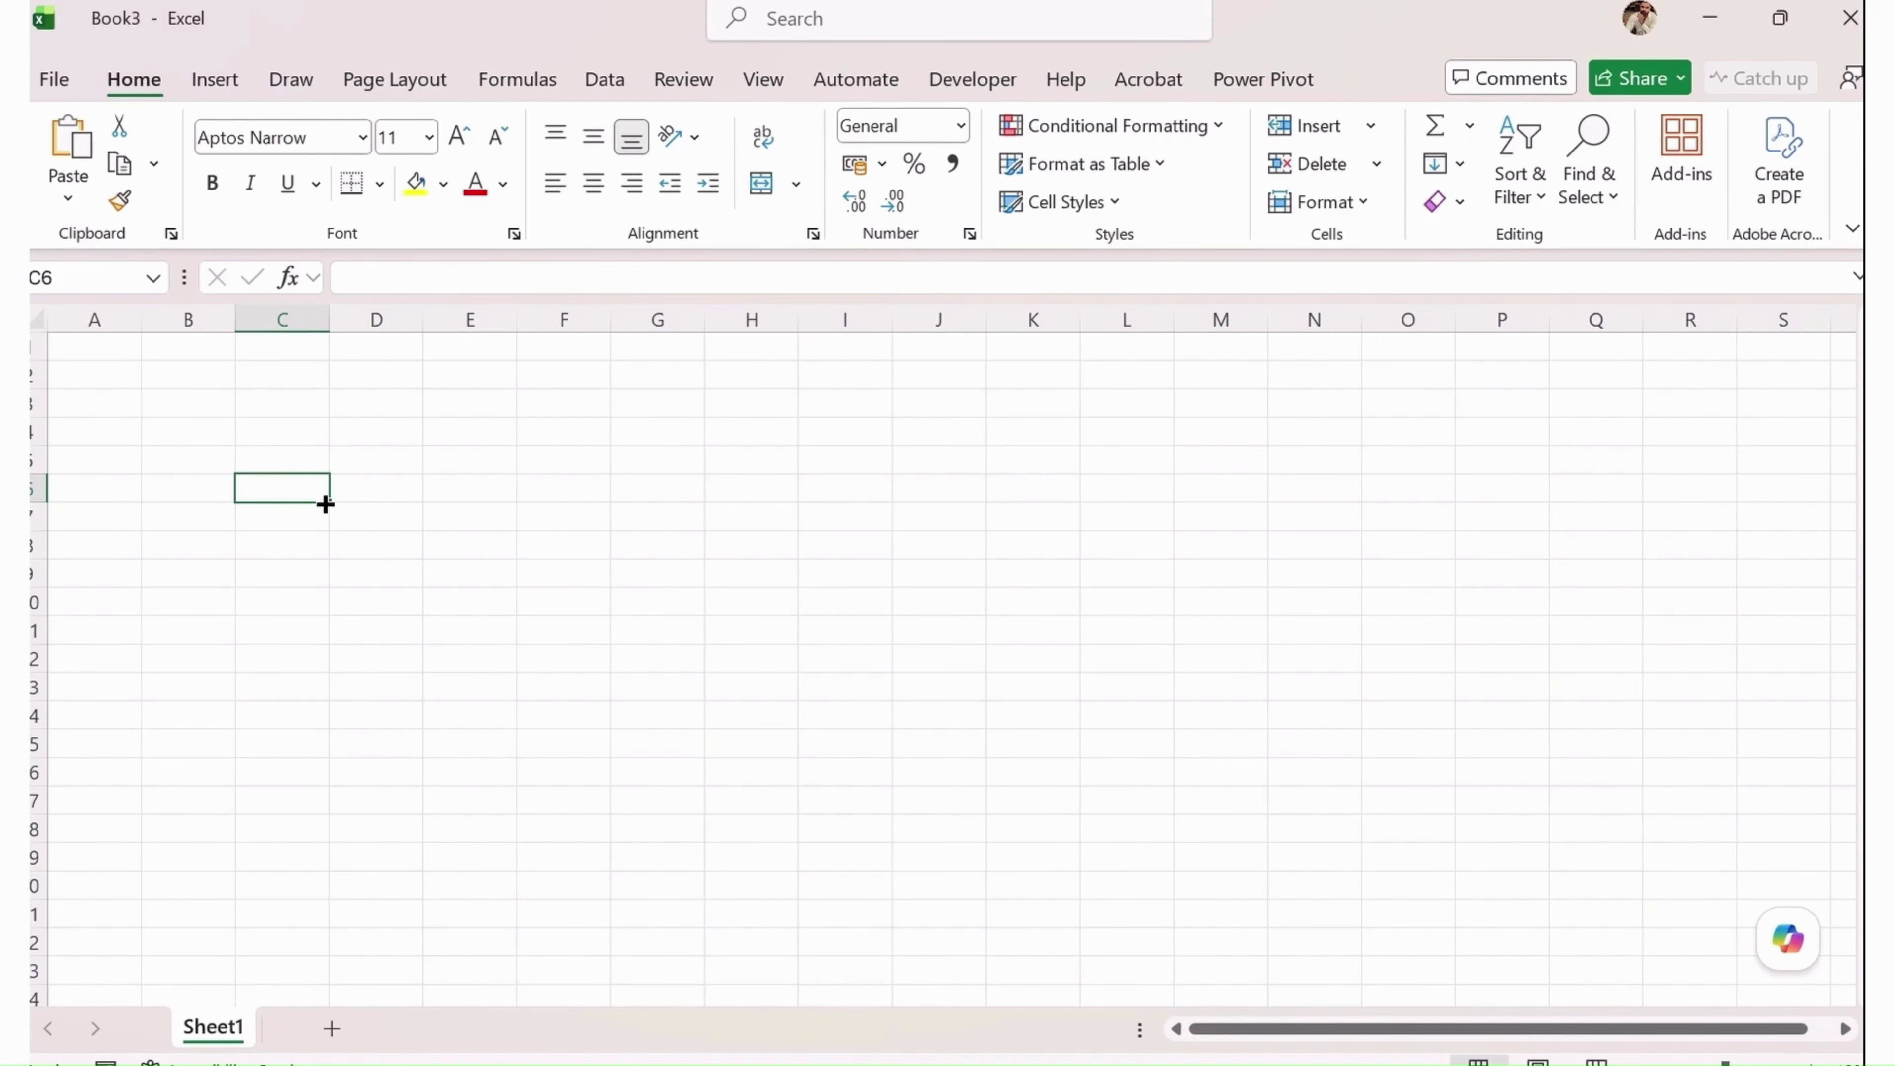
Rename Sheet1 as Working
{"action": "key", "text": "alt+h"}
{"action": "key", "text": "o"}
{"action": "key", "text": "r"}
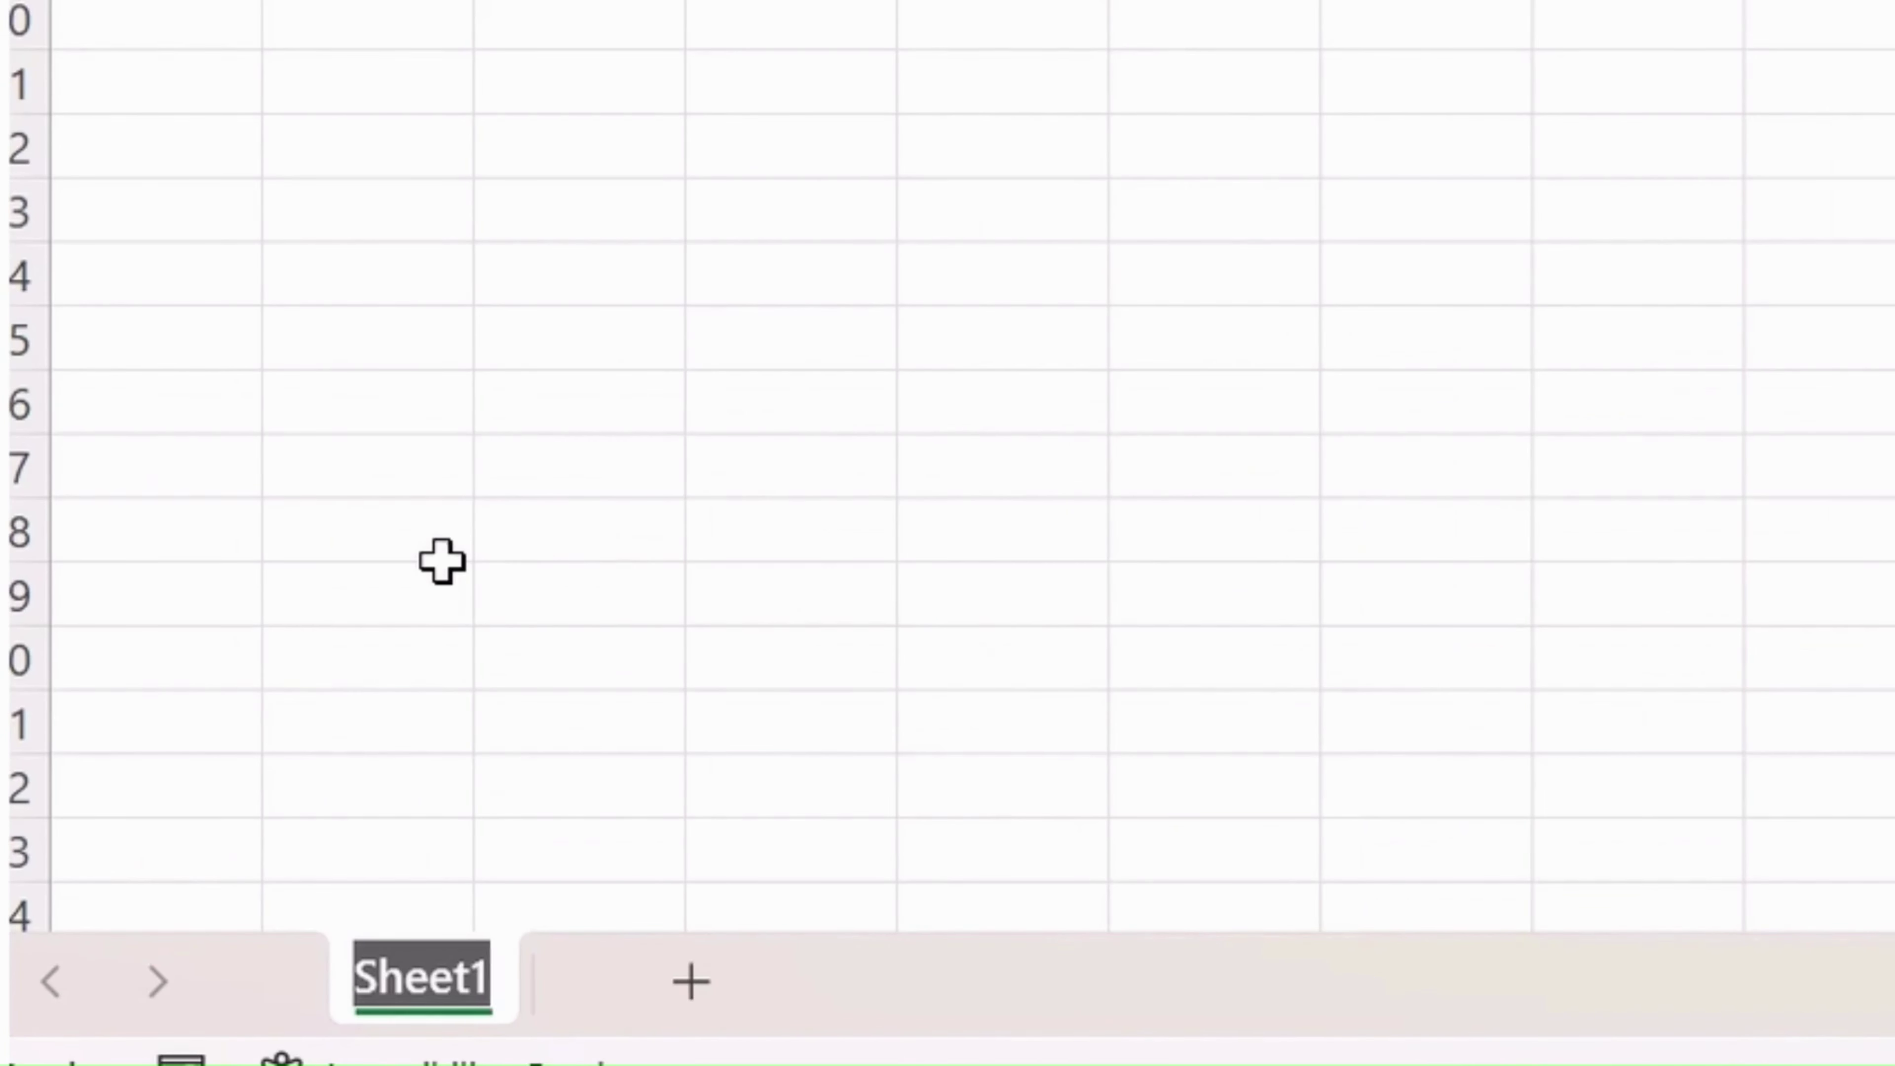
{"action": "type", "text": "Working"}
{"action": "left_click", "coordinate": [443, 559]}
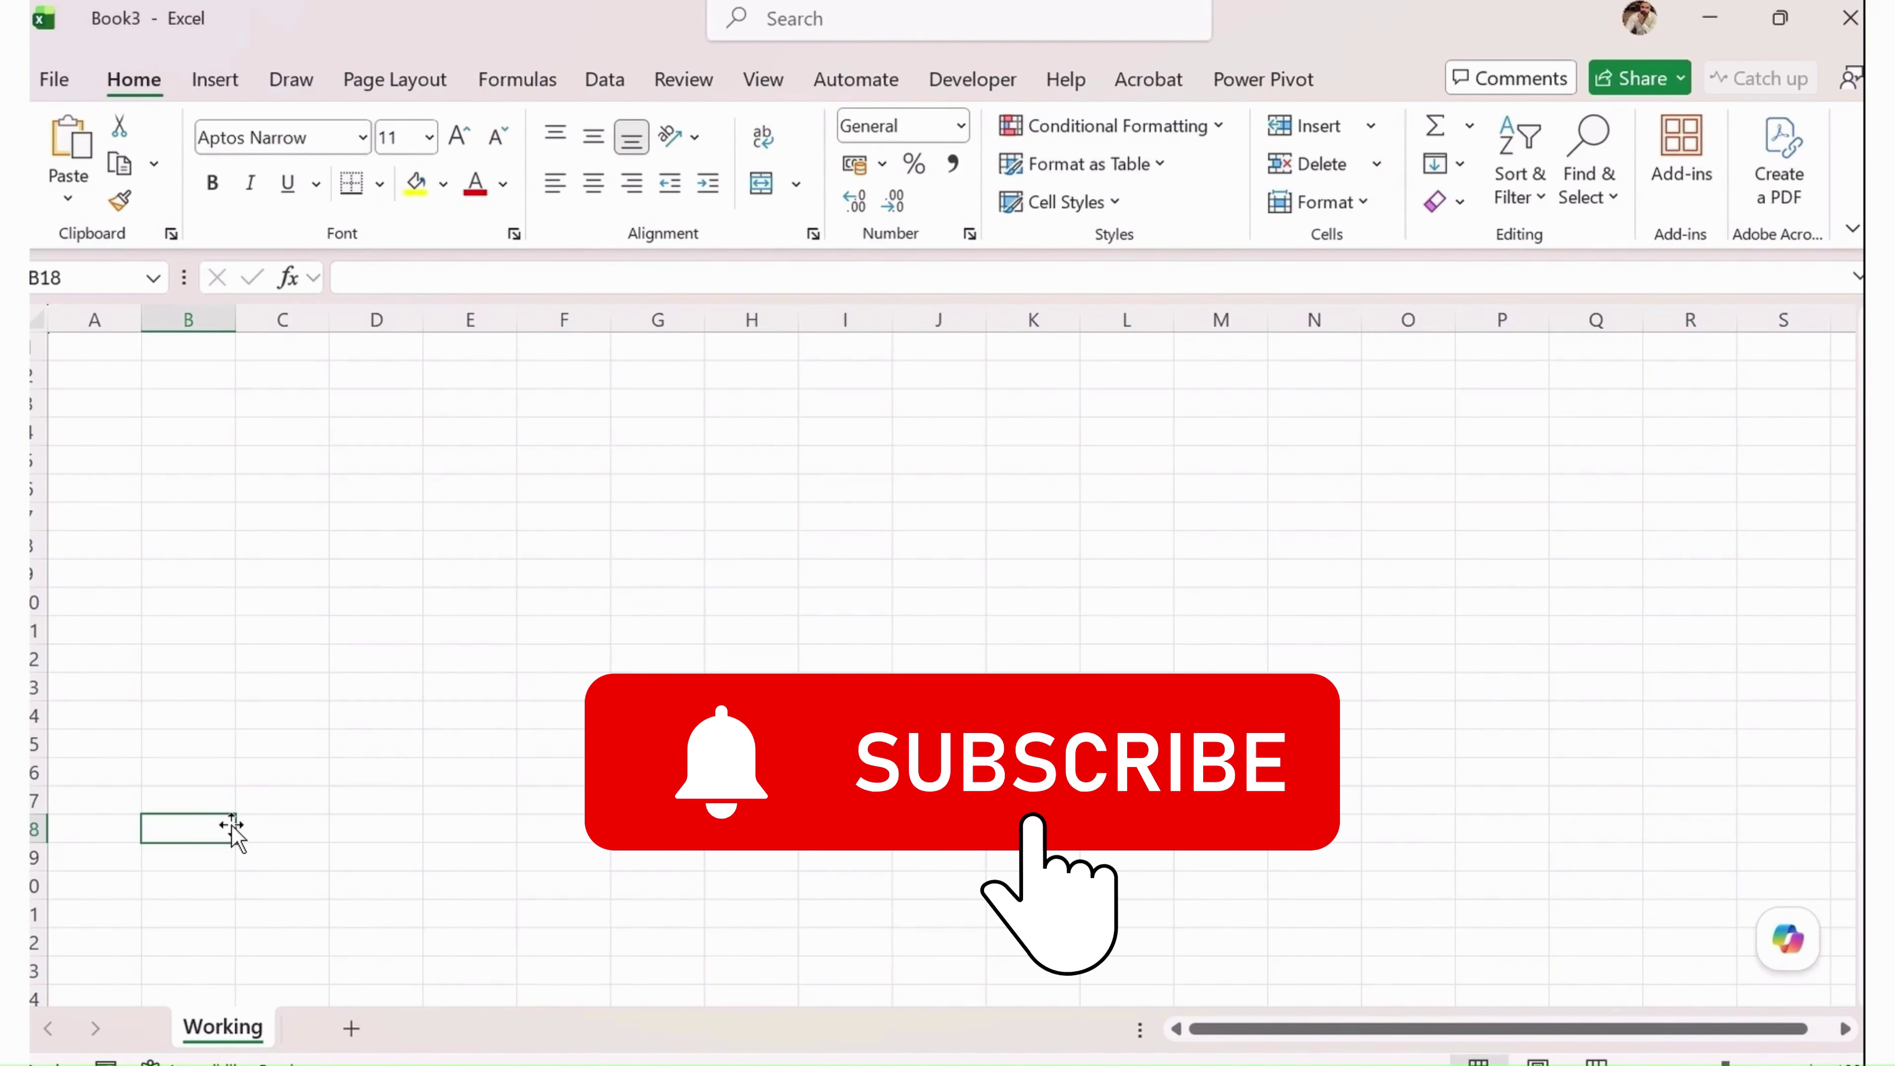
Rename the worksheet as Expense Report
{"action": "double_click", "coordinate": [229, 1031]}
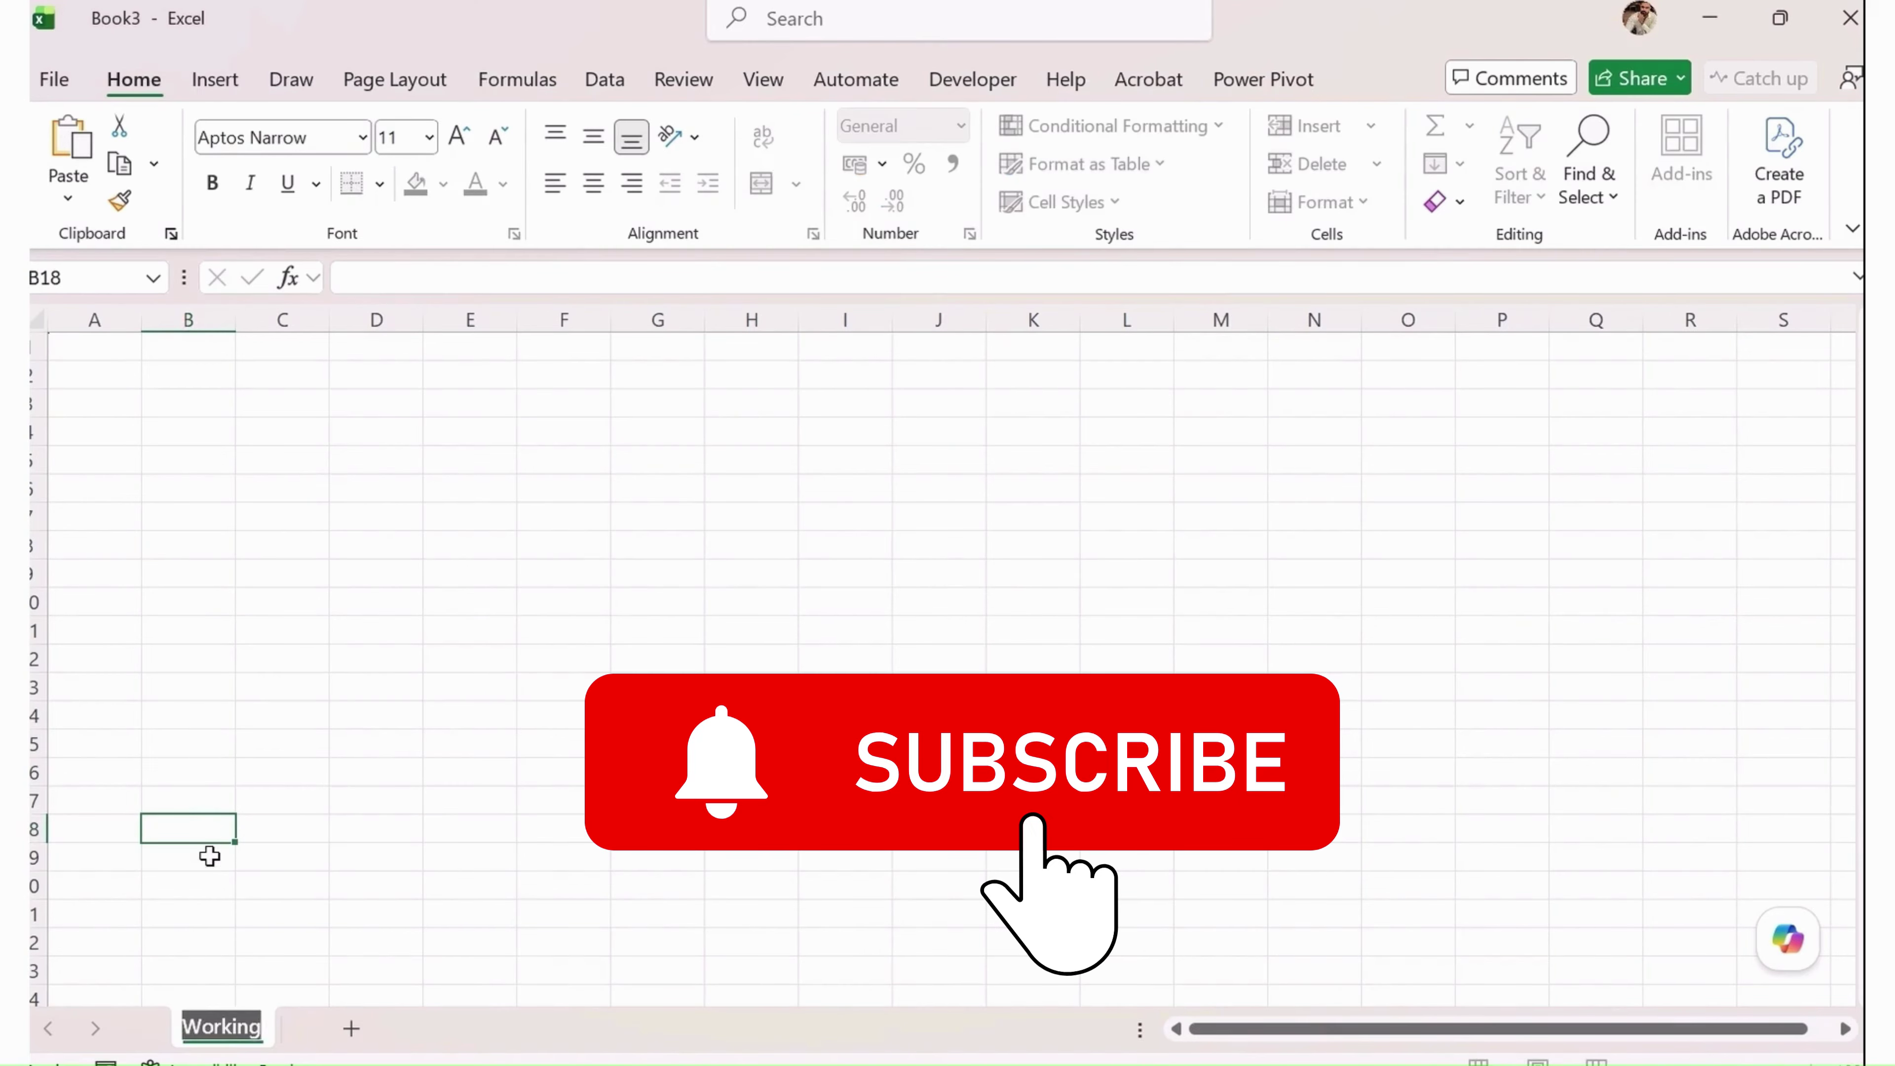
{"action": "type", "text": "Expense Report"}
{"action": "left_click", "coordinate": [344, 719]}
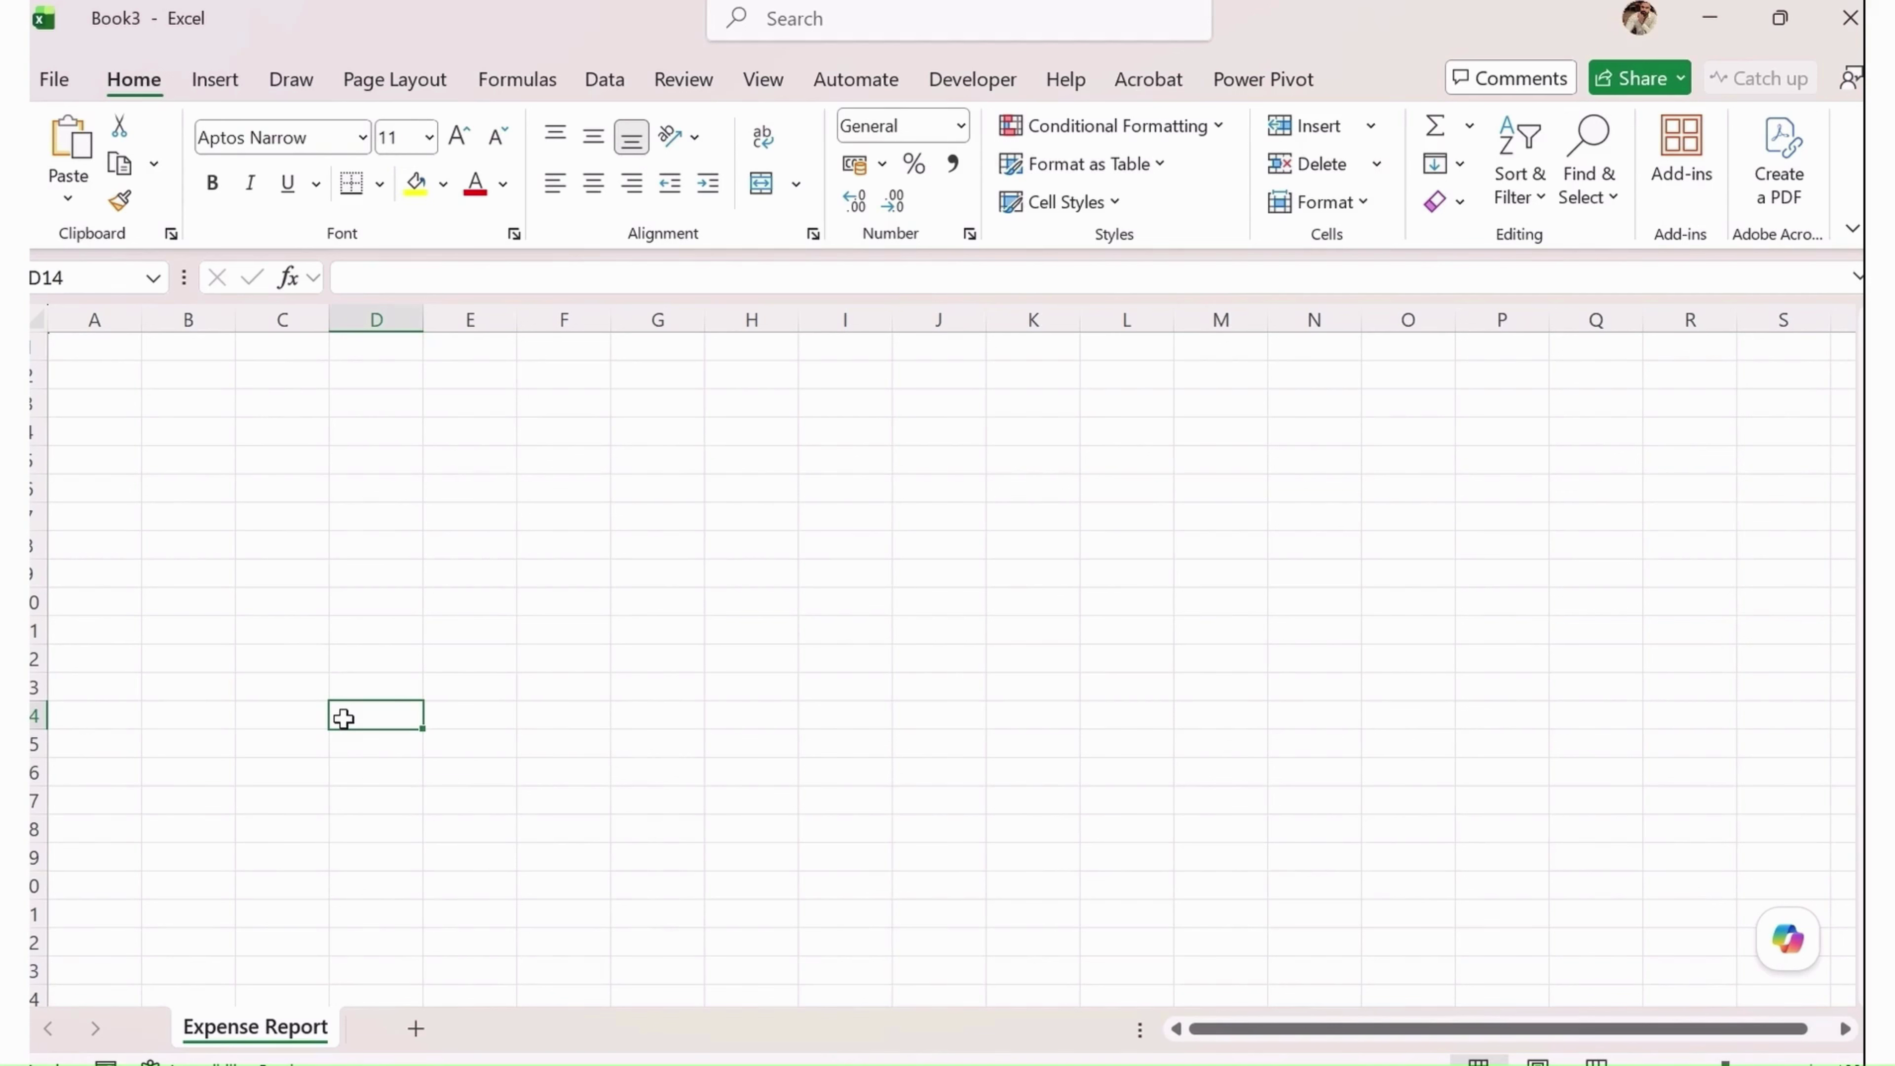
Set the sheet's paper size to A4 and its page orientation to landscape
{"action": "left_click", "coordinate": [370, 73]}
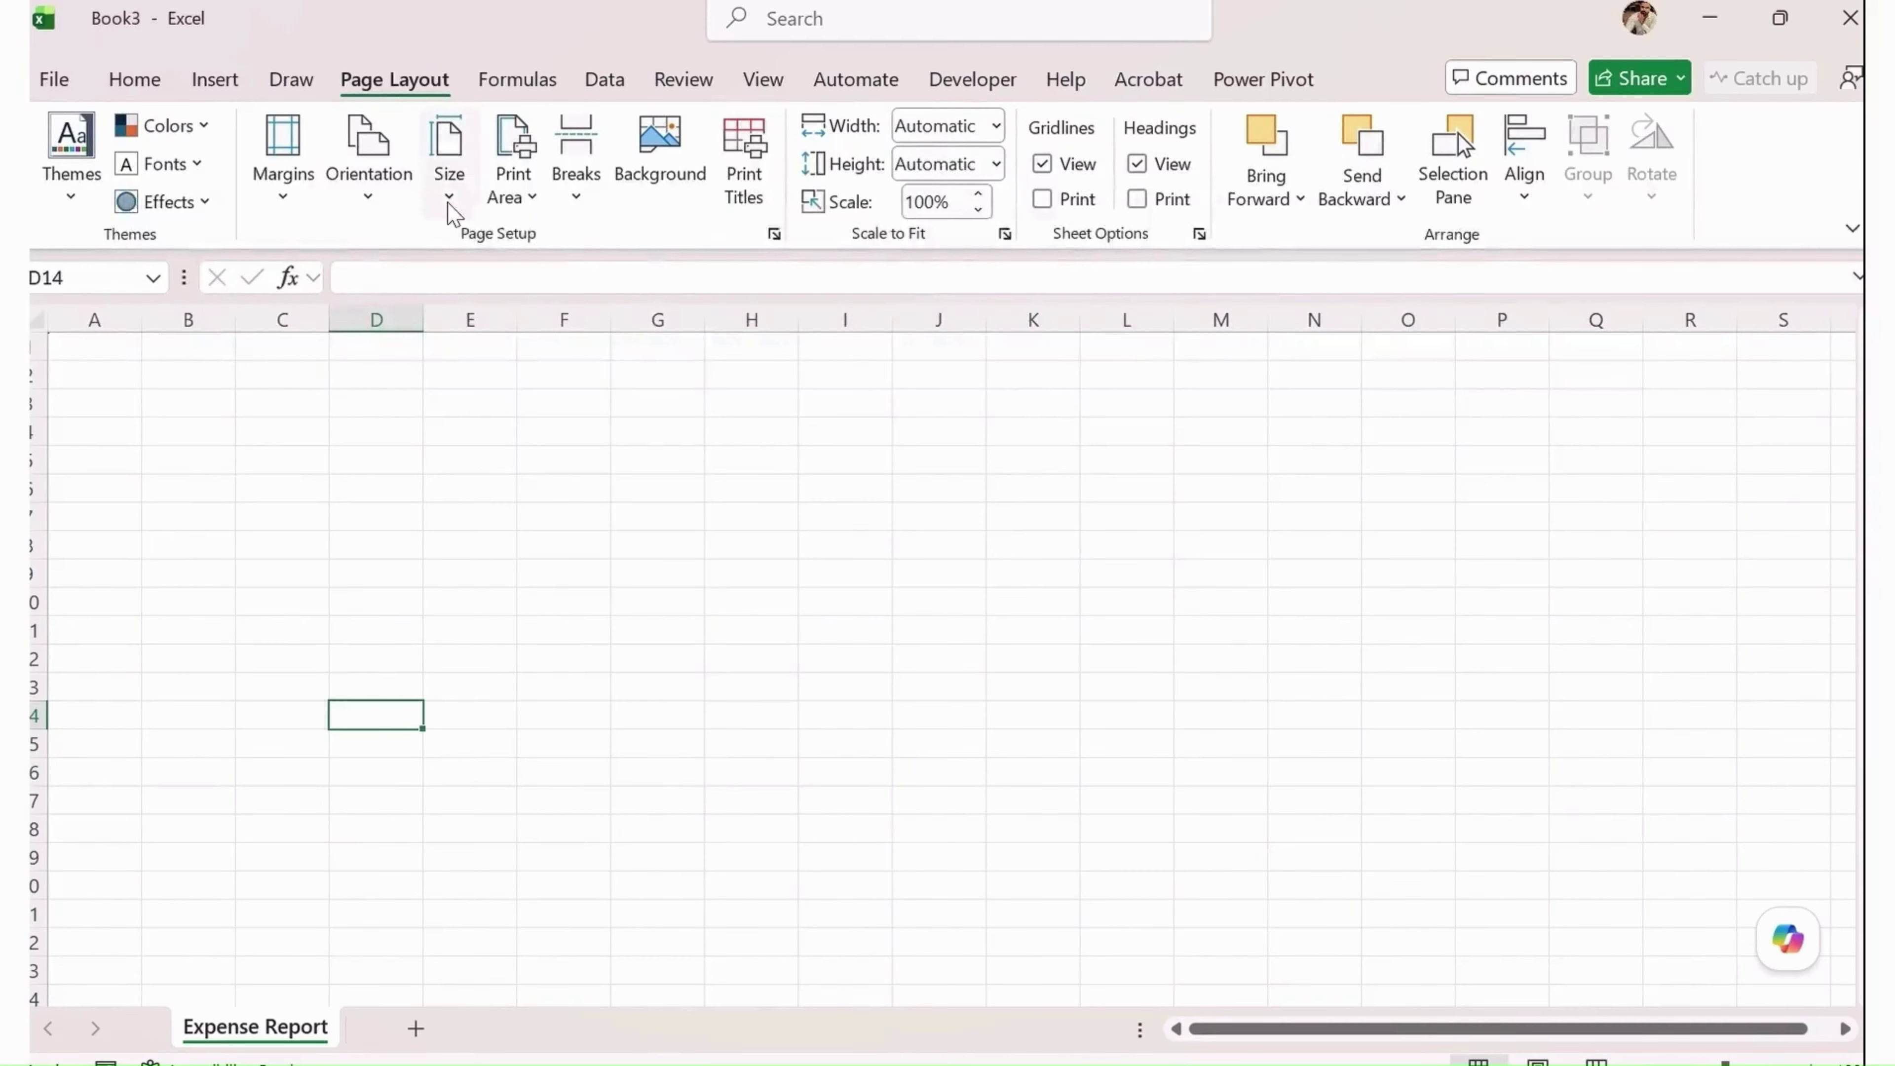
{"action": "left_click", "coordinate": [757, 329]}
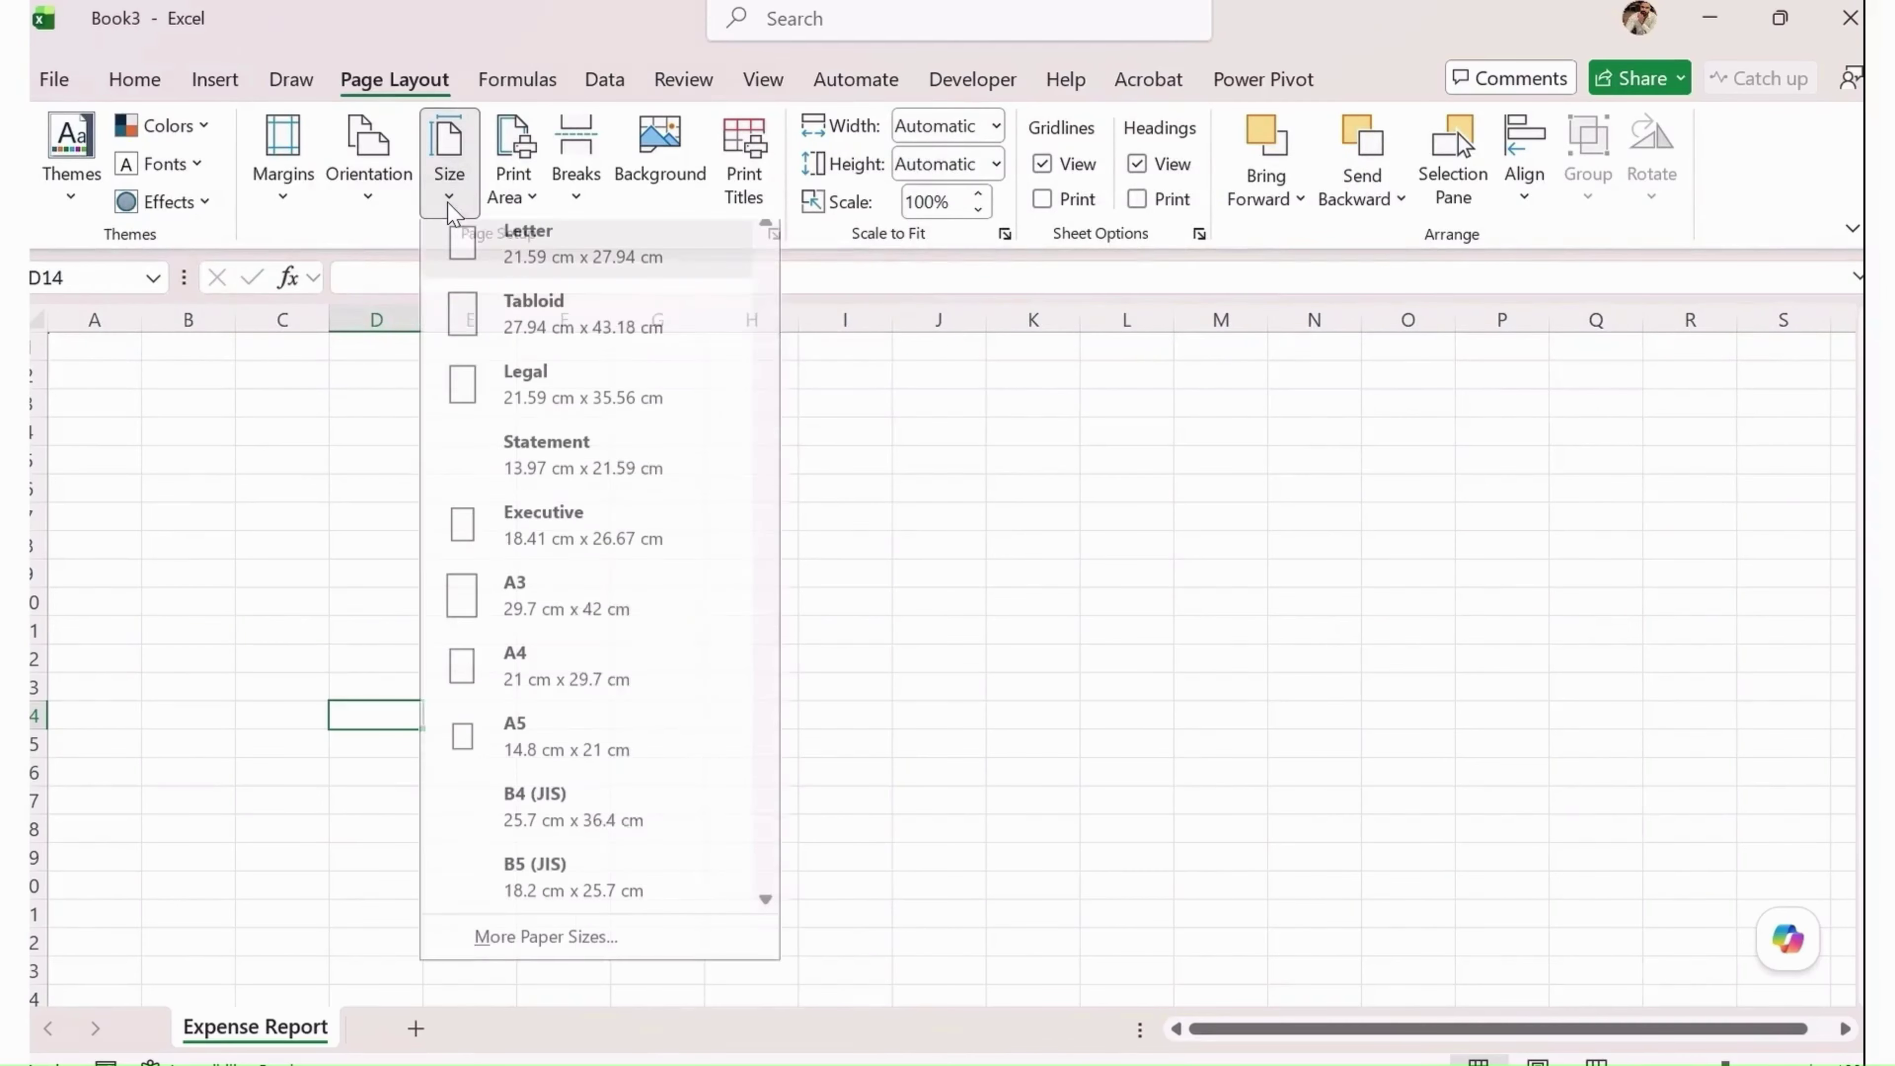
{"action": "left_click", "coordinate": [552, 687]}
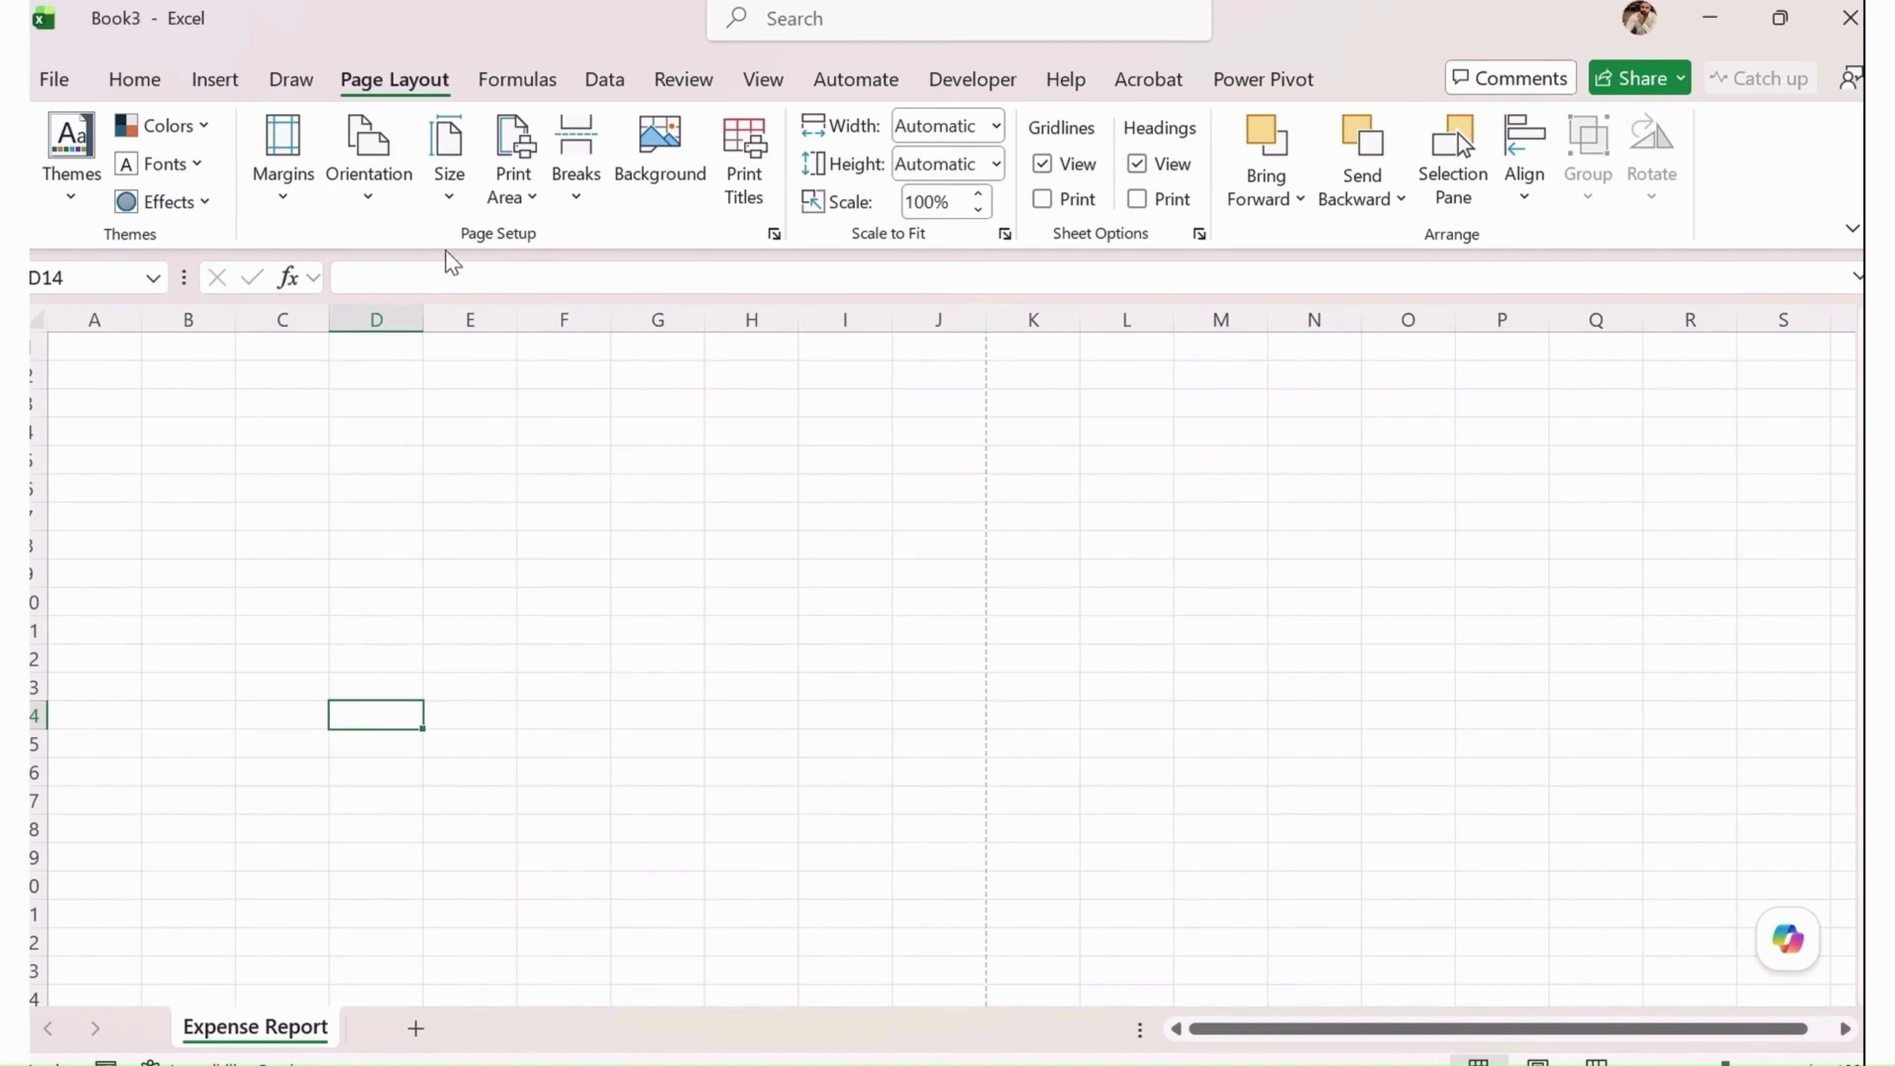
{"action": "left_click", "coordinate": [446, 188]}
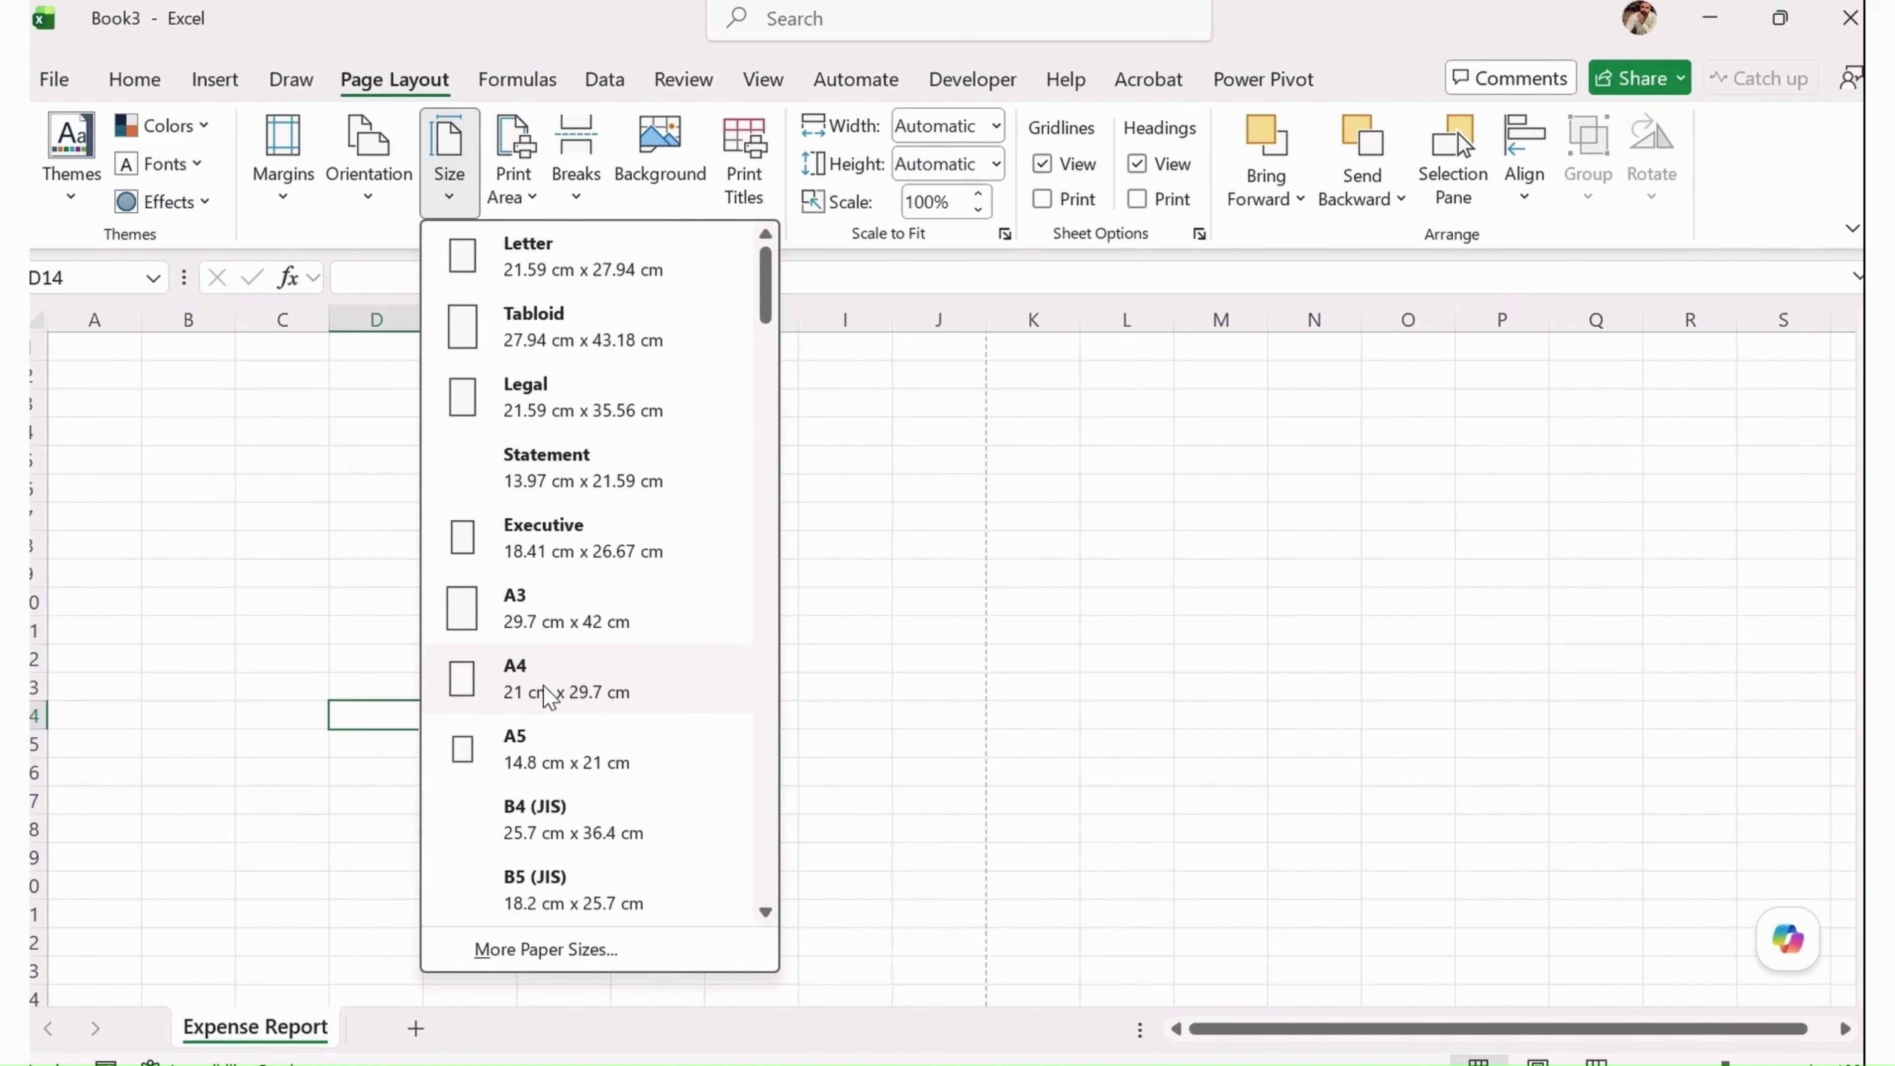
{"action": "left_click", "coordinate": [314, 646]}
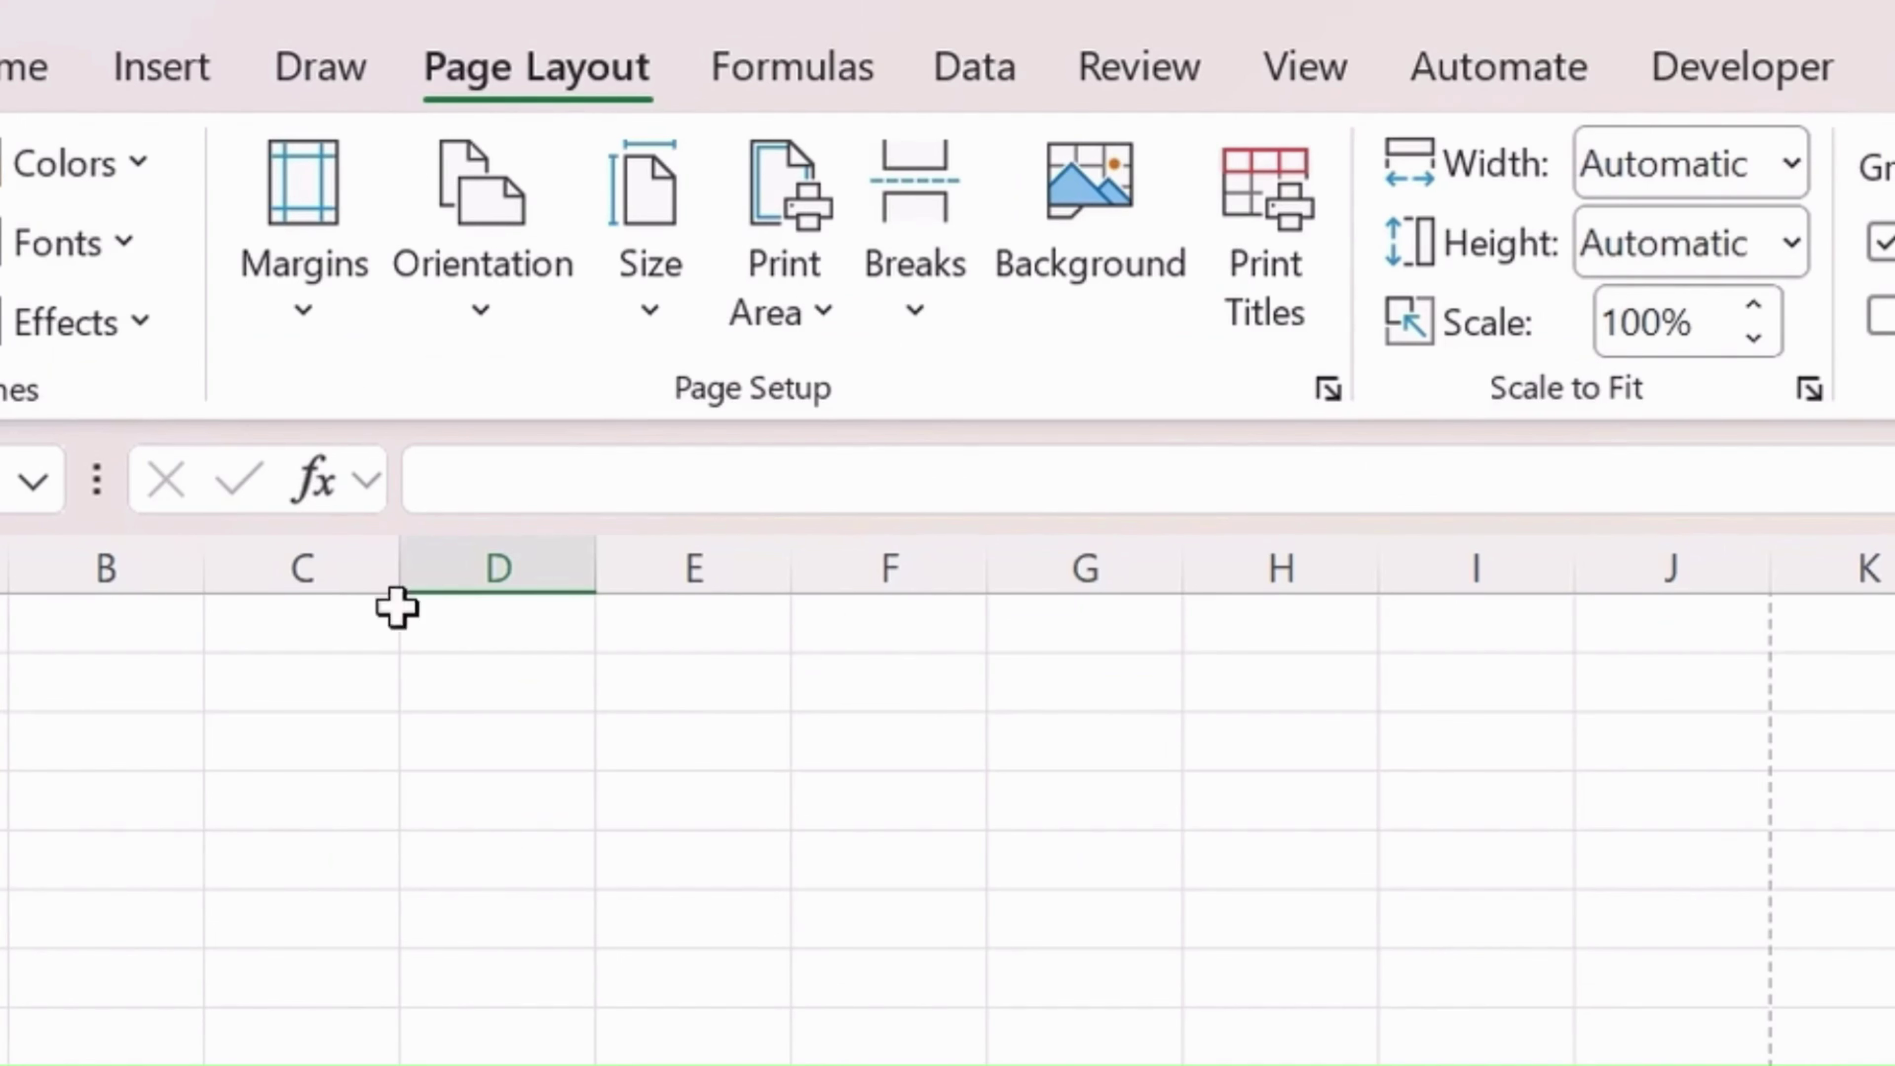
{"action": "left_click", "coordinate": [478, 310]}
{"action": "left_click", "coordinate": [636, 579]}
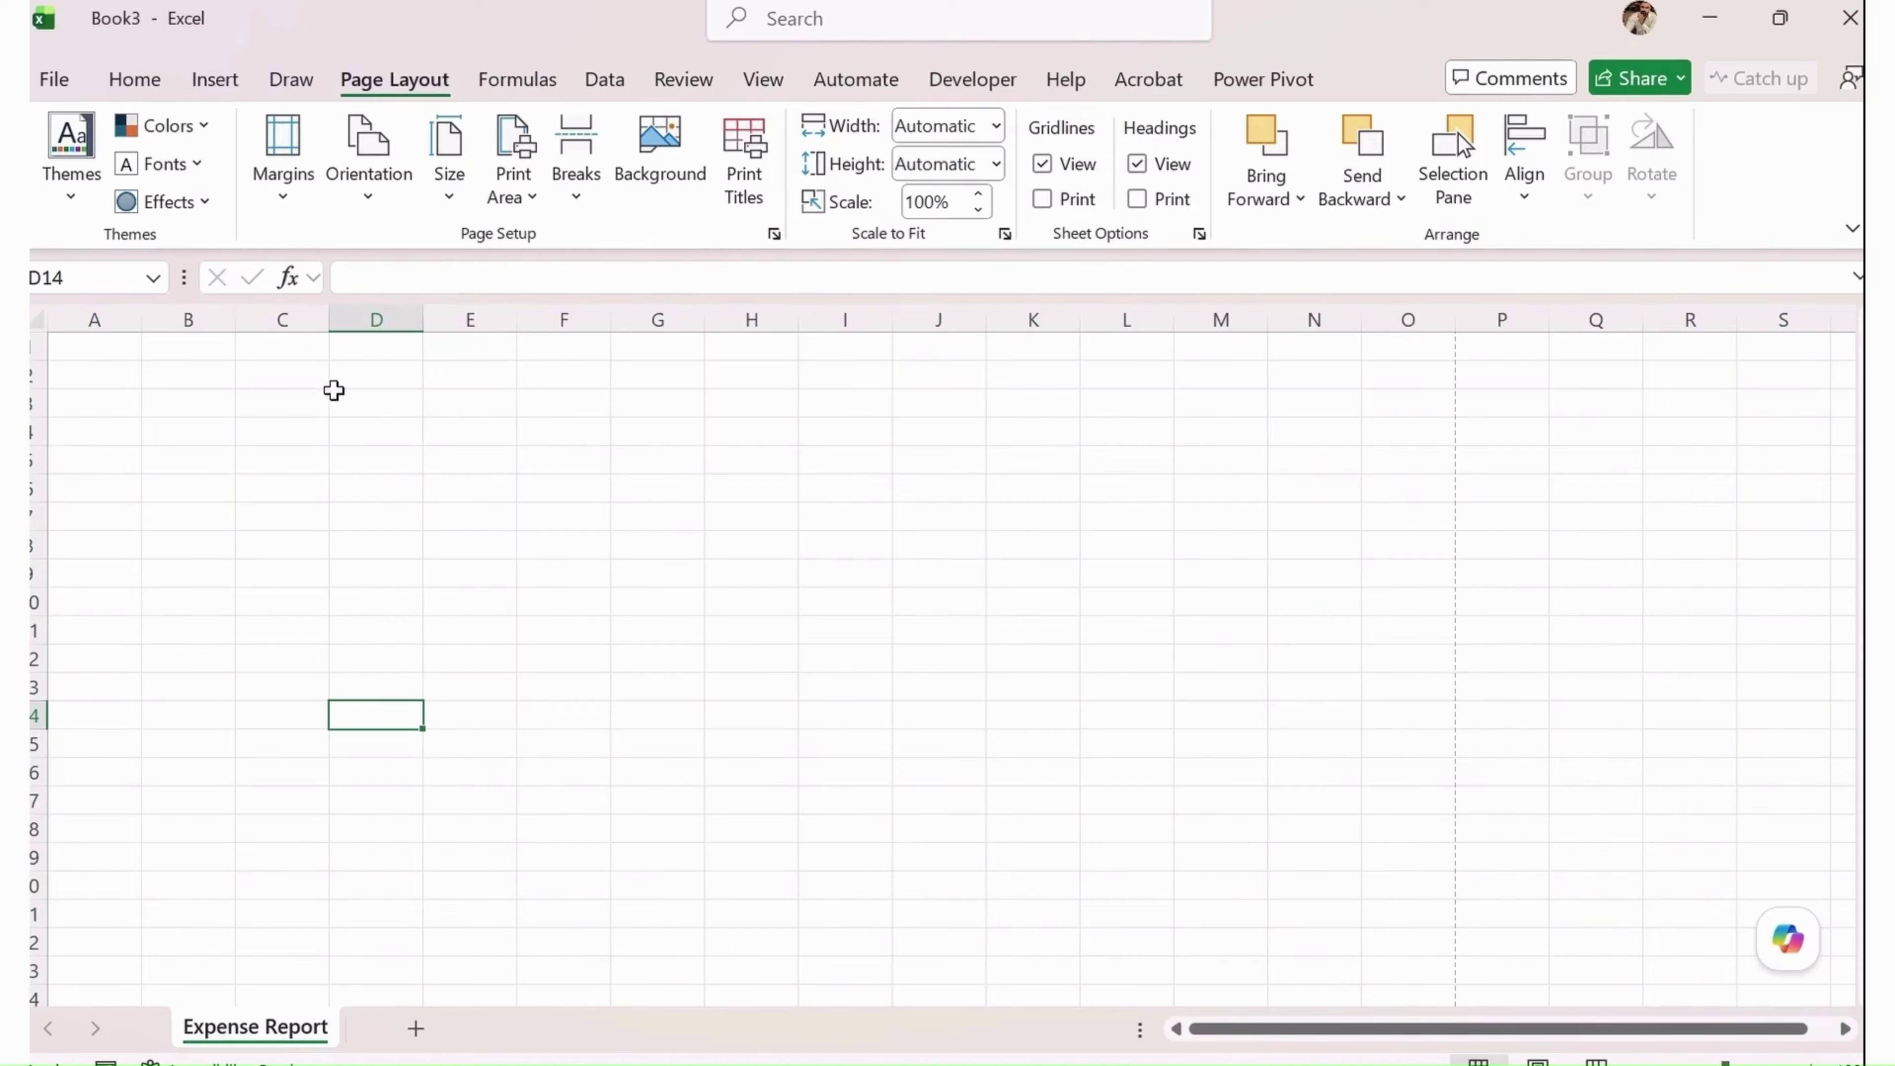
Apply the Narrow page margins preset and hide the worksheet's gridlines
{"action": "left_click", "coordinate": [286, 194]}
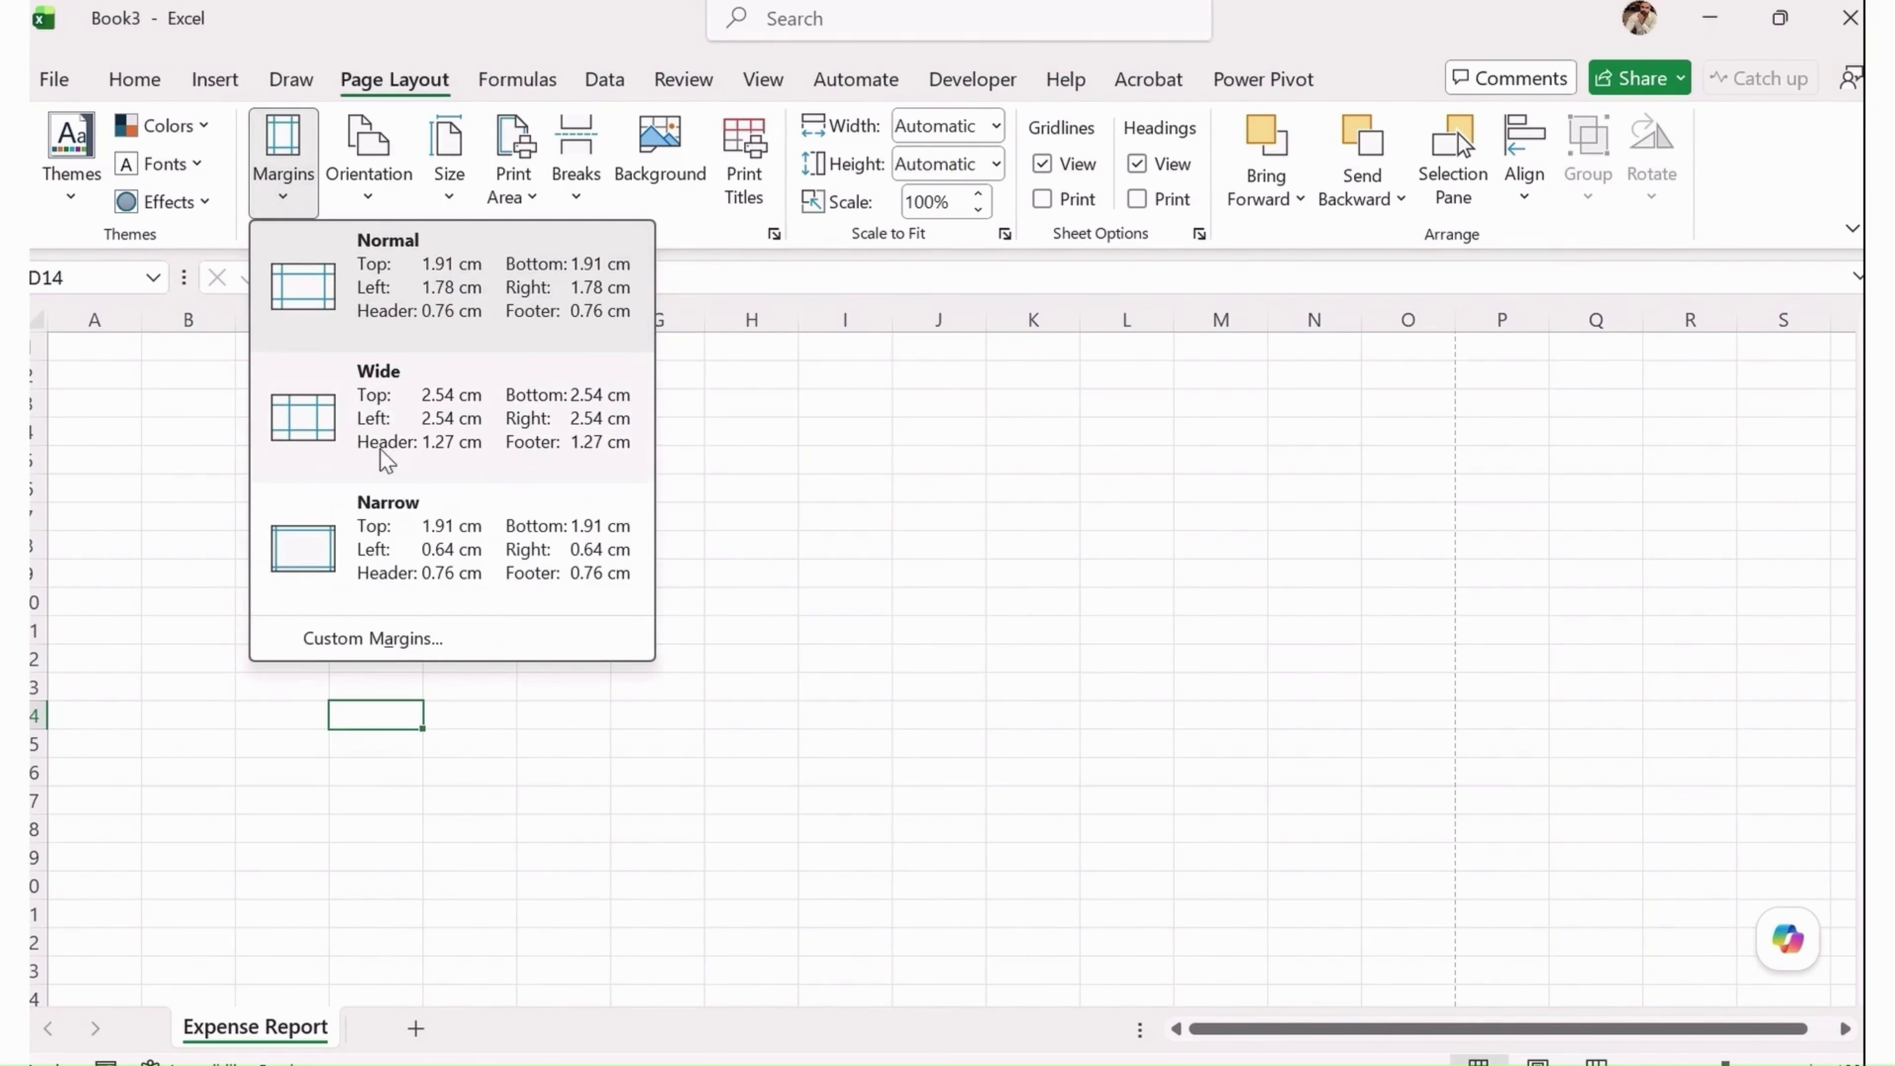
{"action": "left_click", "coordinate": [415, 515]}
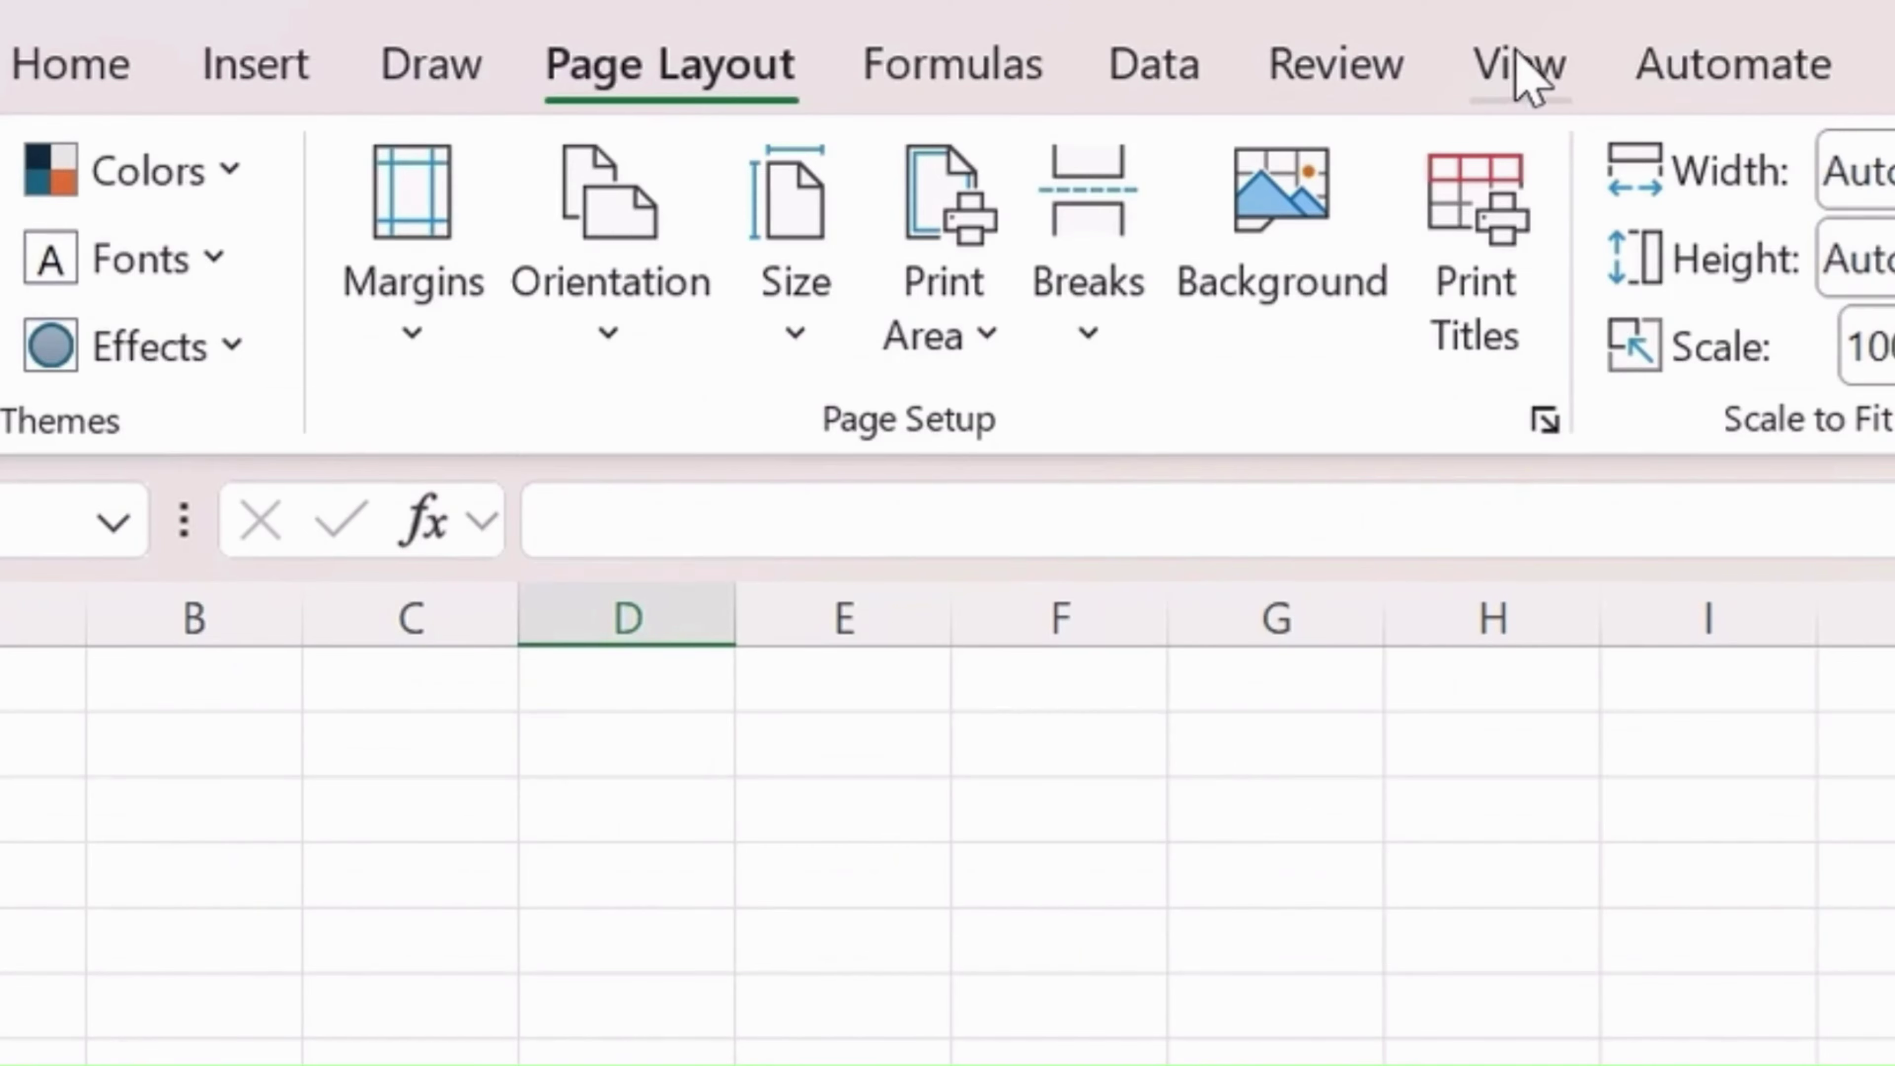
{"action": "left_click", "coordinate": [1522, 67]}
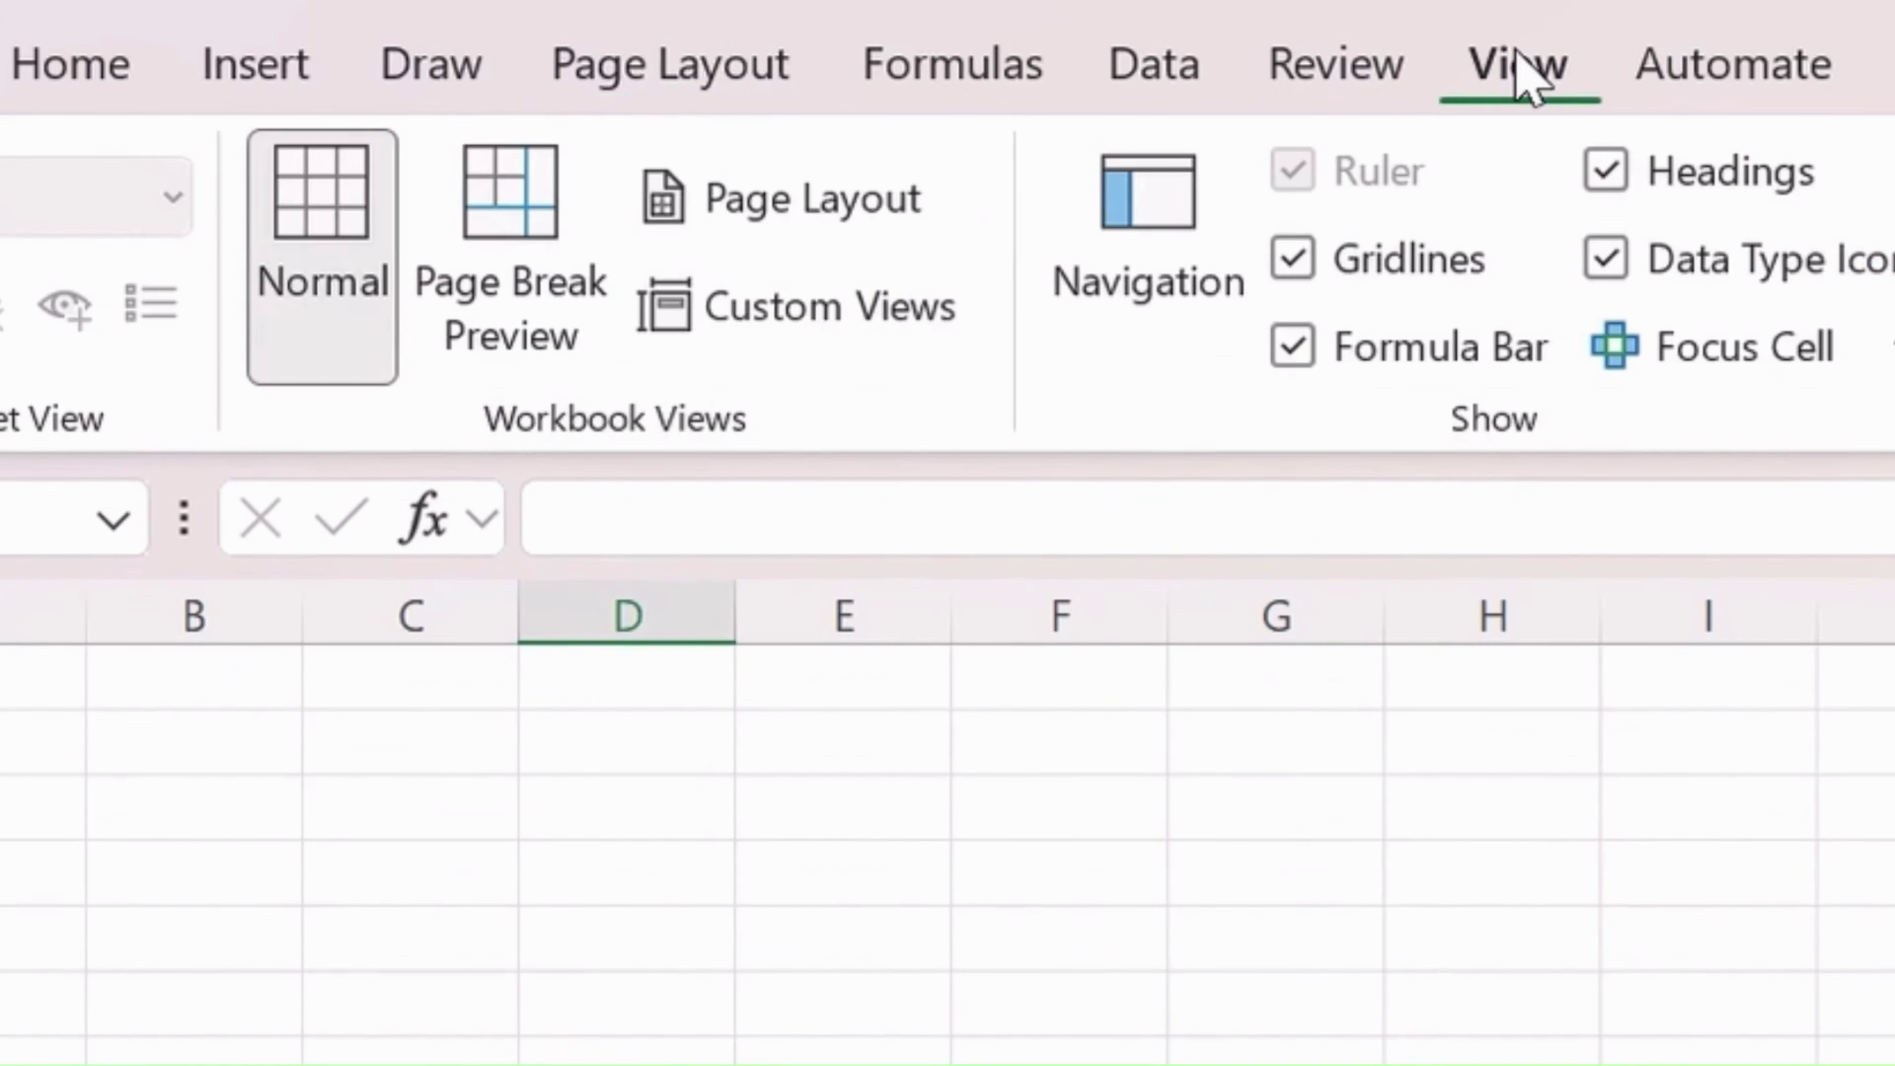
{"action": "left_click", "coordinate": [1364, 269]}
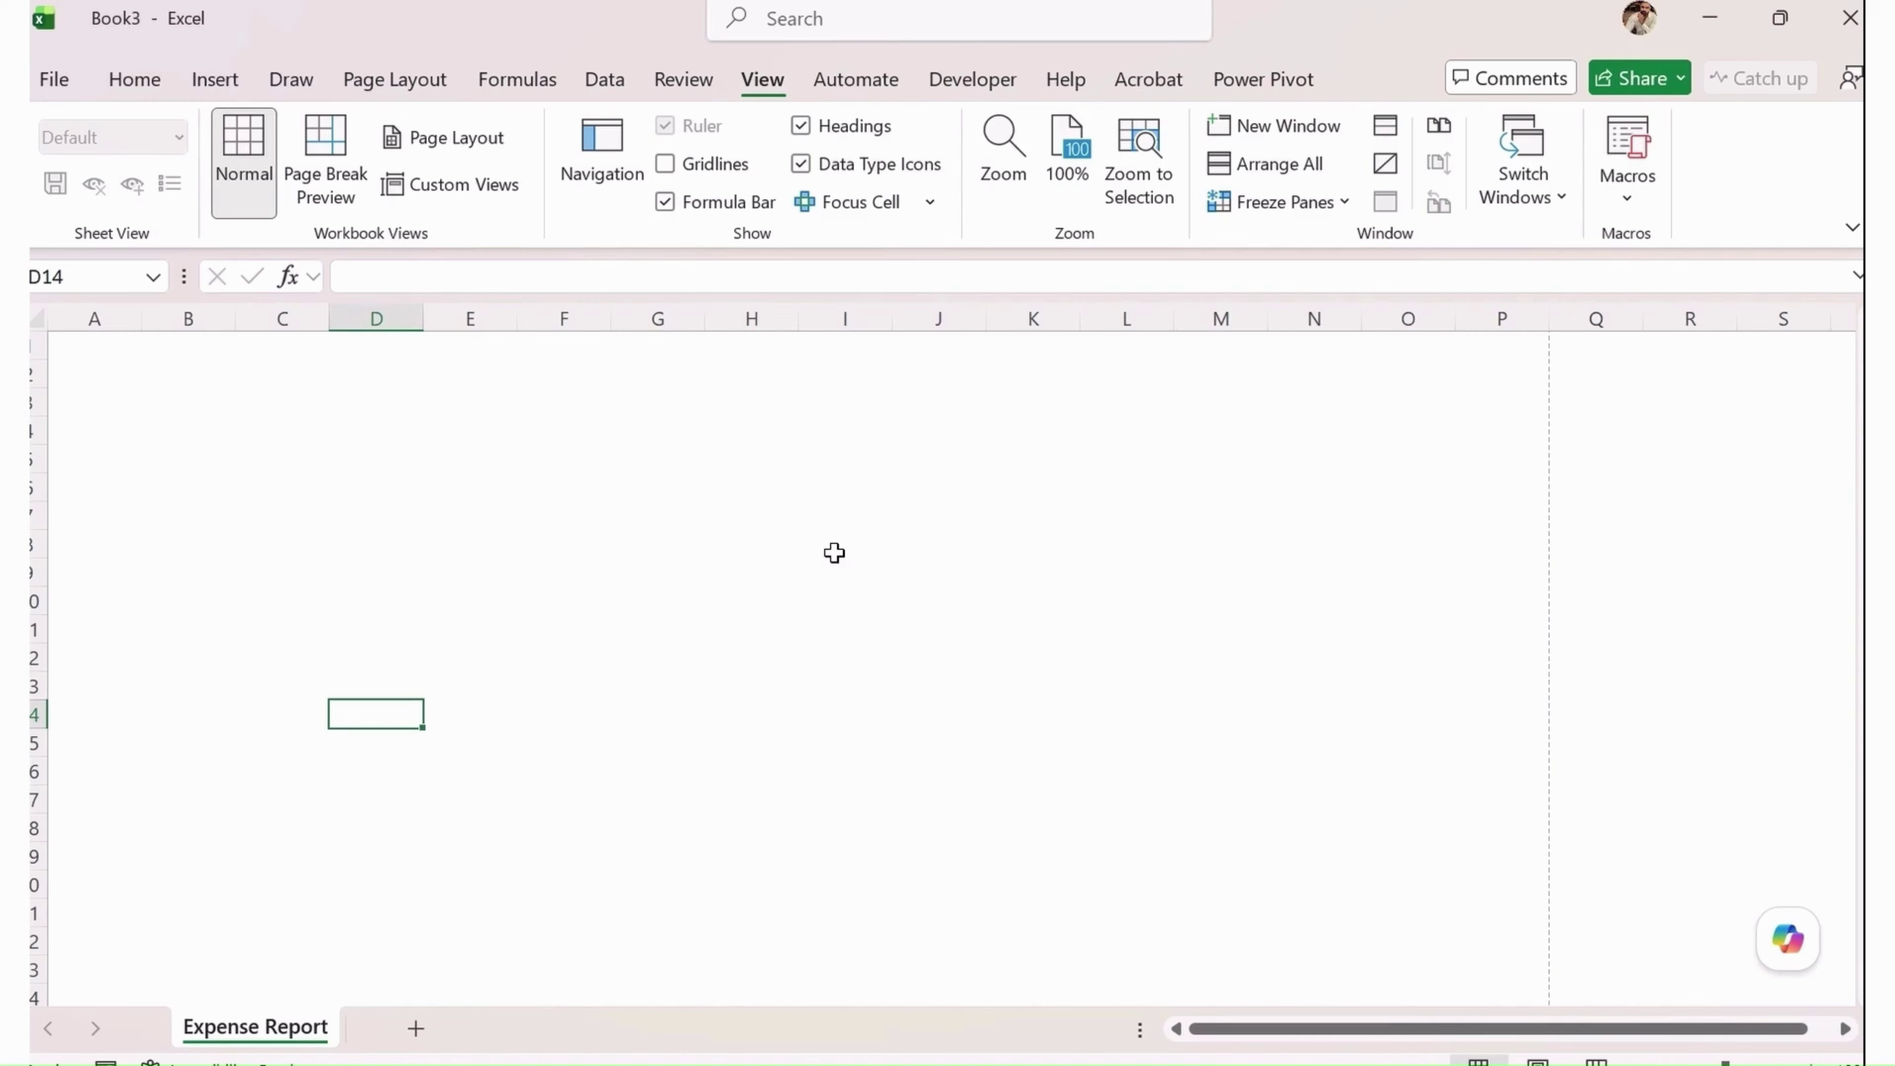
Set the width of column A to 15
{"action": "right_click", "coordinate": [93, 315]}
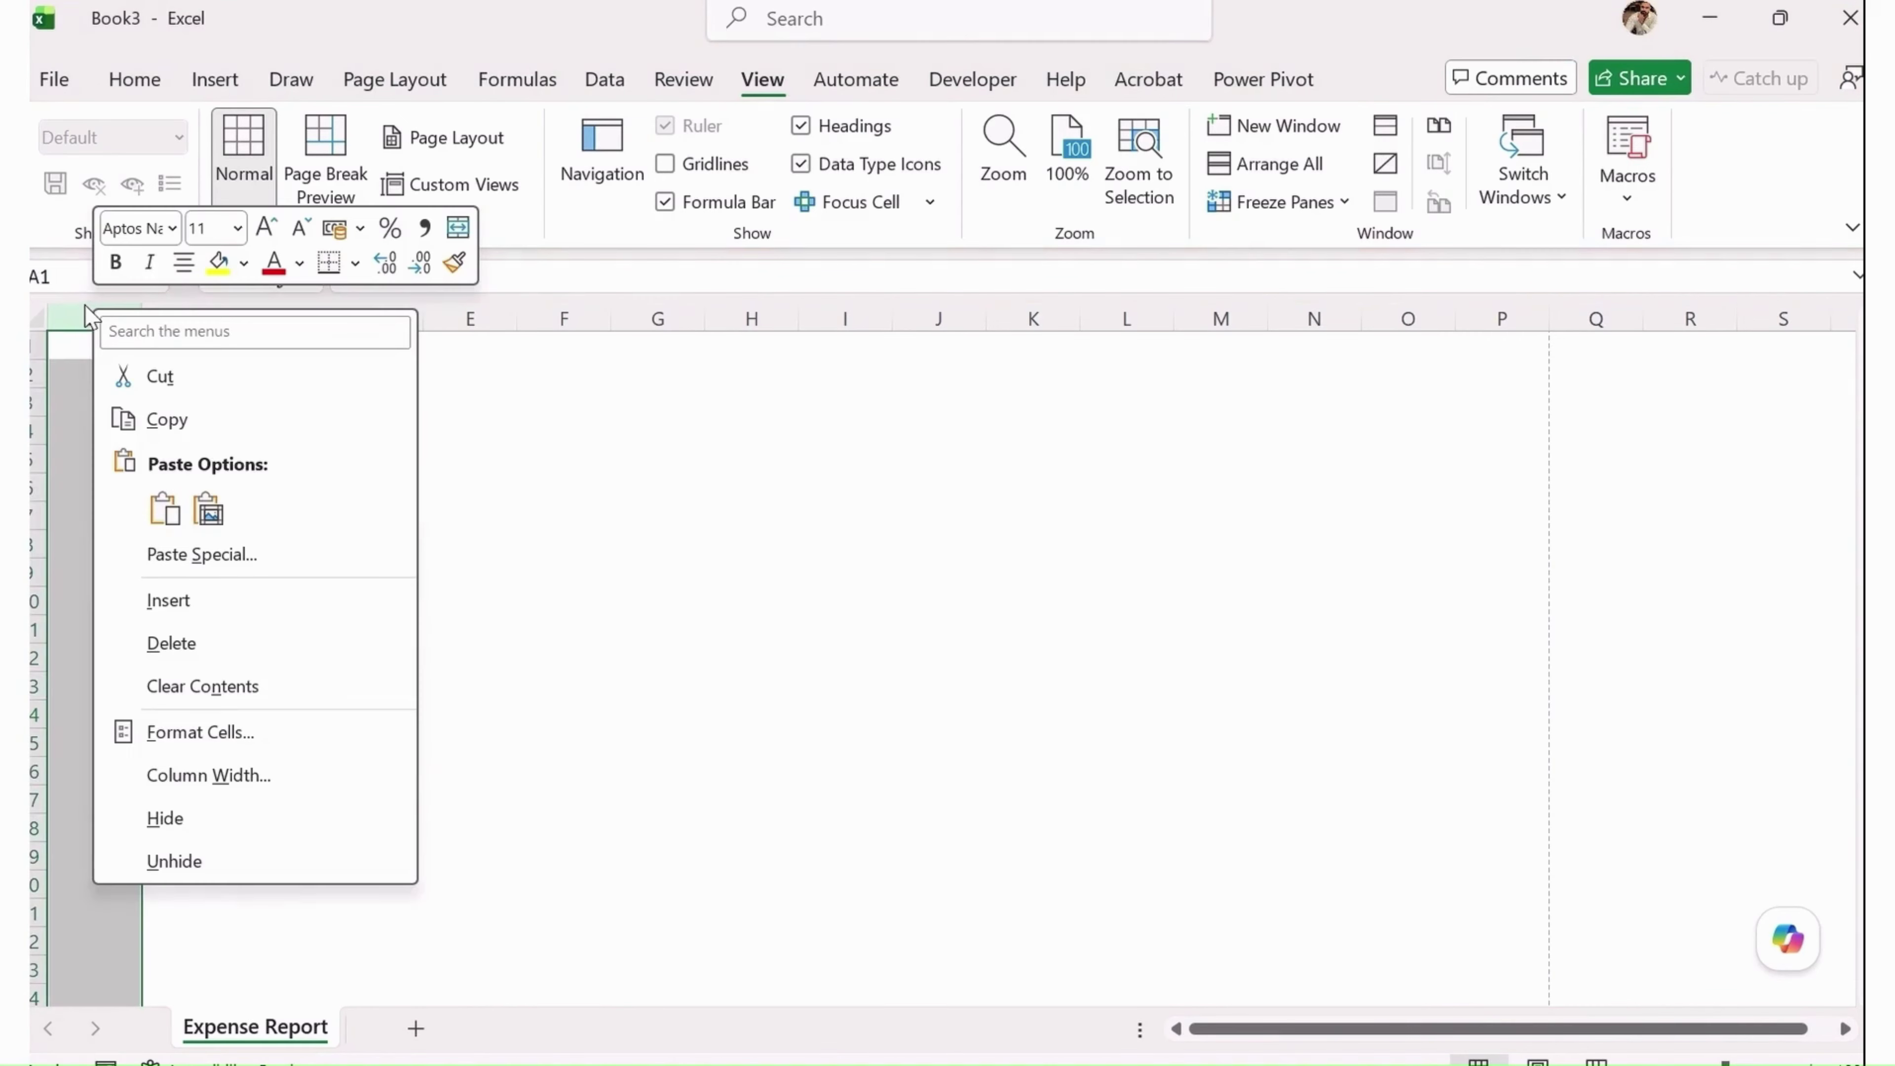
{"action": "left_click", "coordinate": [237, 776]}
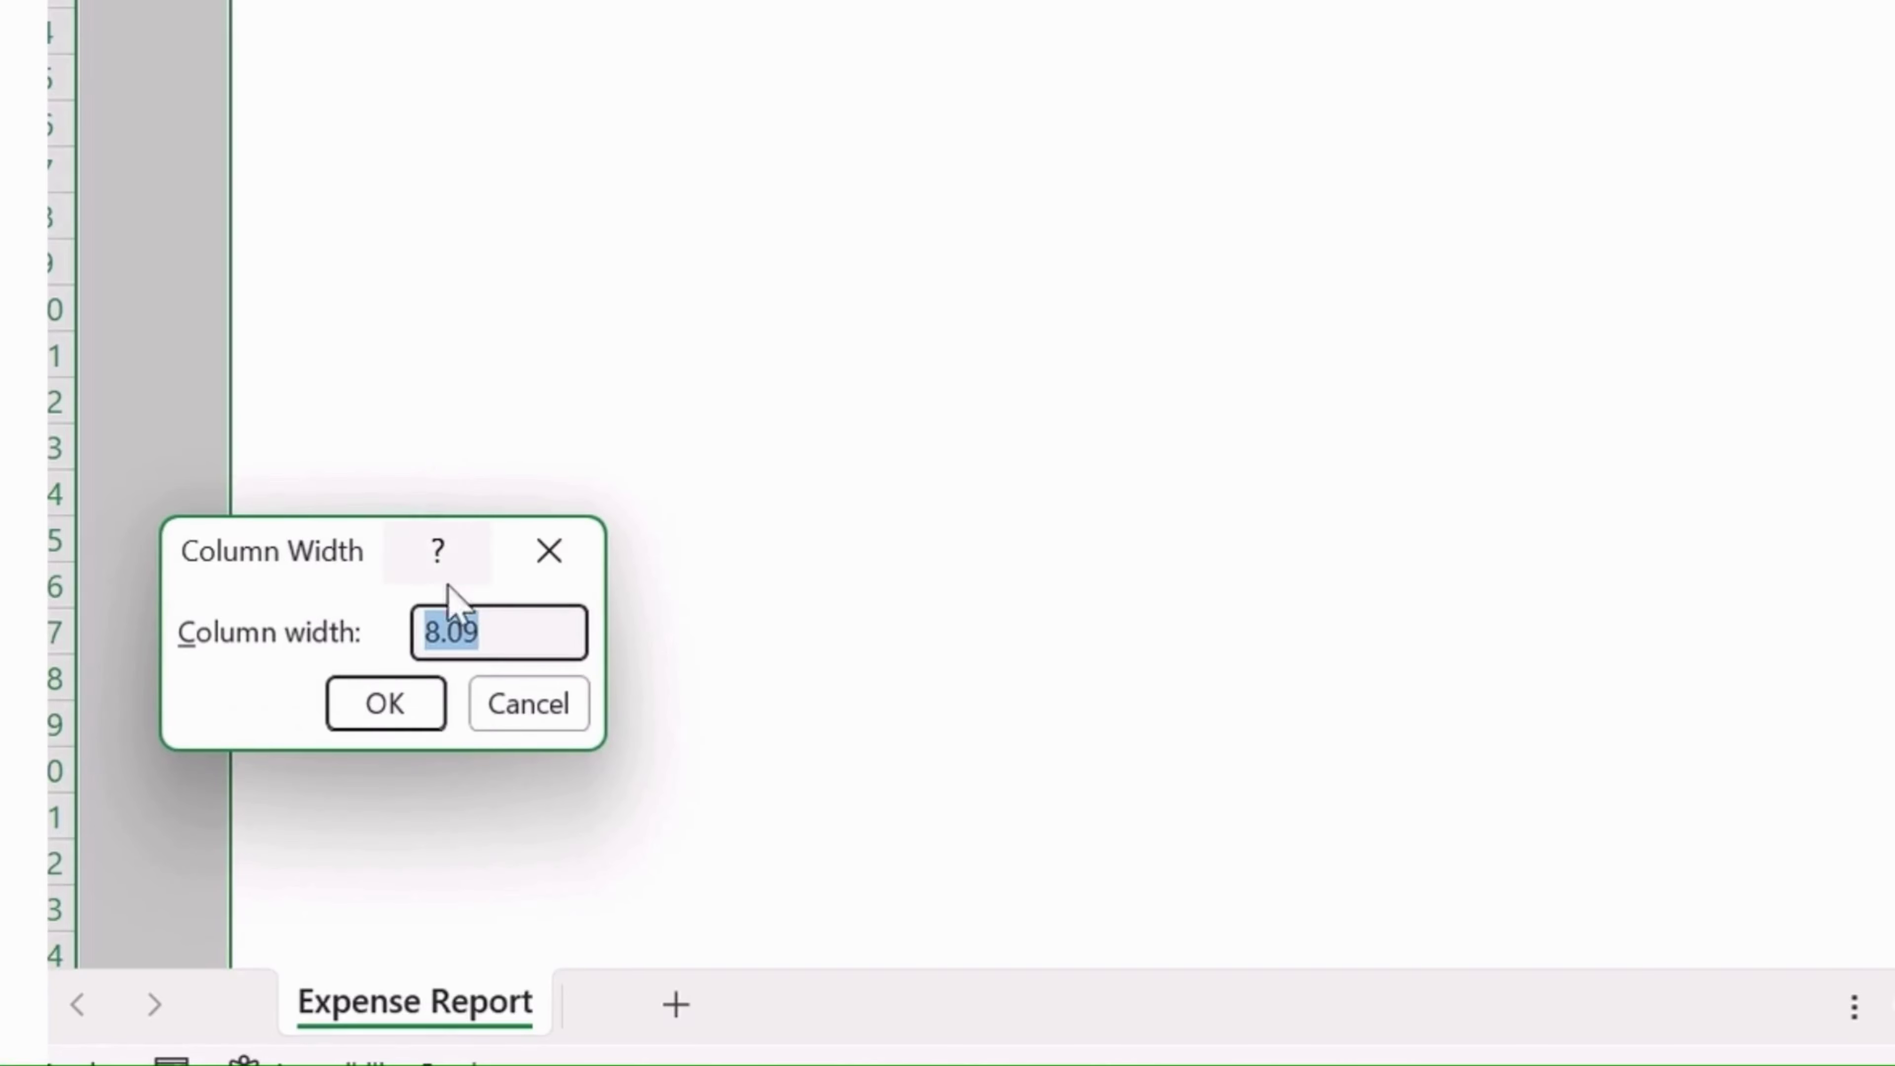
{"action": "type", "text": "15"}
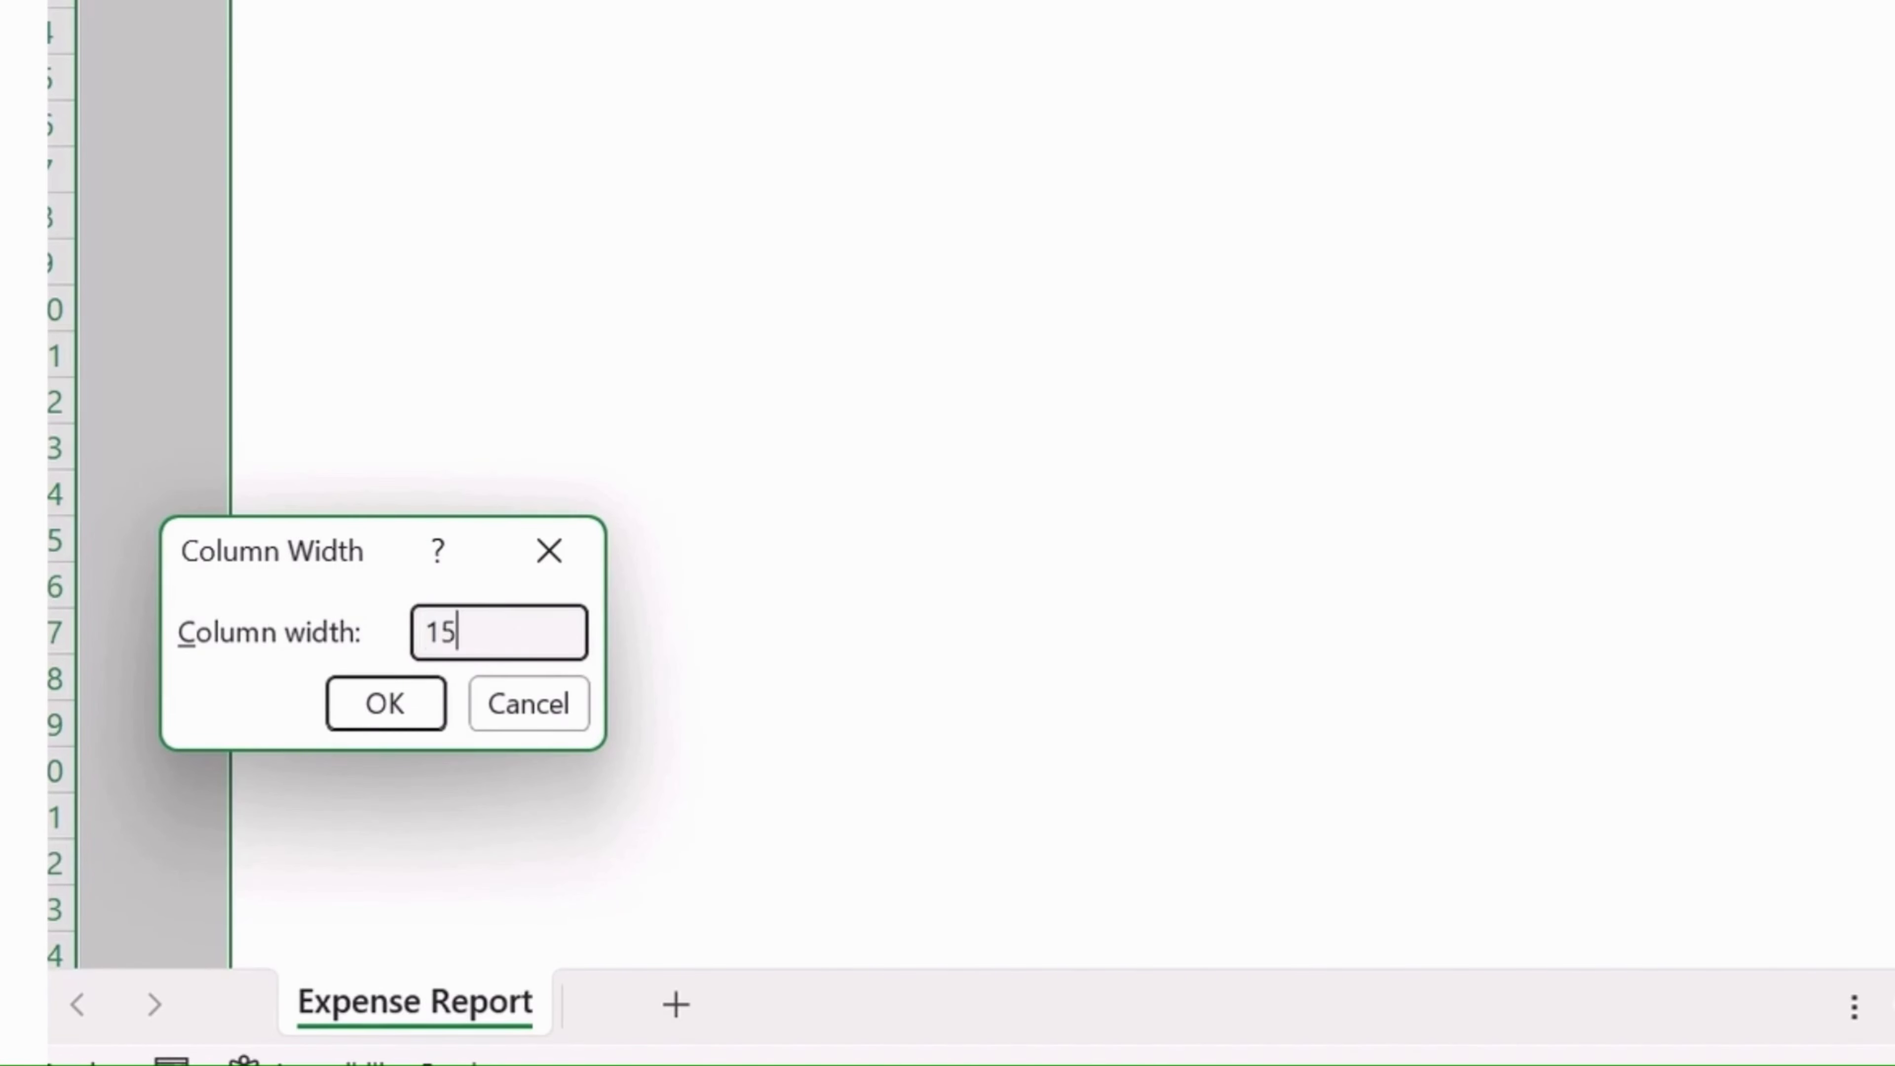
{"action": "key", "text": "Return"}
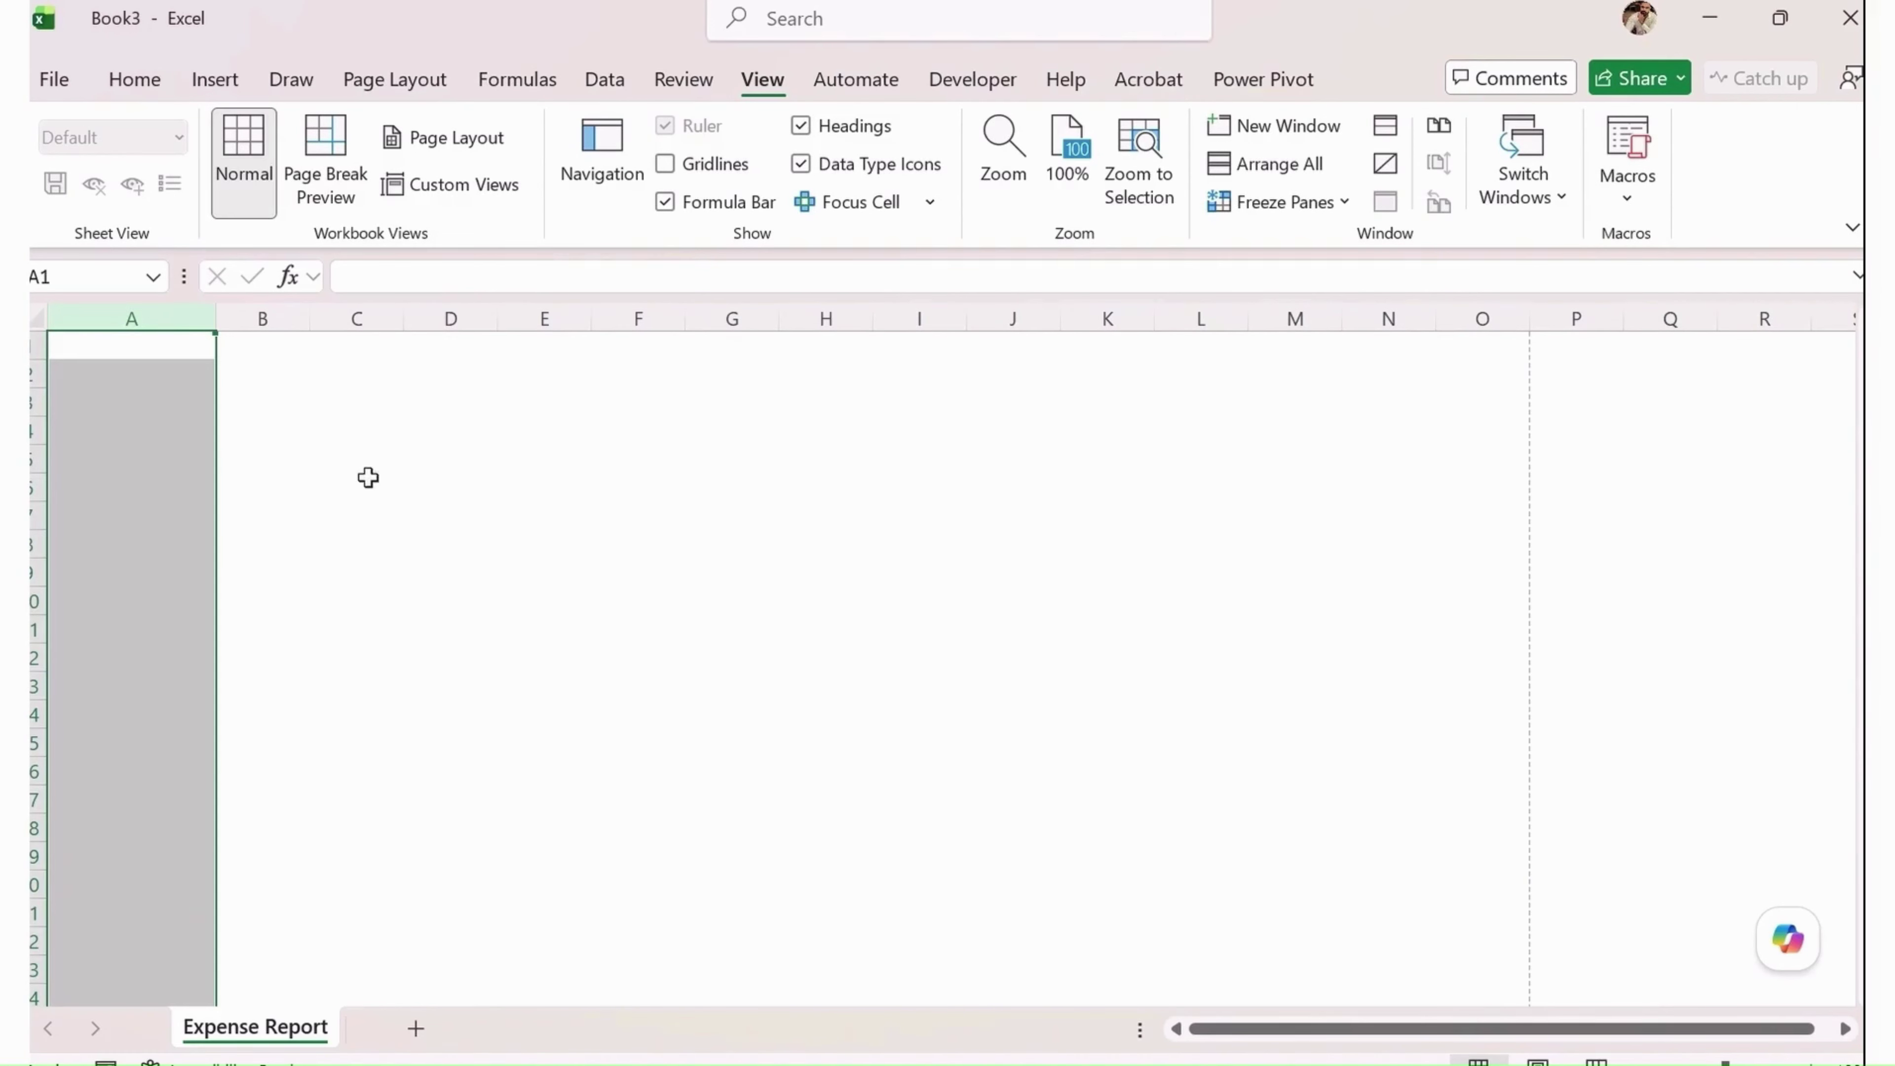
Set the width of column B to 18
{"action": "left_click", "coordinate": [268, 319]}
{"action": "right_click", "coordinate": [269, 319]}
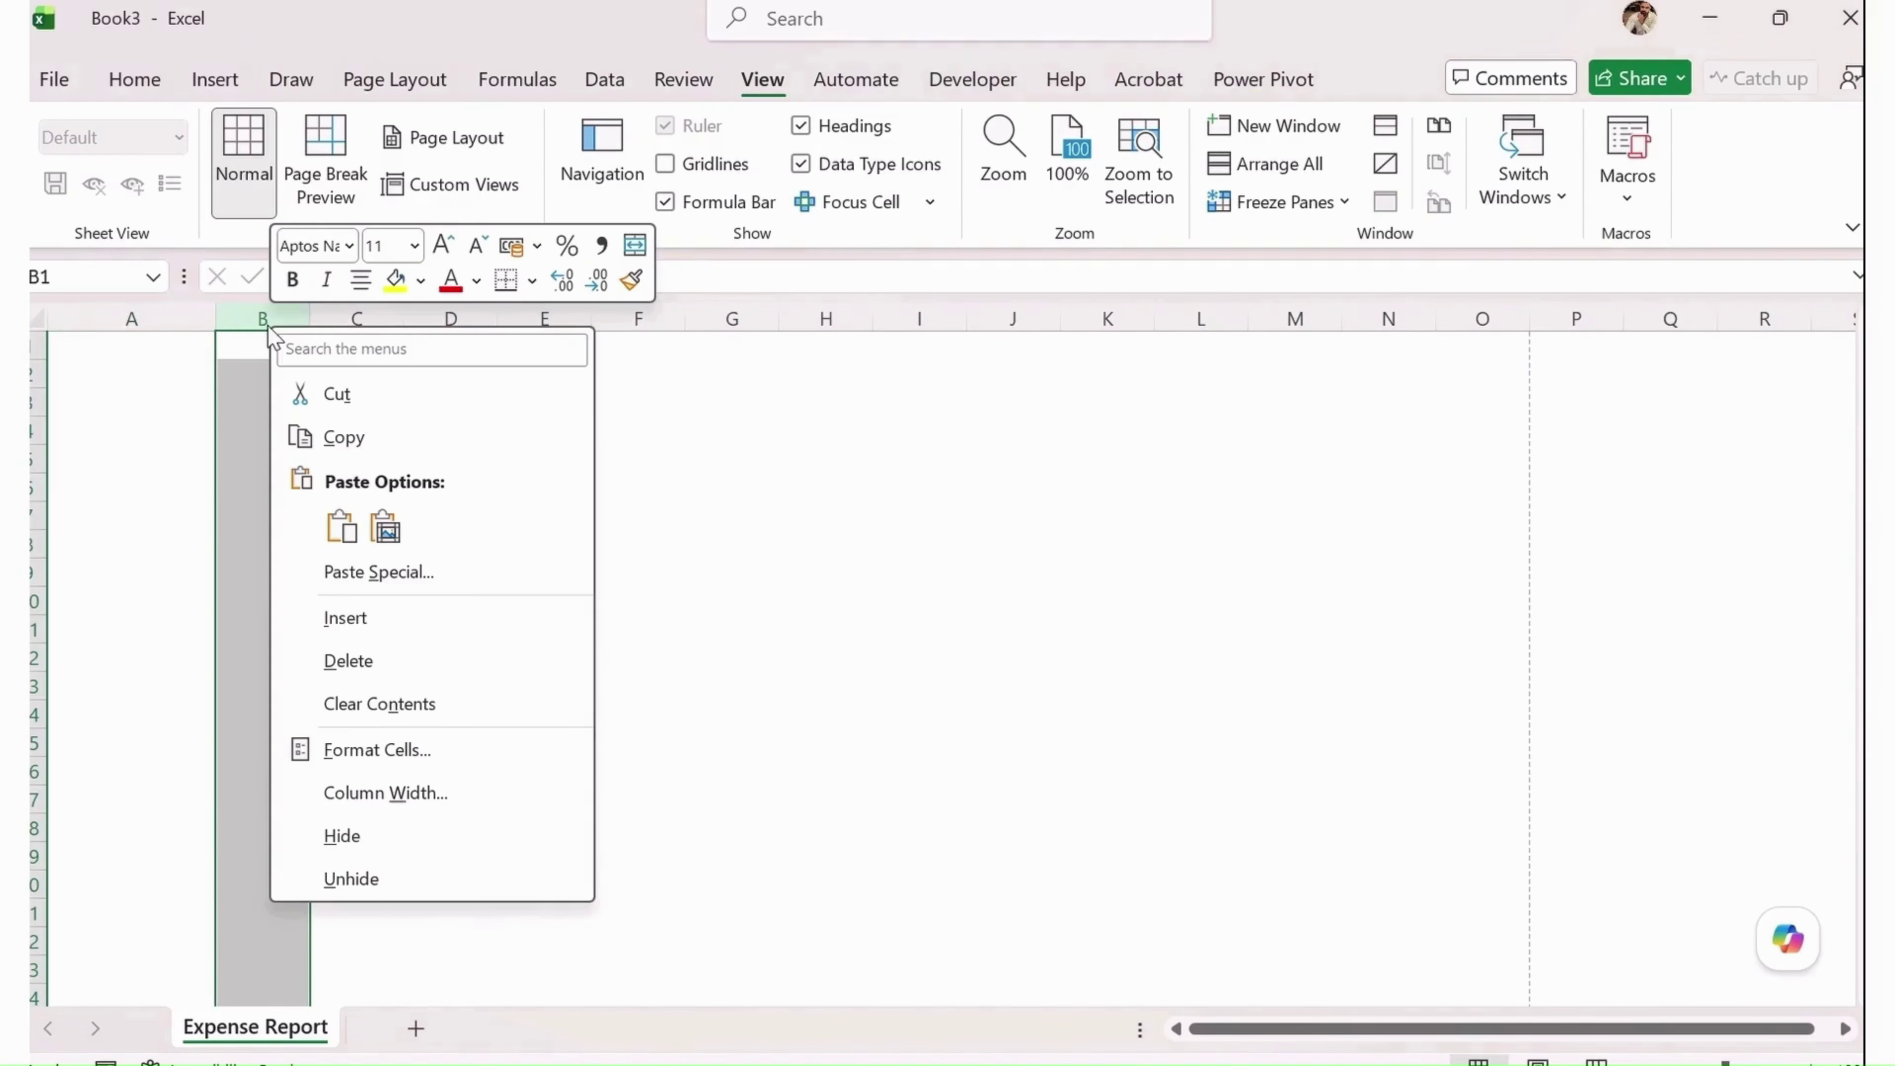
{"action": "left_click", "coordinate": [415, 793]}
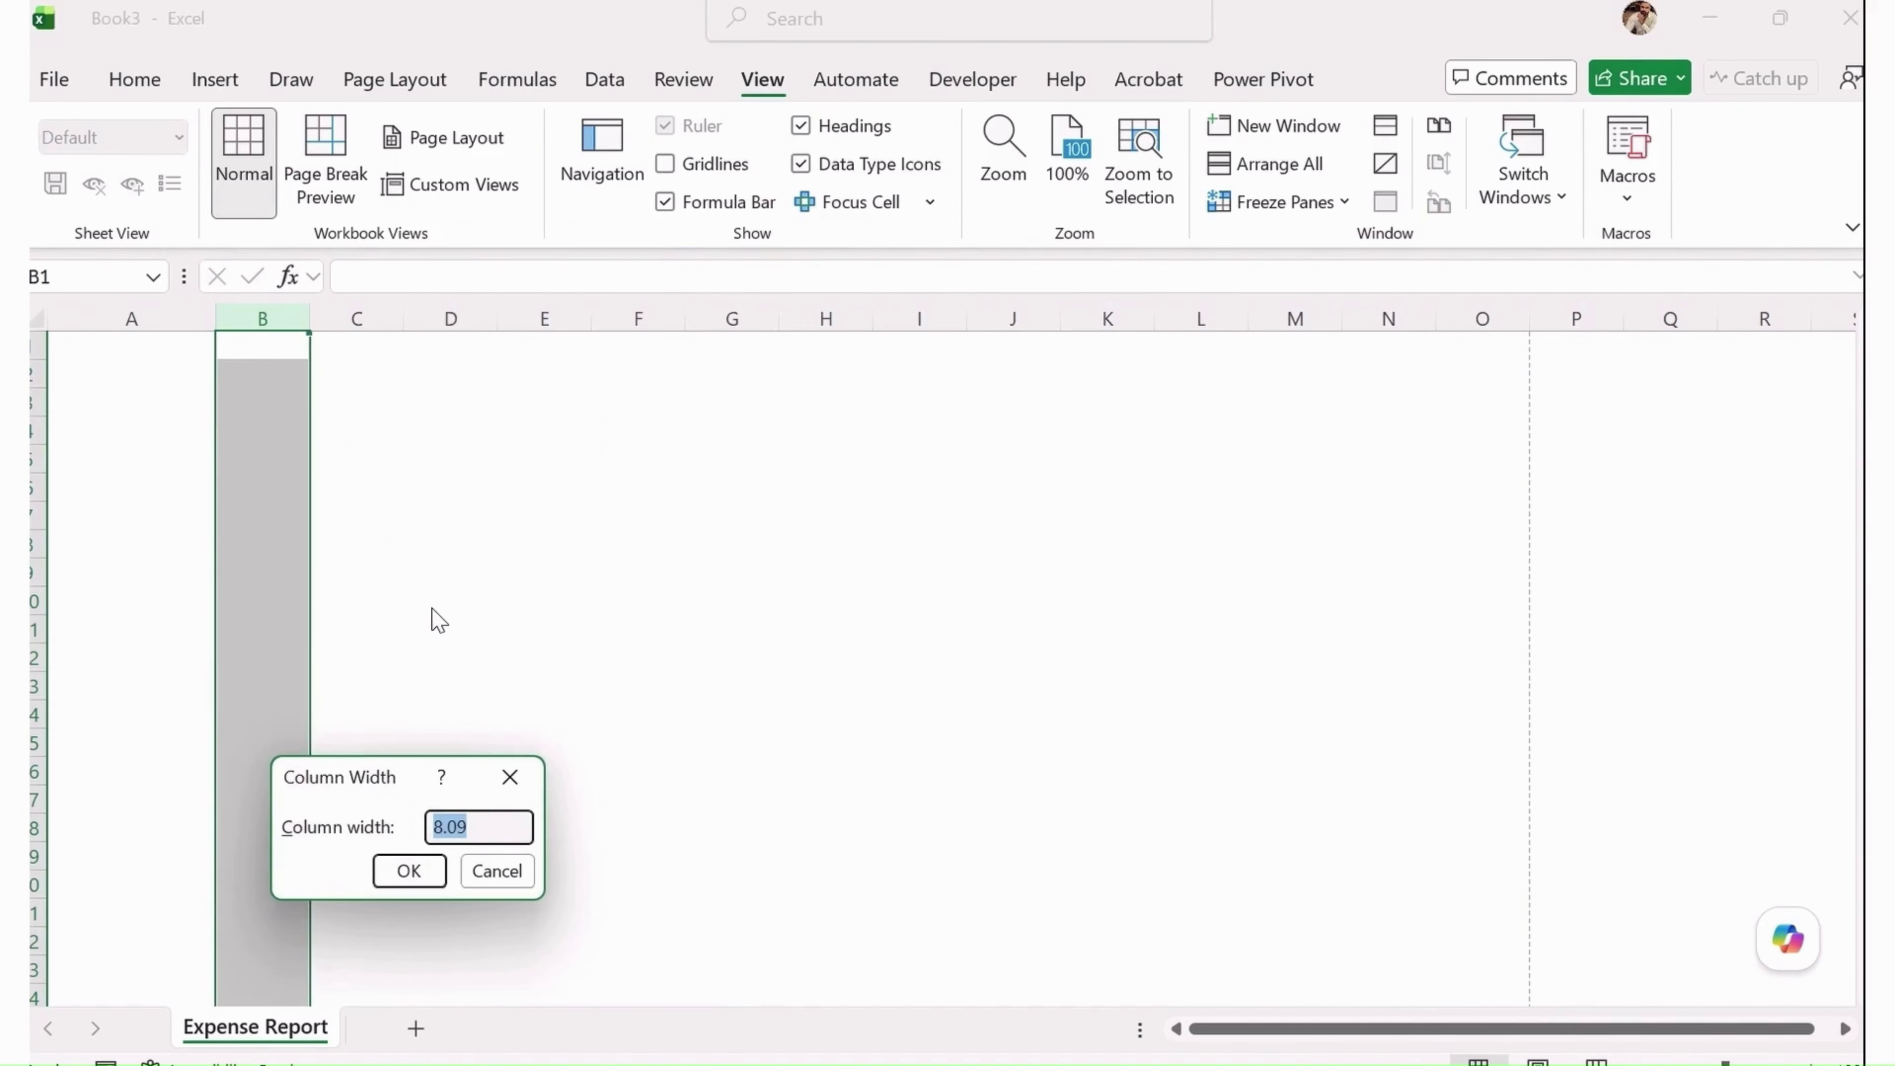
{"action": "type", "text": "18"}
{"action": "key", "text": "Return"}
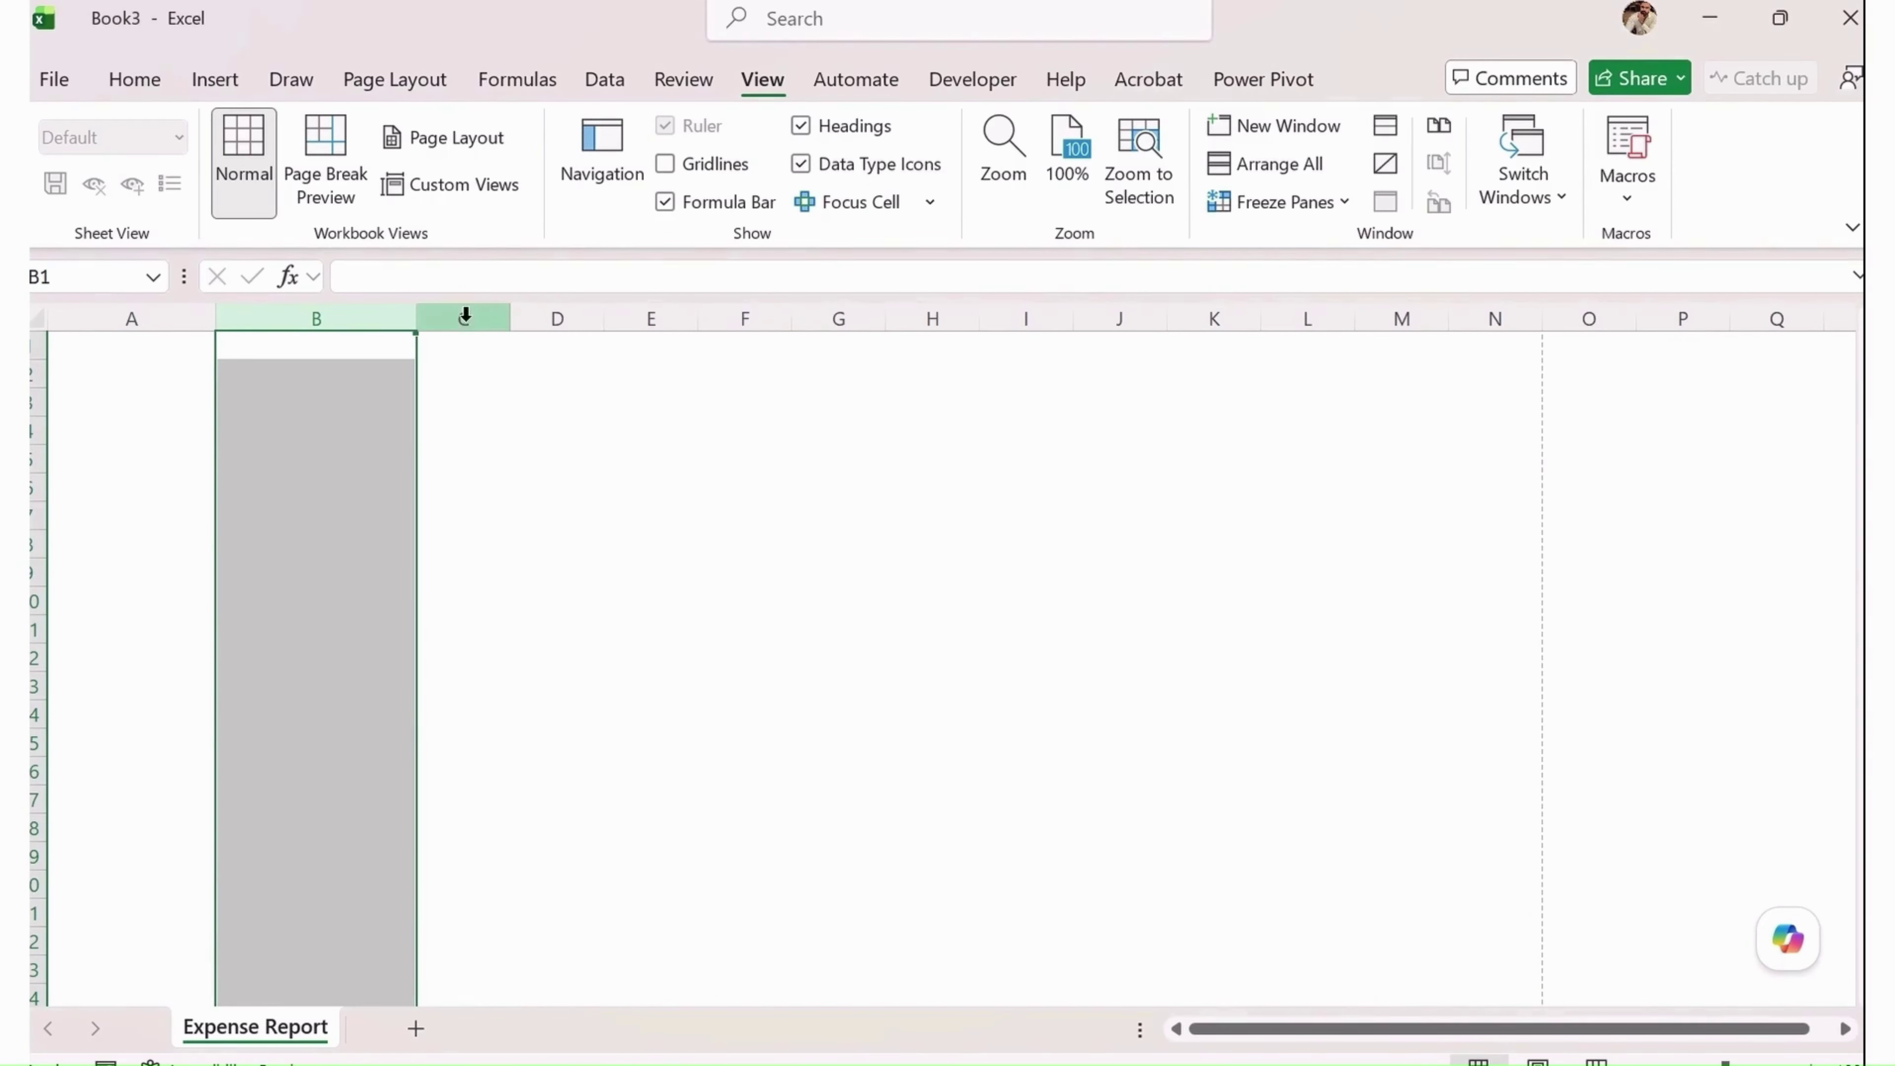
Set the width of column C to 20
{"action": "right_click", "coordinate": [466, 321]}
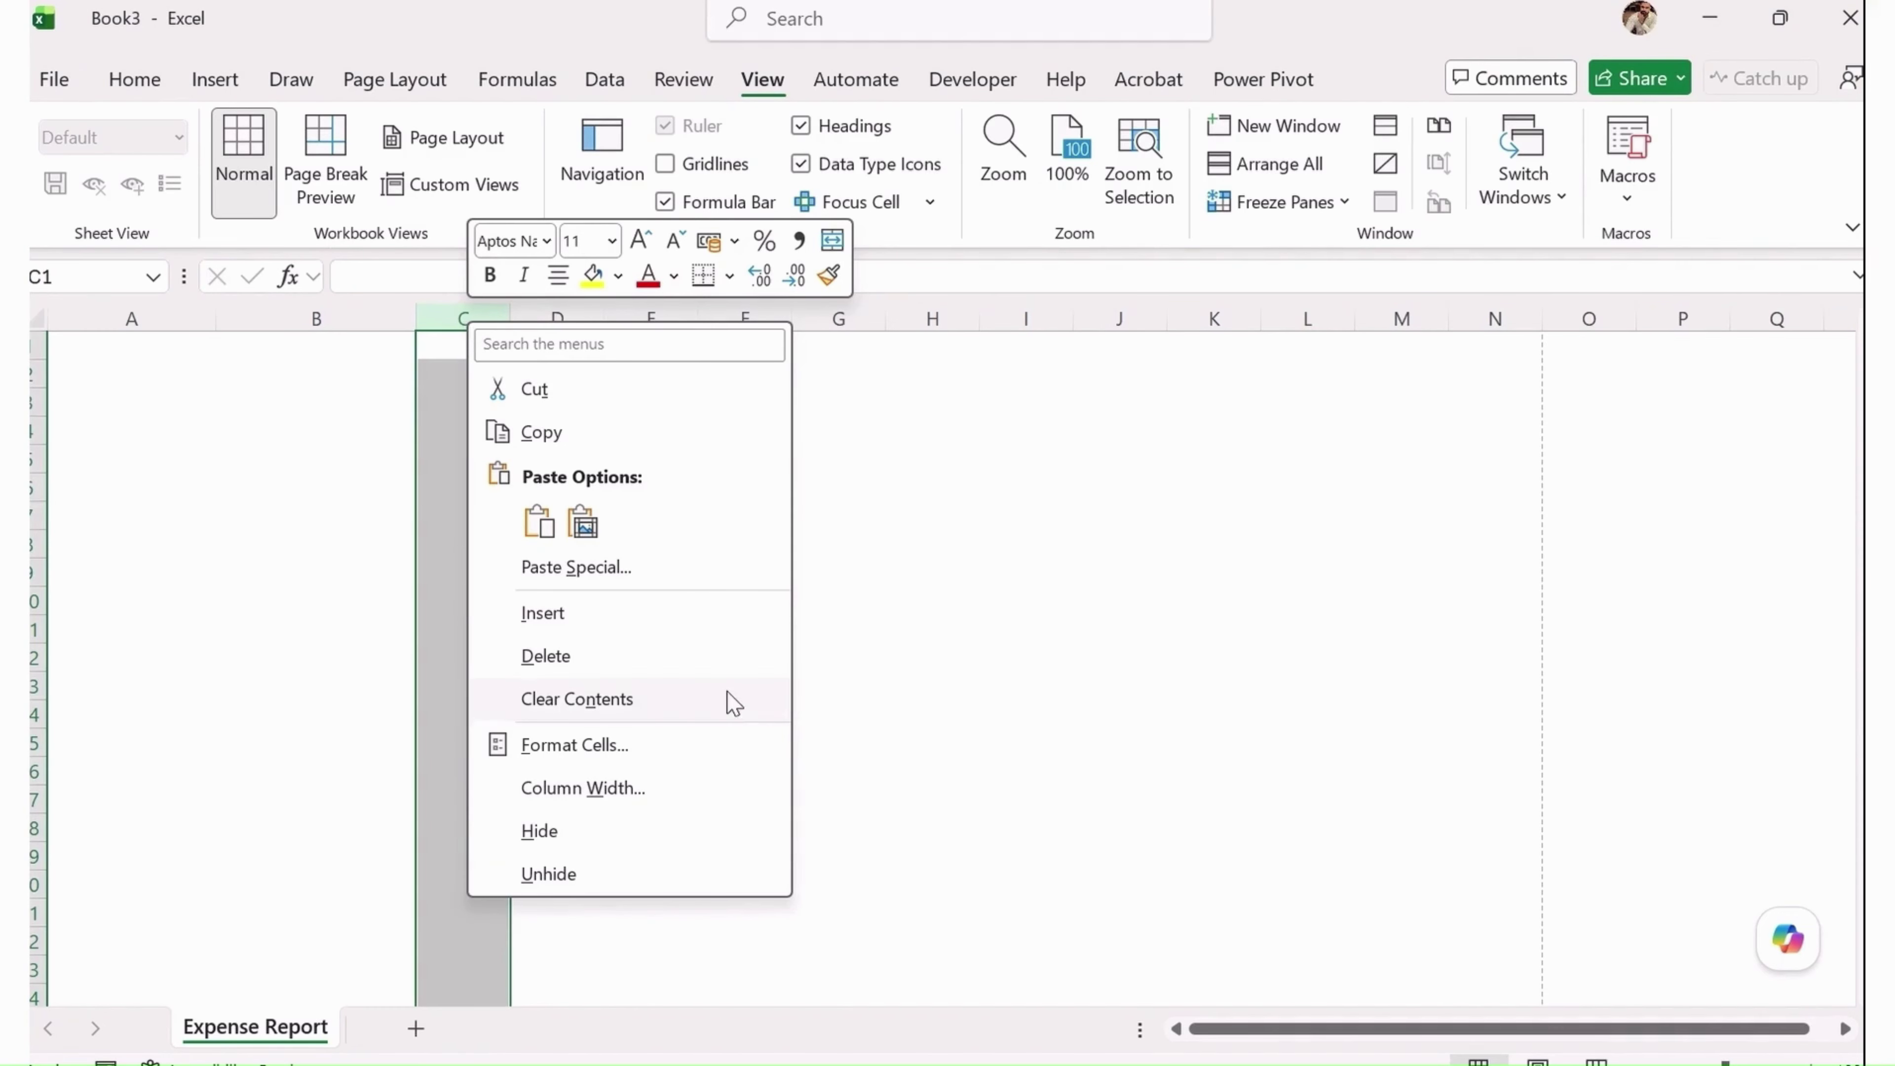
{"action": "left_click", "coordinate": [633, 789]}
{"action": "type", "text": "20"}
{"action": "key", "text": "Return"}
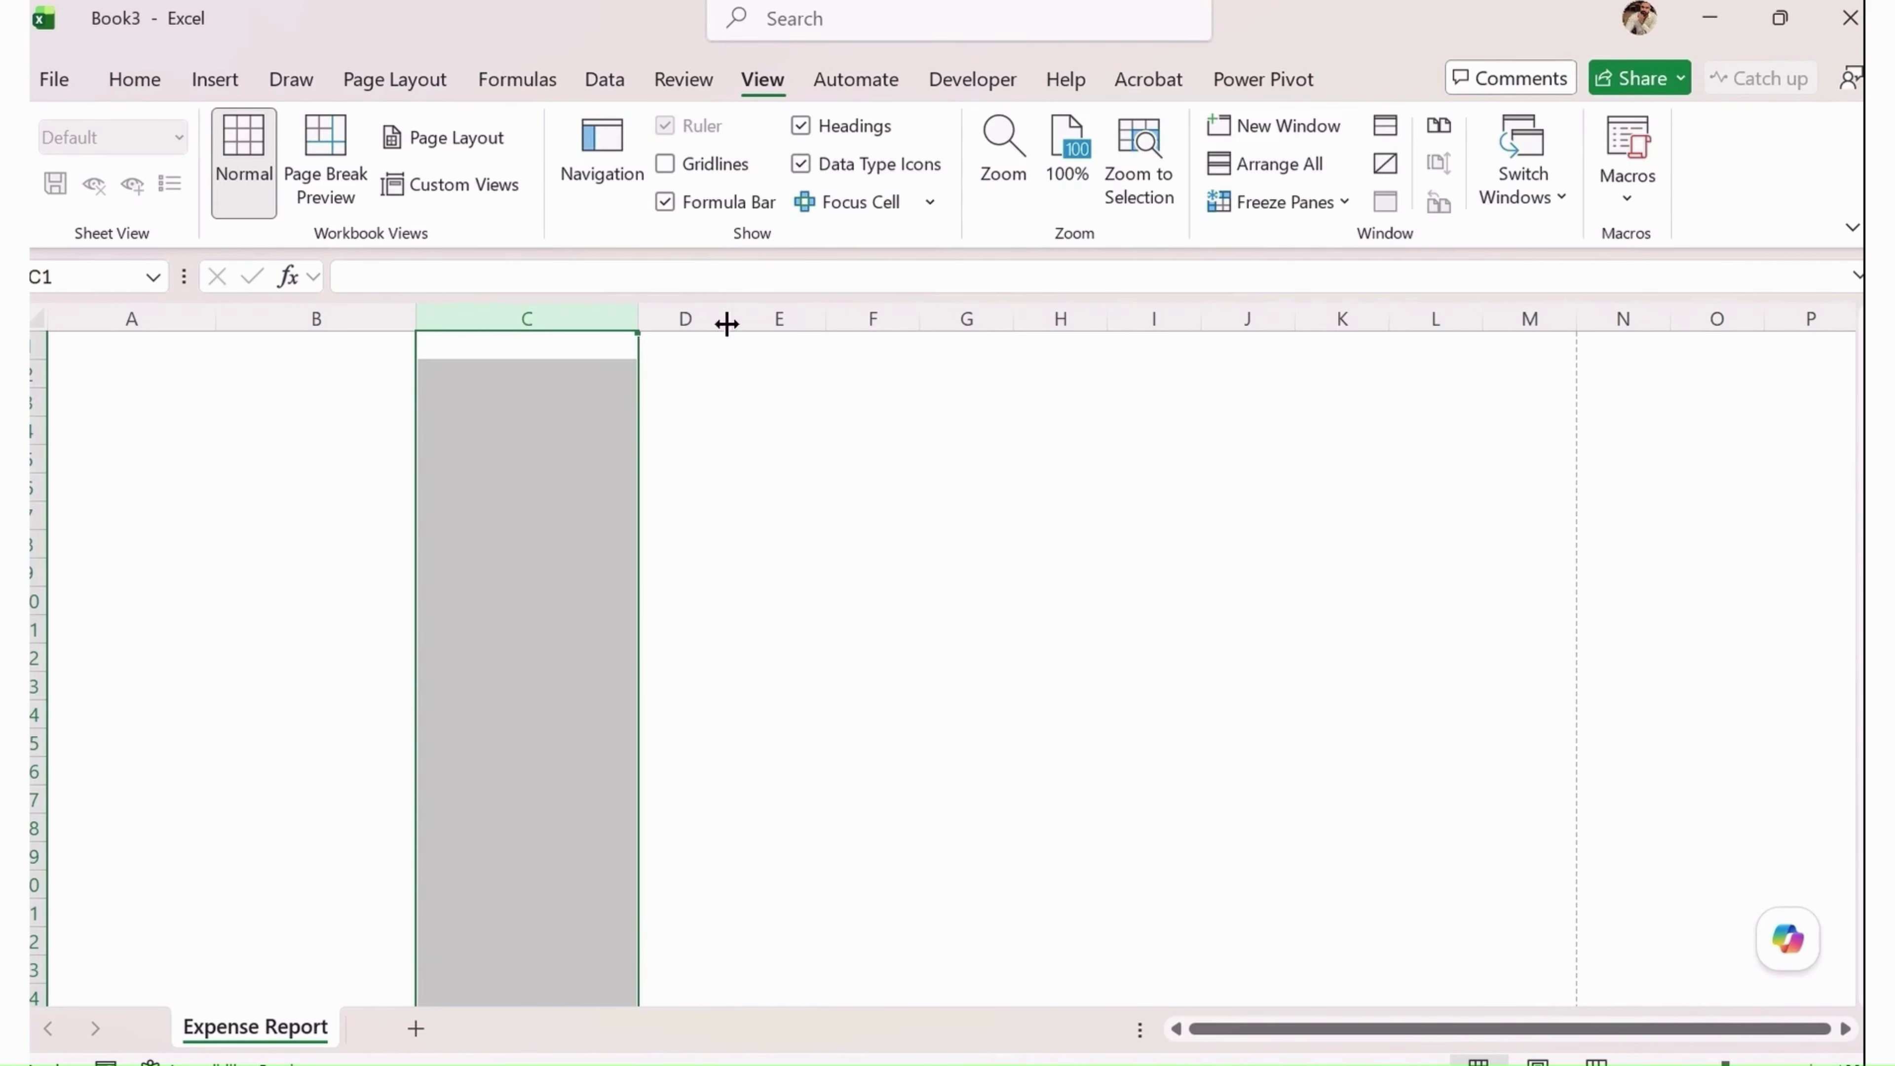
Set the width of columns D through H to 14 together
{"action": "left_click", "coordinate": [699, 319]}
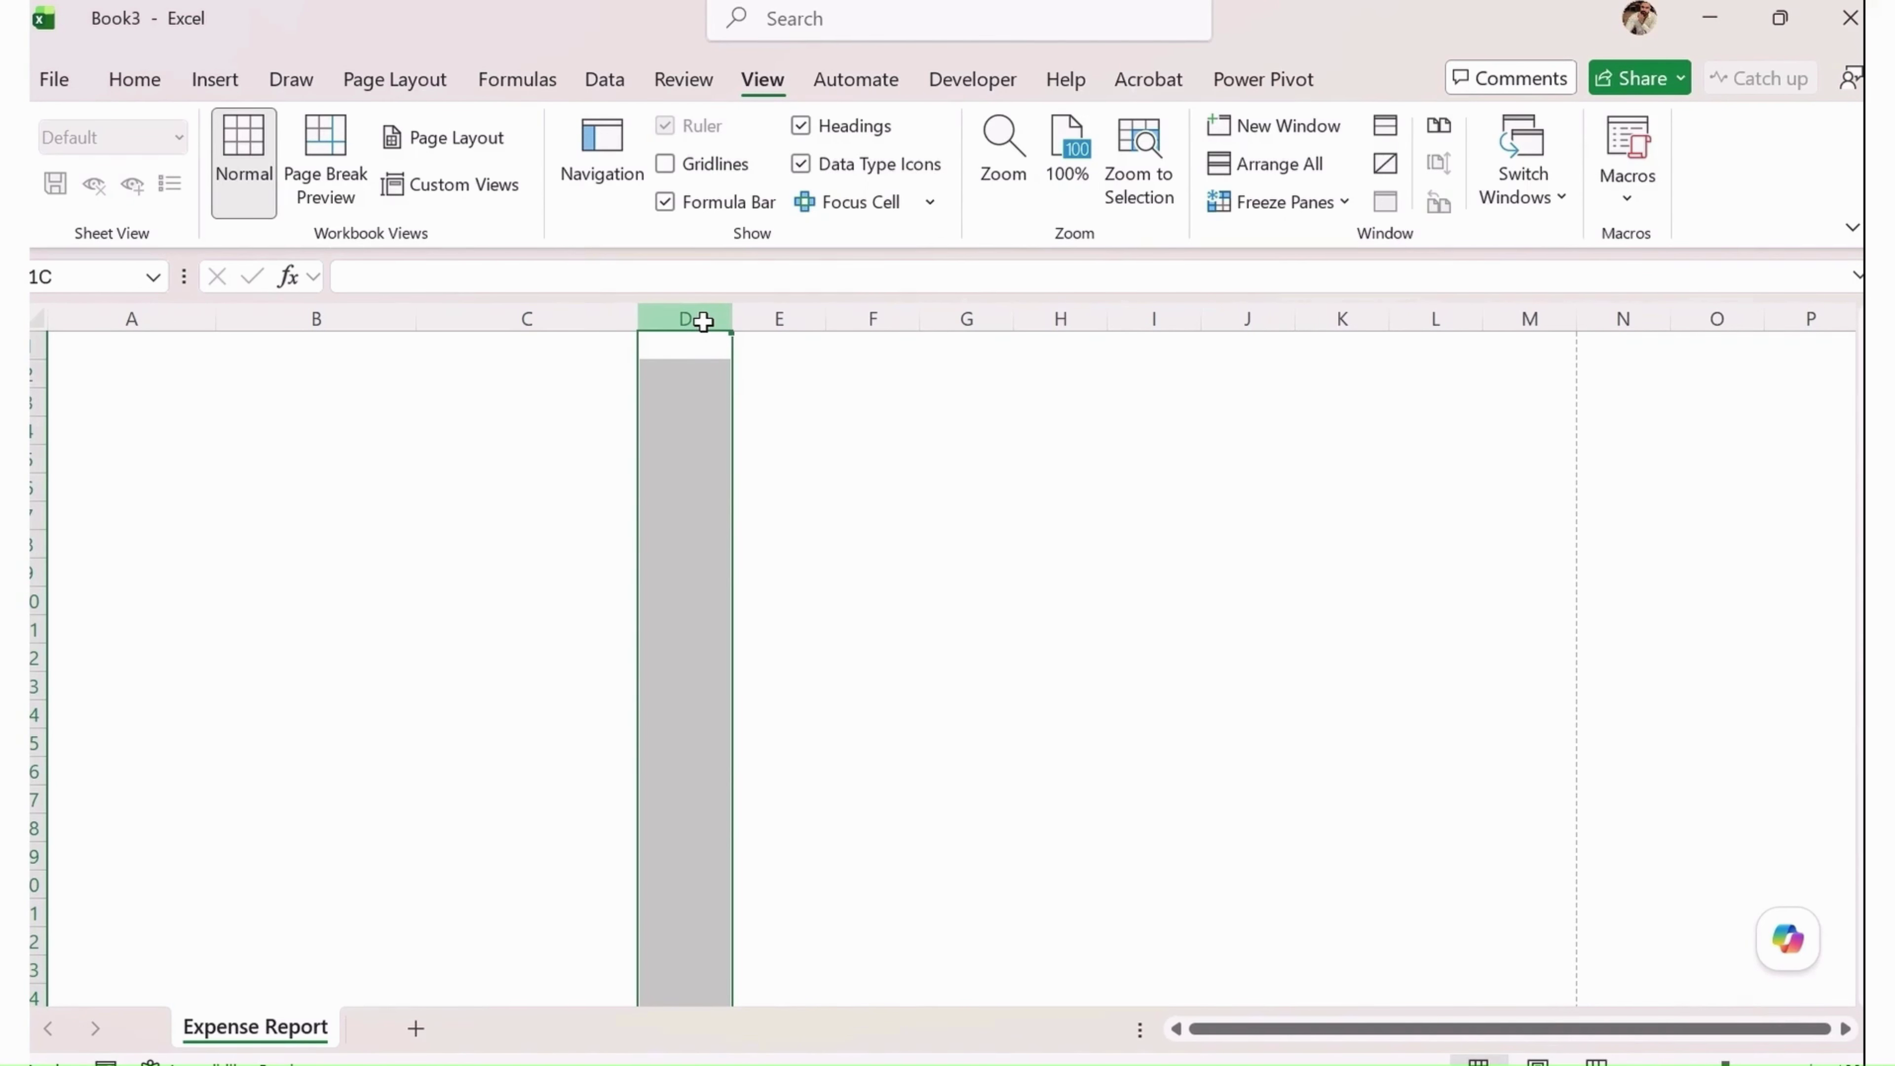
{"action": "left_click_drag", "start_coordinate": [703, 321], "coordinate": [1048, 319]}
{"action": "right_click", "coordinate": [1048, 319]}
{"action": "left_click", "coordinate": [1160, 803]}
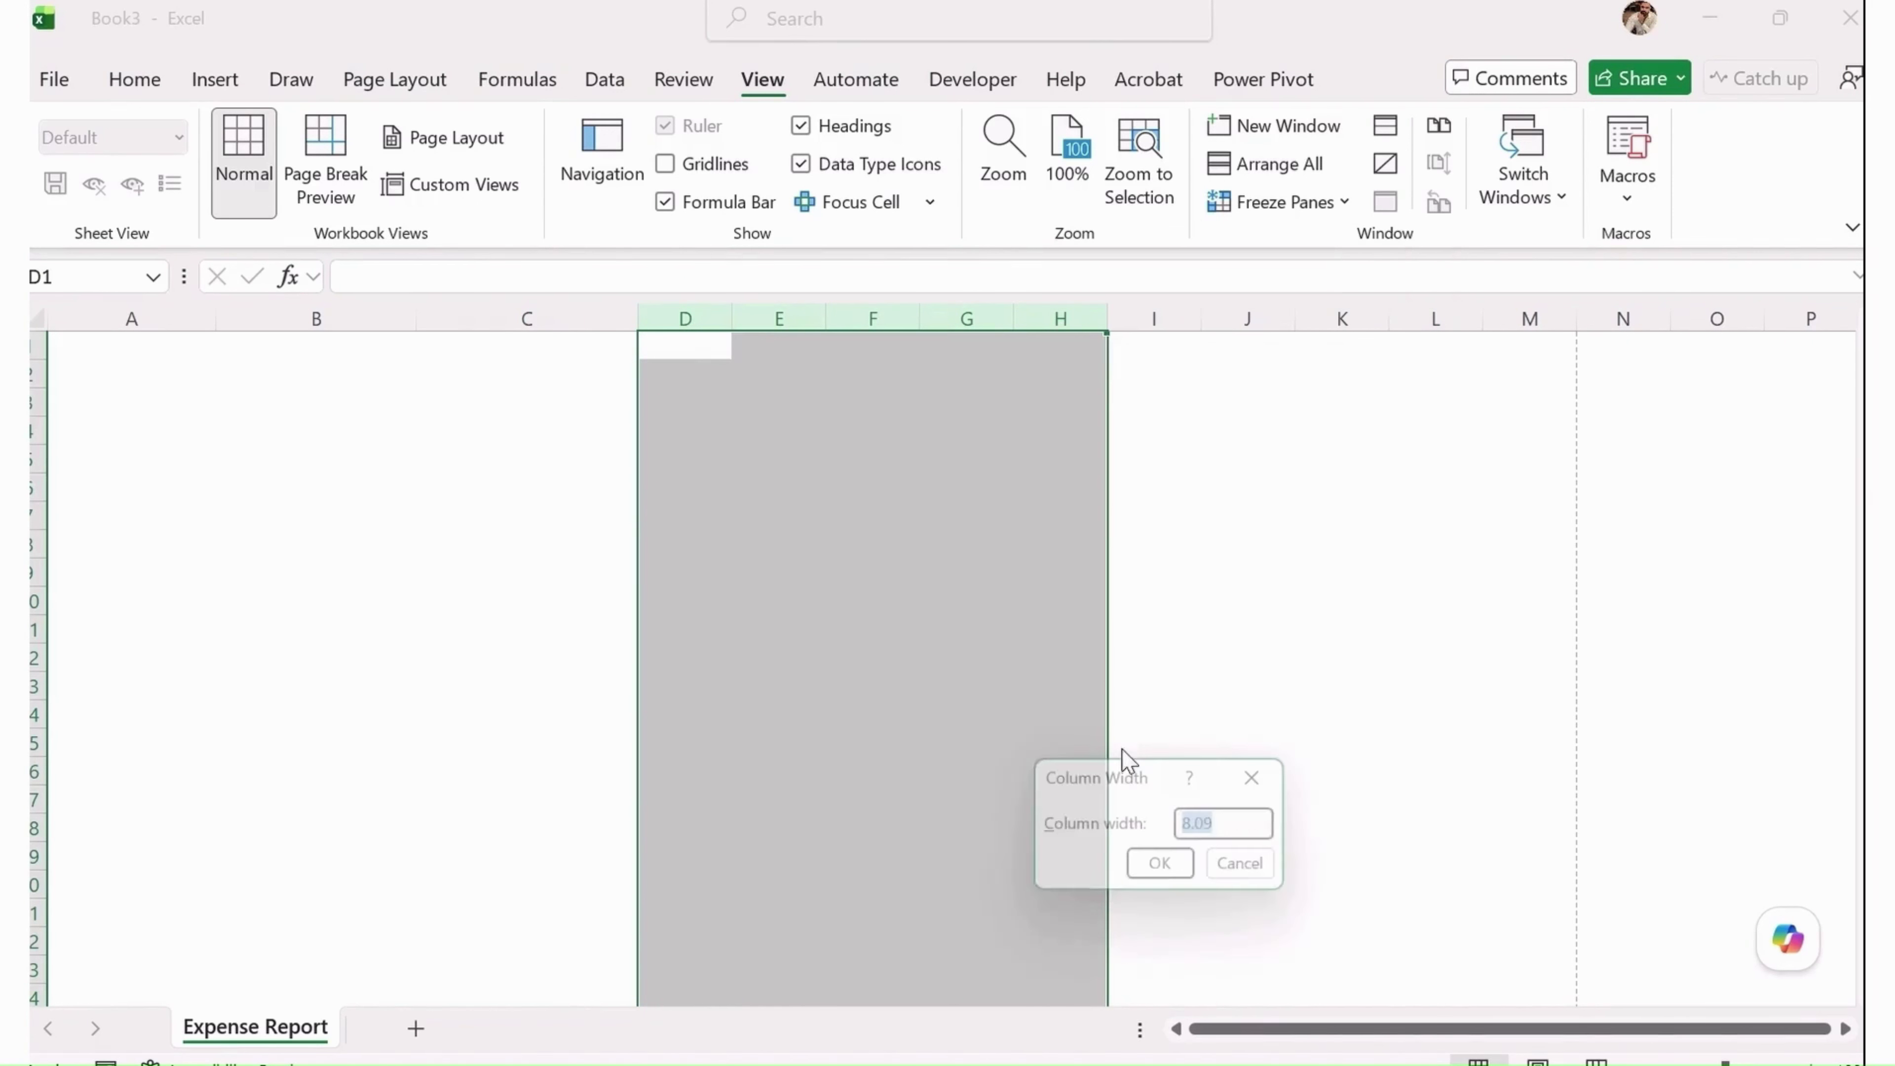
{"action": "type", "text": "1"}
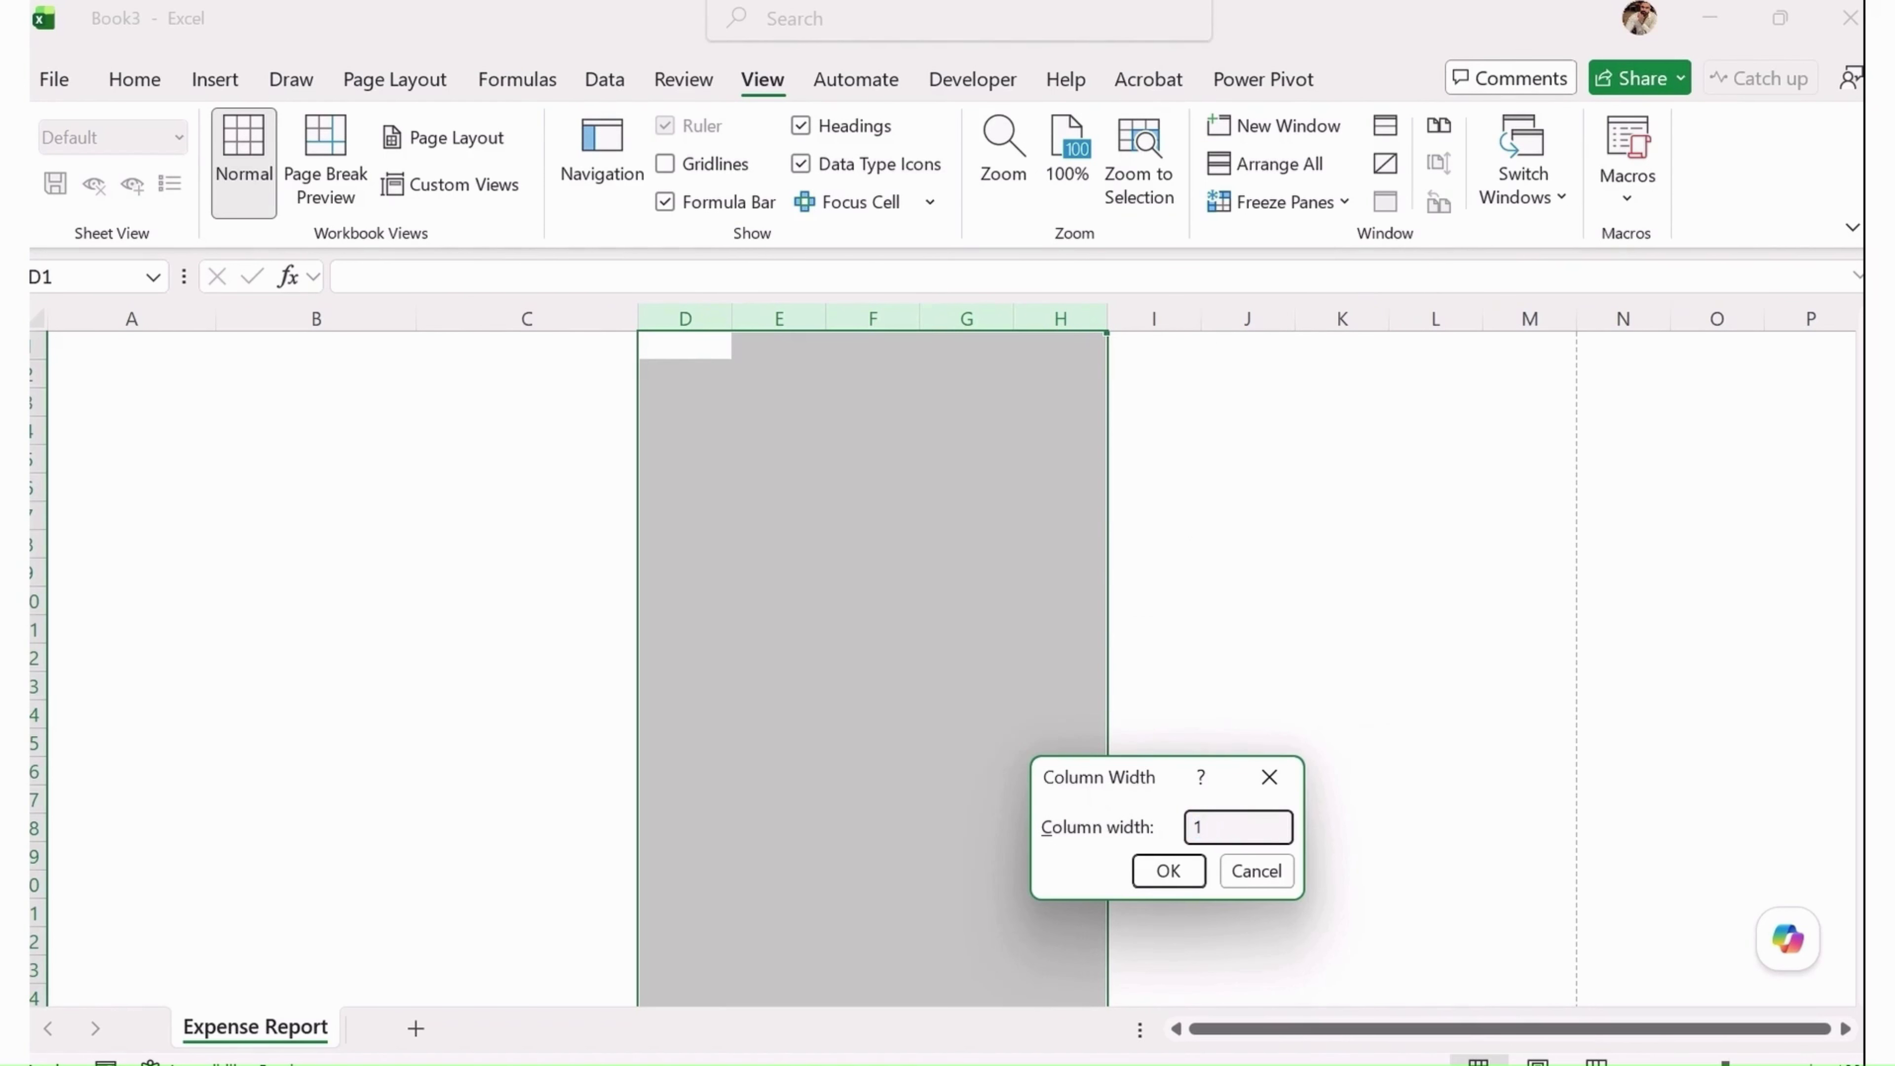
{"action": "type", "text": "4"}
{"action": "key", "text": "Return"}
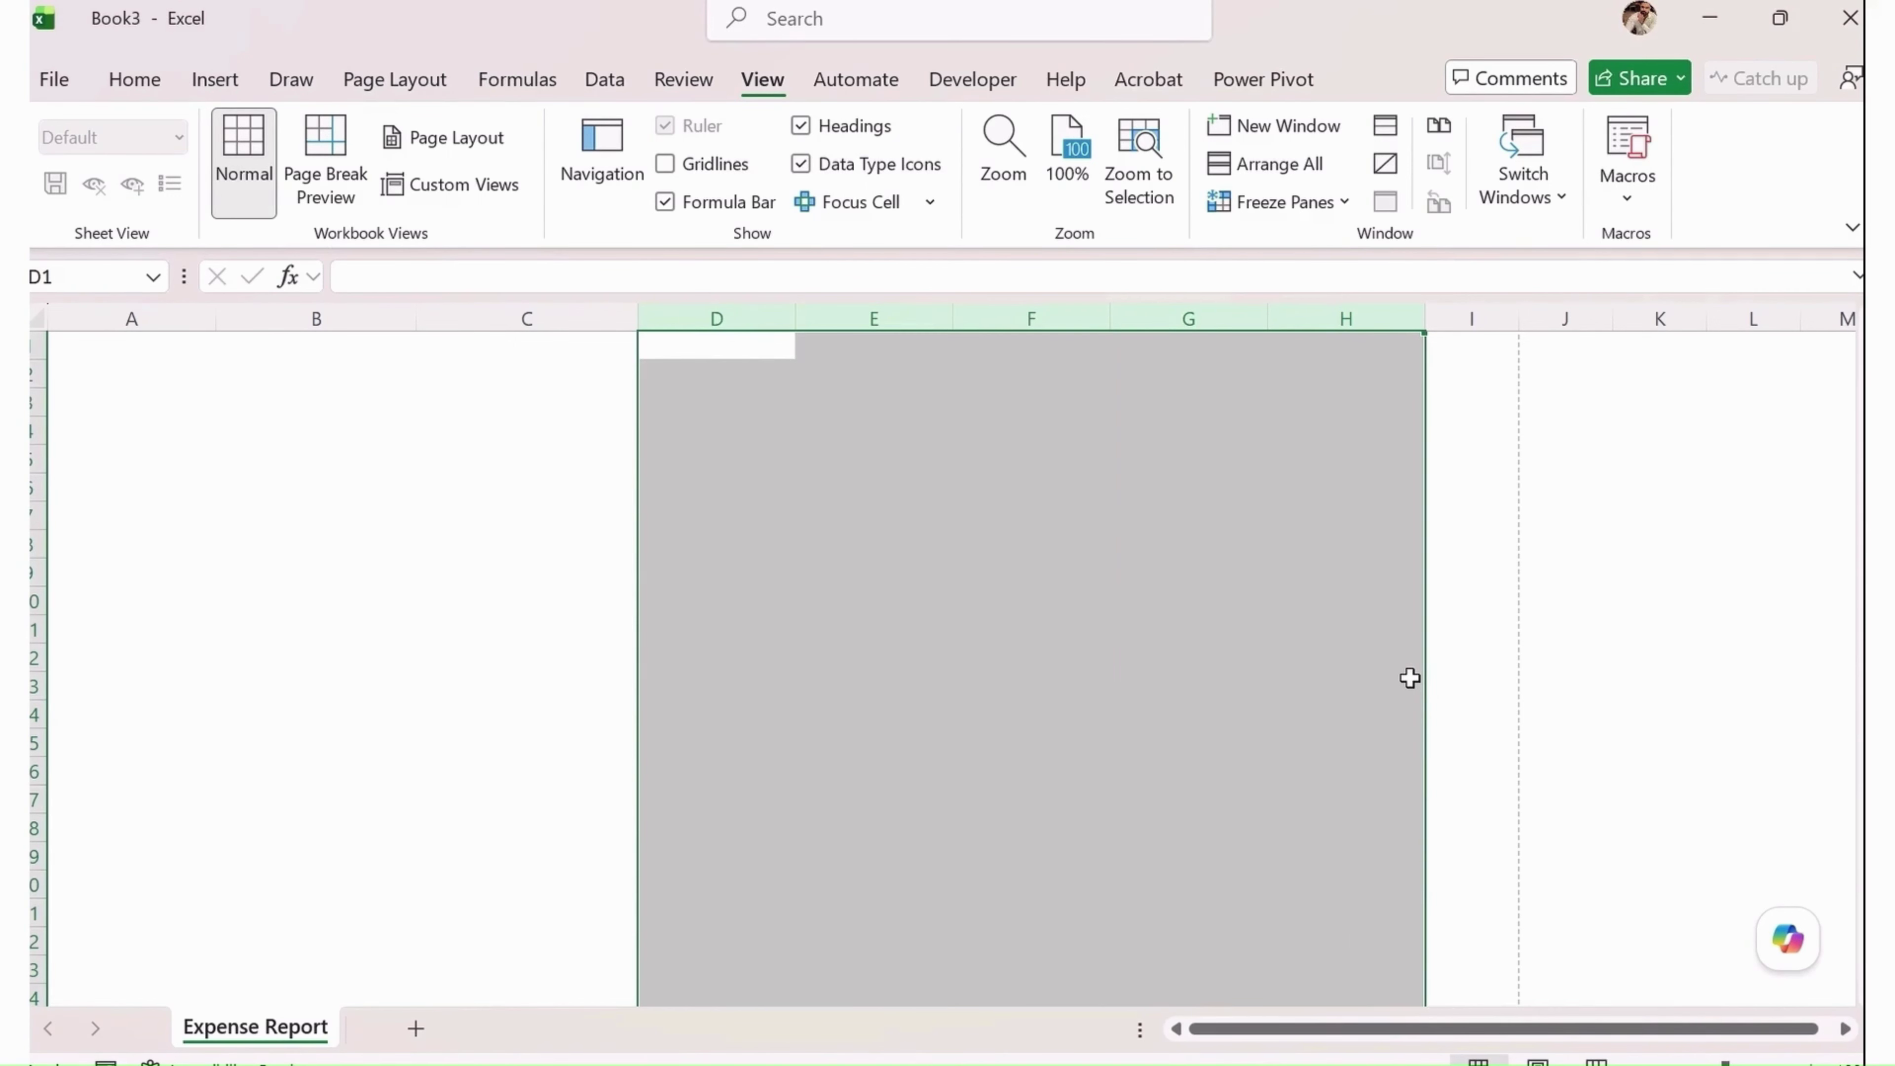
Set the width of column I to 16
{"action": "right_click", "coordinate": [1474, 316]}
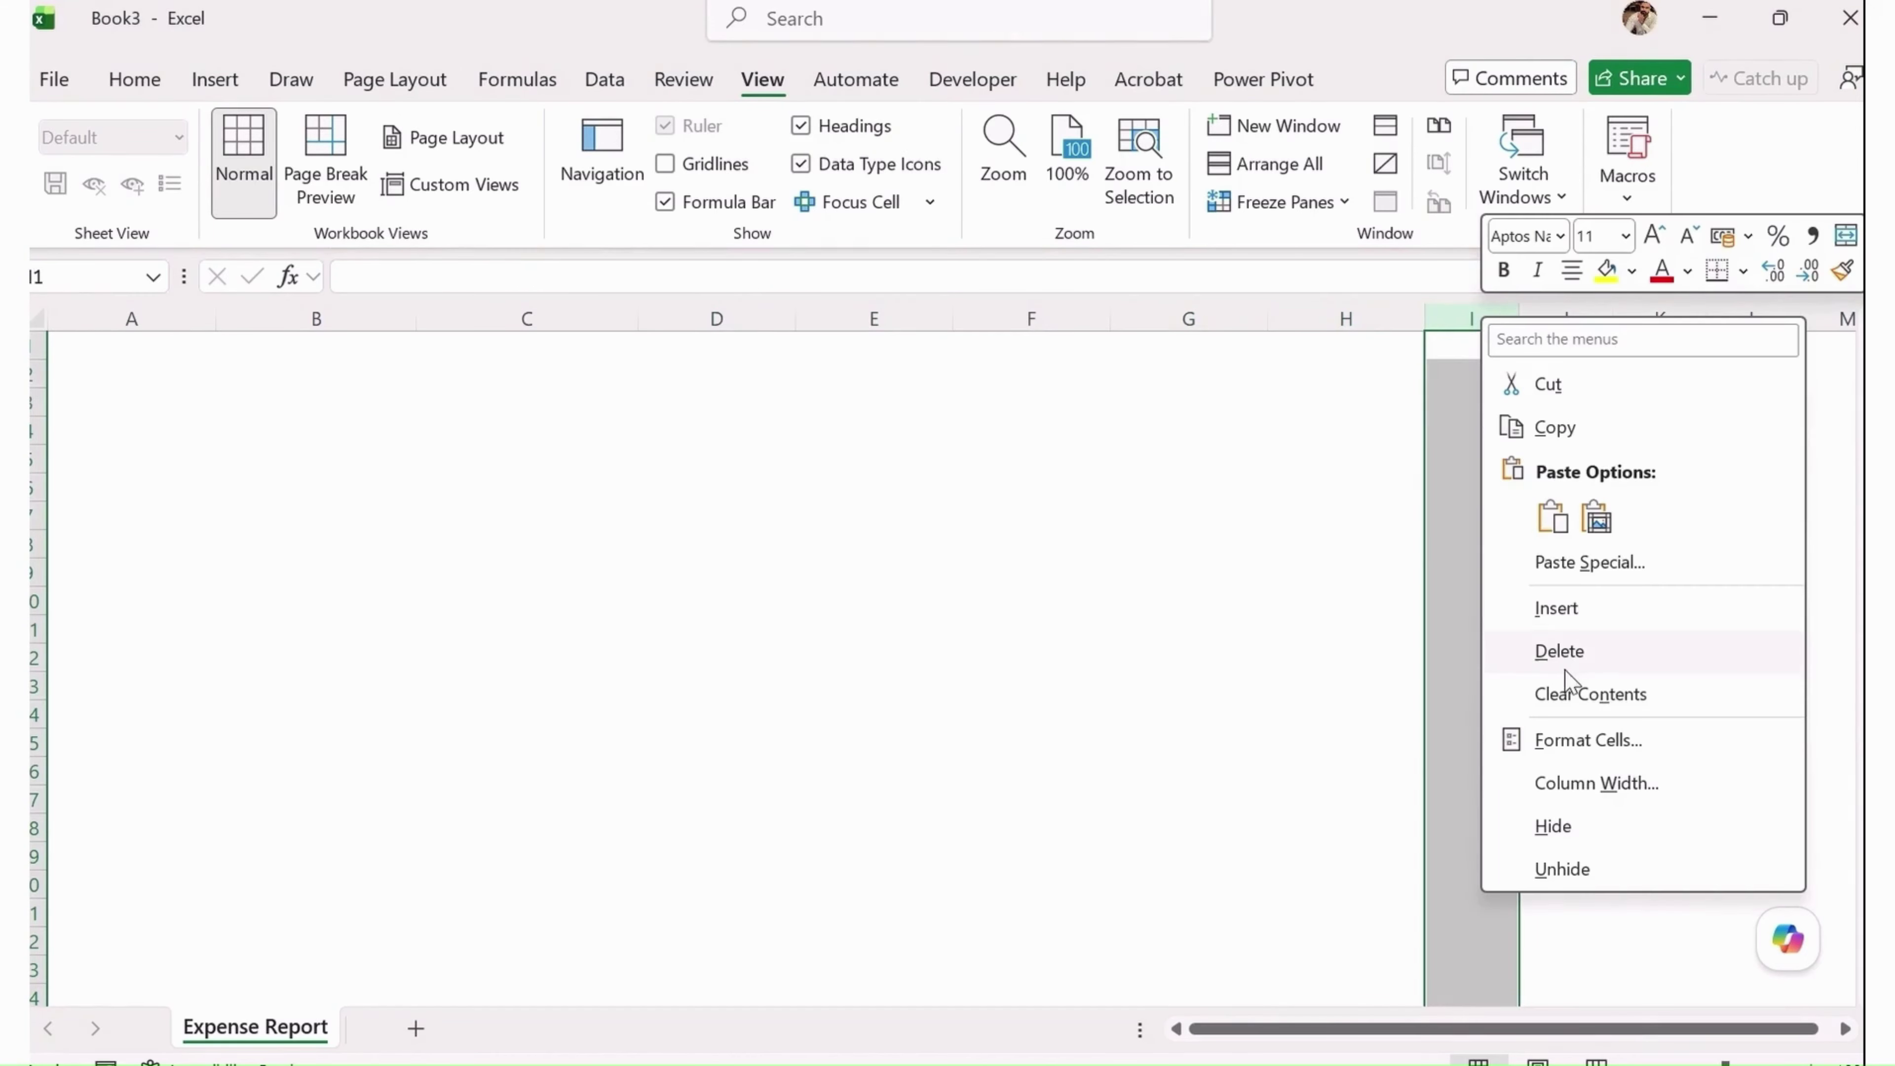
{"action": "left_click", "coordinate": [1611, 788]}
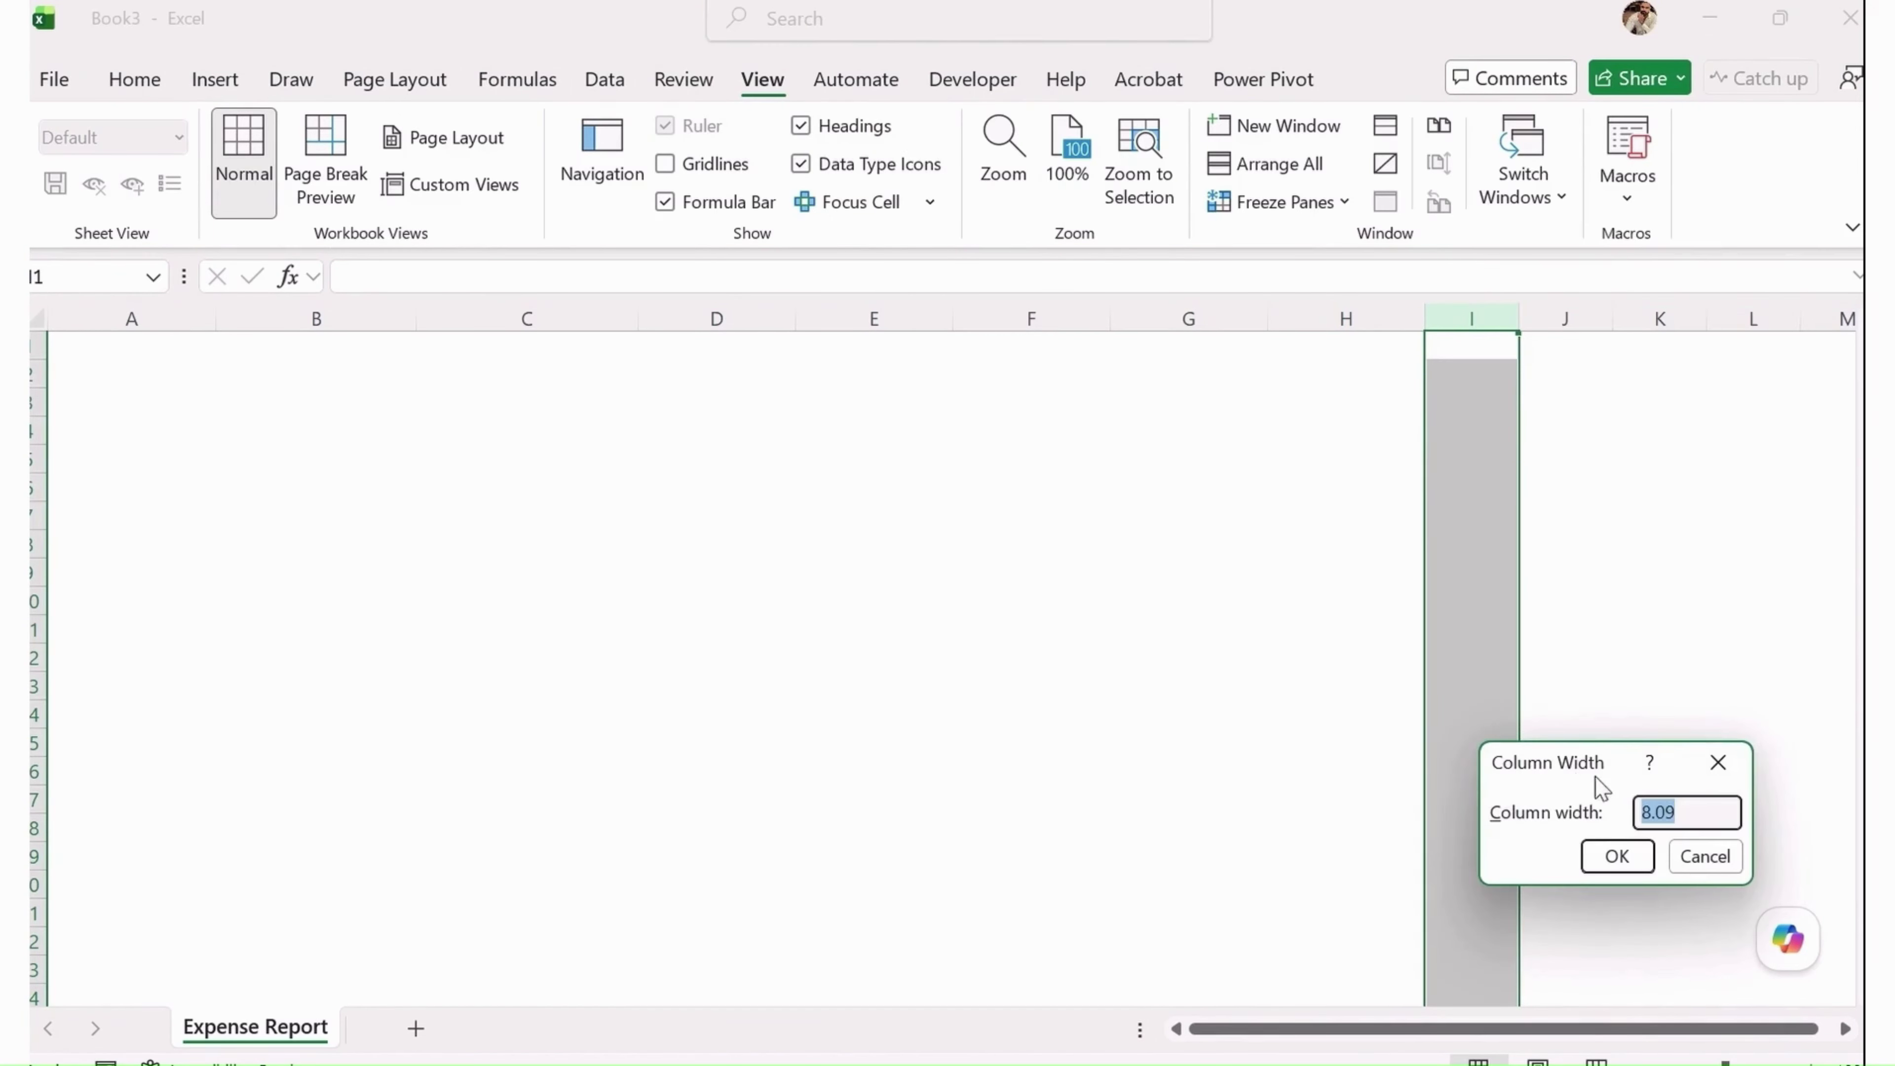
{"action": "type", "text": "16"}
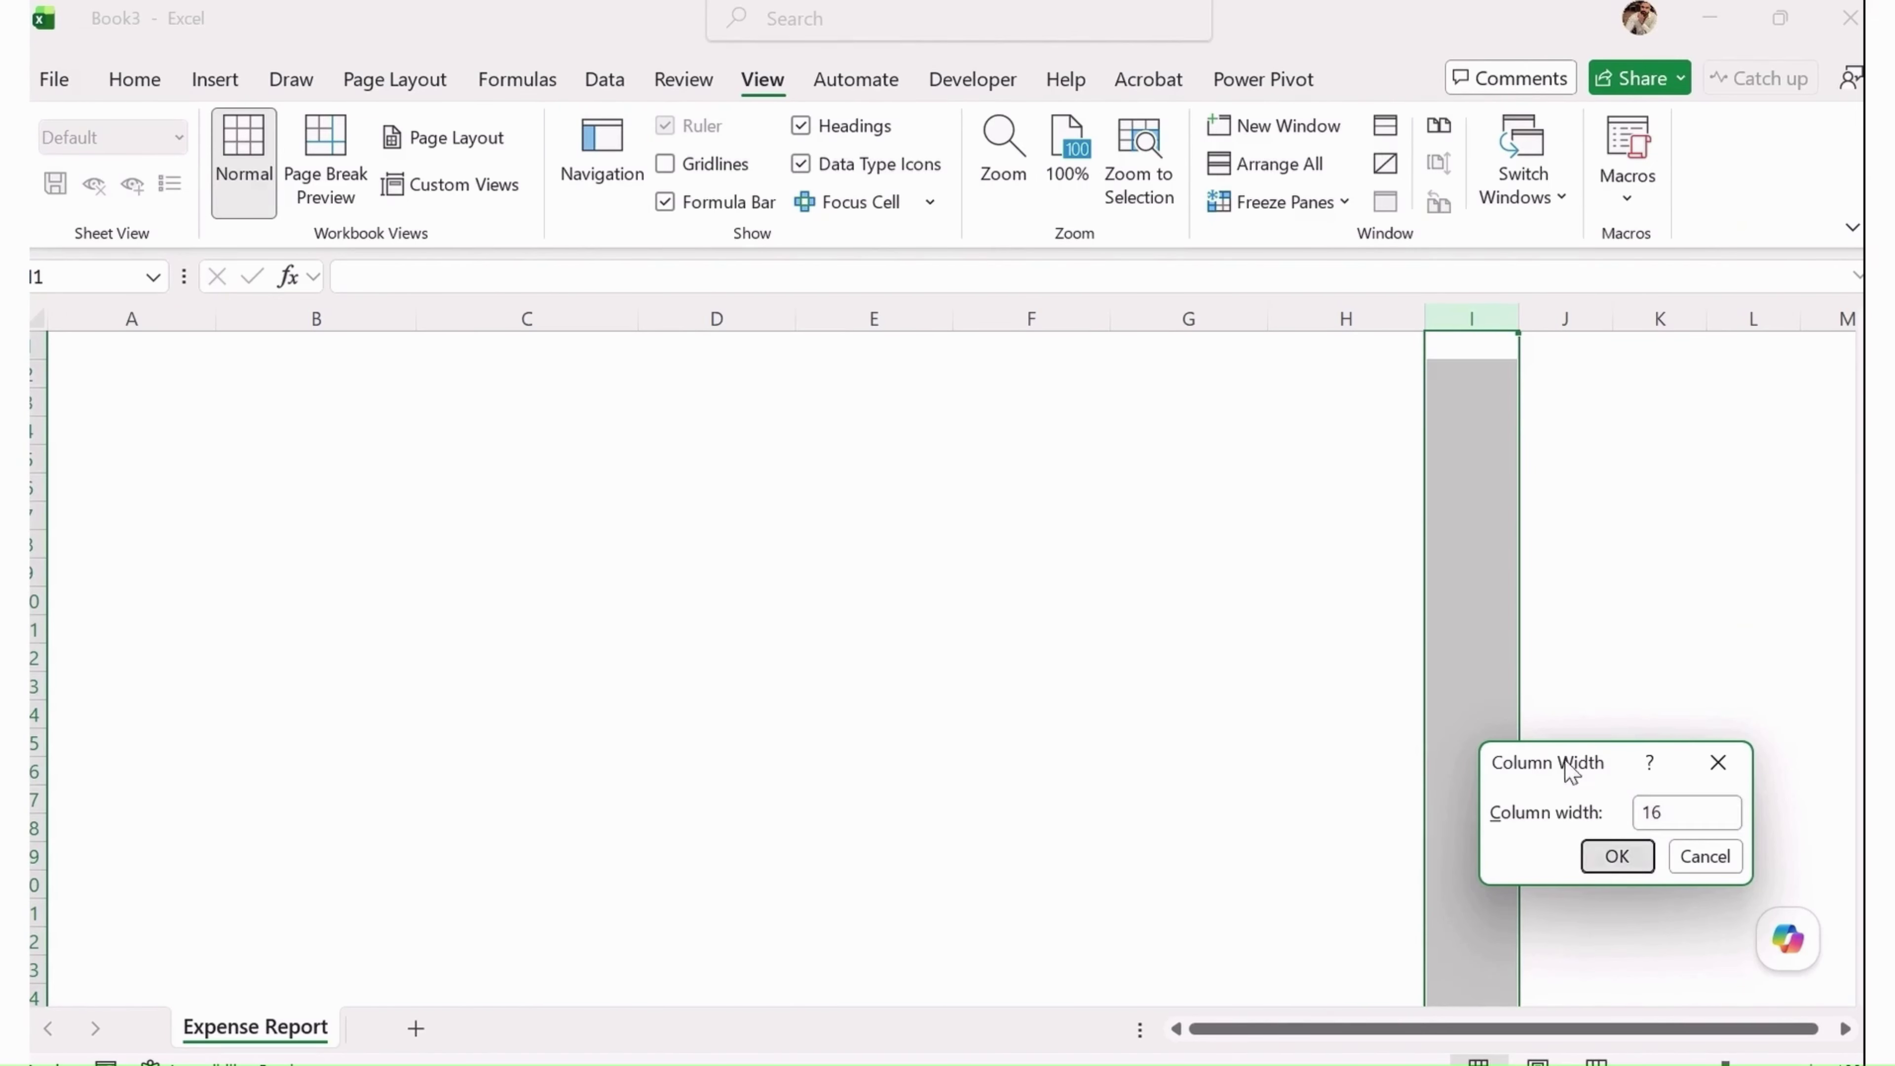
{"action": "key", "text": "Return"}
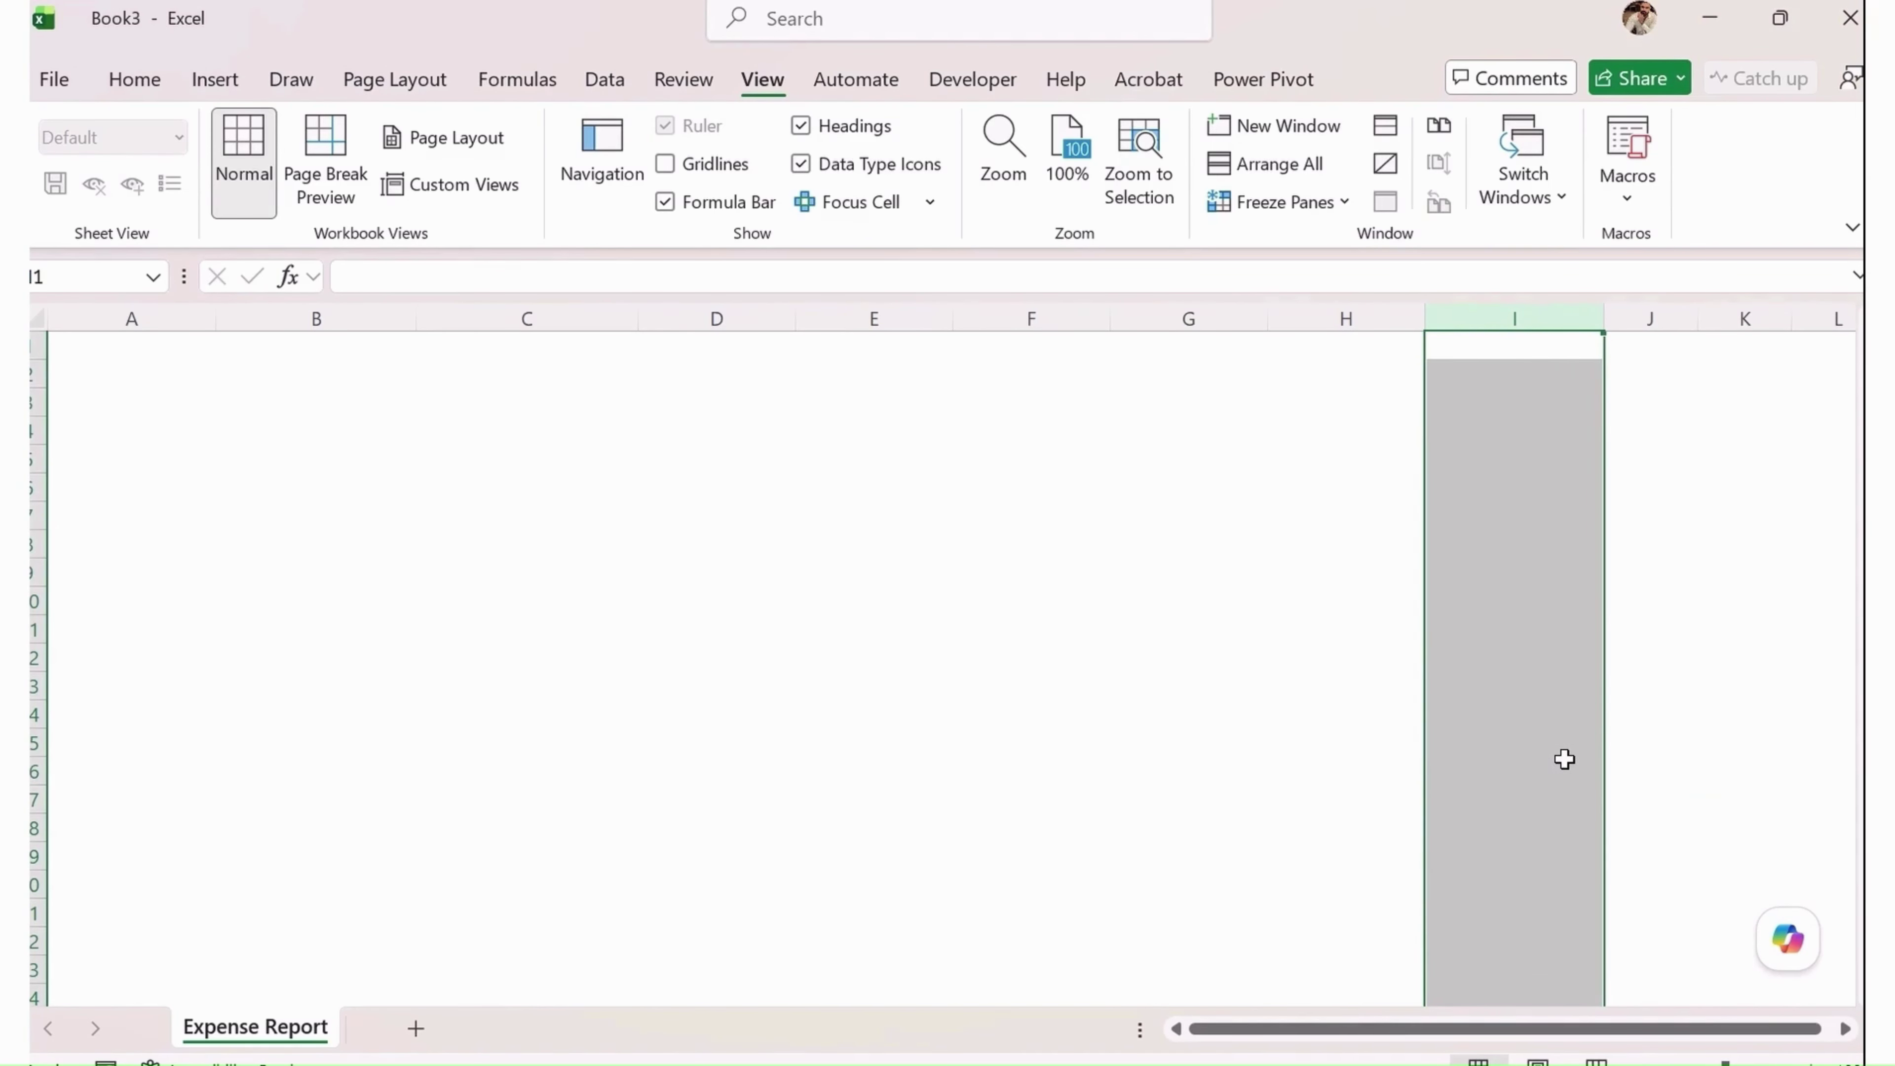
{"action": "left_click", "coordinate": [740, 583]}
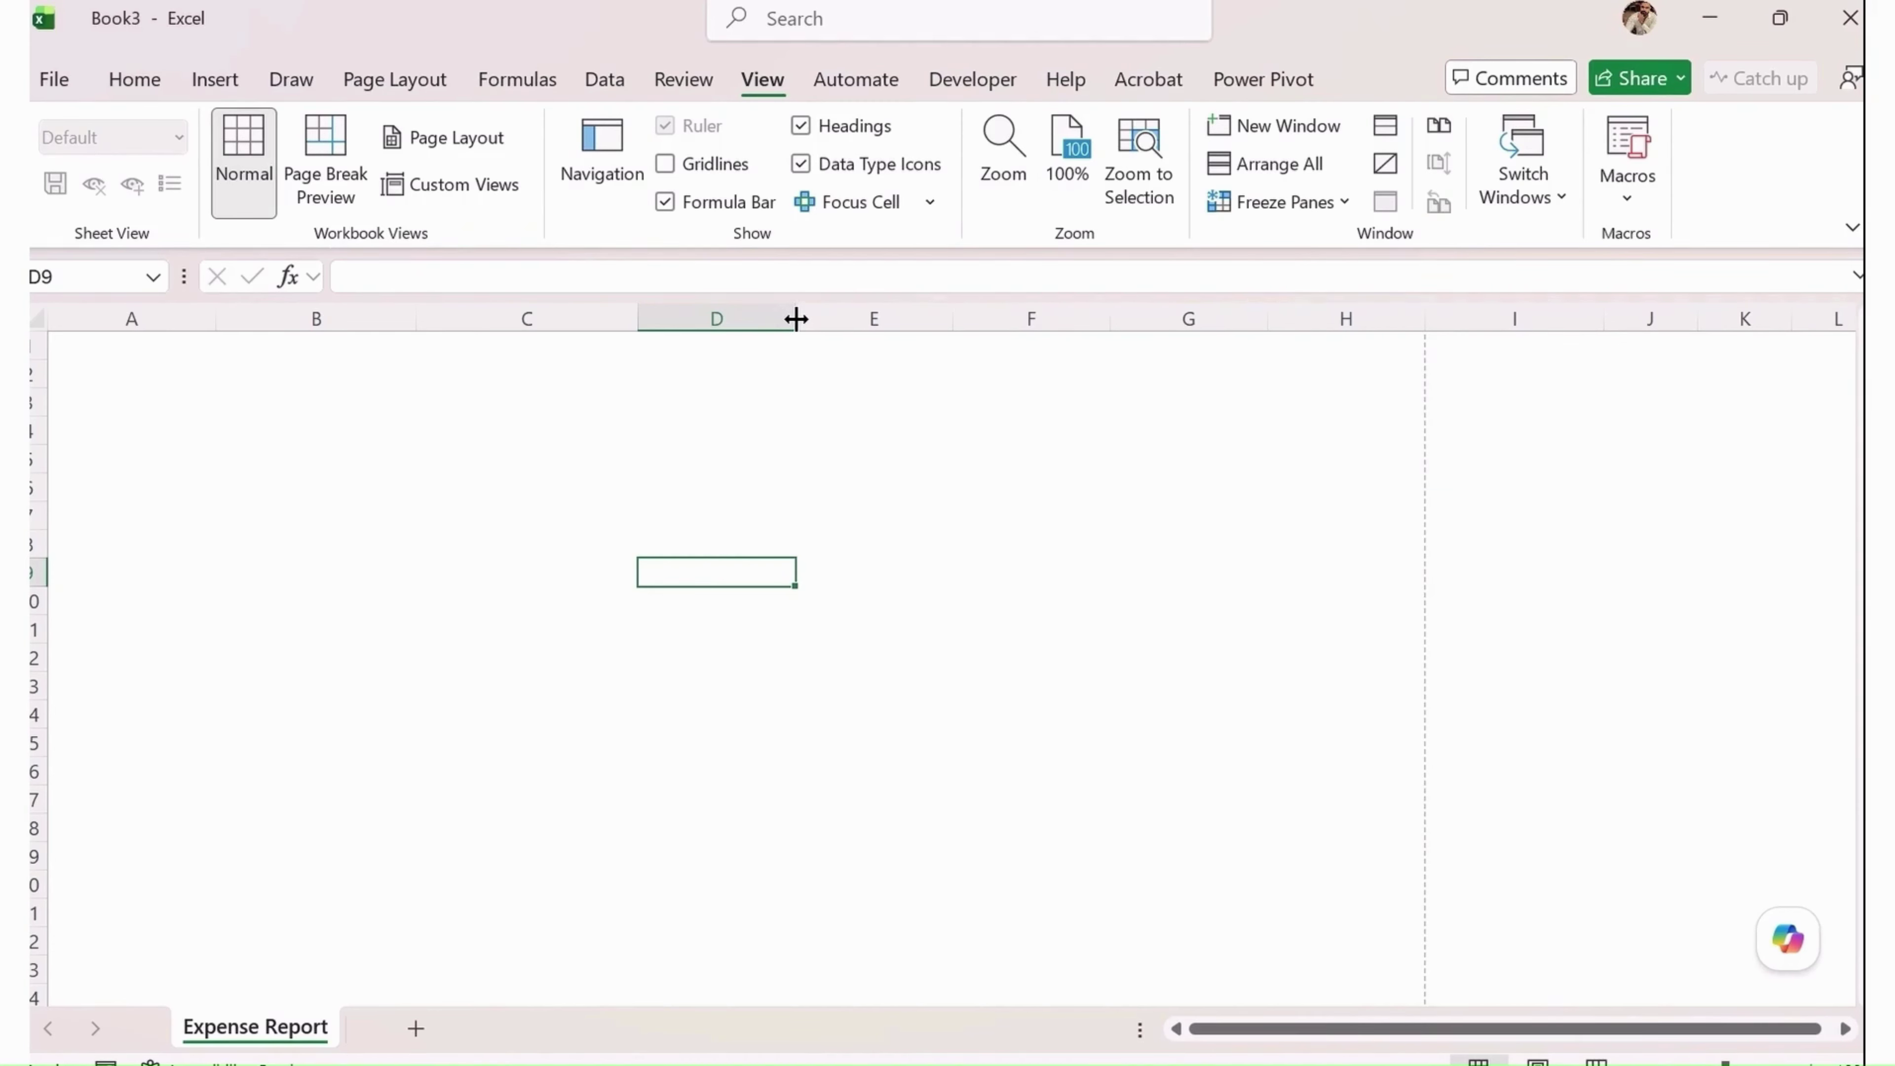
{"action": "left_click", "coordinate": [728, 319]}
{"action": "right_click", "coordinate": [734, 325]}
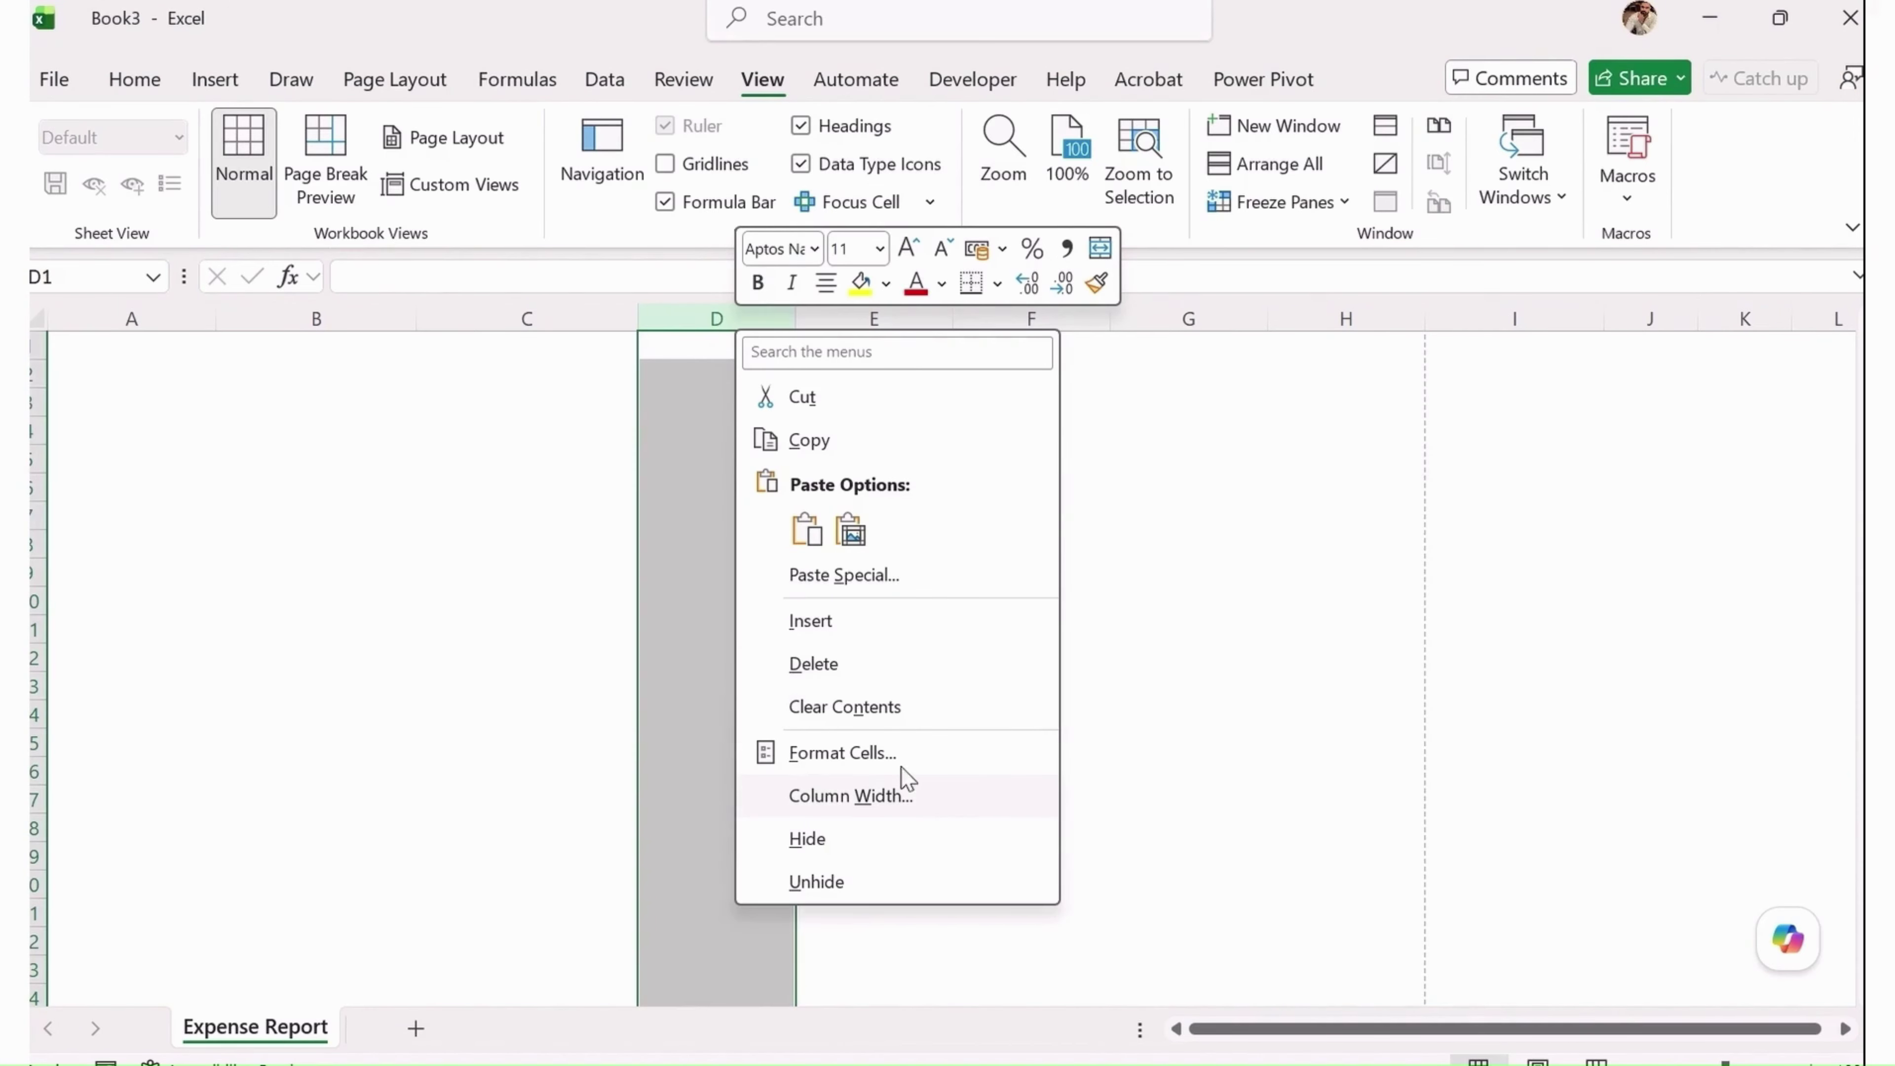
{"action": "key", "text": "Escape"}
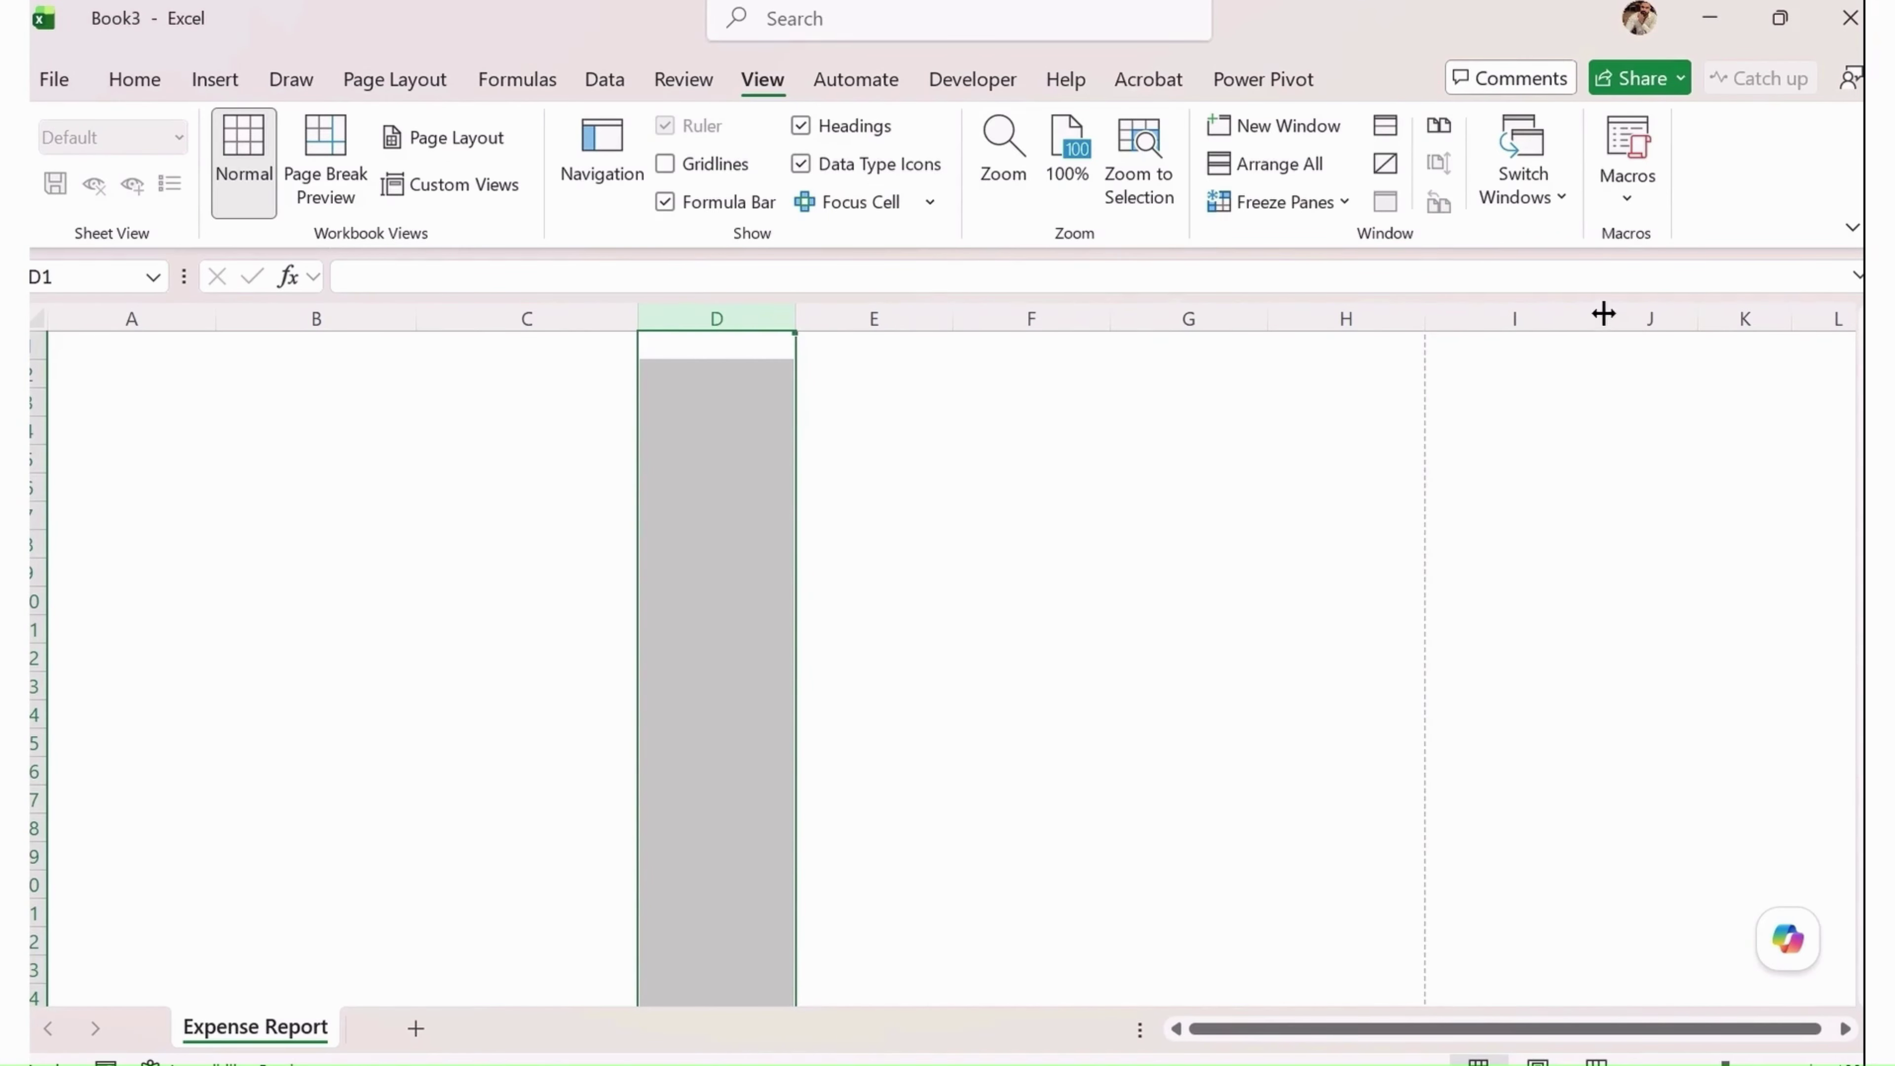
Narrow columns H and I slightly so that column I fits inside the page break line
{"action": "left_click_drag", "start_coordinate": [1602, 313], "coordinate": [1557, 319]}
{"action": "left_click", "coordinate": [1251, 423]}
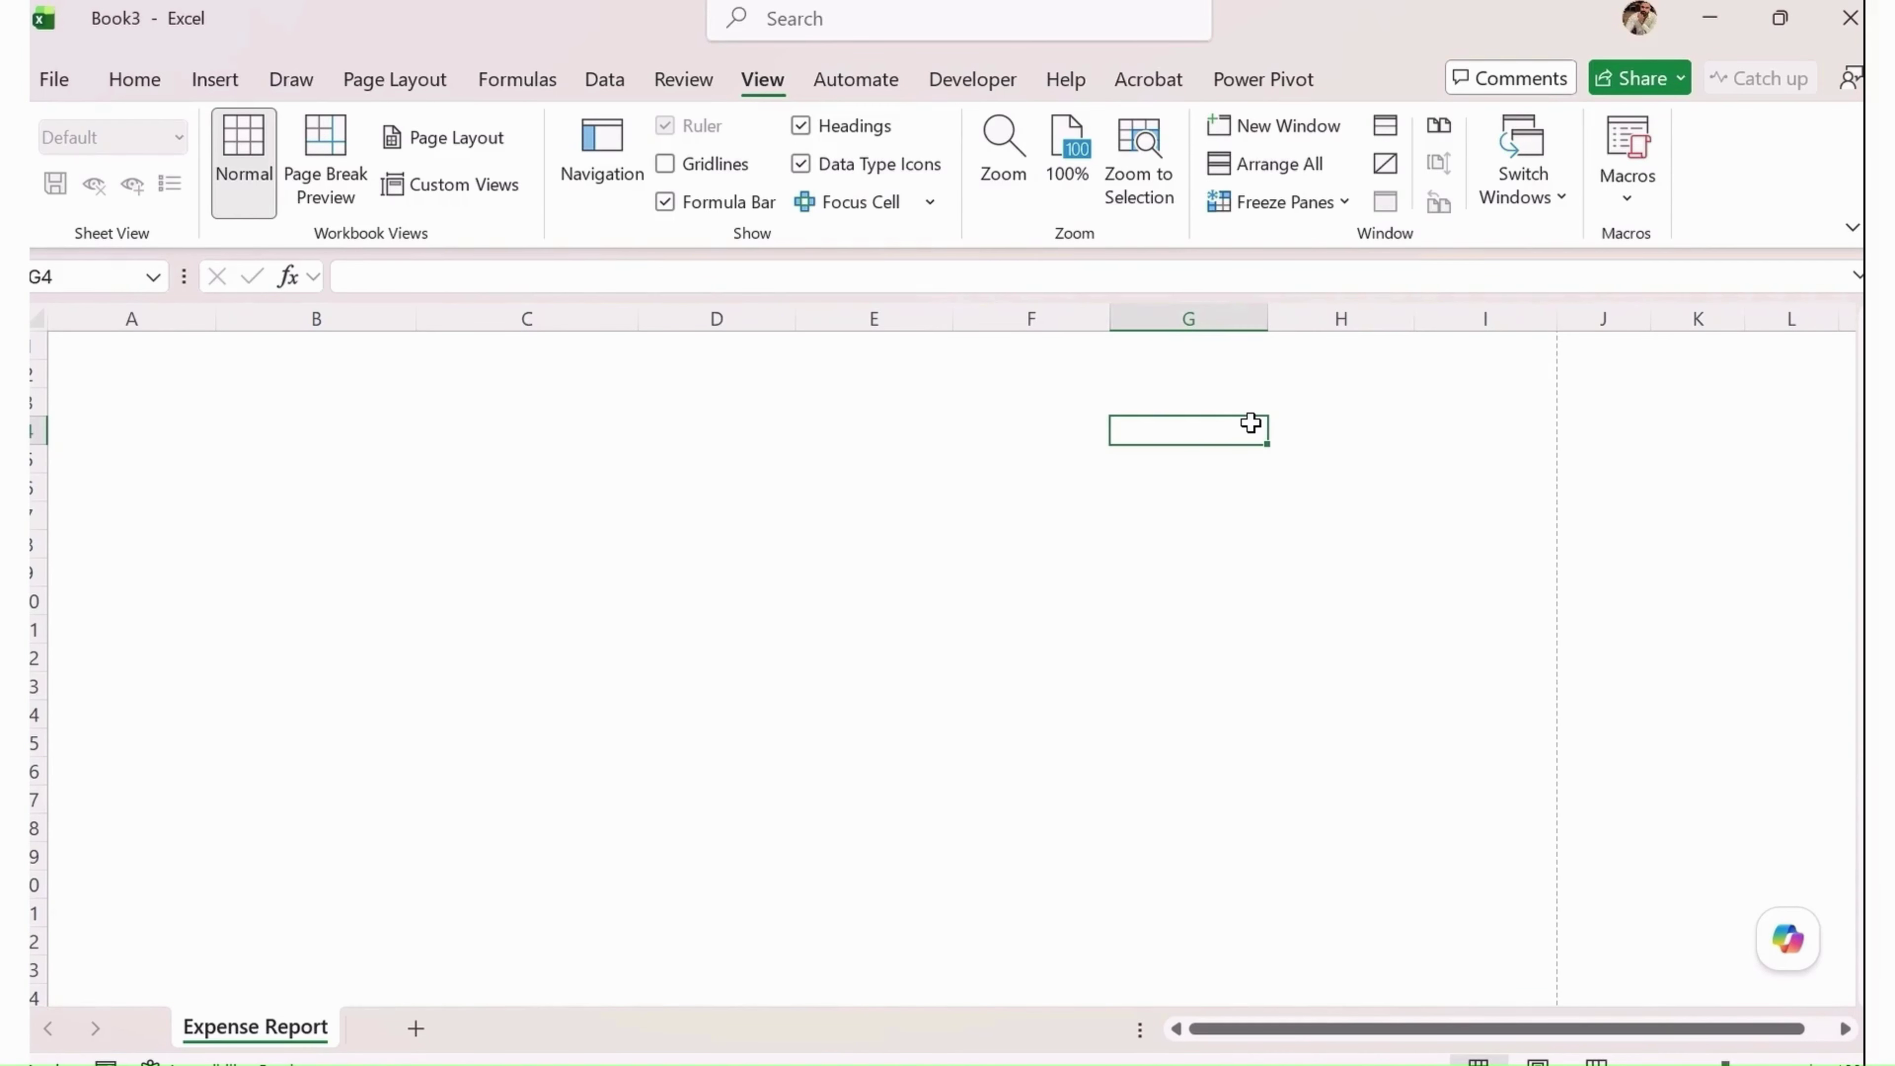
{"action": "left_click", "coordinate": [426, 396]}
{"action": "left_click", "coordinate": [295, 373]}
{"action": "left_click", "coordinate": [250, 407]}
{"action": "left_click", "coordinate": [168, 396]}
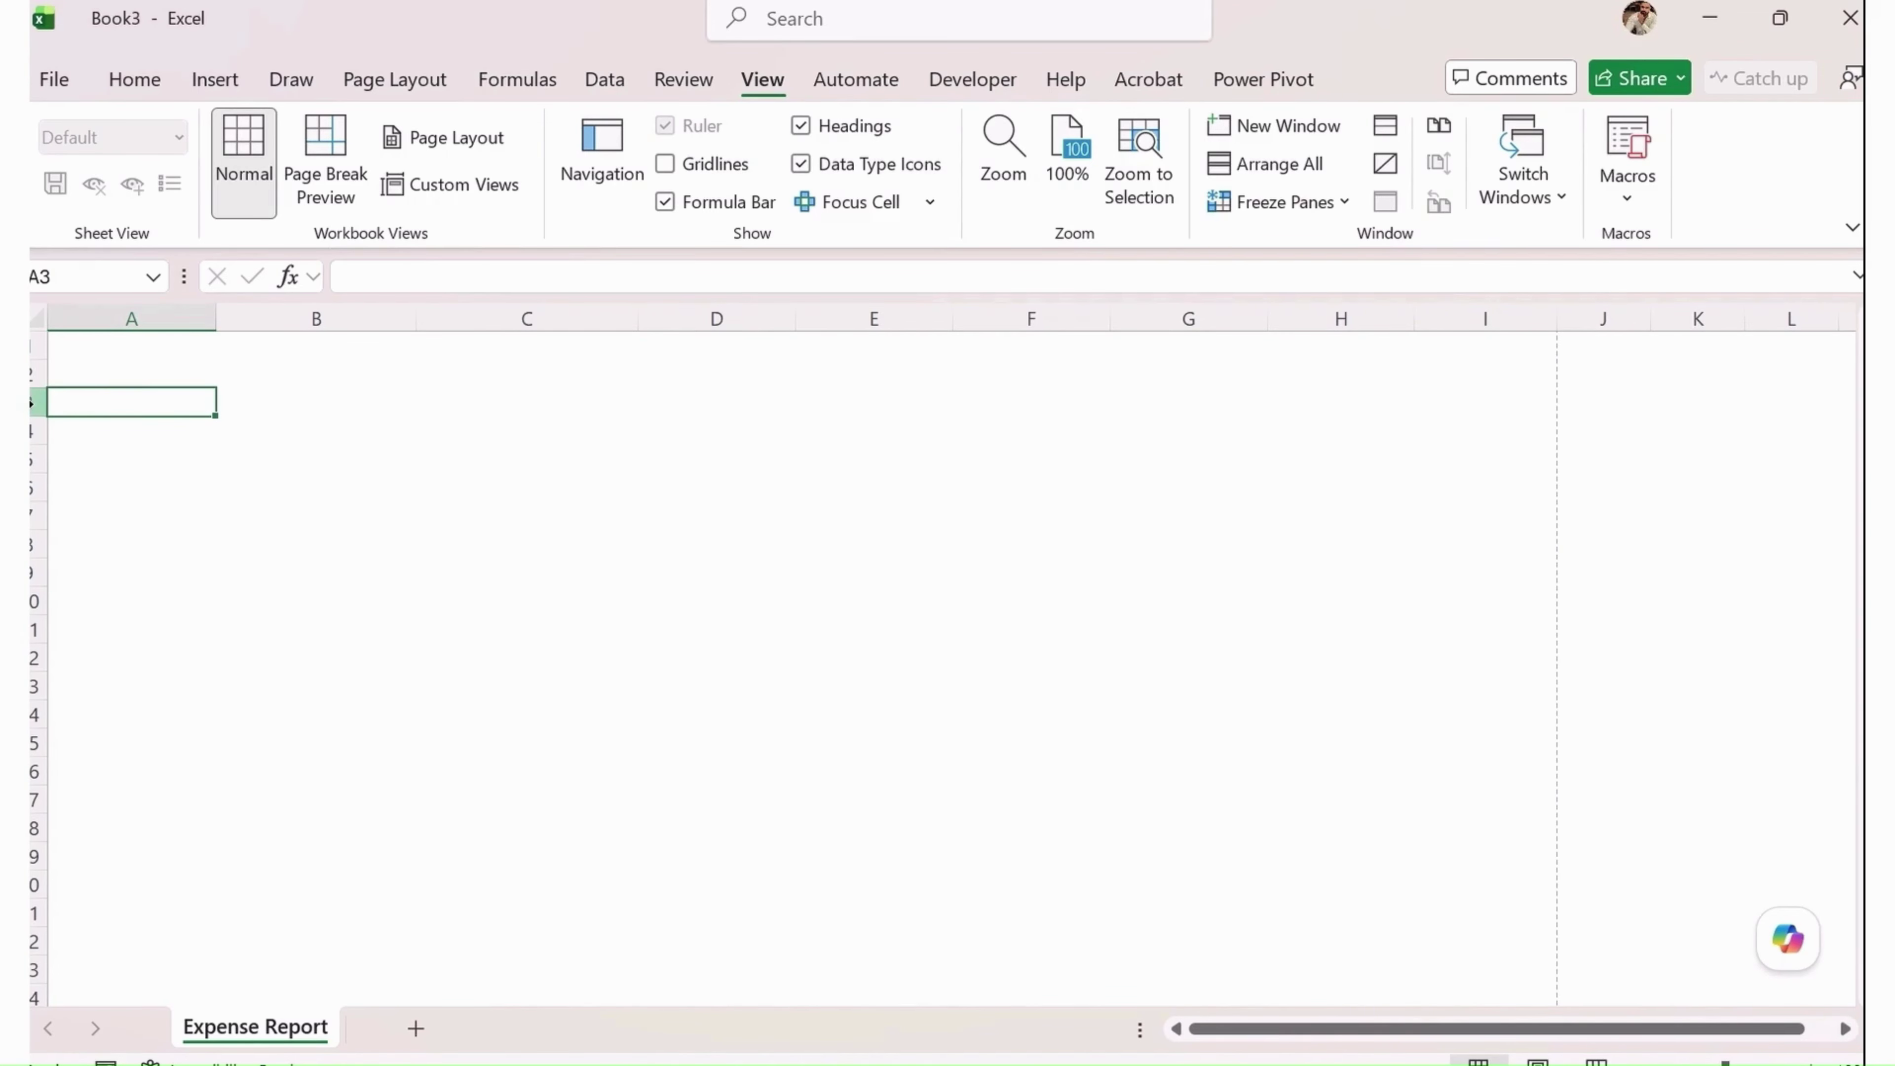
Set the height of row 2 to 30
{"action": "right_click", "coordinate": [37, 371]}
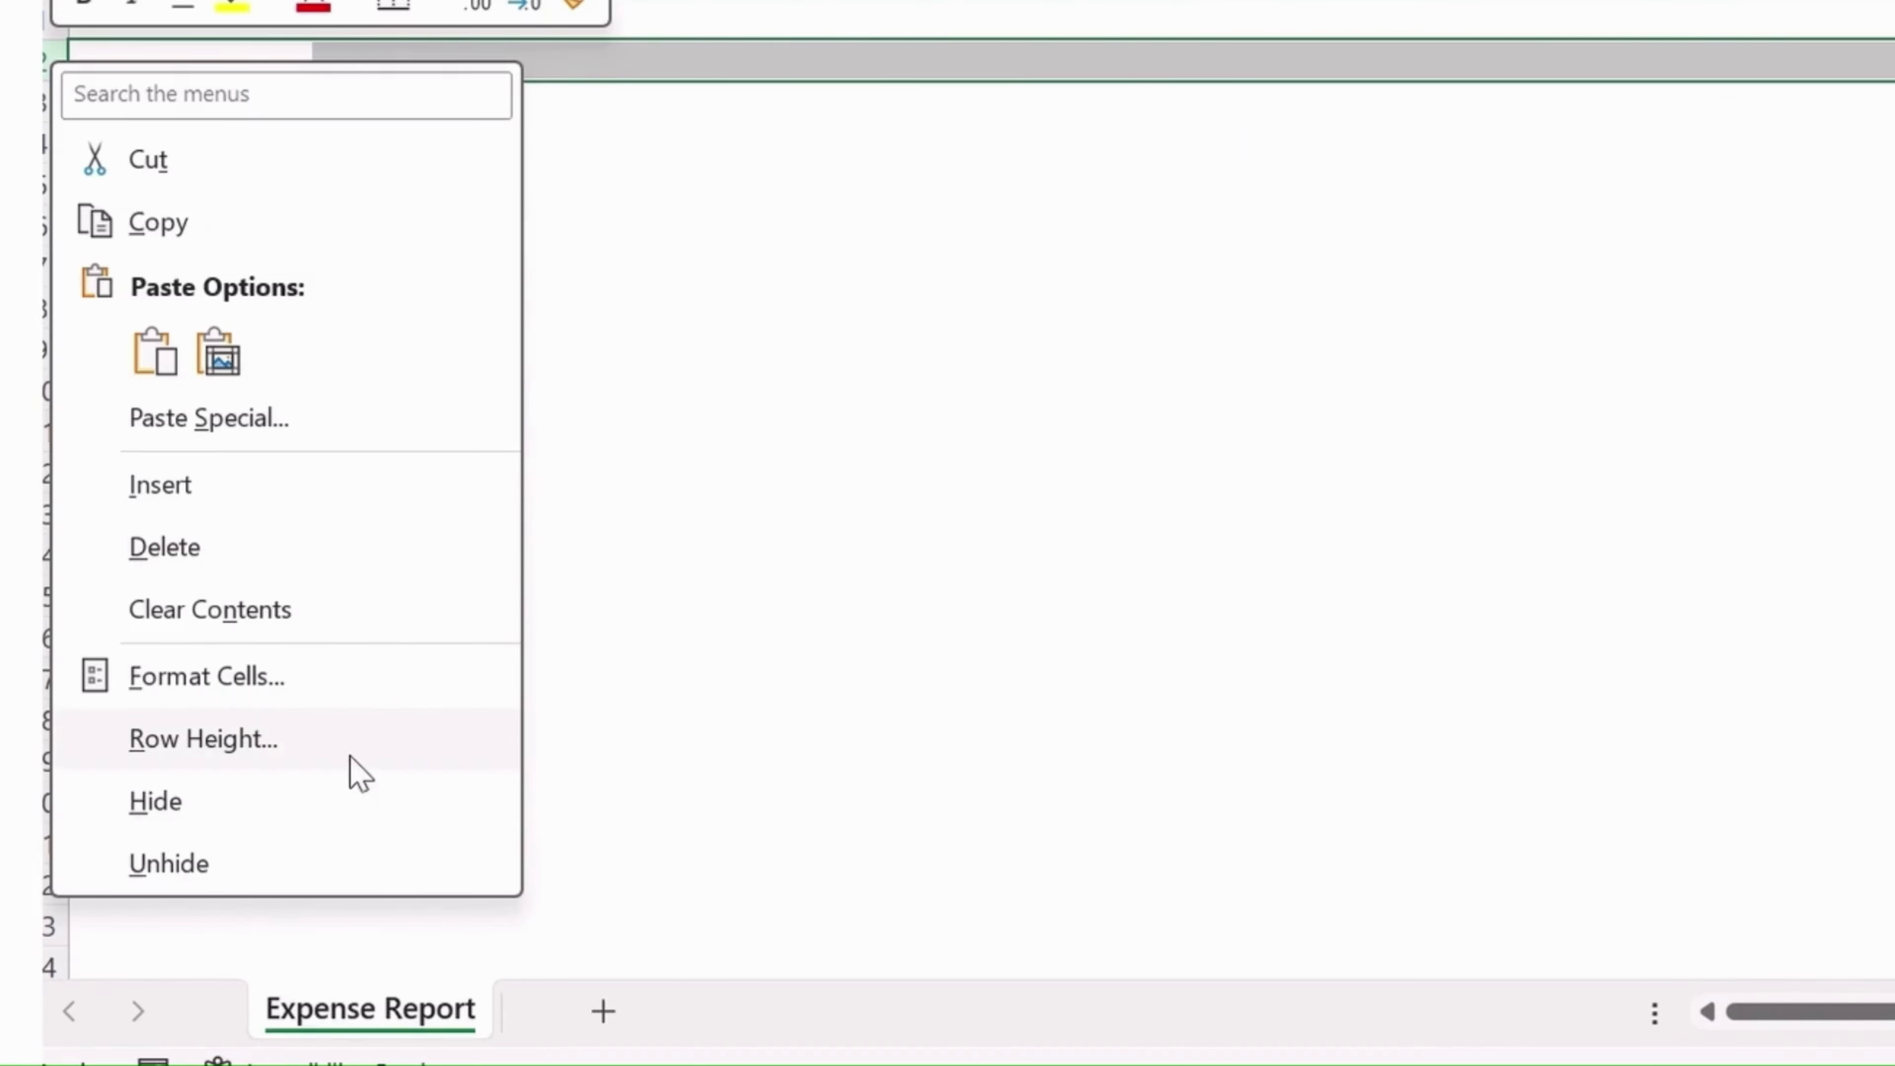
{"action": "left_click", "coordinate": [258, 743]}
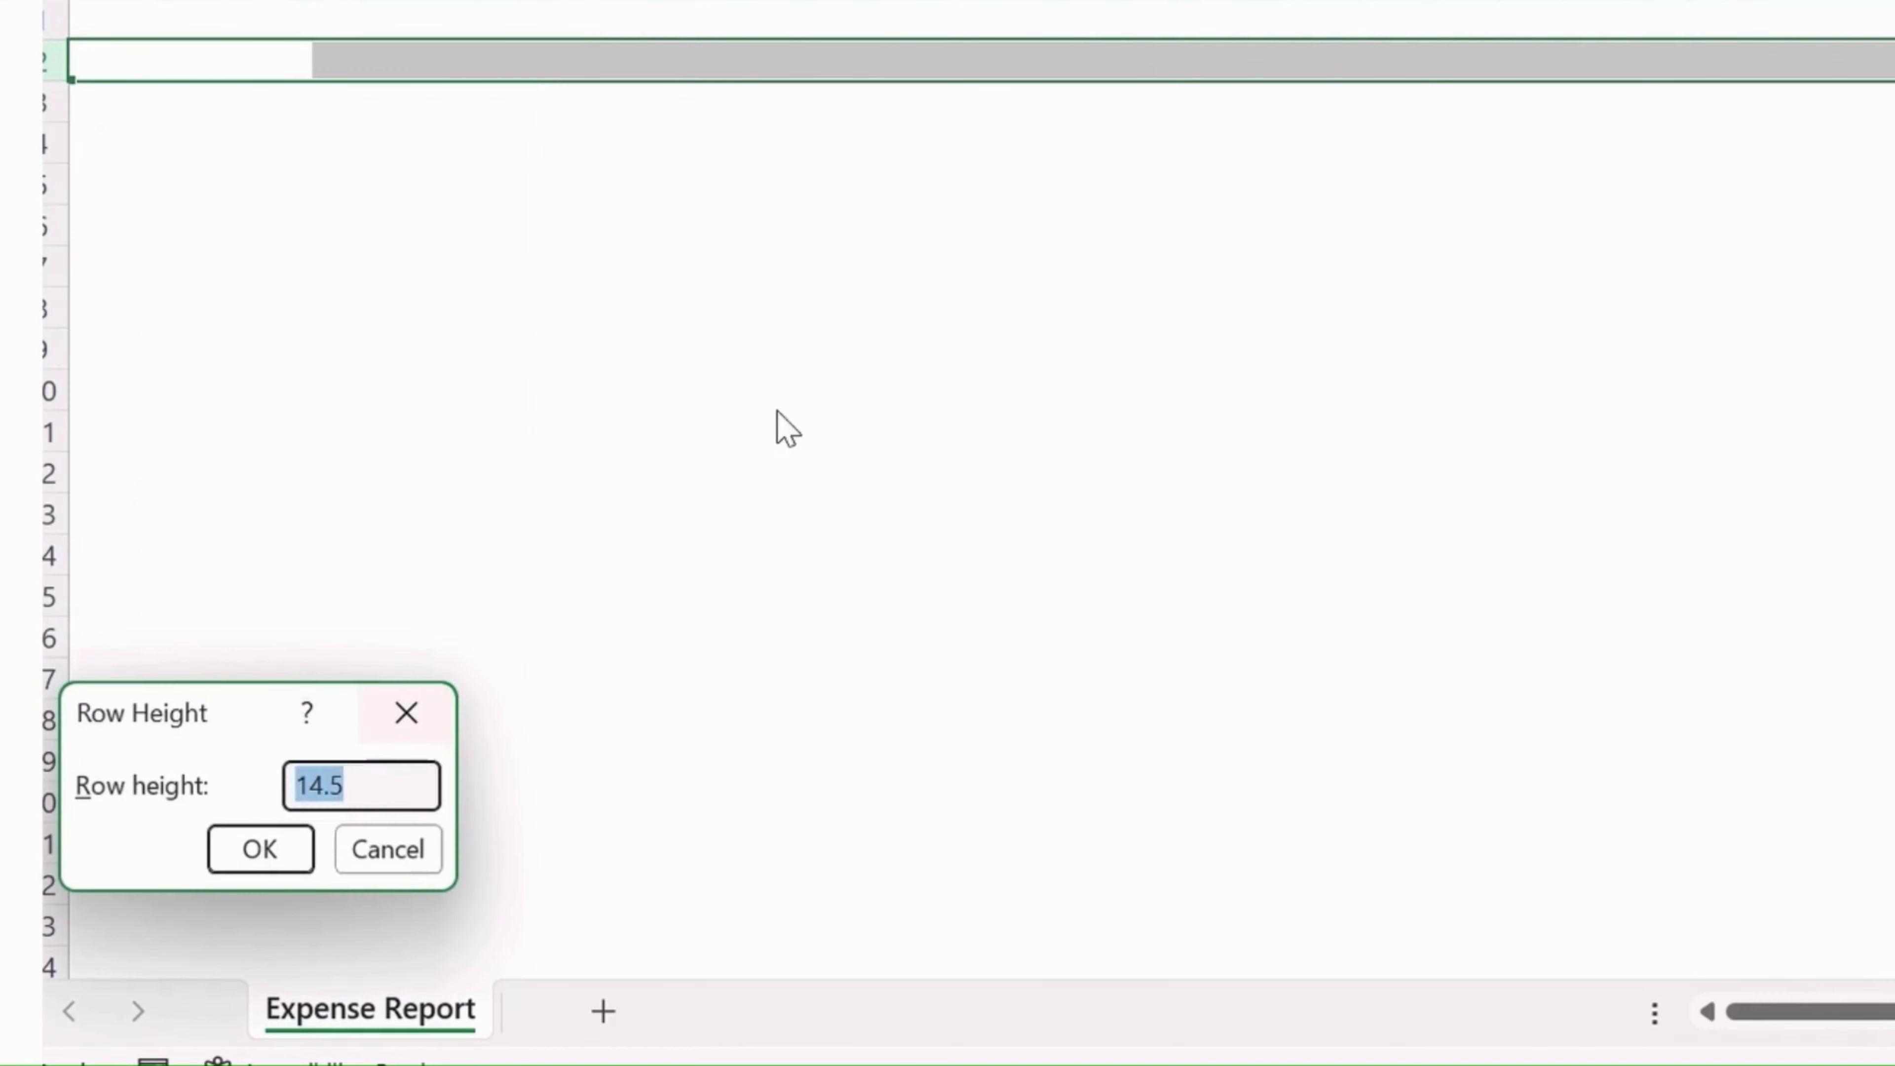
{"action": "type", "text": "30"}
{"action": "key", "text": "Return"}
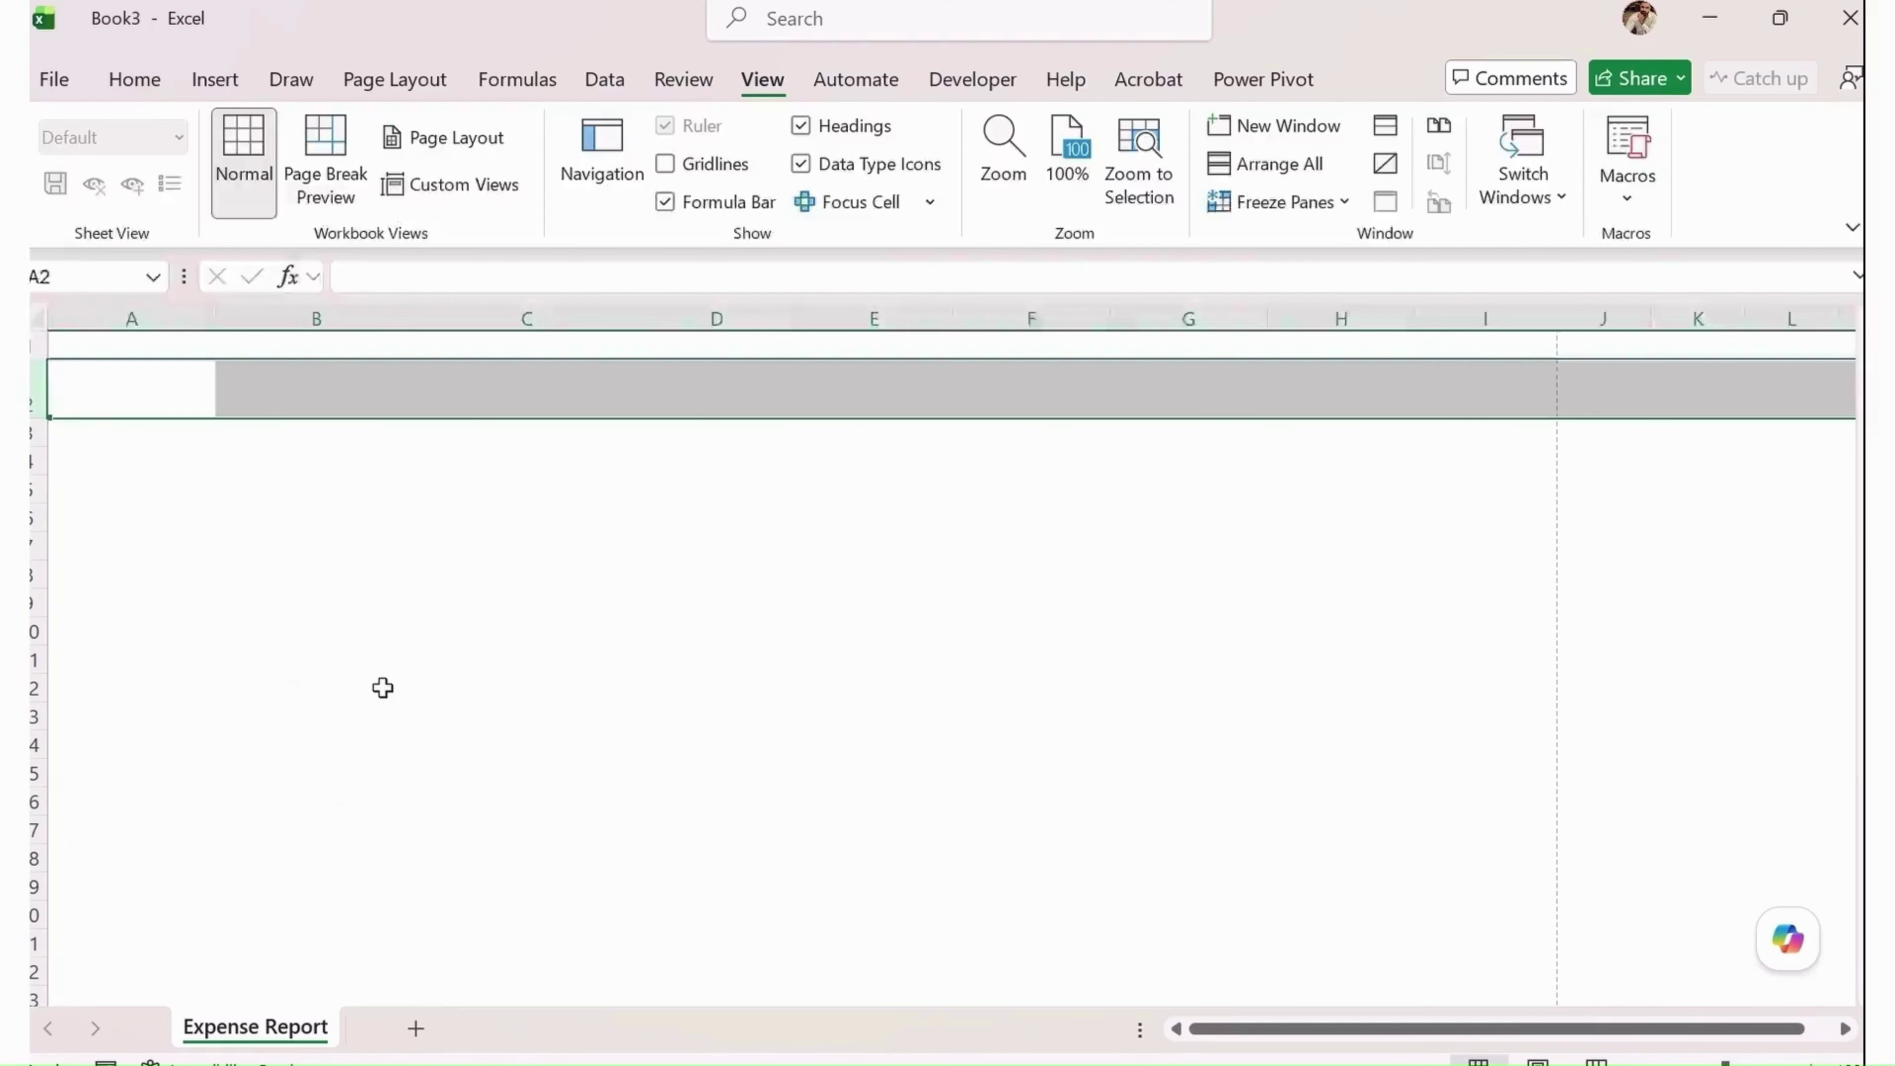
{"action": "left_click", "coordinate": [328, 434]}
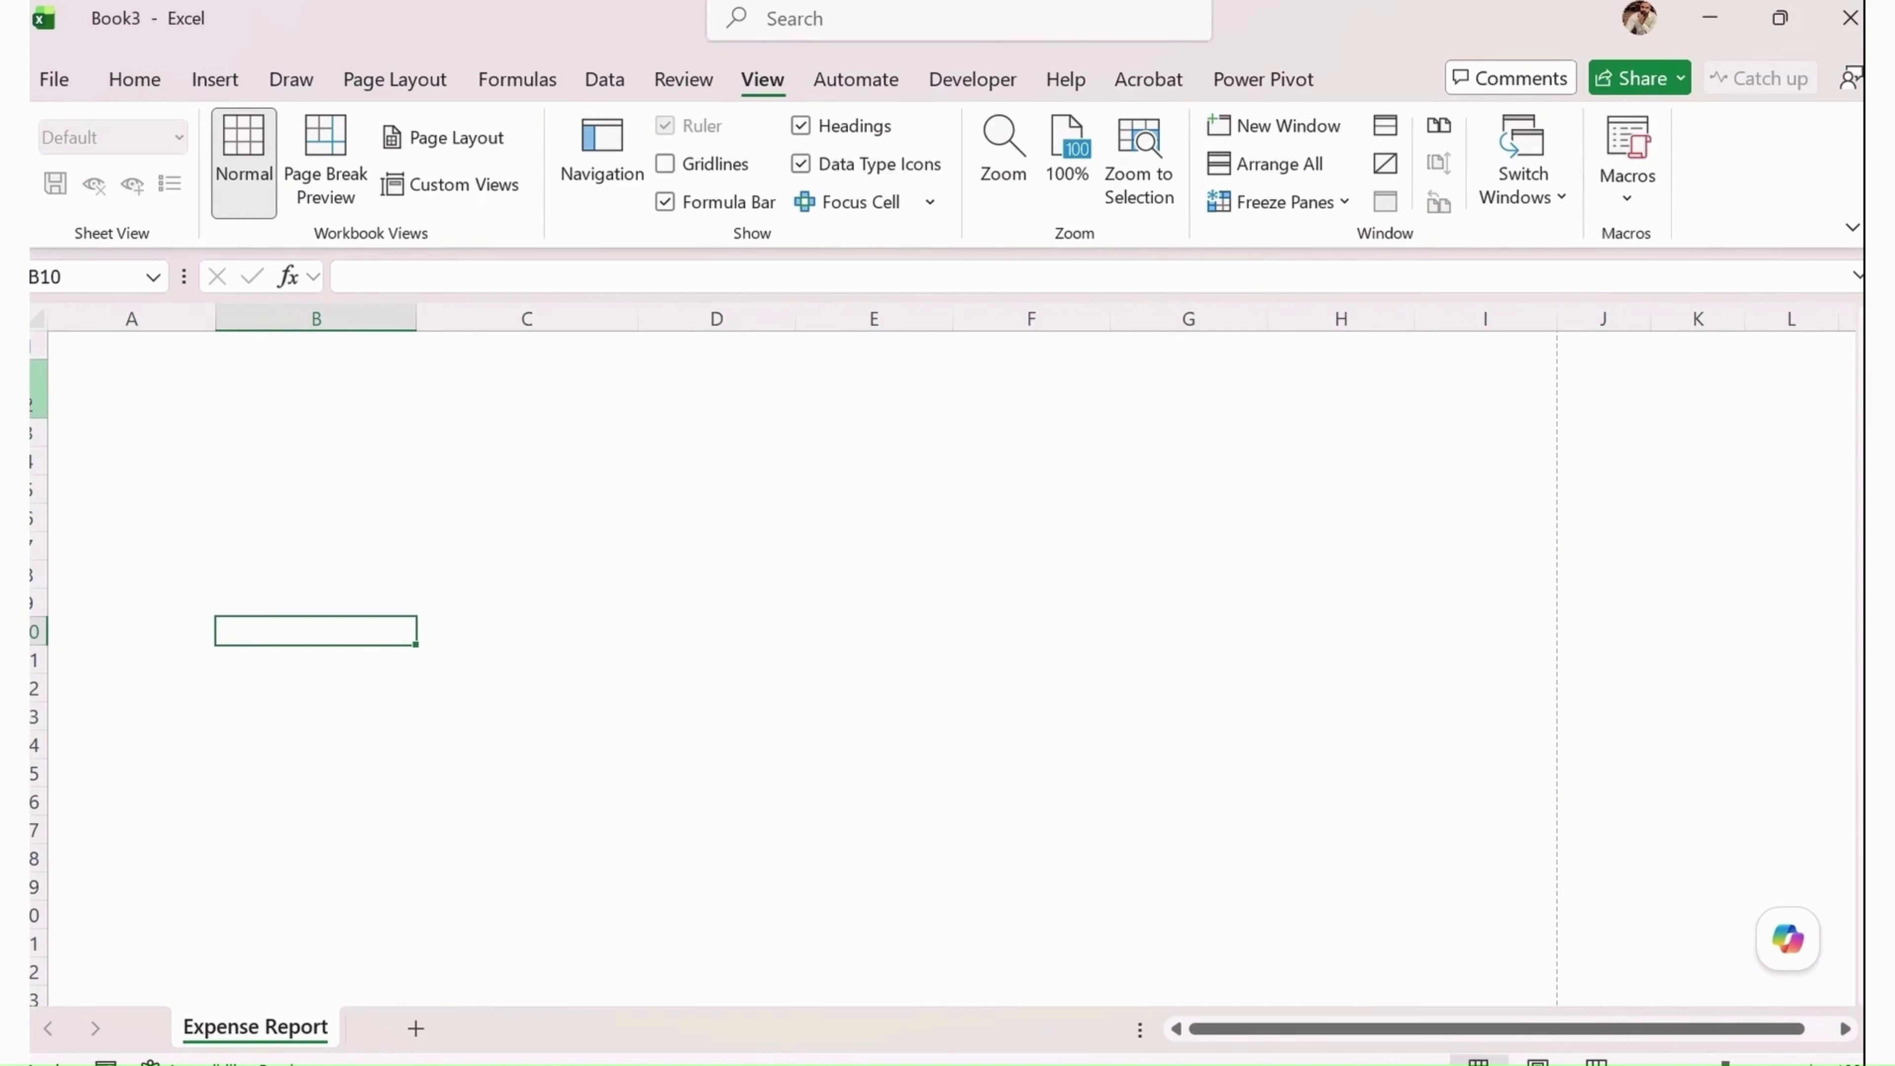
Try making row 4 taller by hand and undo that height change
{"action": "right_click", "coordinate": [33, 403]}
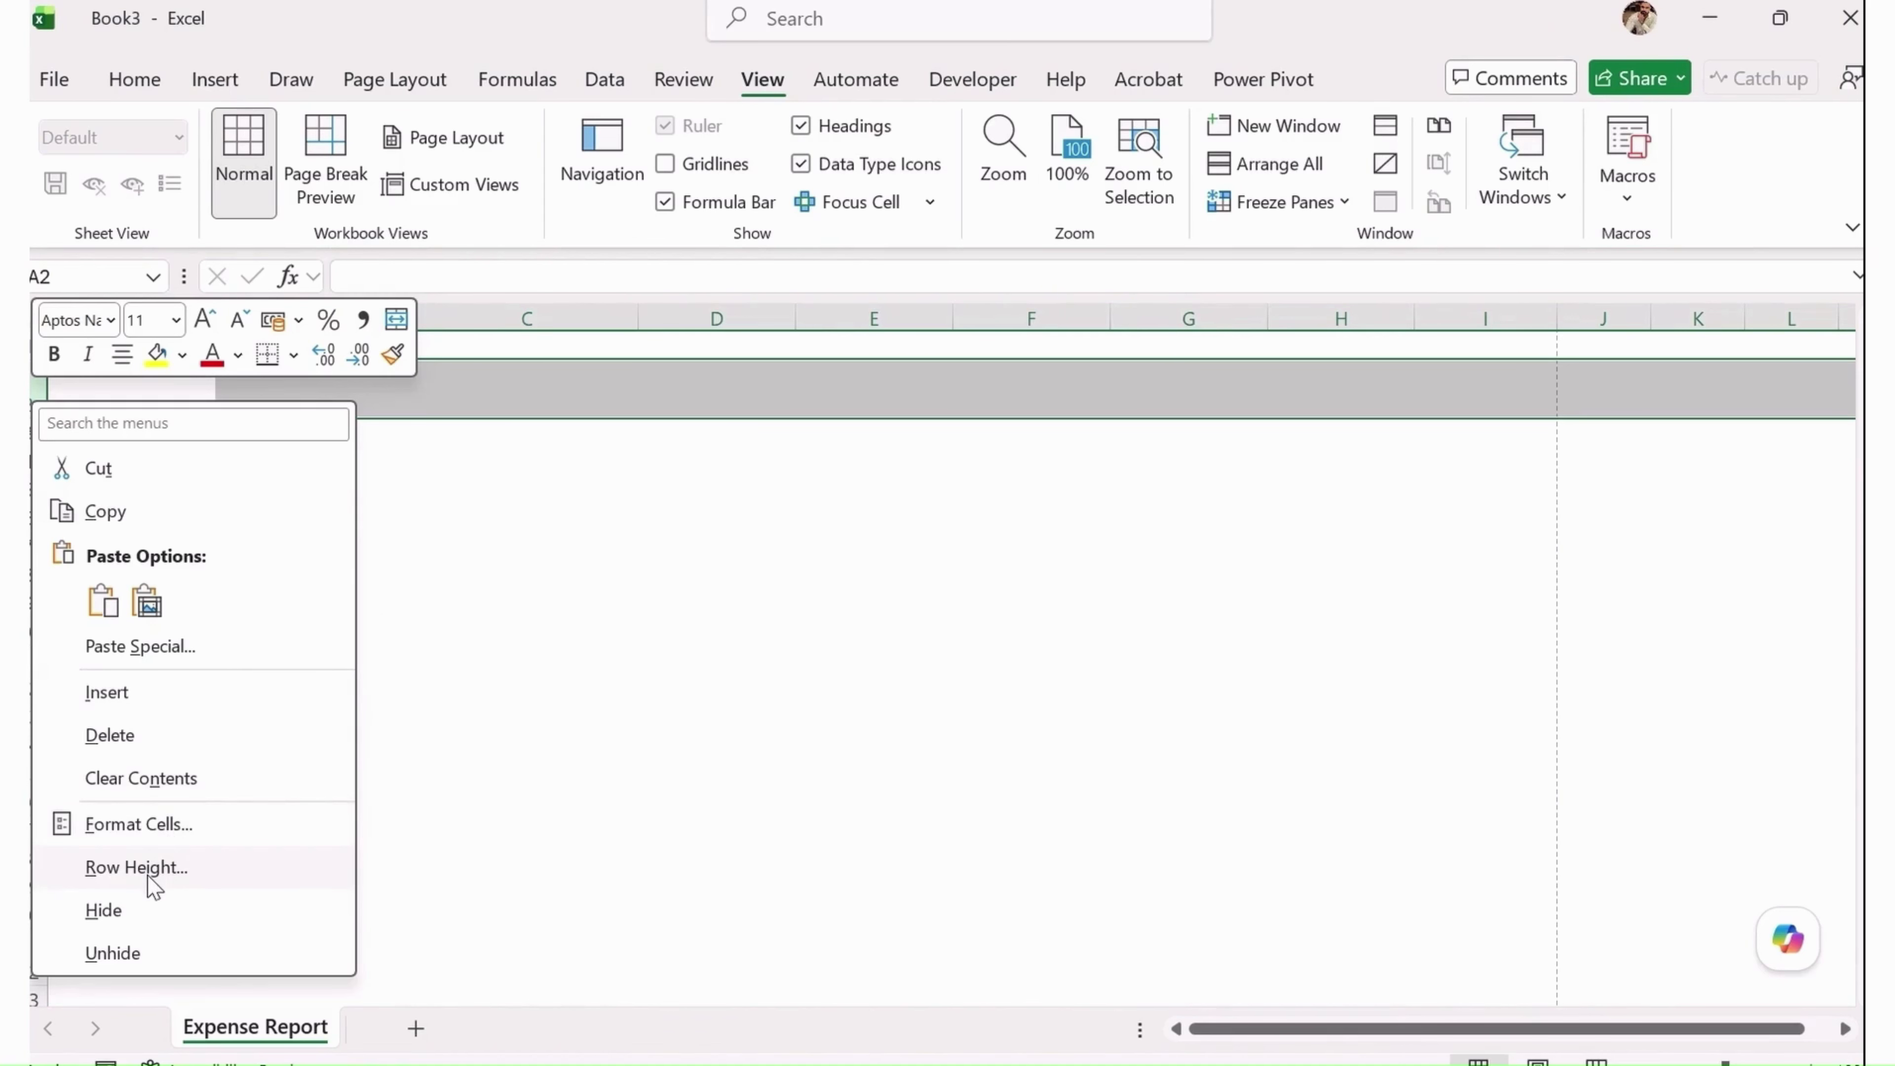
{"action": "key", "text": "Escape"}
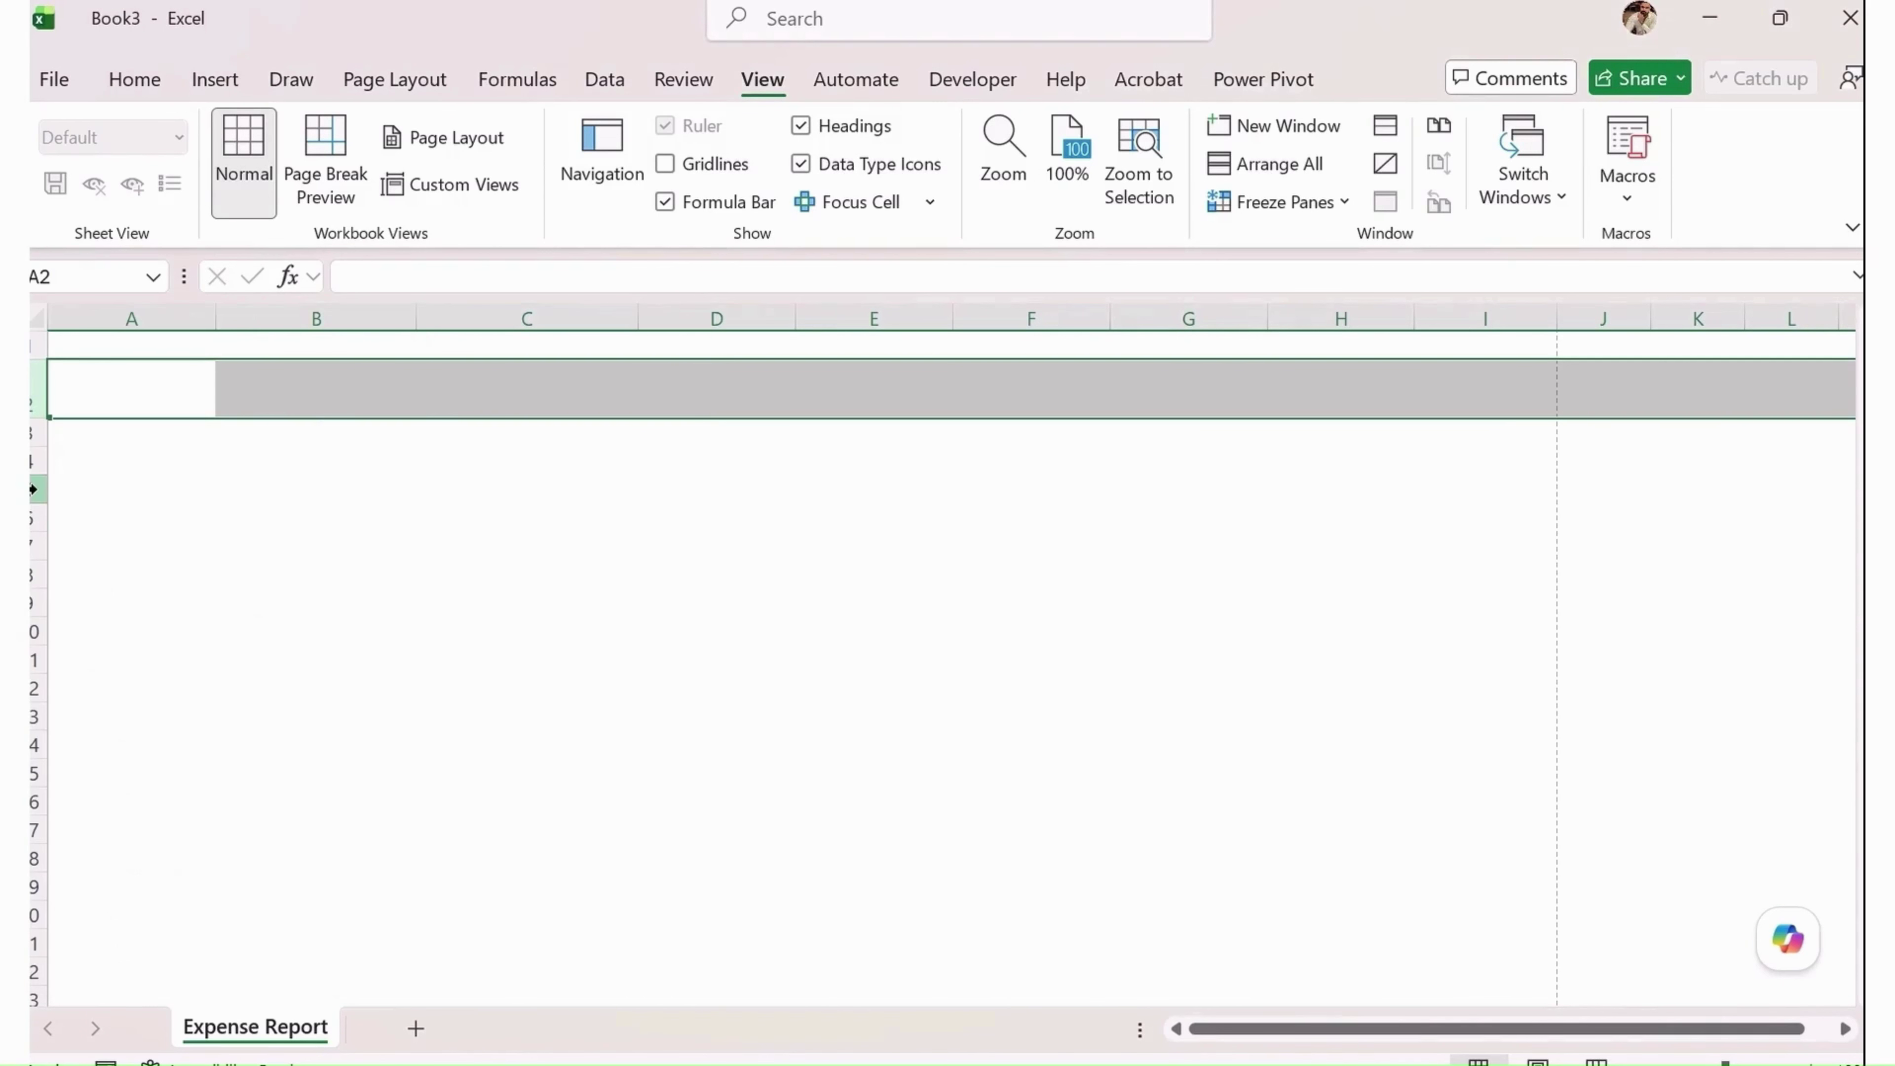
{"action": "left_click_drag", "start_coordinate": [33, 475], "coordinate": [37, 544]}
{"action": "left_click", "coordinate": [33, 515]}
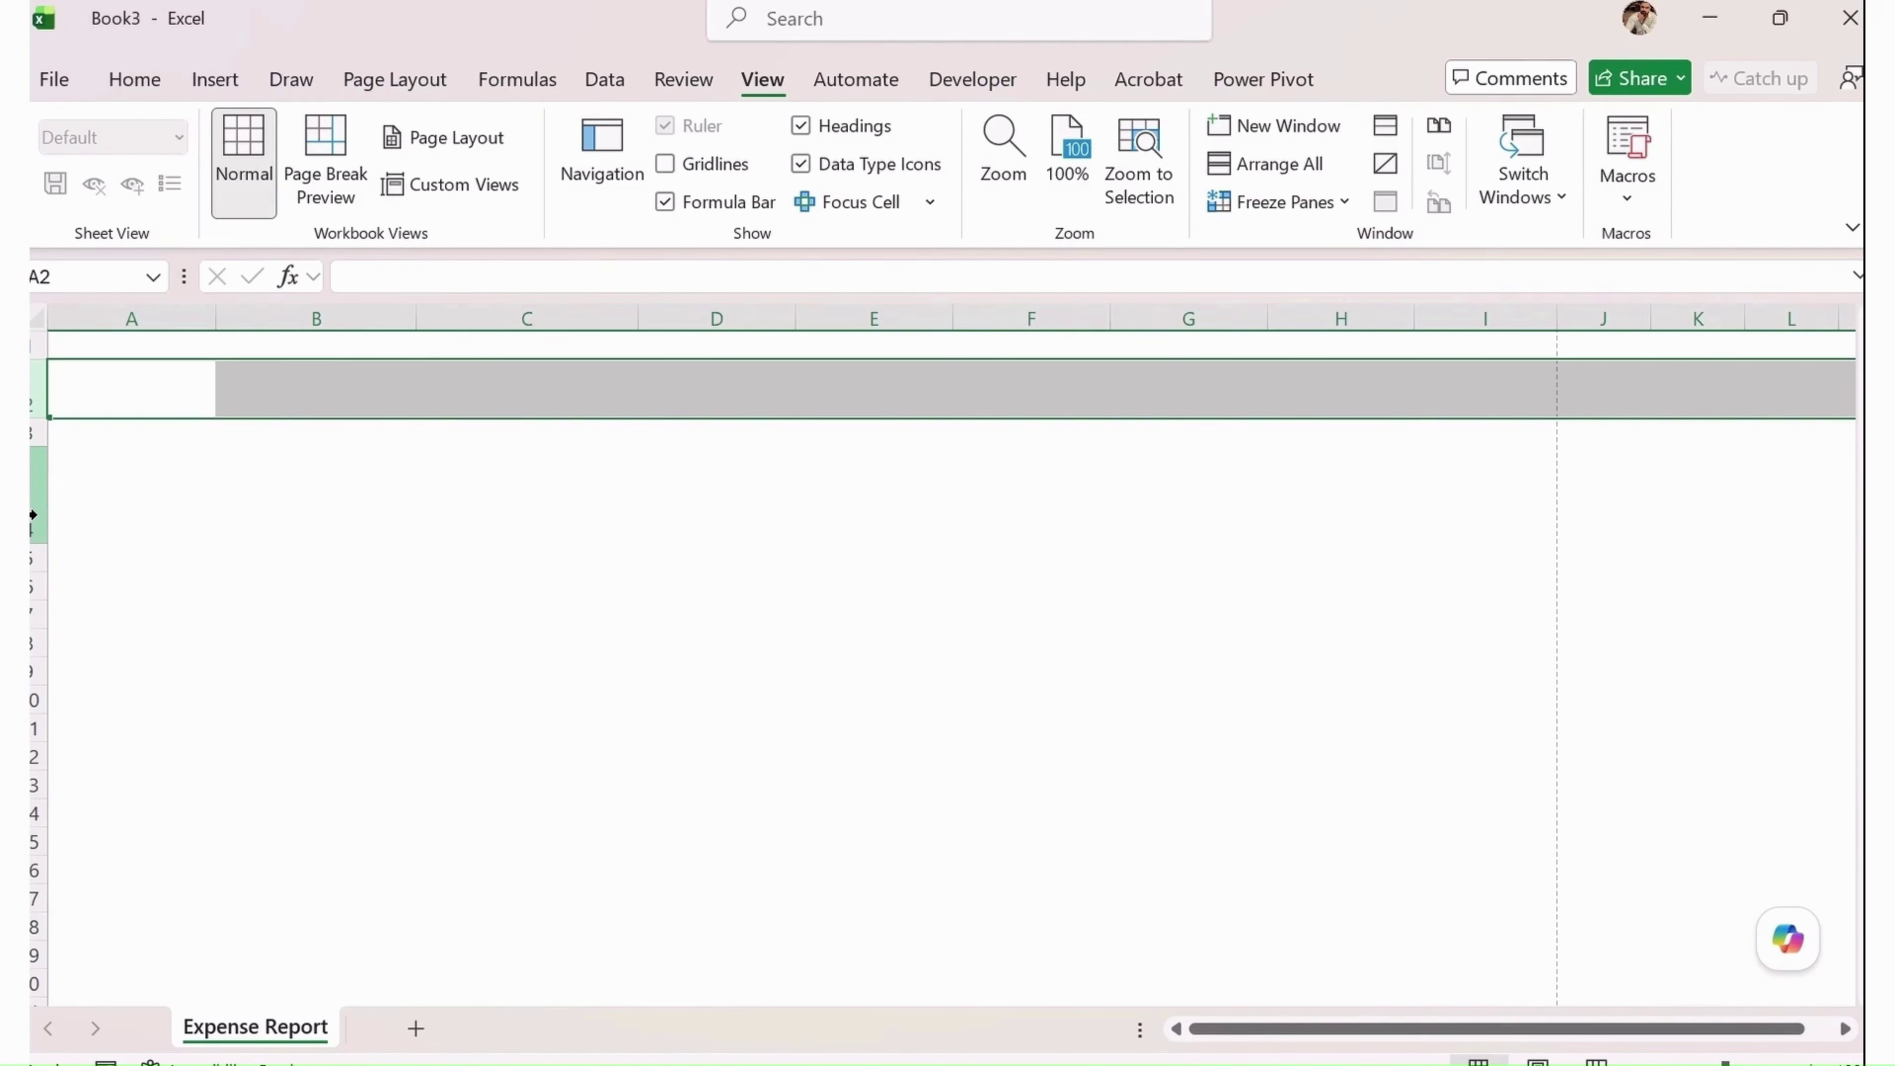
{"action": "key", "text": "ctrl+z"}
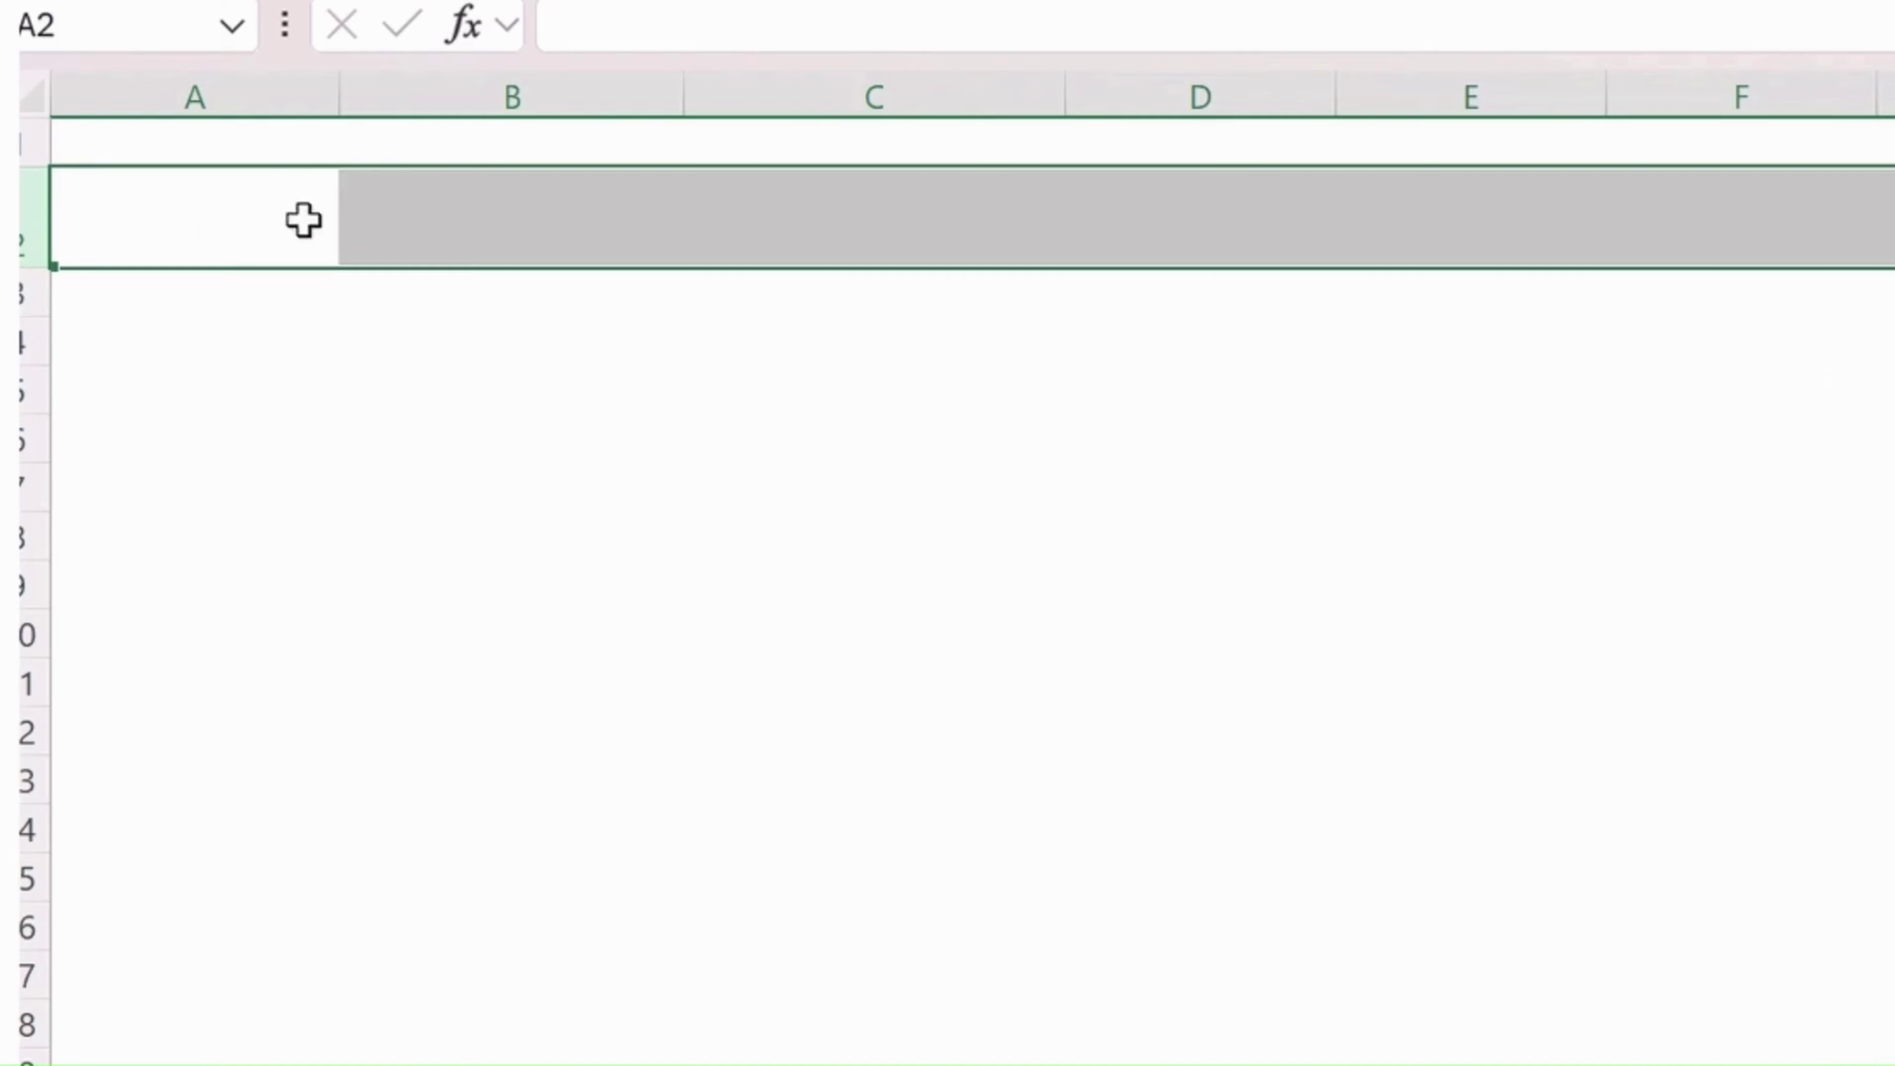
Enter the title "Expense Report" in cell A2
{"action": "left_click", "coordinate": [188, 391]}
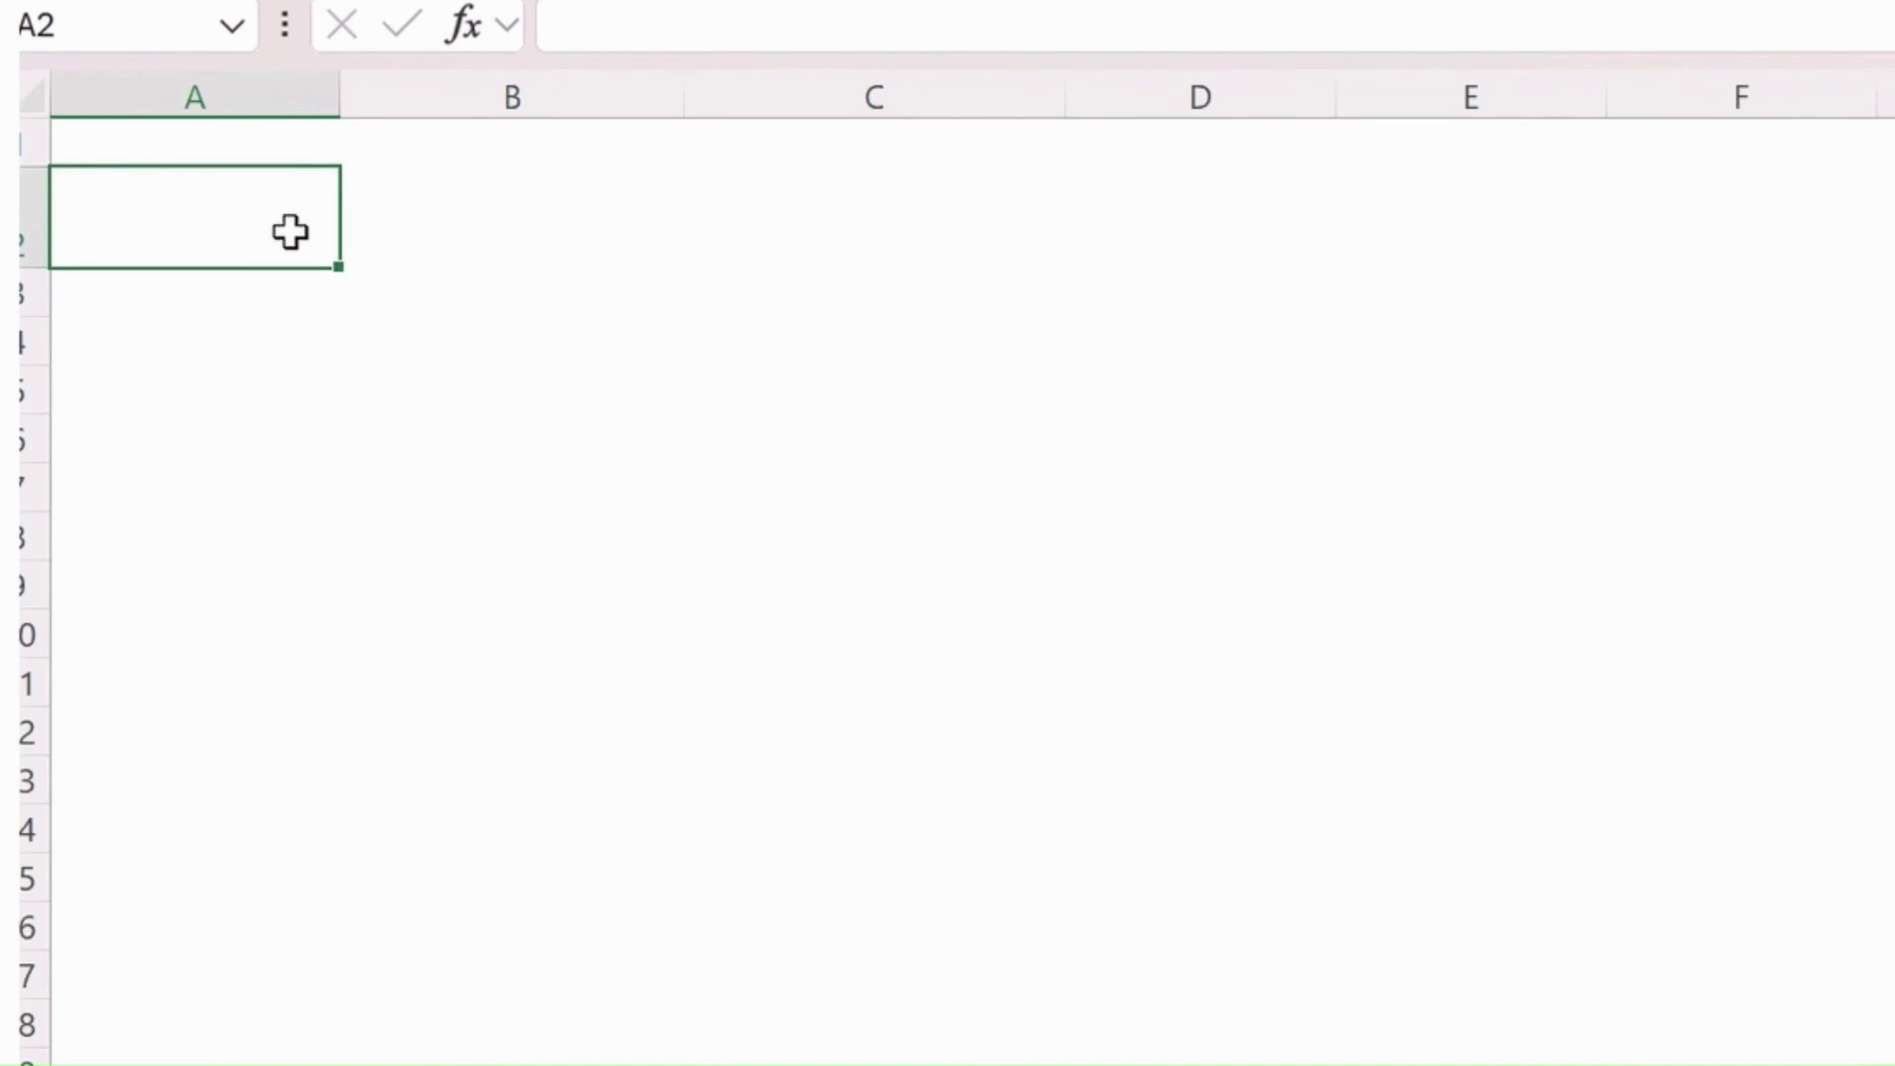
{"action": "type", "text": "Exp"}
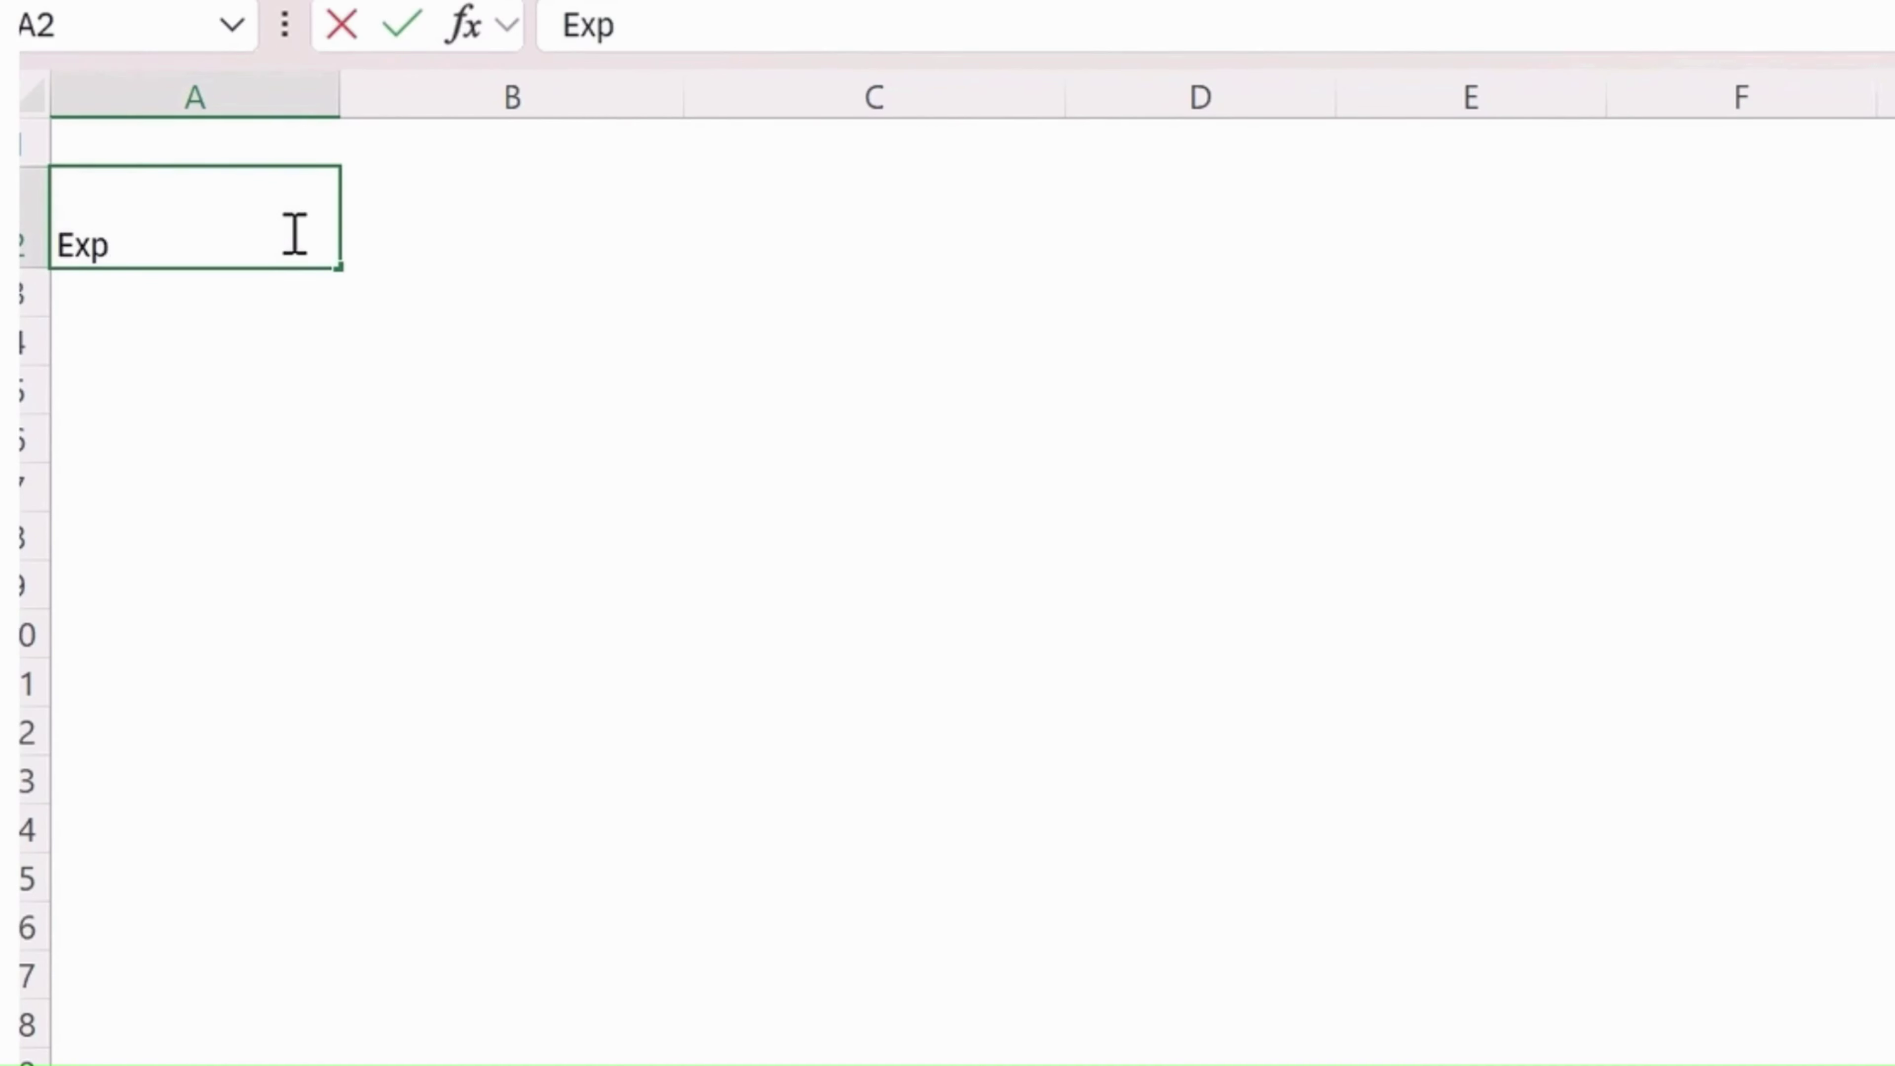
{"action": "type", "text": "ense Report"}
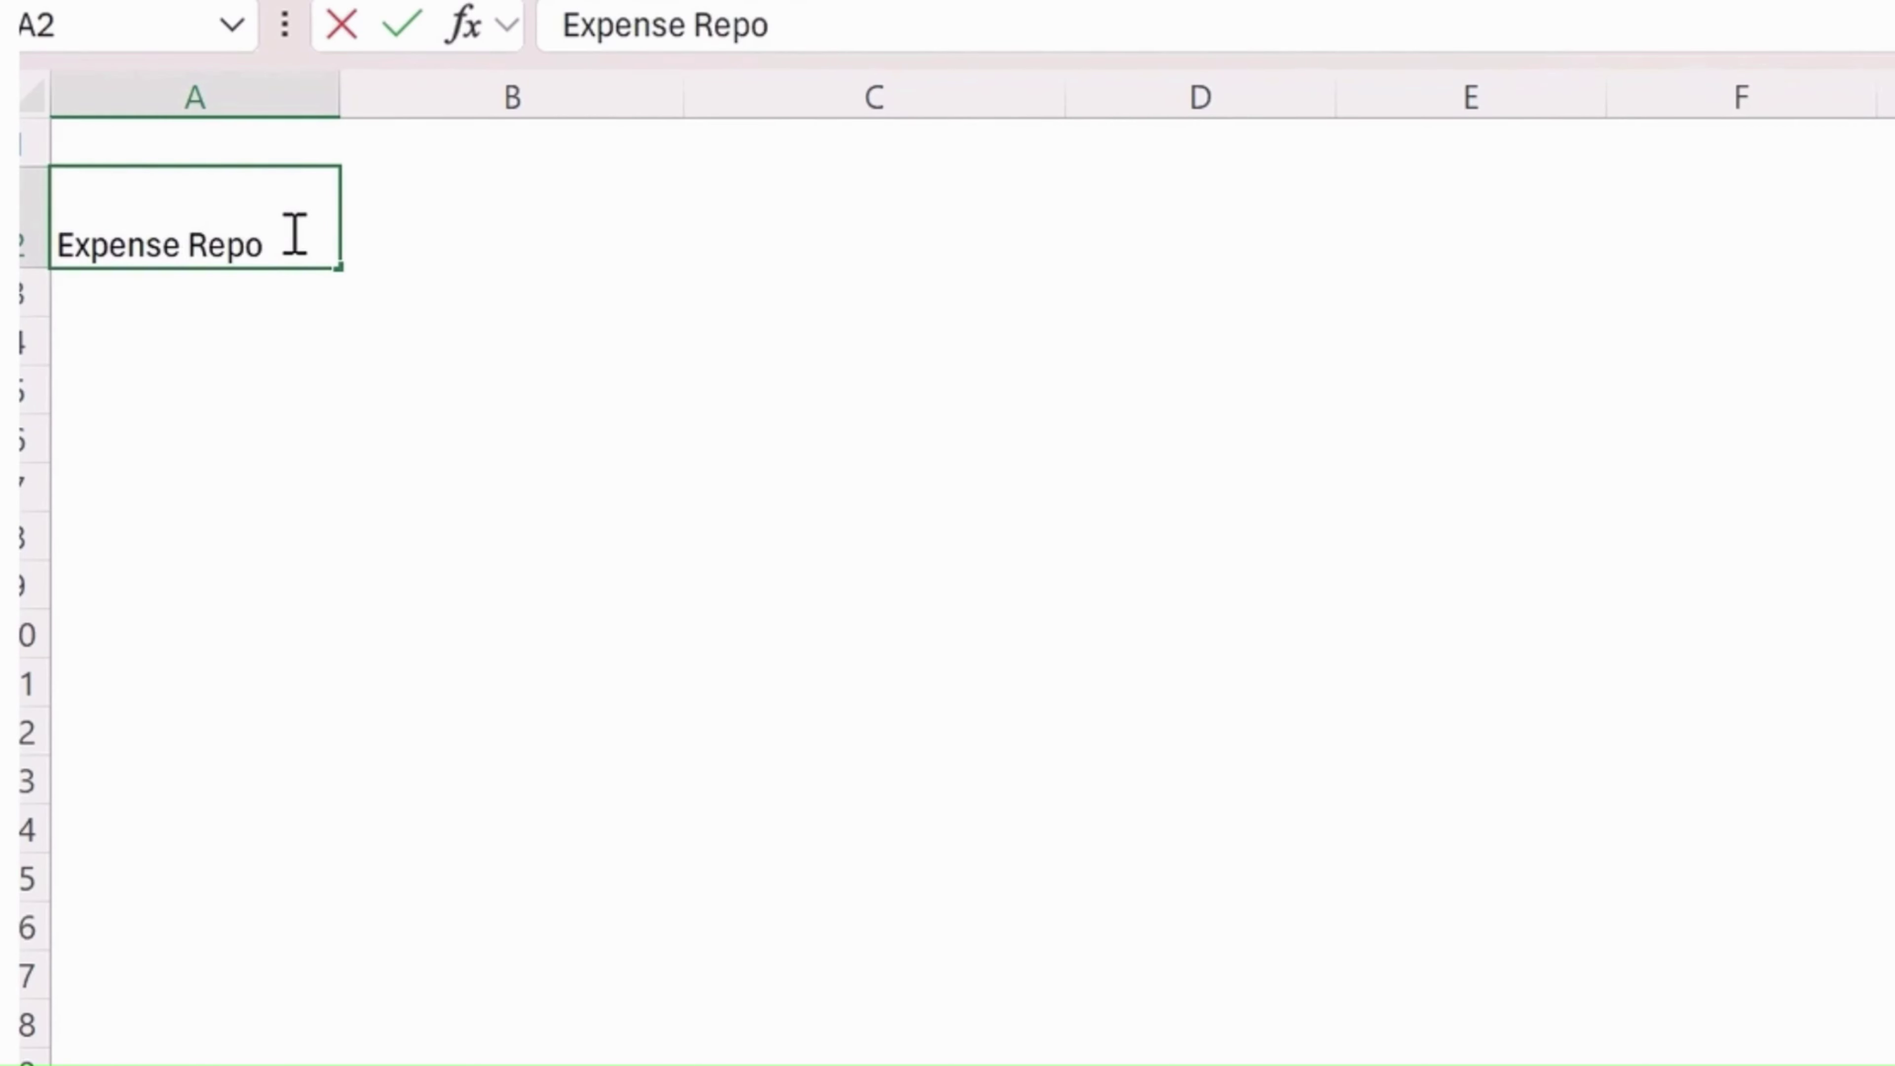
{"action": "key", "text": "Return"}
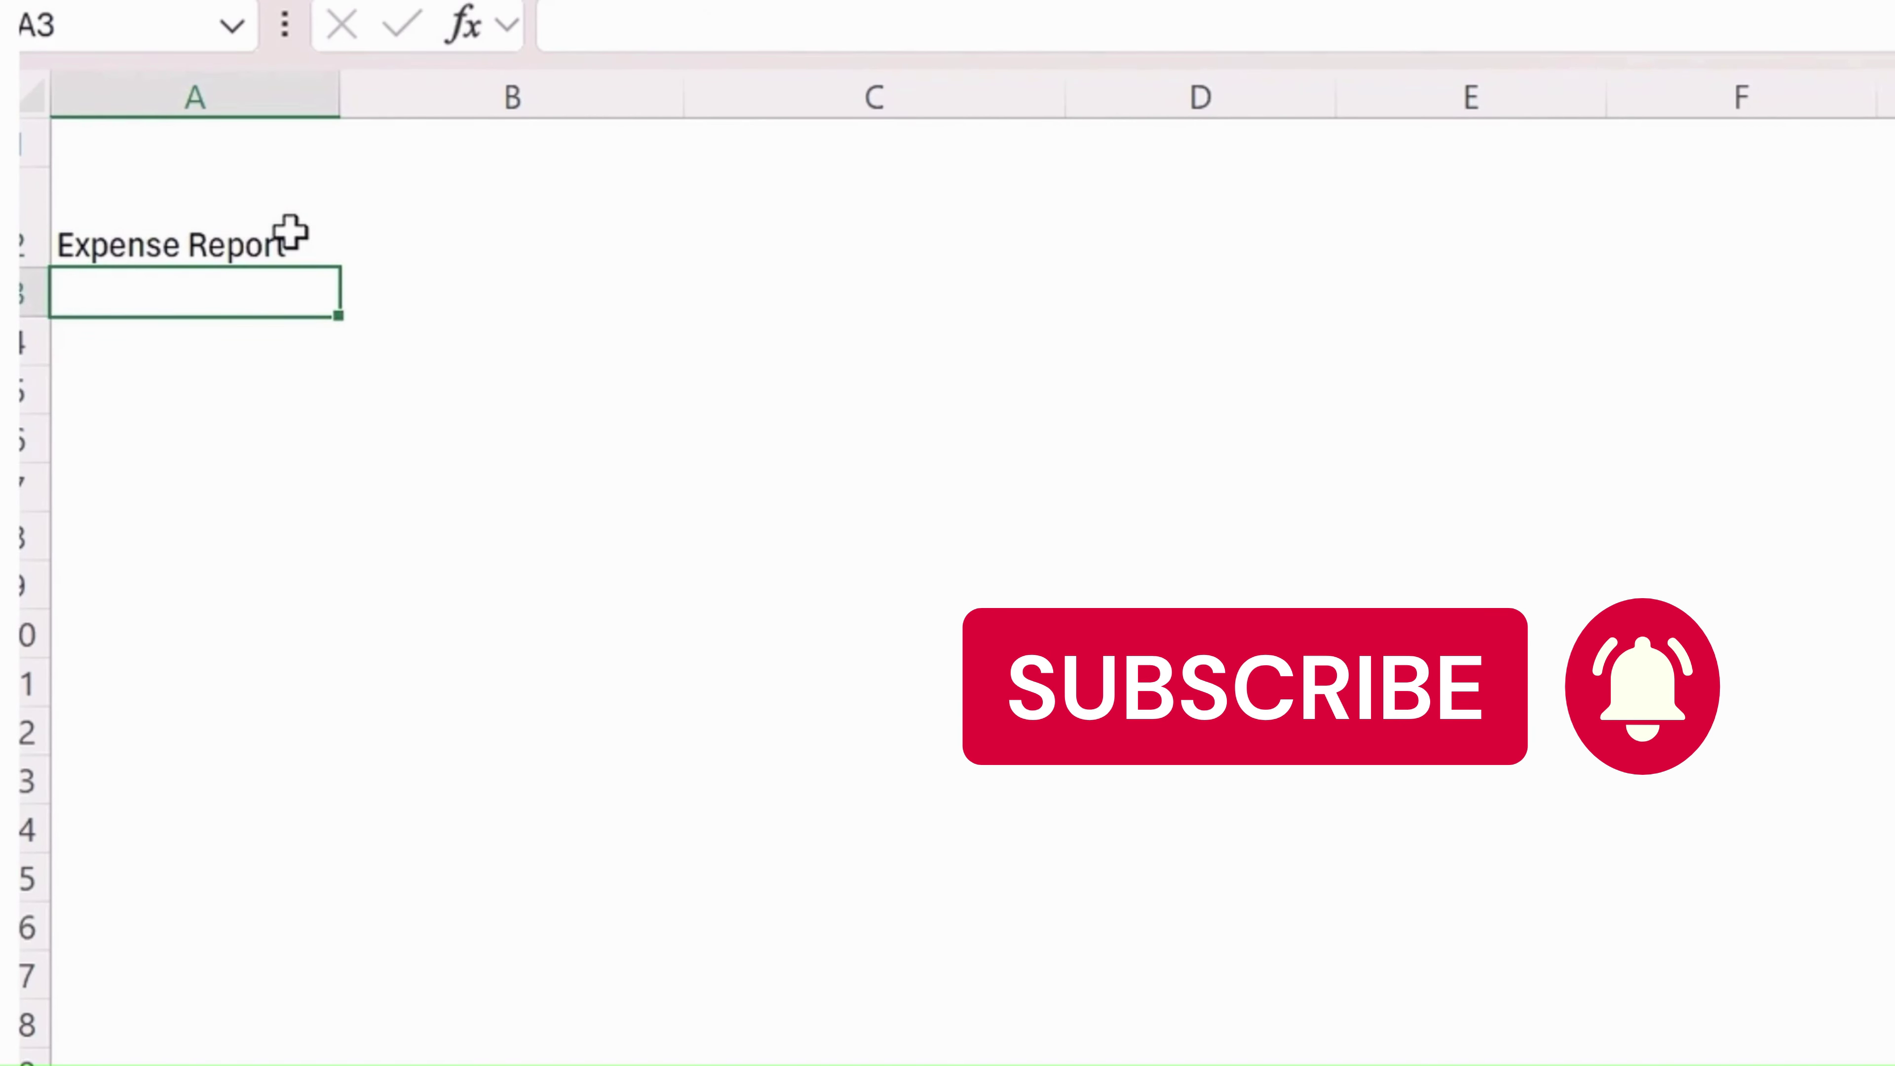
Enlarge the Expense Report title in A2 to font size 24
{"action": "left_click", "coordinate": [290, 234]}
{"action": "left_click", "coordinate": [739, 200]}
{"action": "left_click", "coordinate": [738, 199]}
{"action": "left_click", "coordinate": [739, 200]}
{"action": "left_click", "coordinate": [738, 200]}
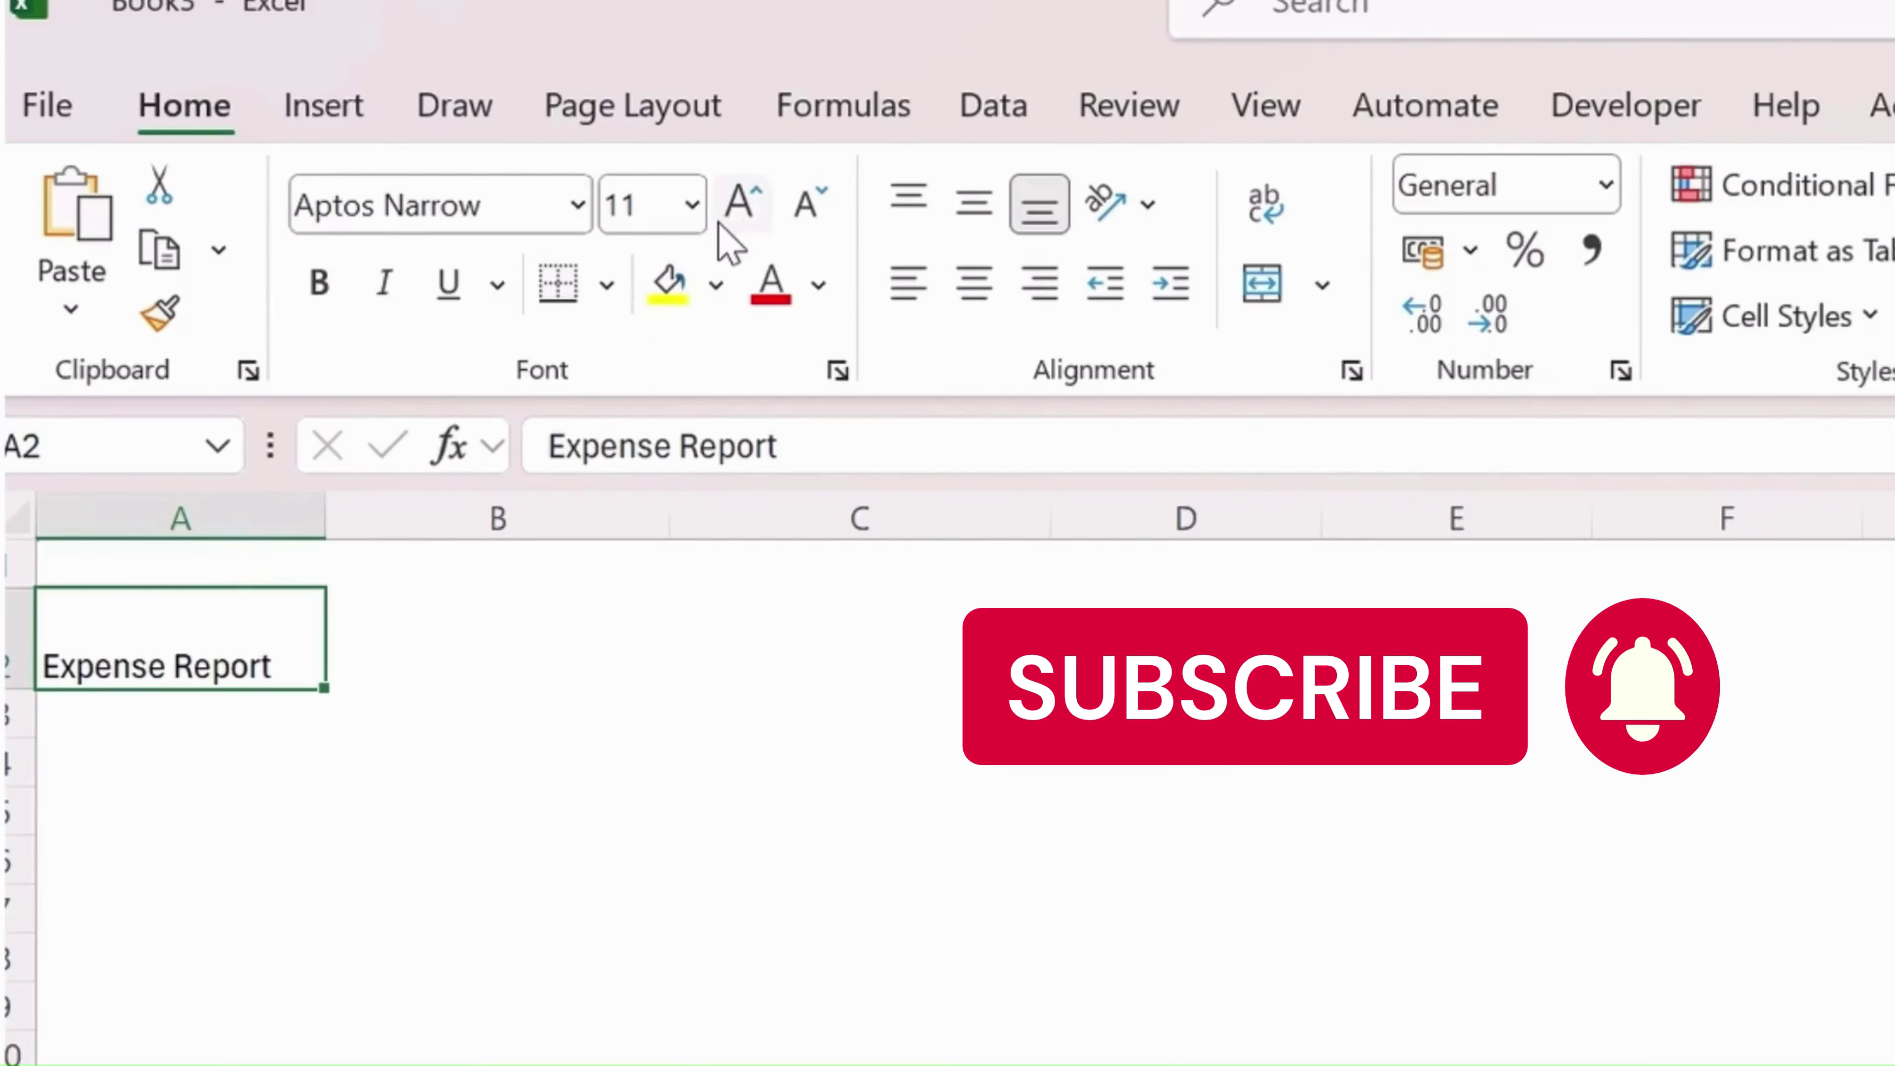
{"action": "left_click", "coordinate": [739, 201]}
{"action": "left_click", "coordinate": [739, 202]}
{"action": "left_click", "coordinate": [739, 201]}
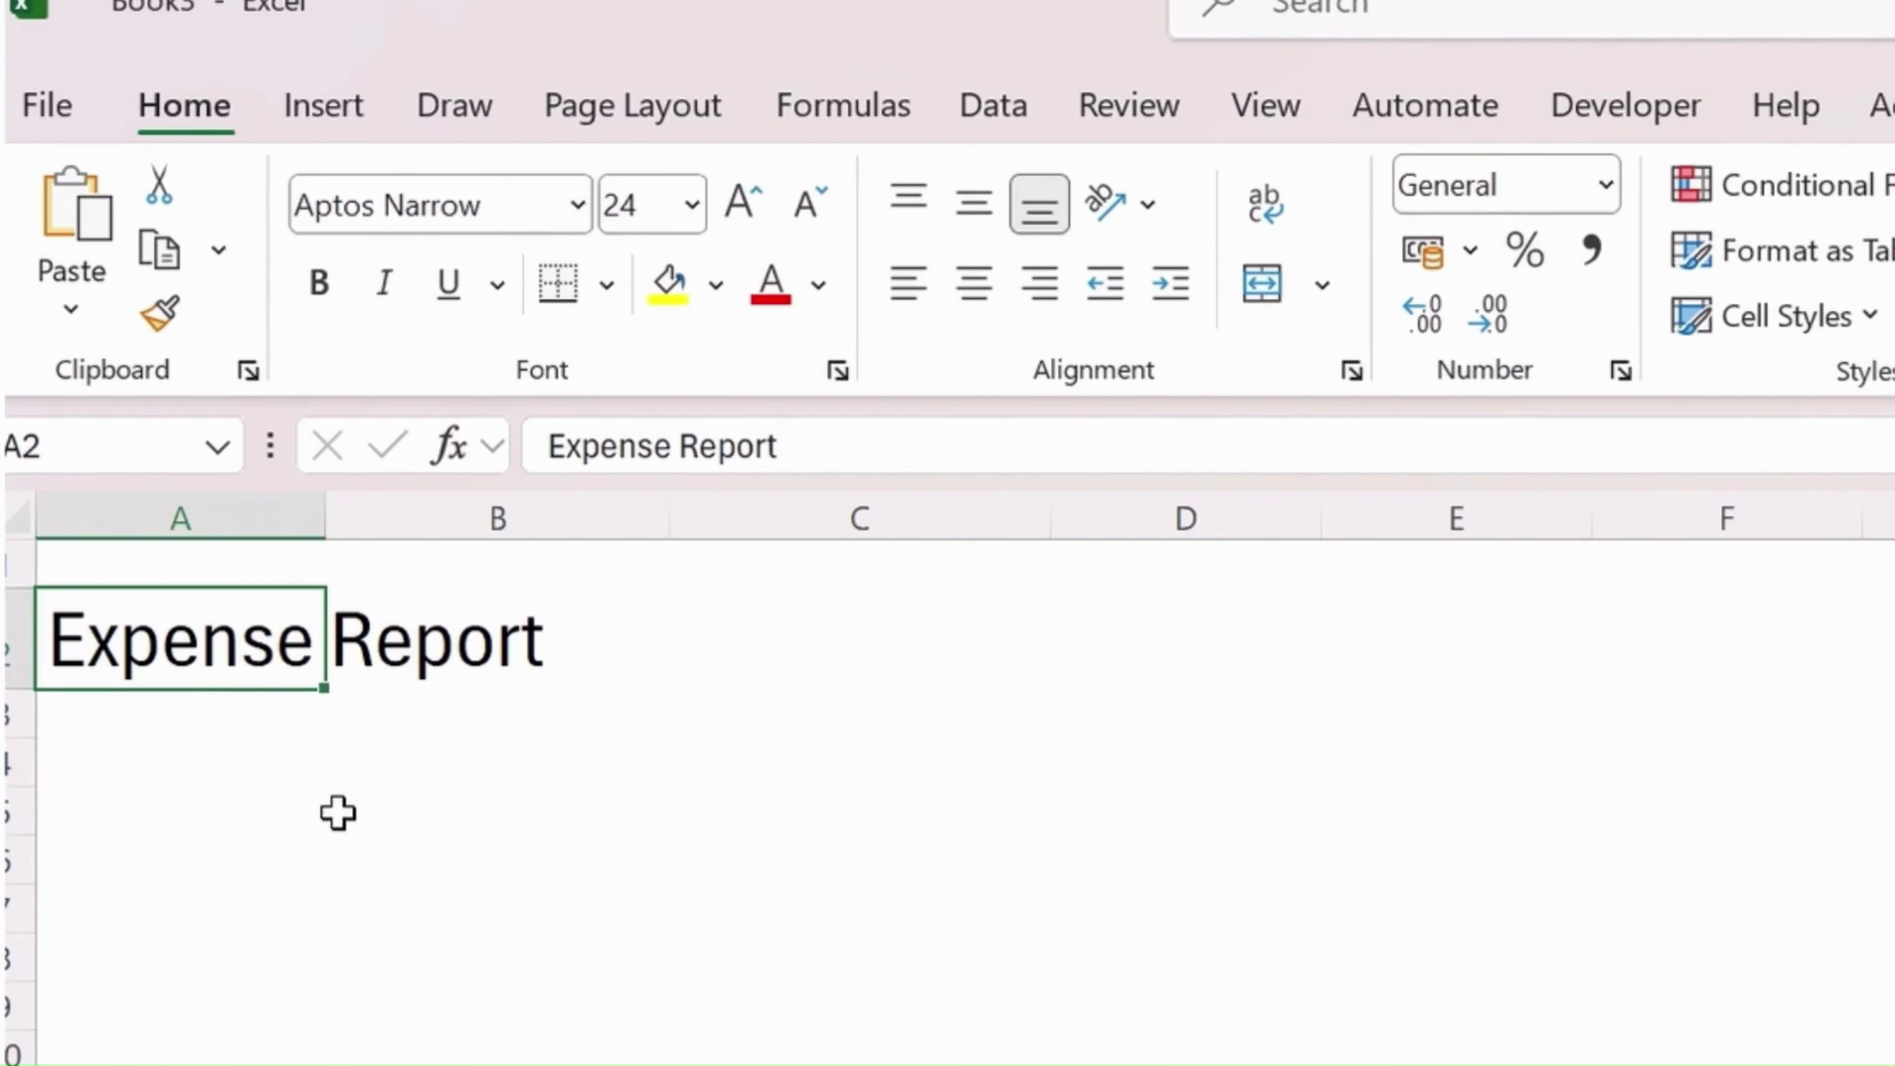
Enter the section heading "General Information" in cell A3, directly below the title
{"action": "left_click", "coordinate": [160, 718]}
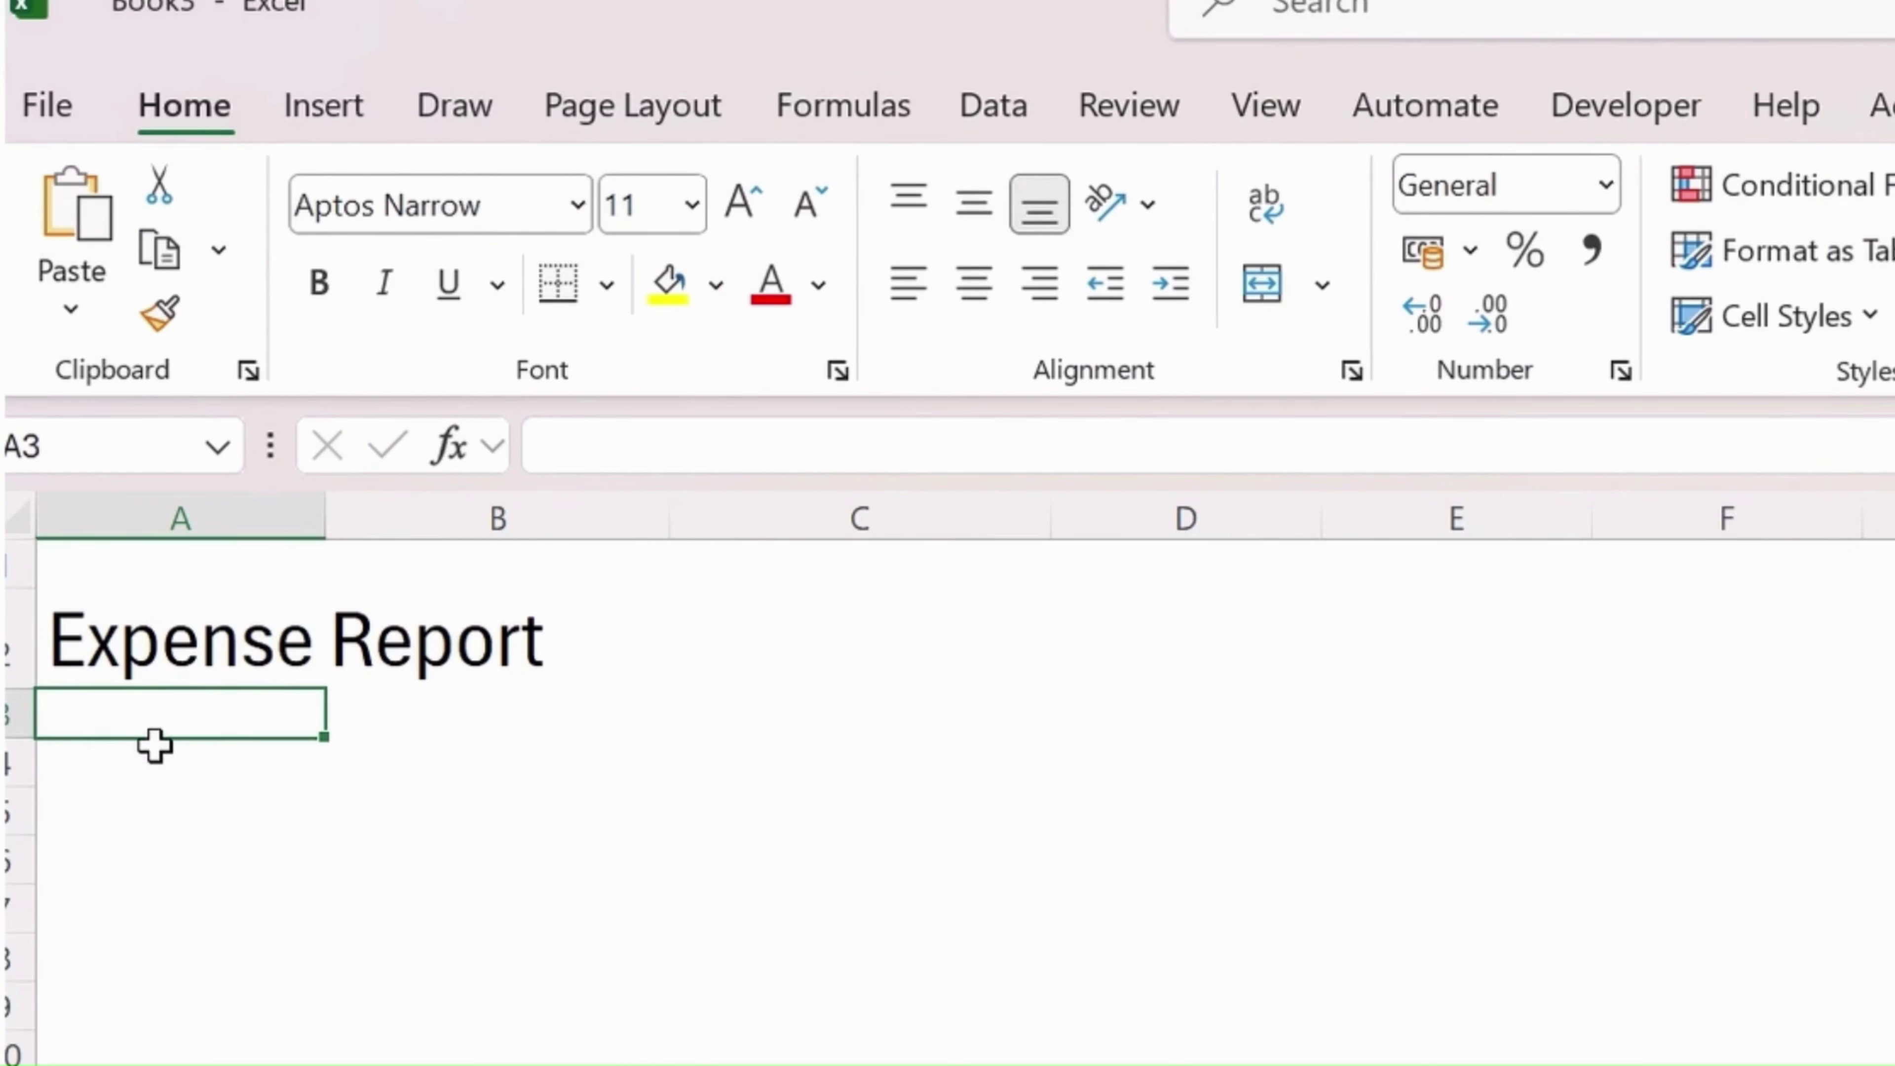
{"action": "type", "text": "General Information"}
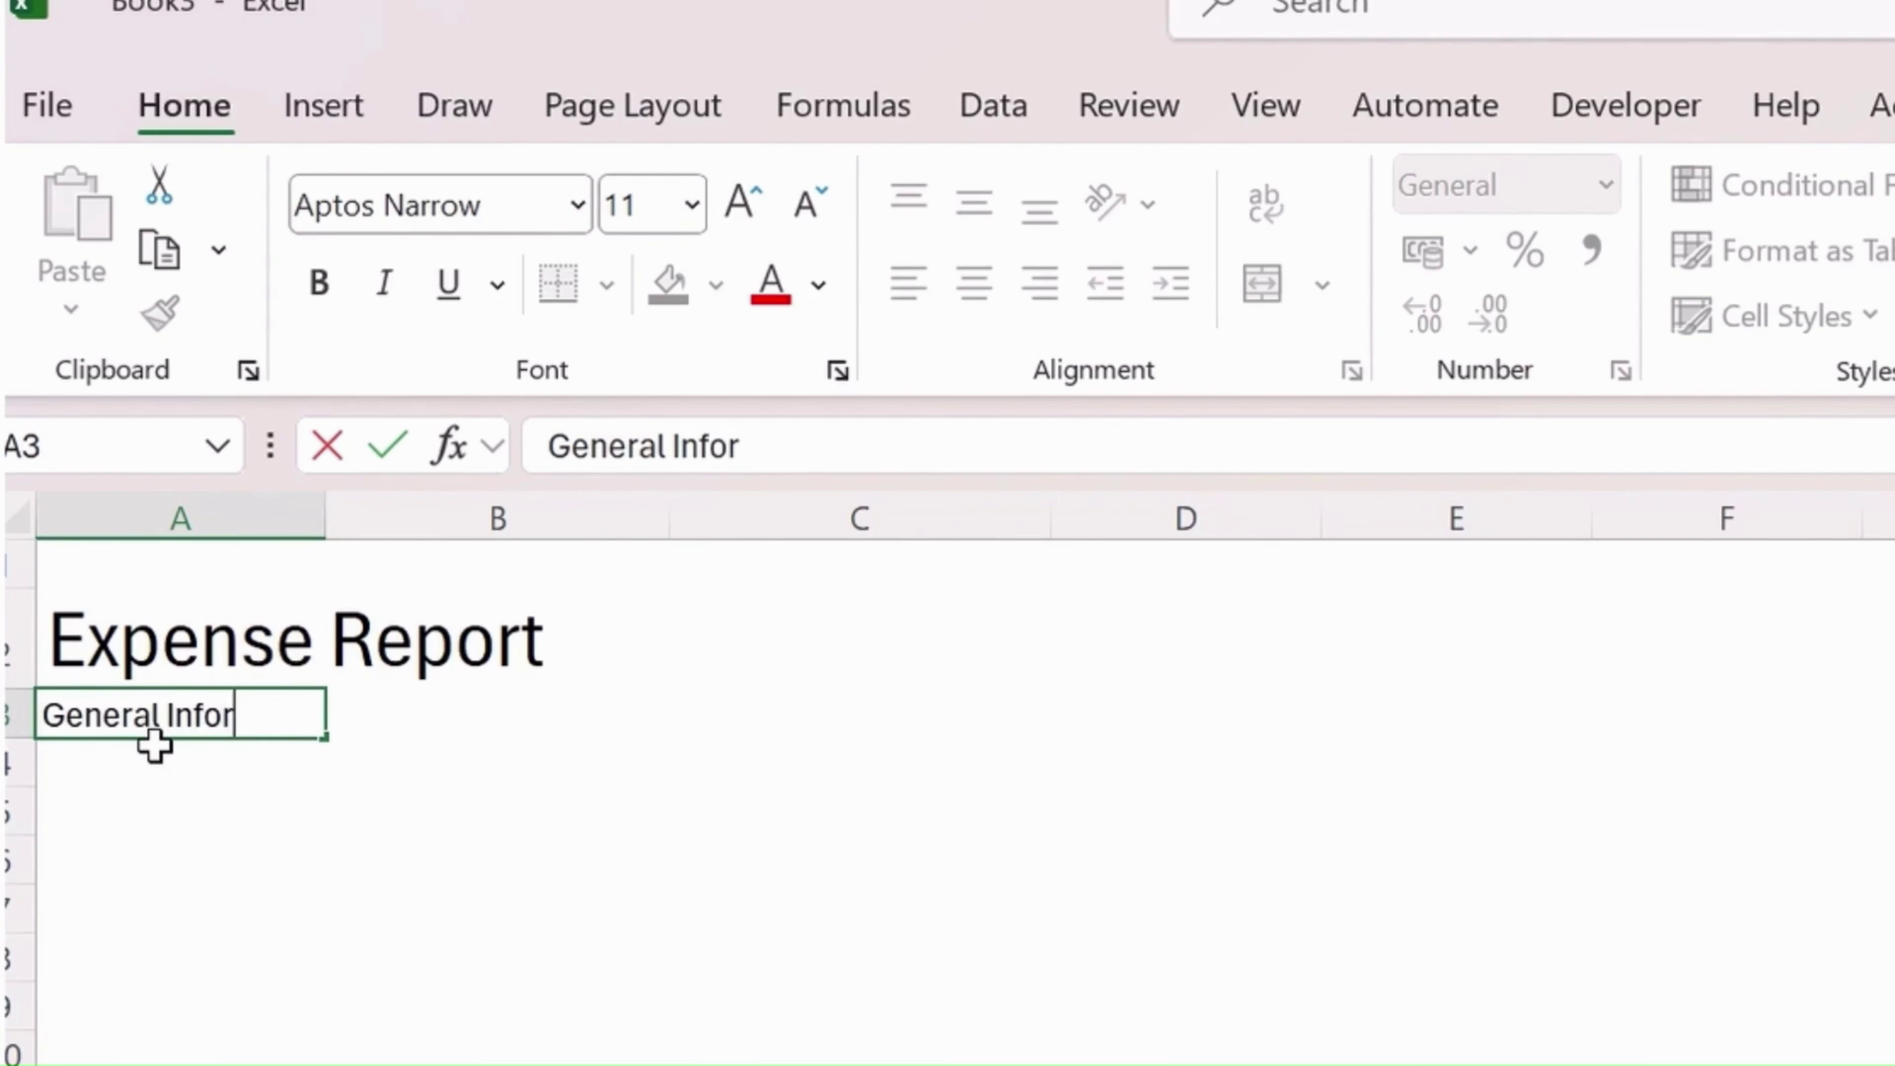
{"action": "key", "text": "Return"}
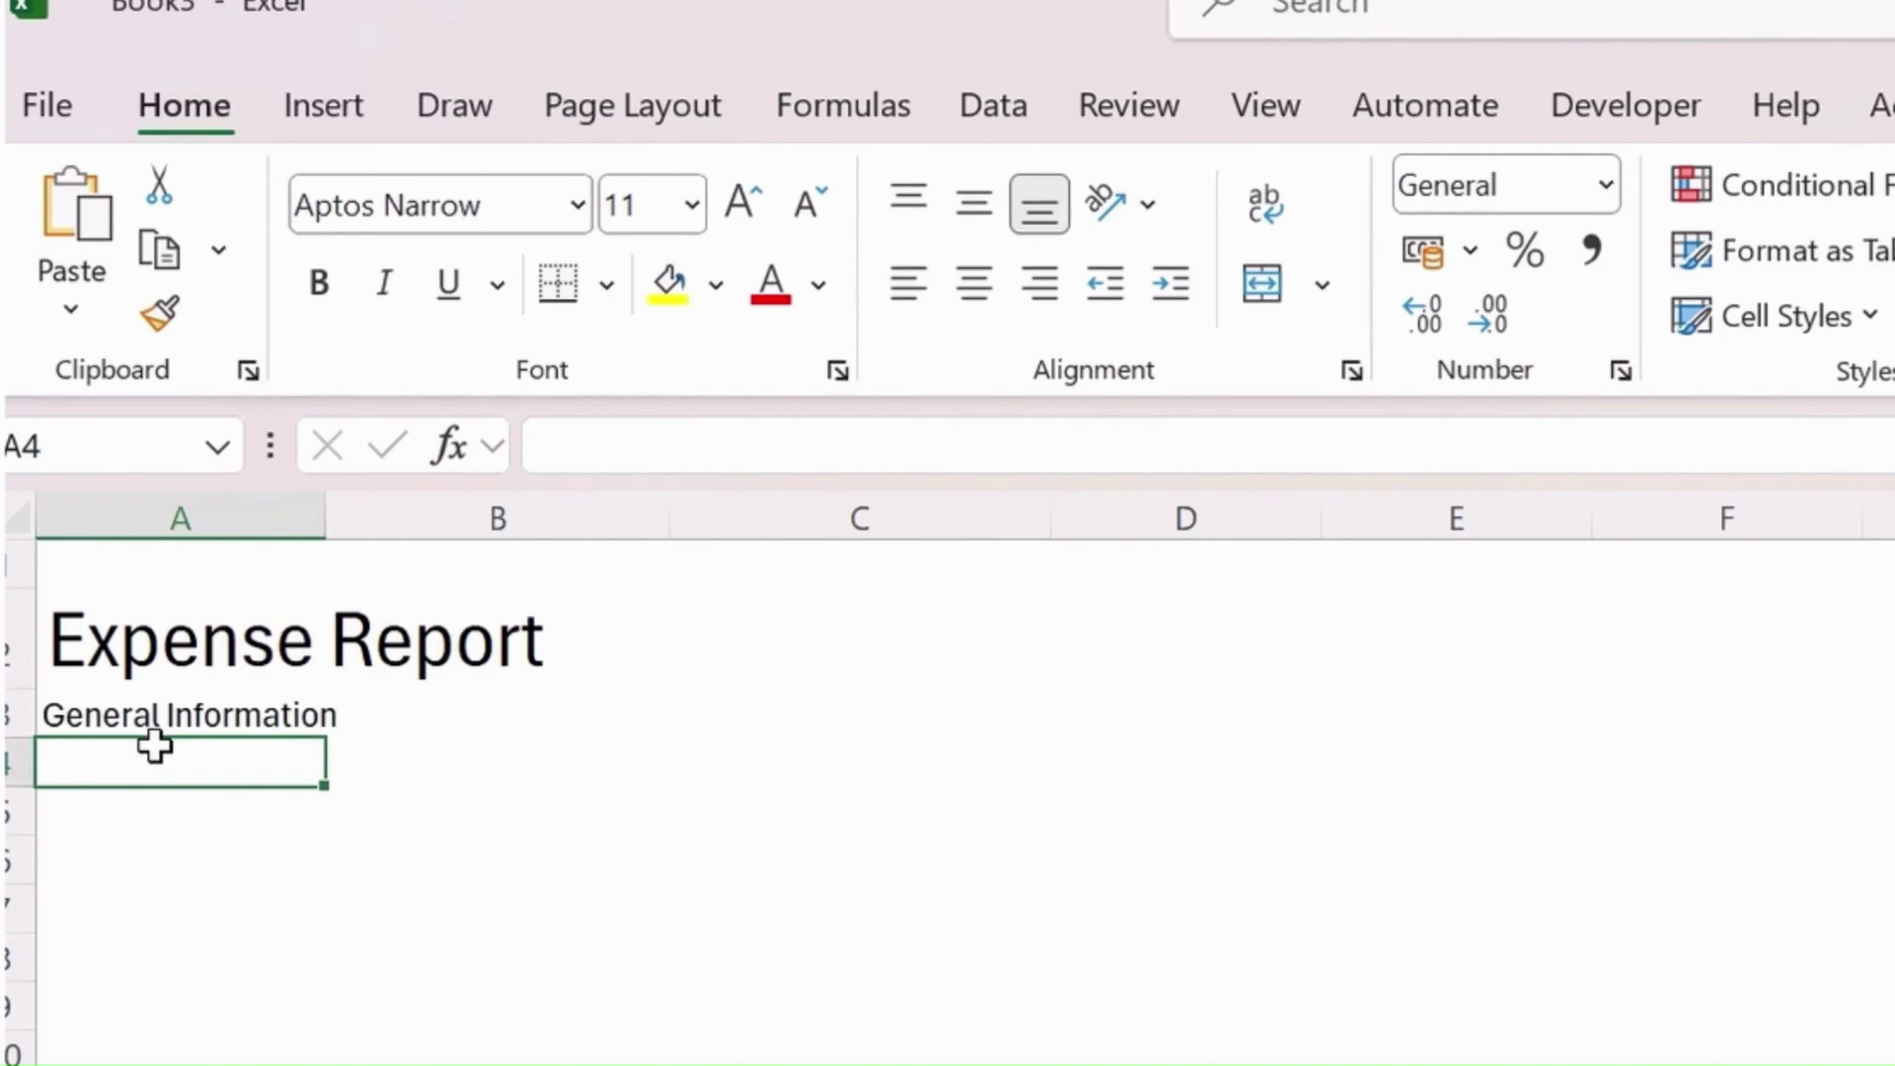
Enter the label "Purpose" in B5 and the text "Budge Overview Prepration" in C5
{"action": "left_click", "coordinate": [384, 795]}
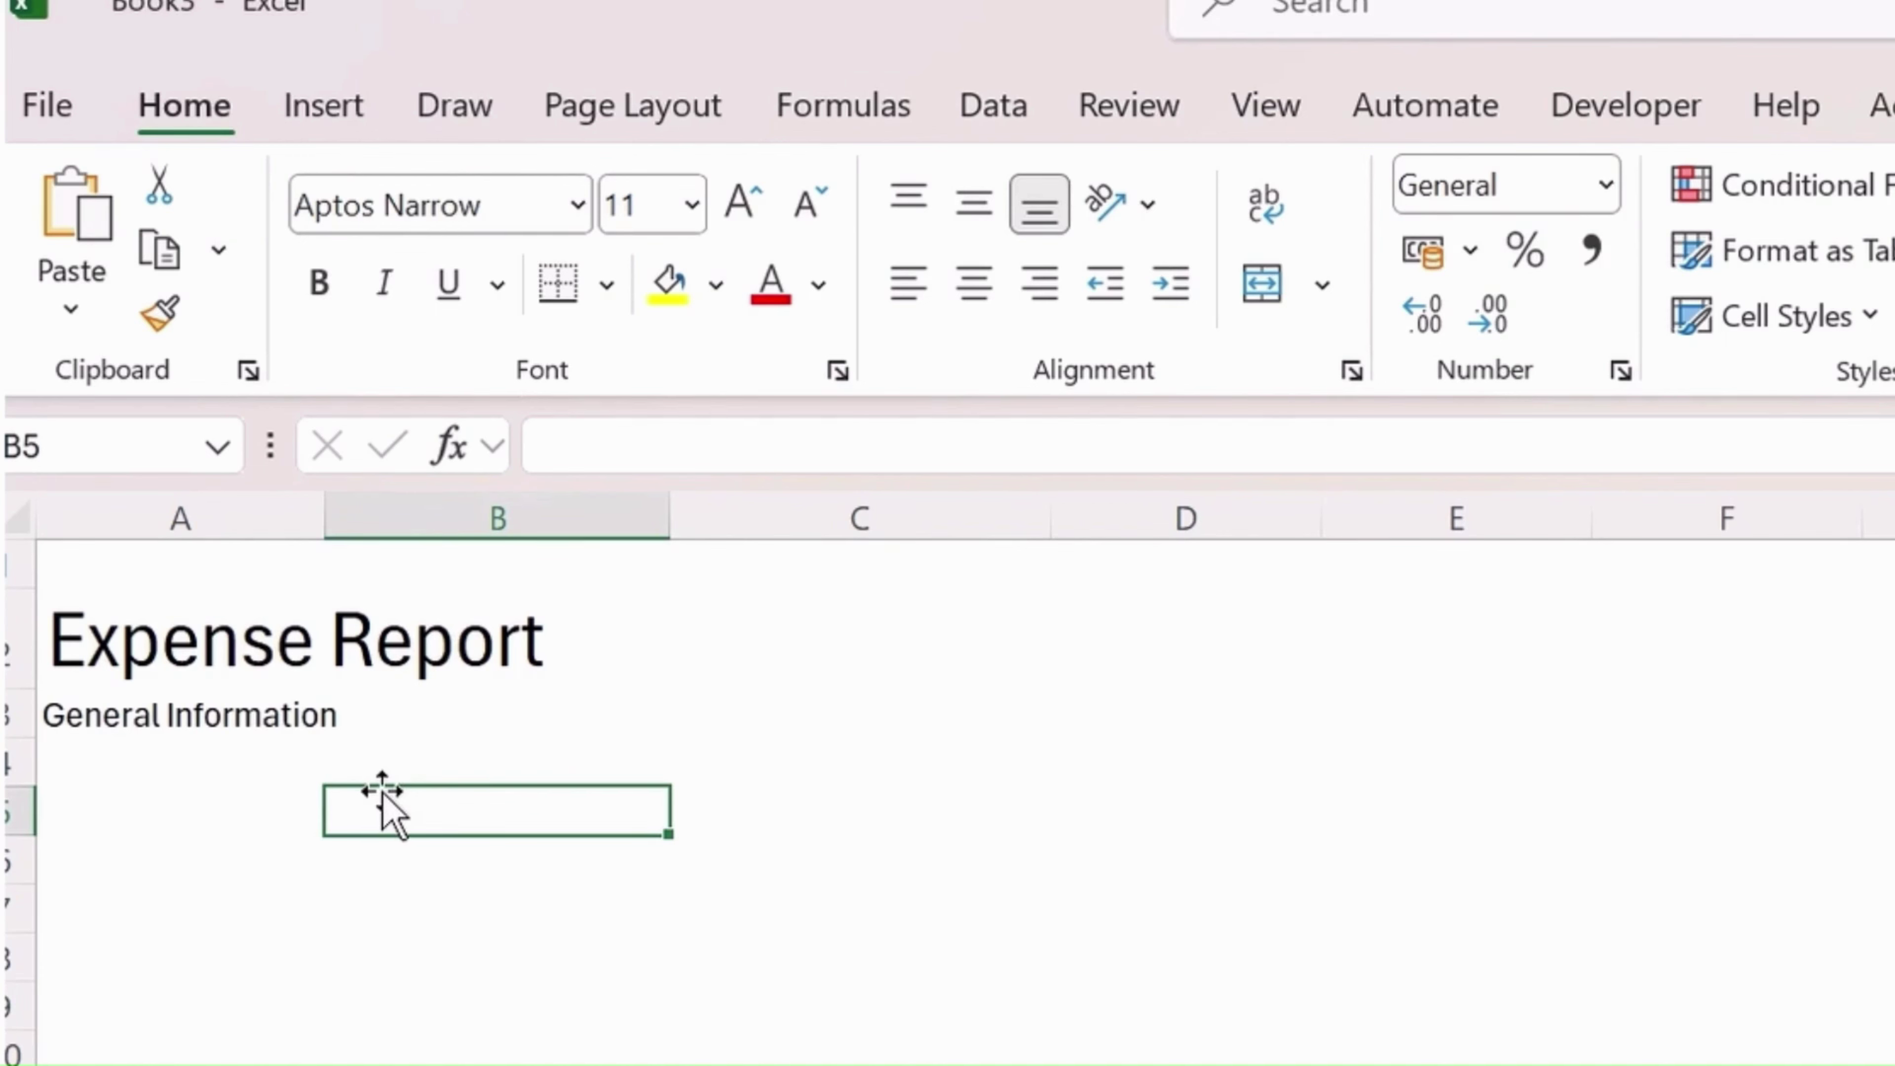
{"action": "type", "text": "Purpose"}
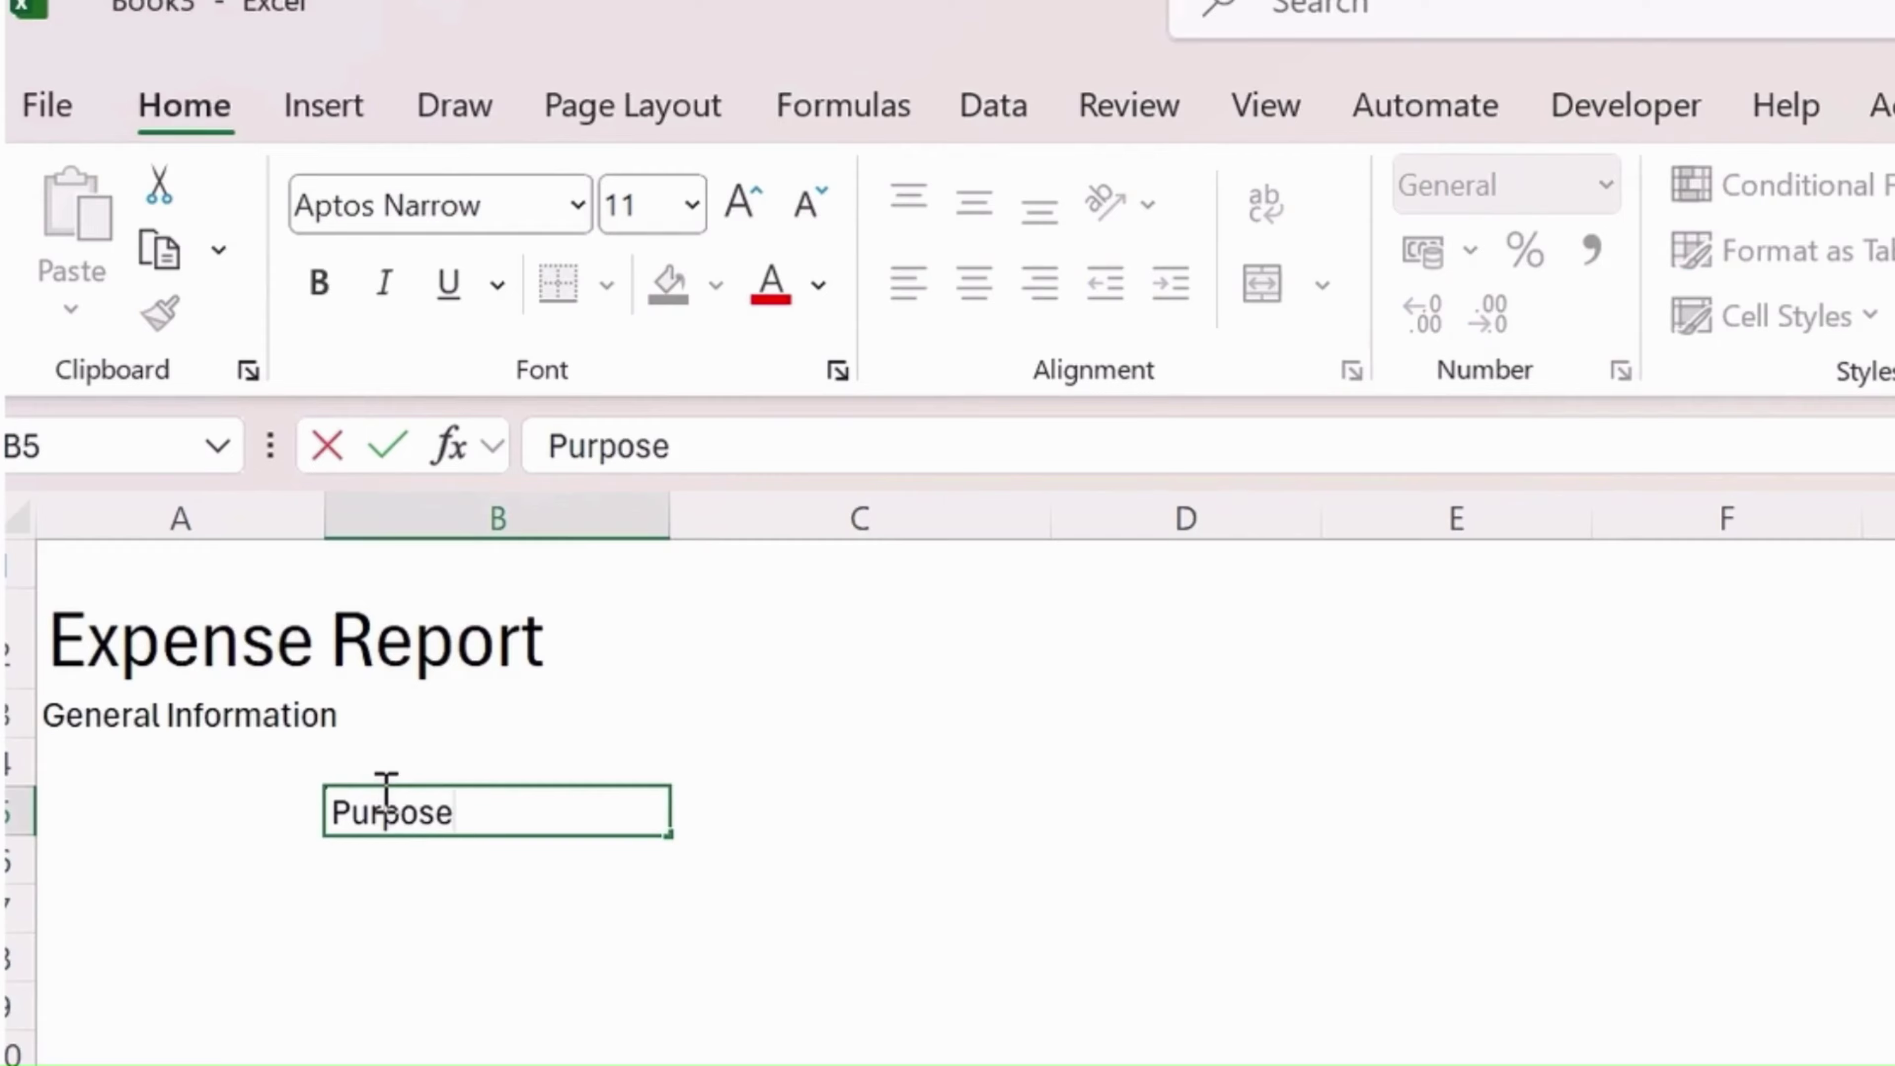
{"action": "key", "text": "Tab"}
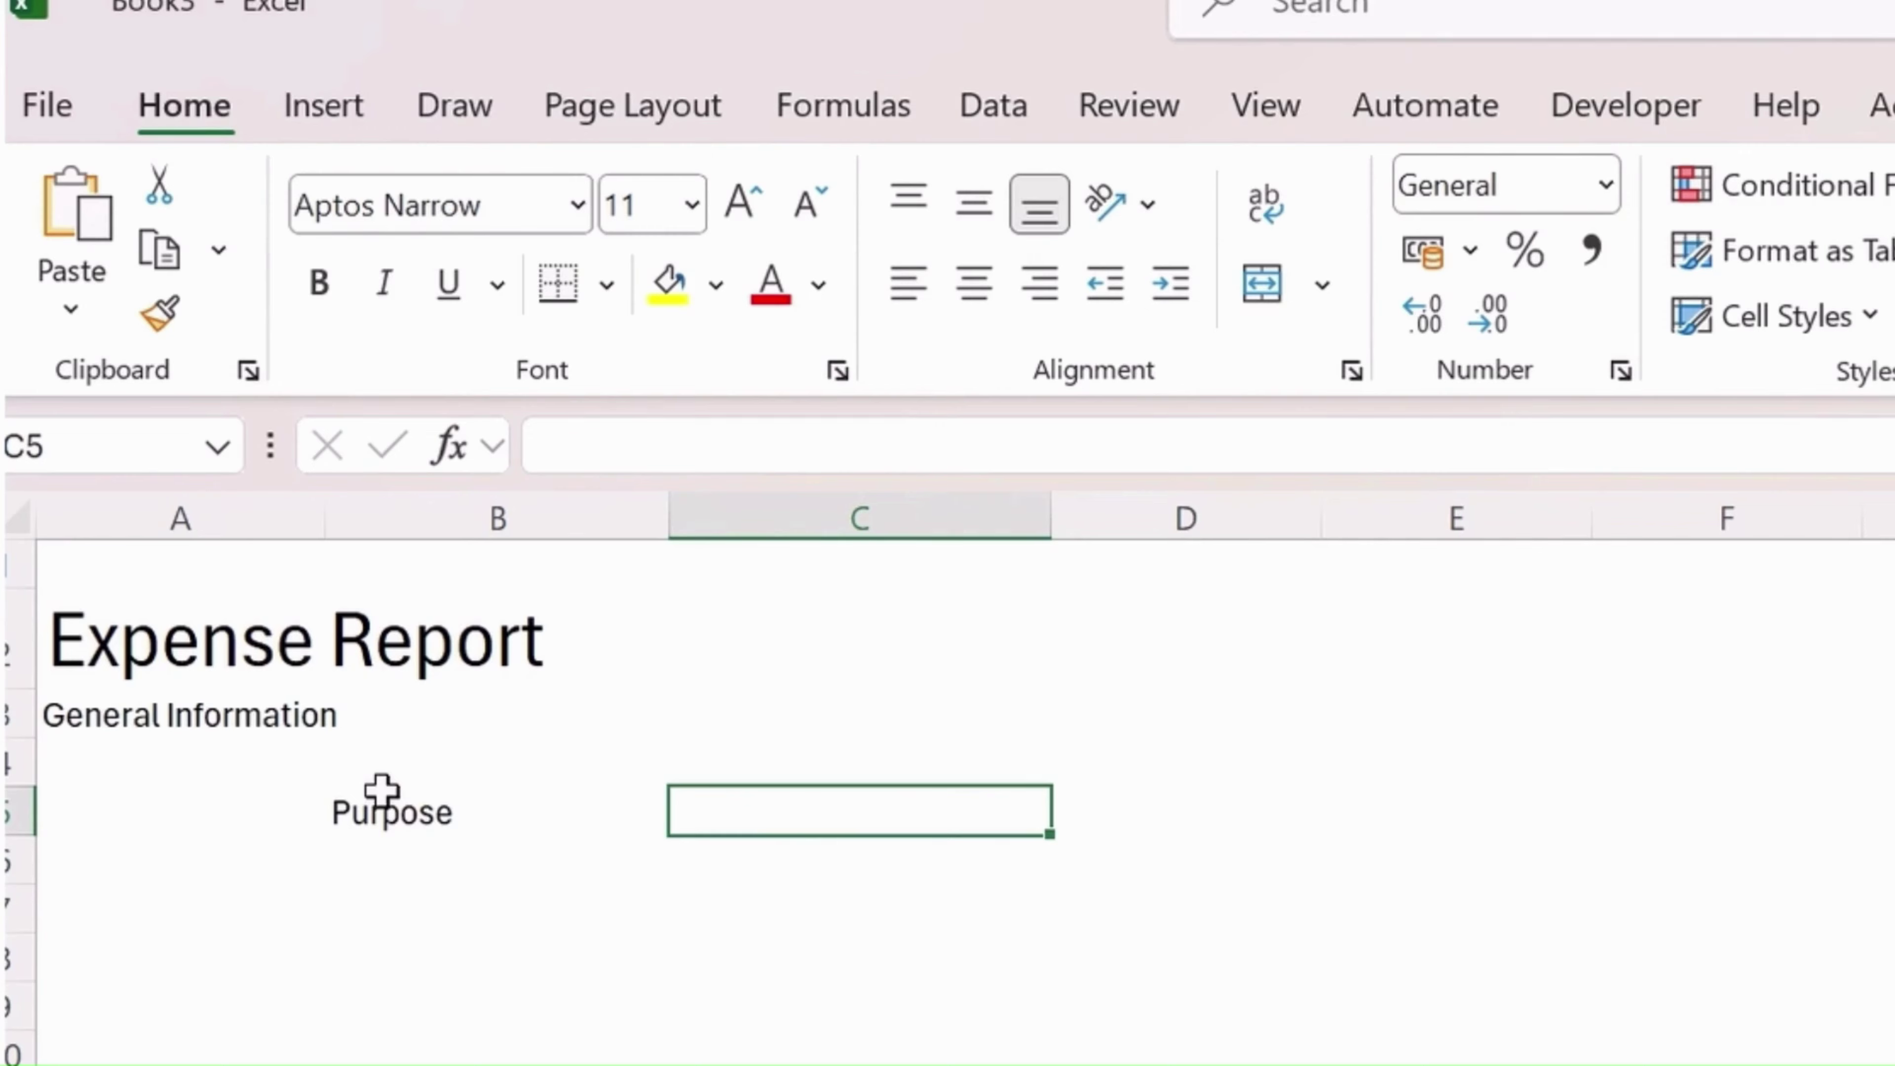
{"action": "type", "text": "Bu"}
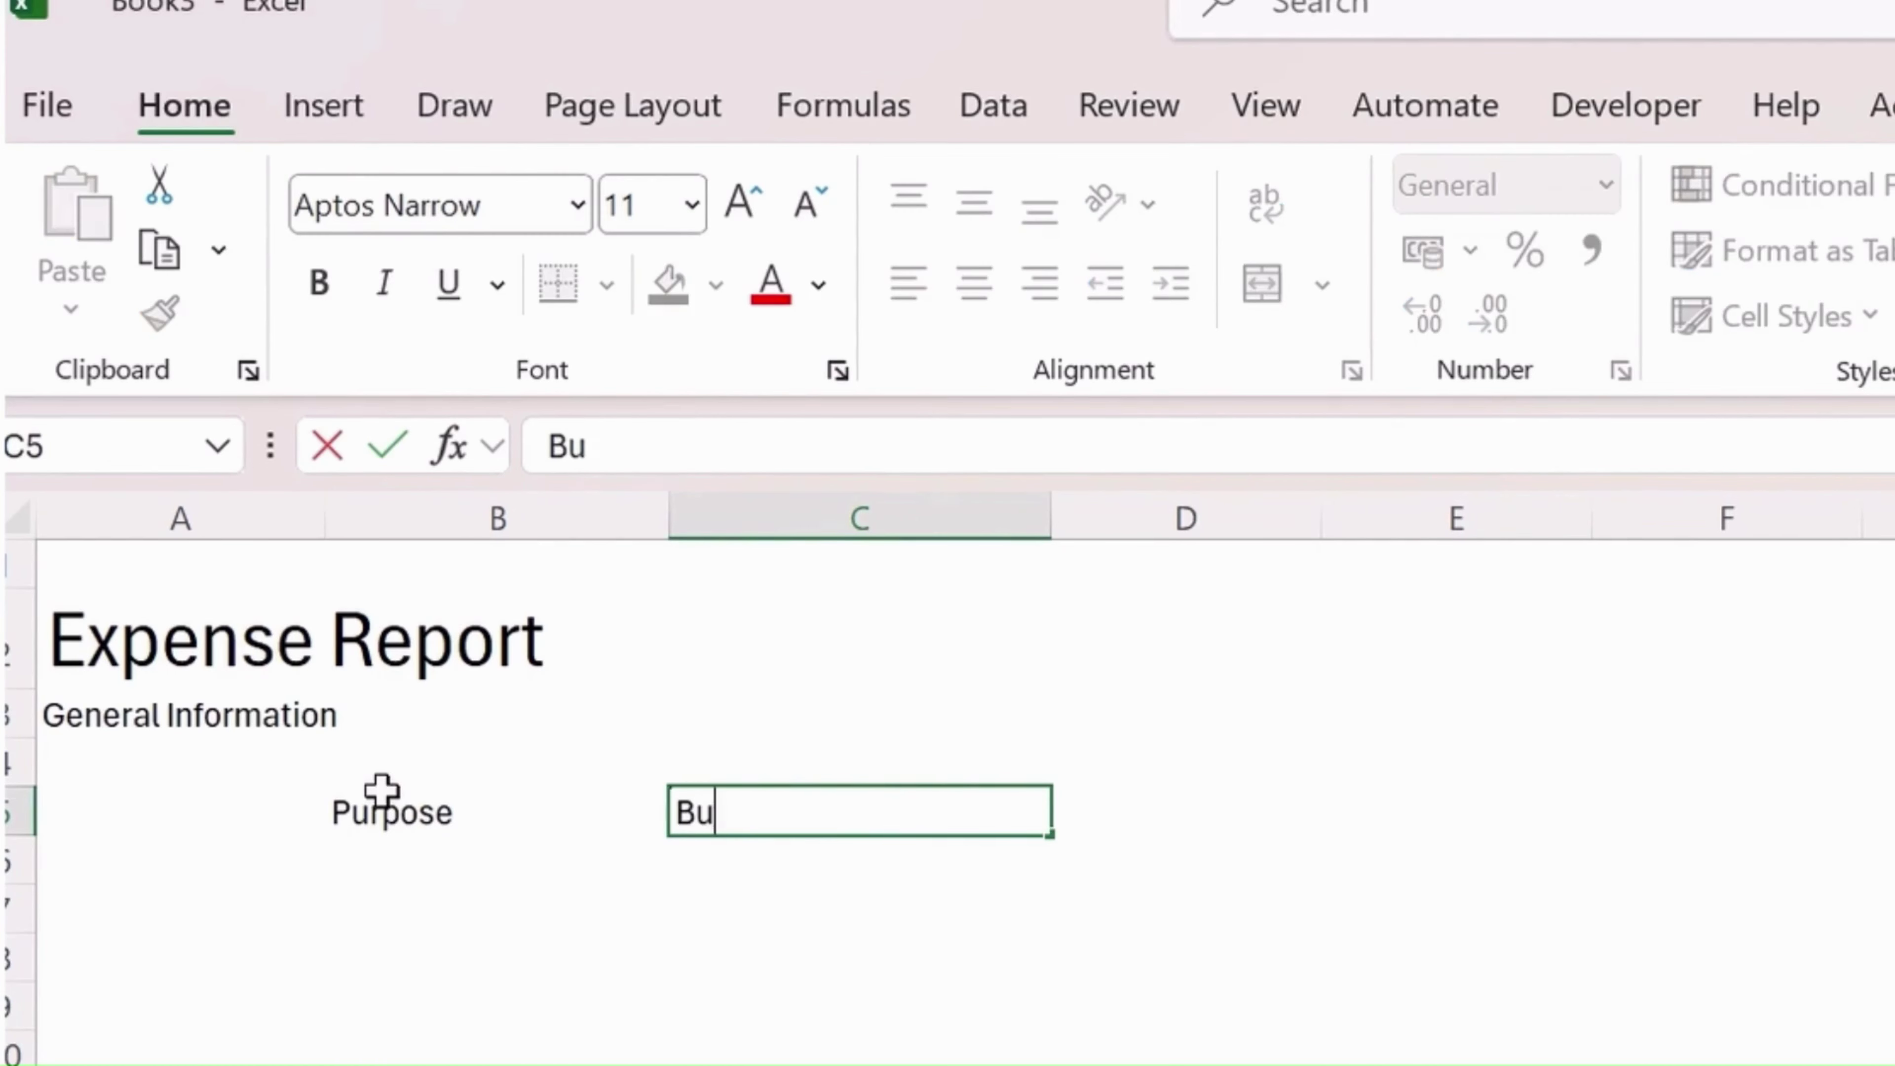
{"action": "type", "text": "dge Overv"}
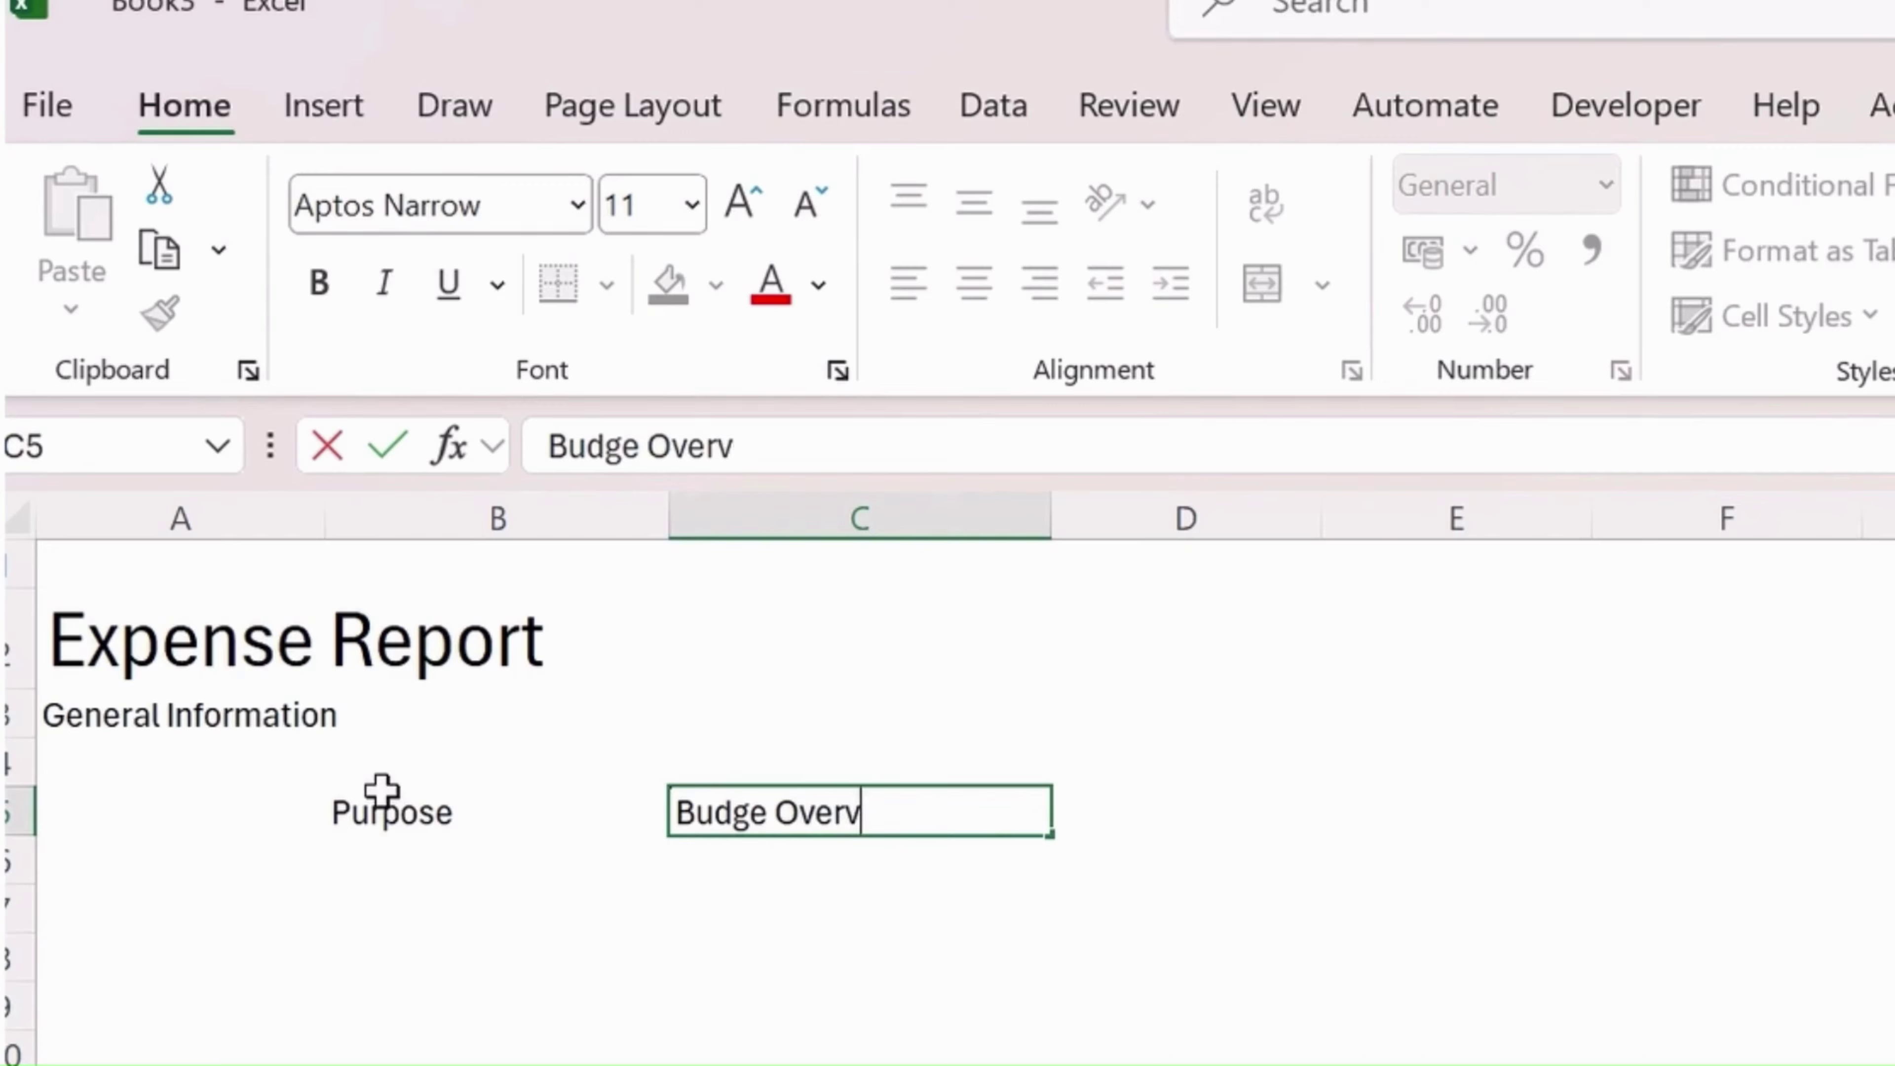
{"action": "type", "text": "iew Prep"}
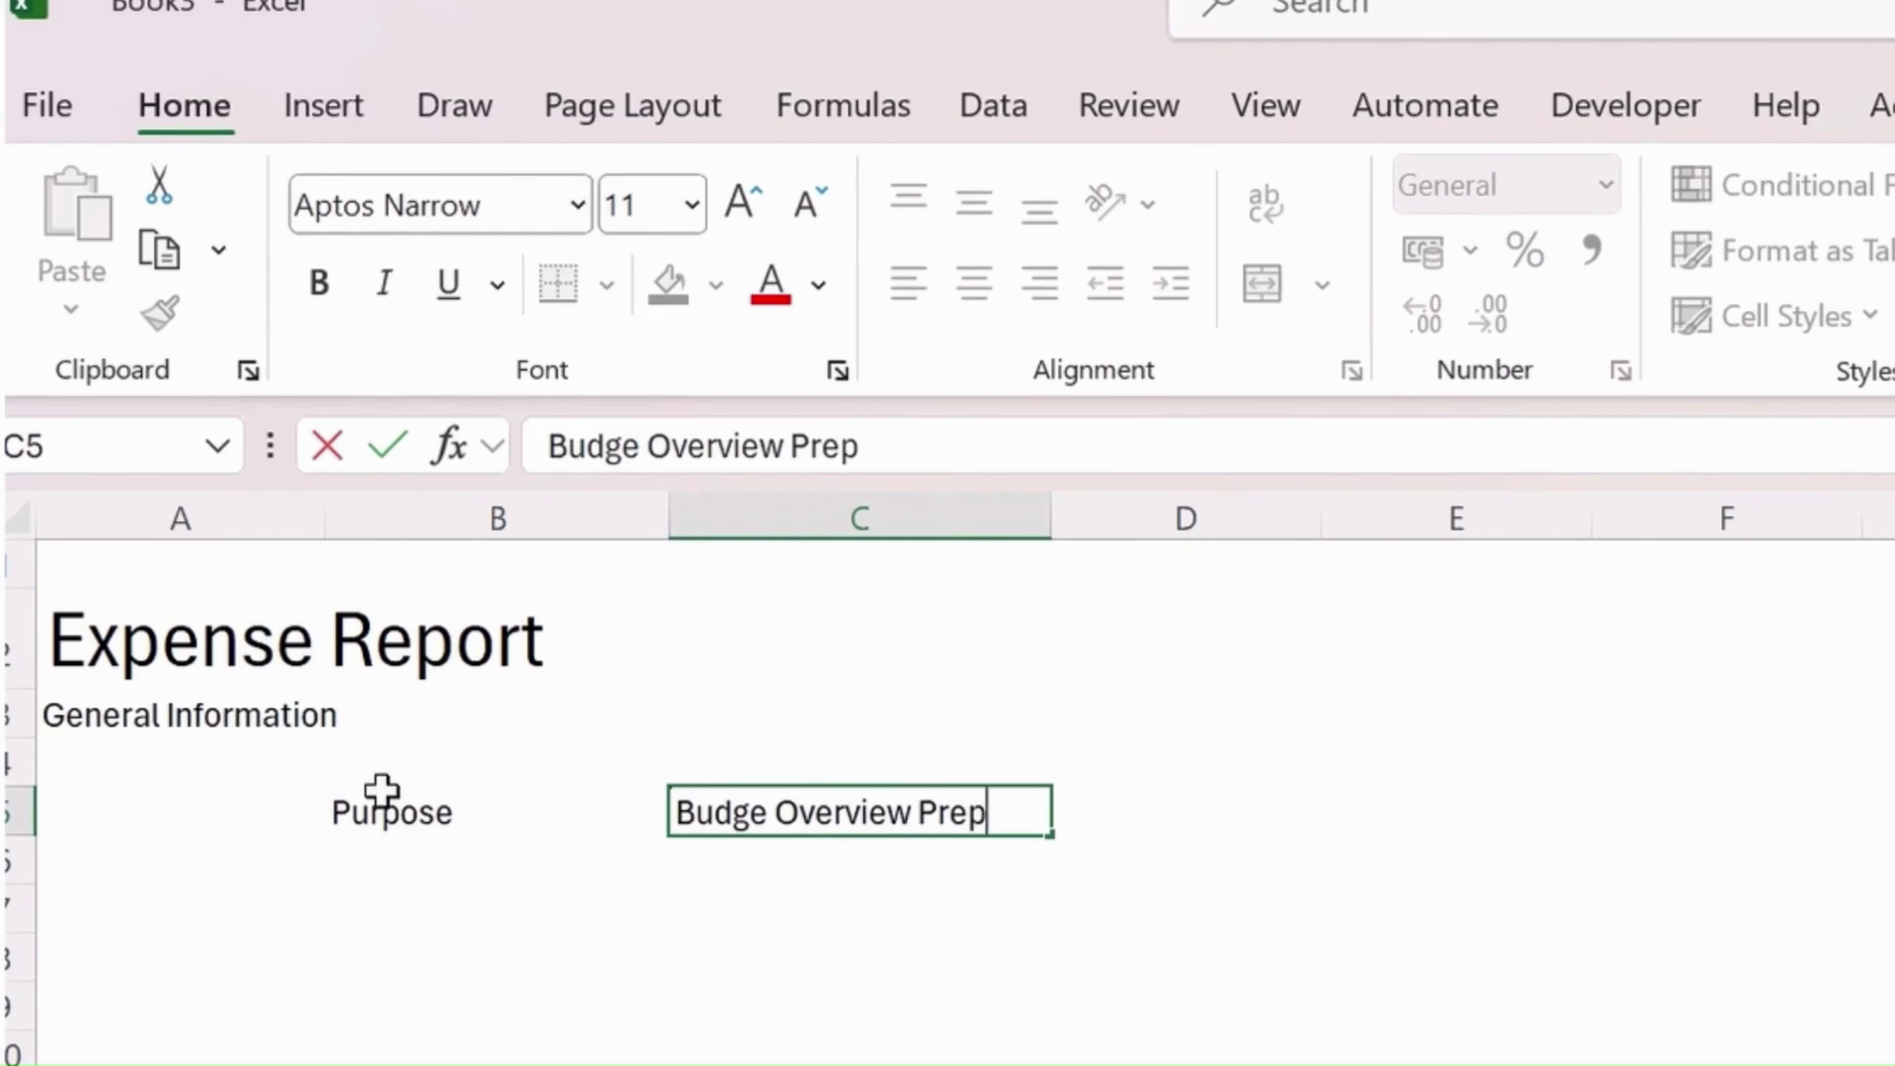
{"action": "type", "text": "ration"}
{"action": "key", "text": "Return"}
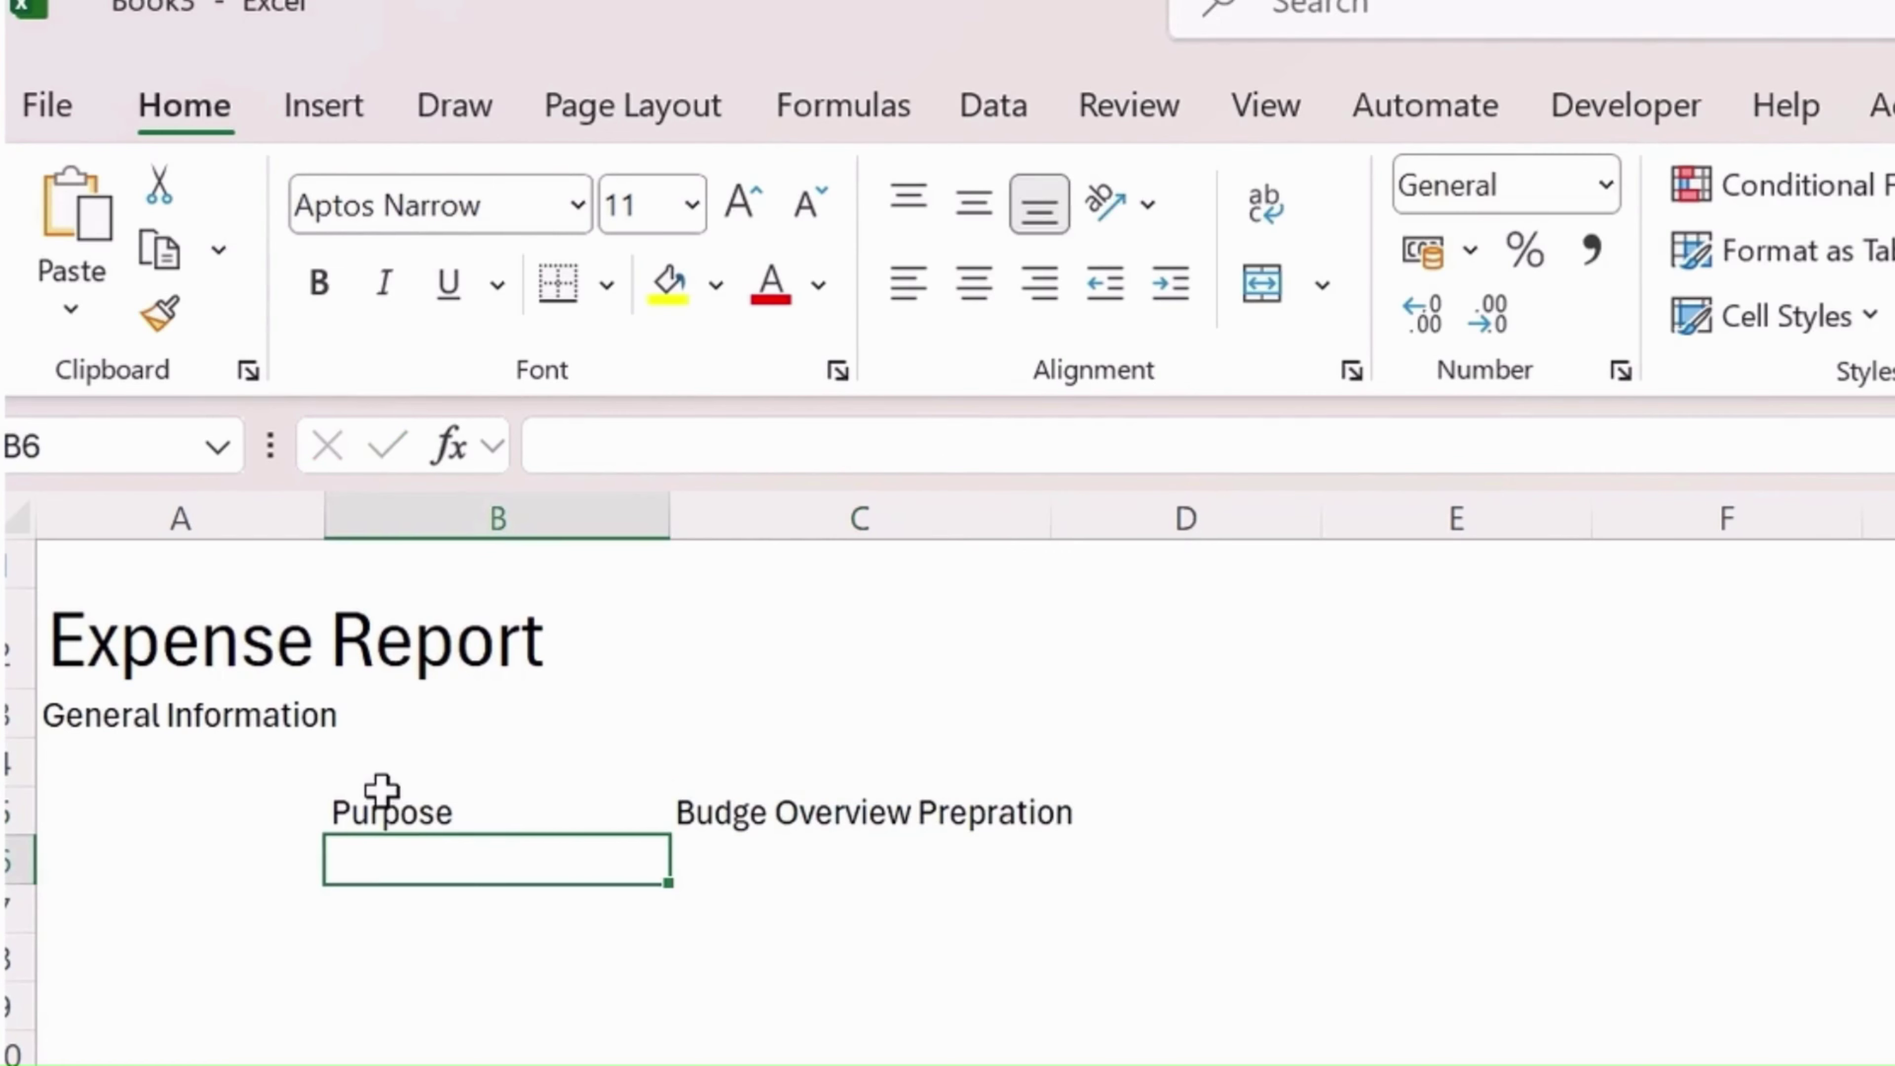
Narrow column B by about a third so the Purpose label sits closer to its value in column C
{"action": "left_click_drag", "start_coordinate": [671, 536], "coordinate": [555, 537]}
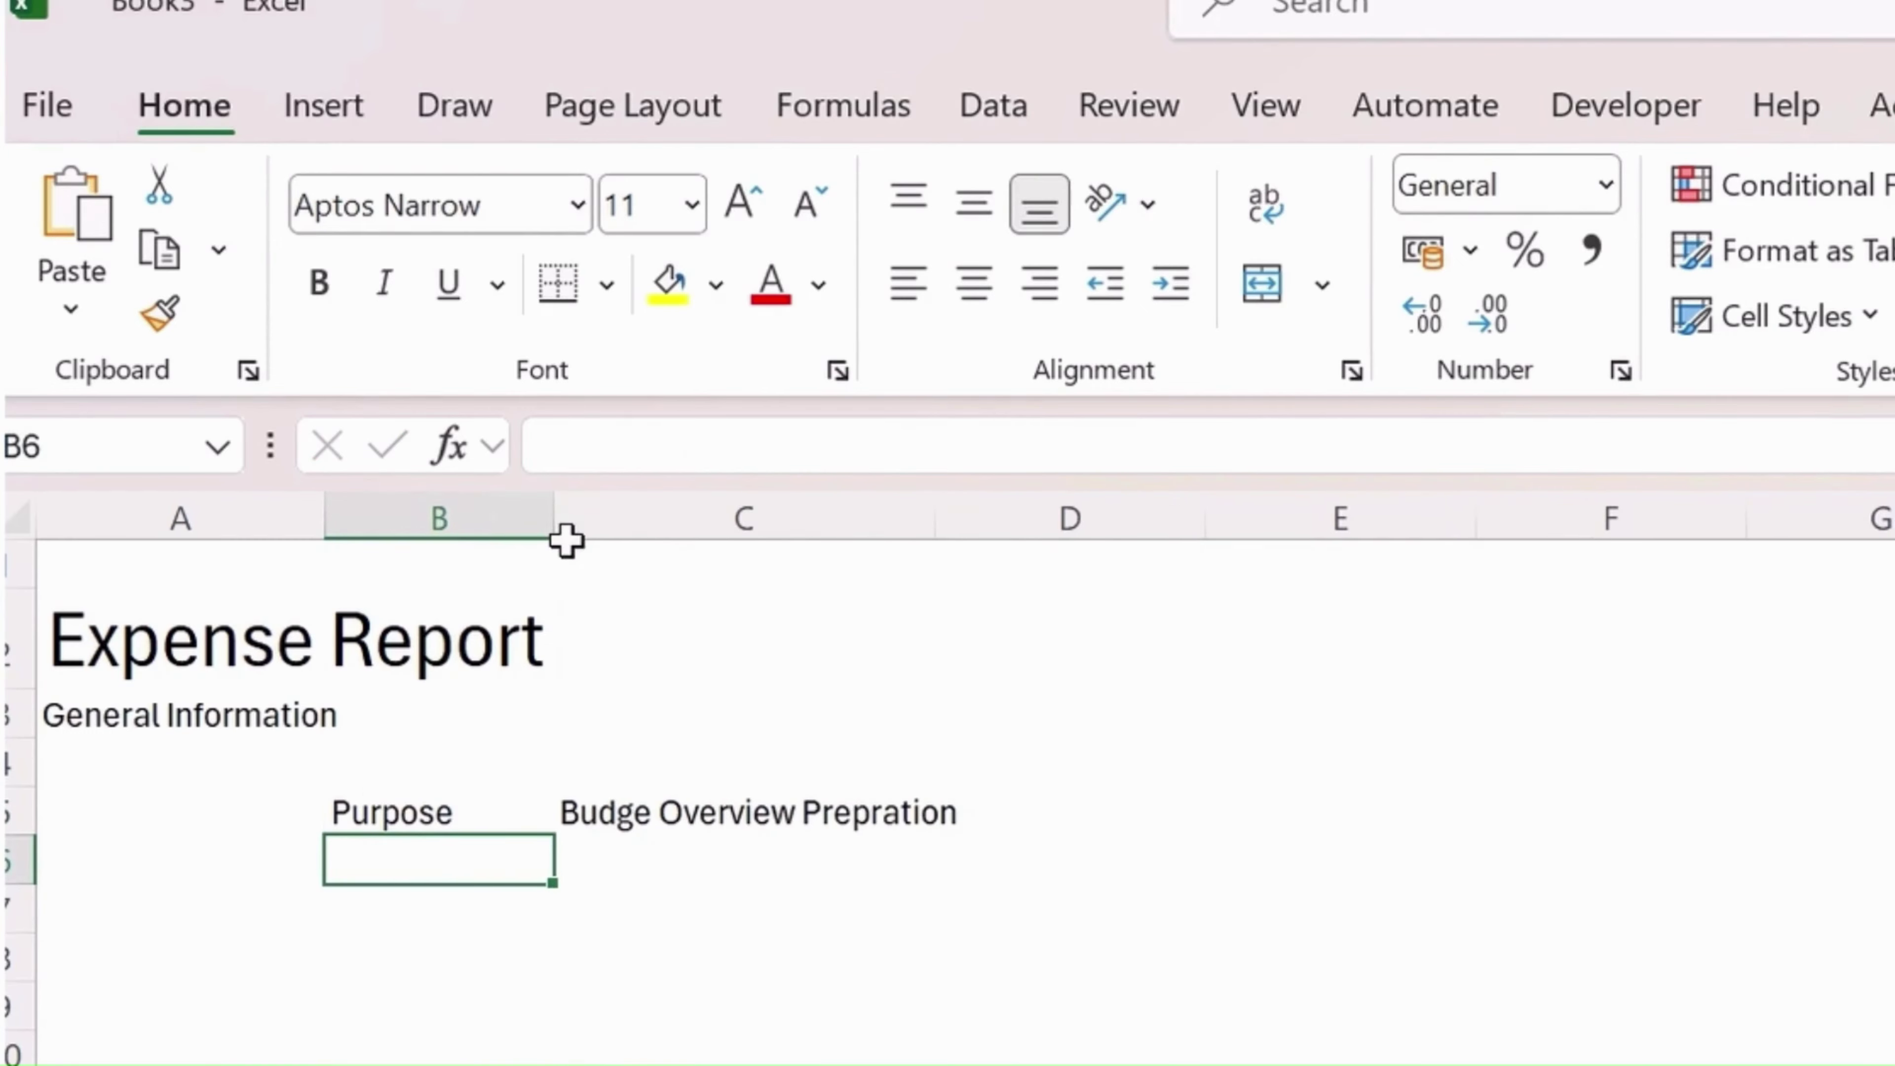
{"action": "right_click", "coordinate": [529, 517]}
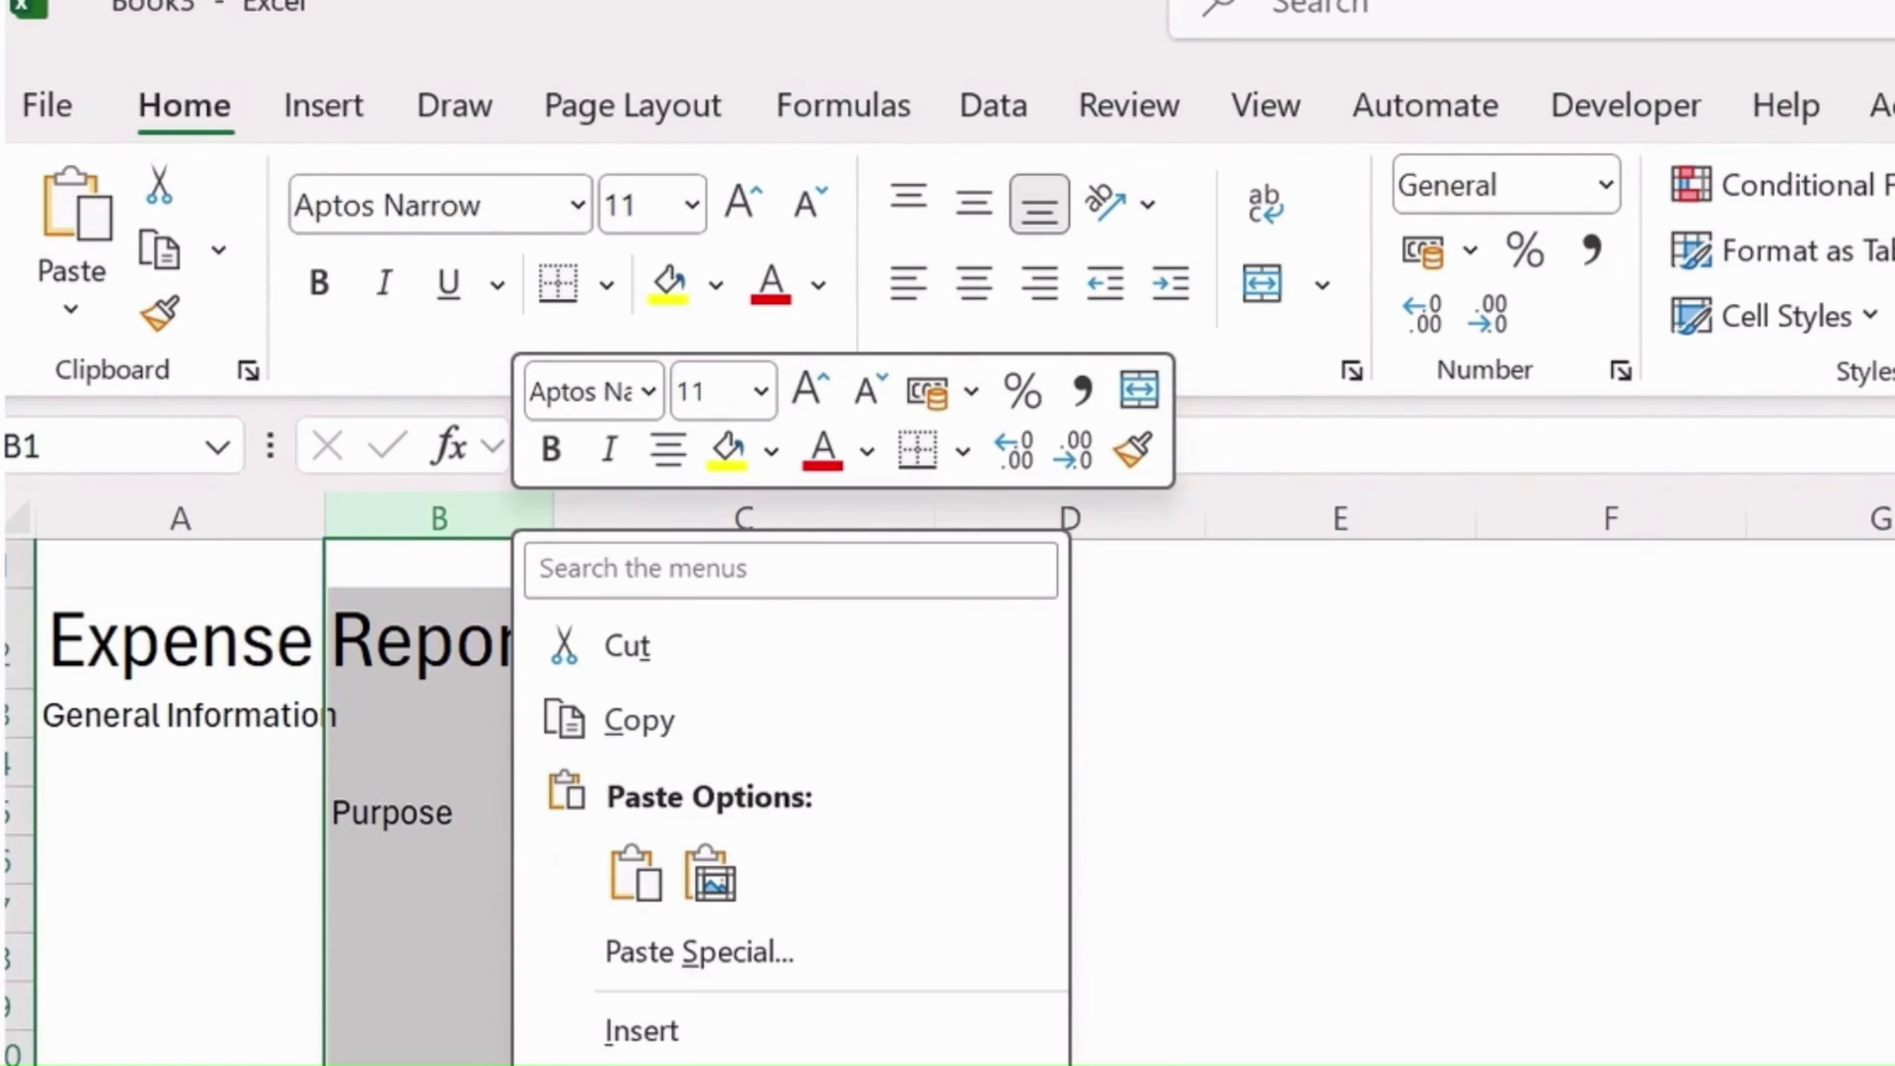
{"action": "key", "text": "Escape"}
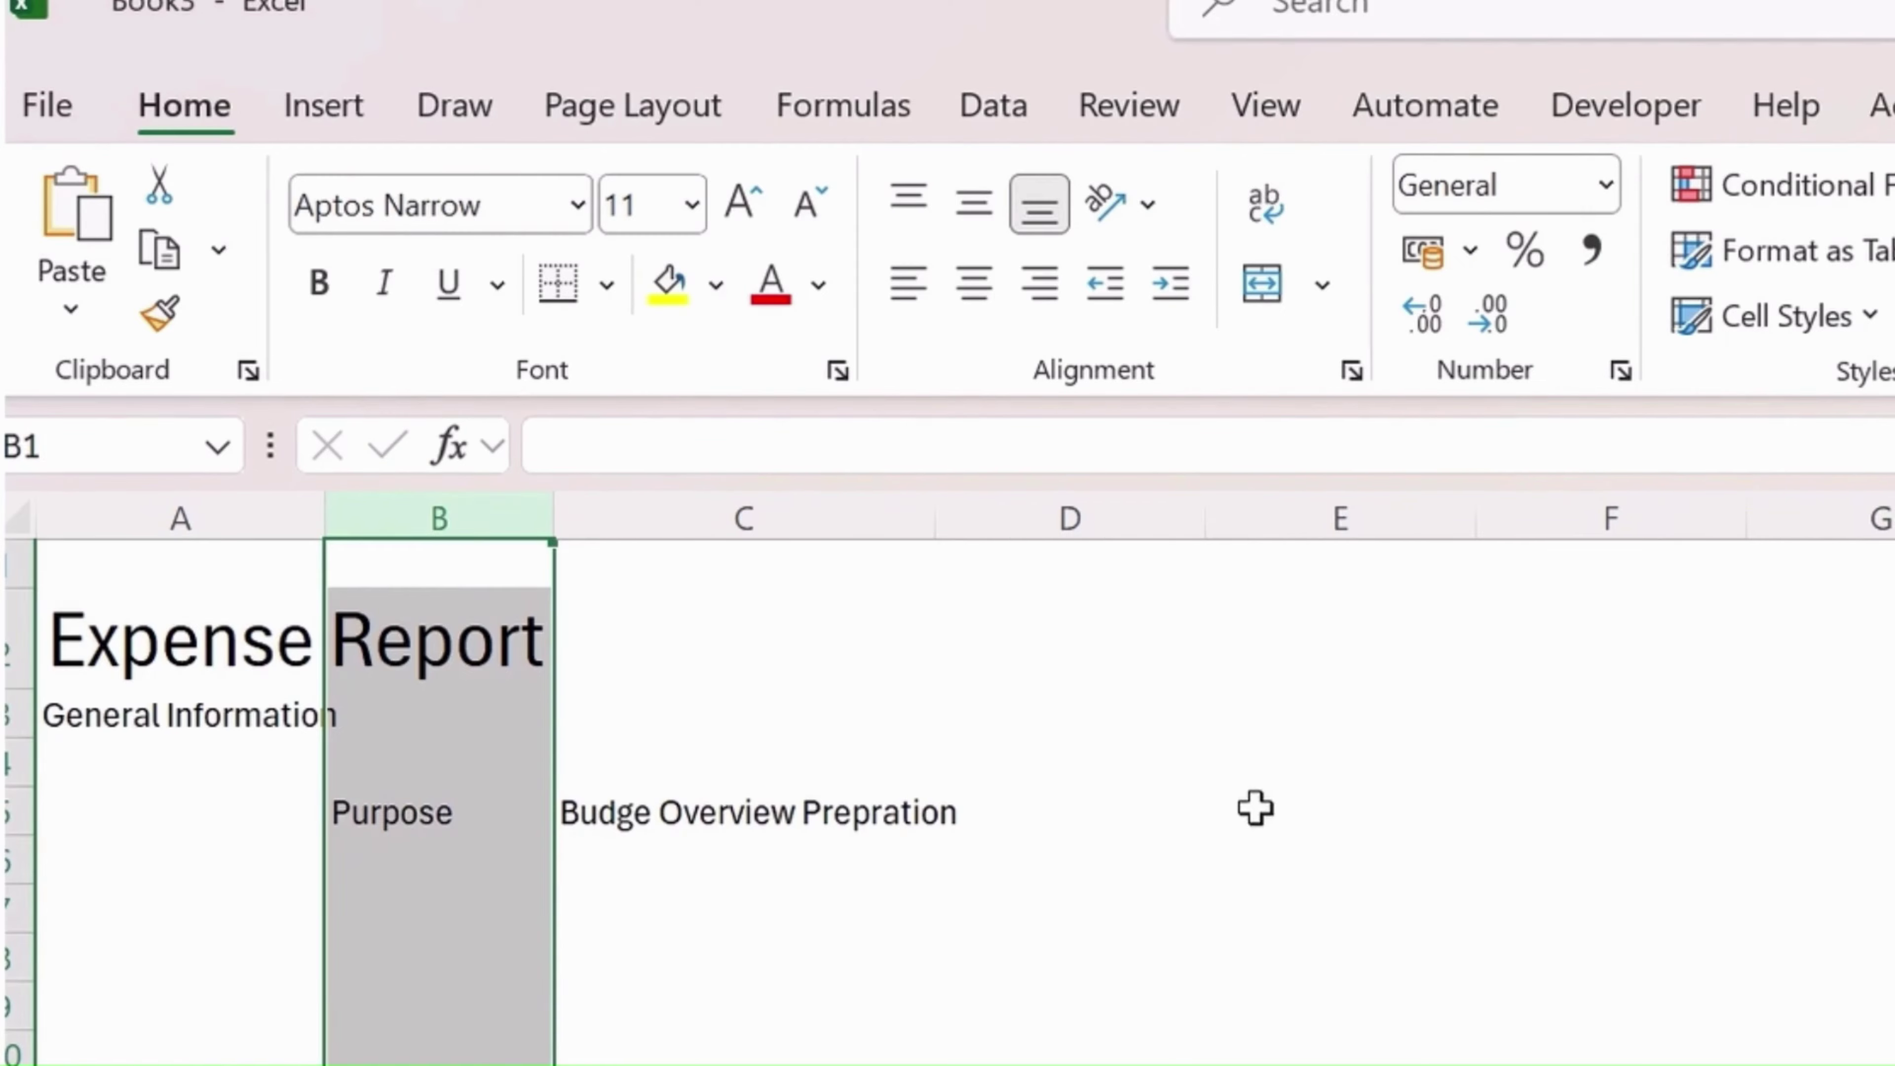
Enter the label "Statement Number" in E5 and the statement's number in F5, ending with cell G5 selected
{"action": "left_click", "coordinate": [1242, 780]}
{"action": "left_click", "coordinate": [1230, 809]}
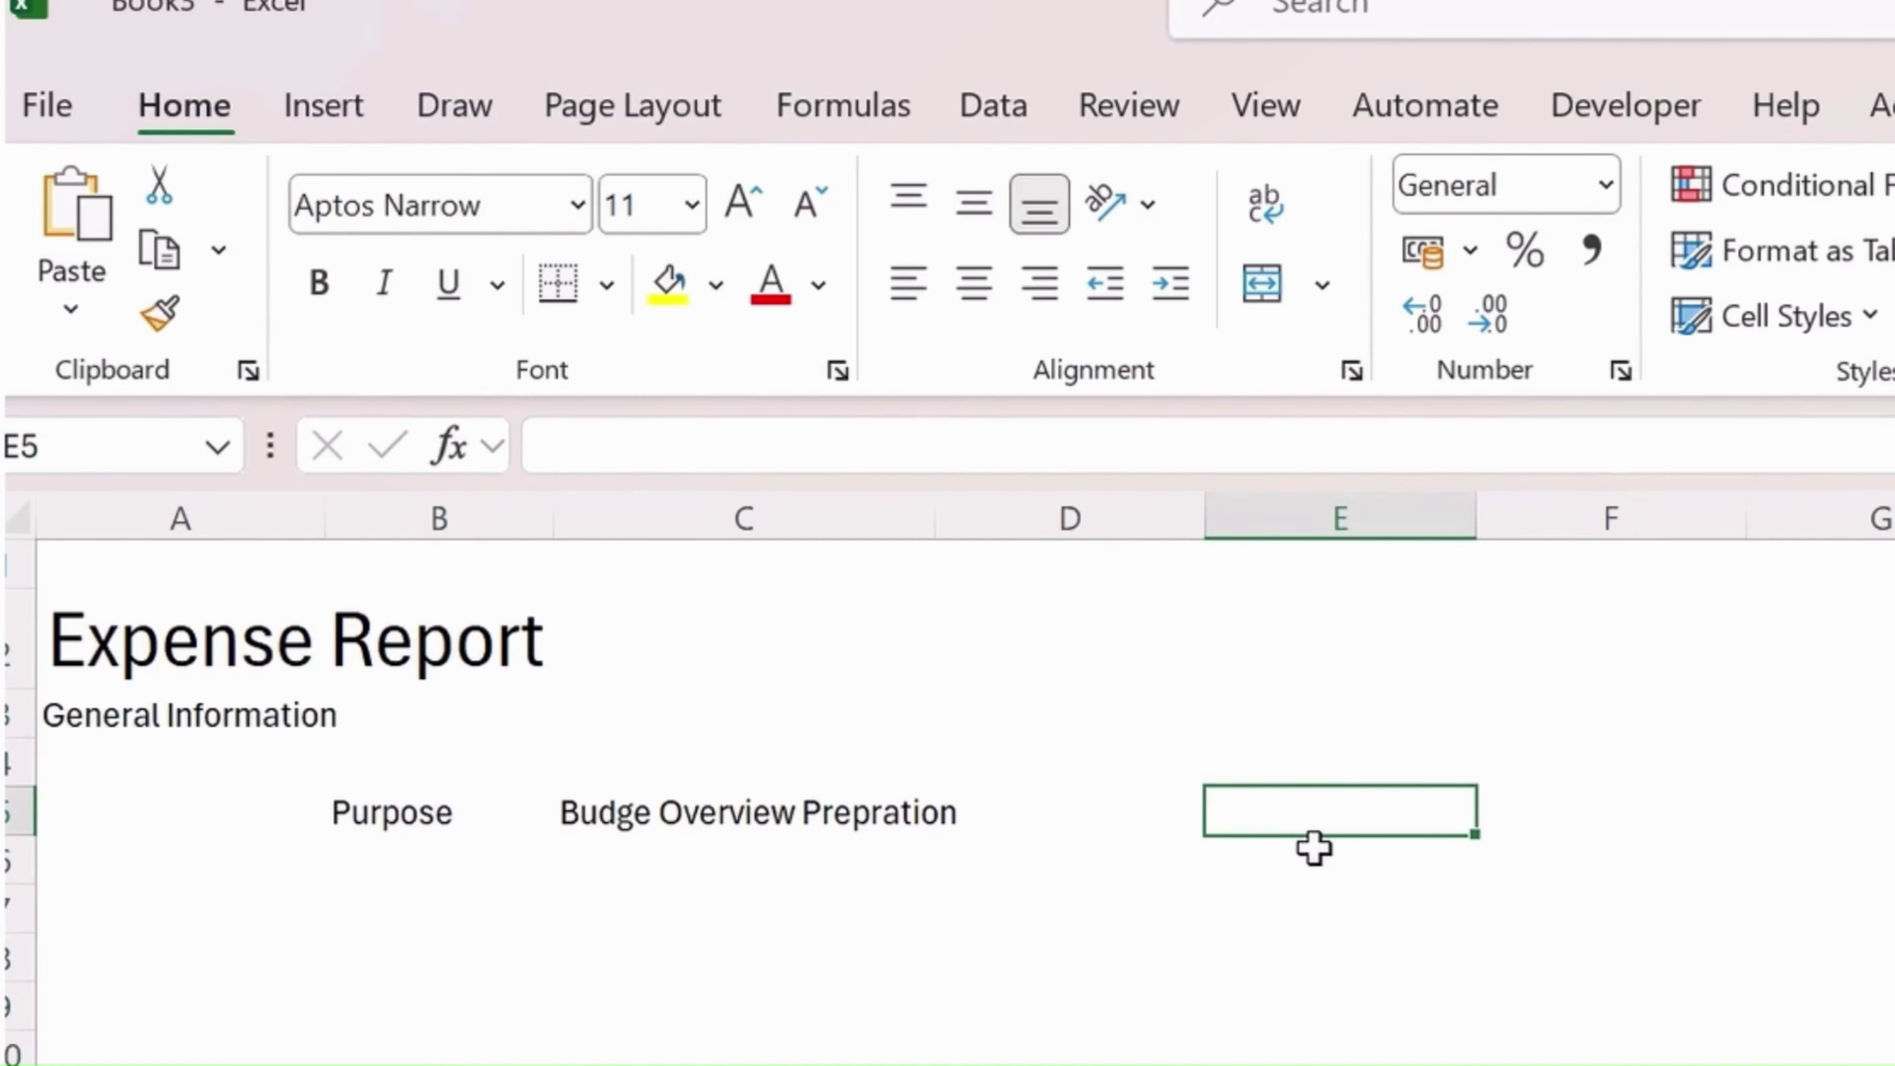
{"action": "type", "text": "Stat"}
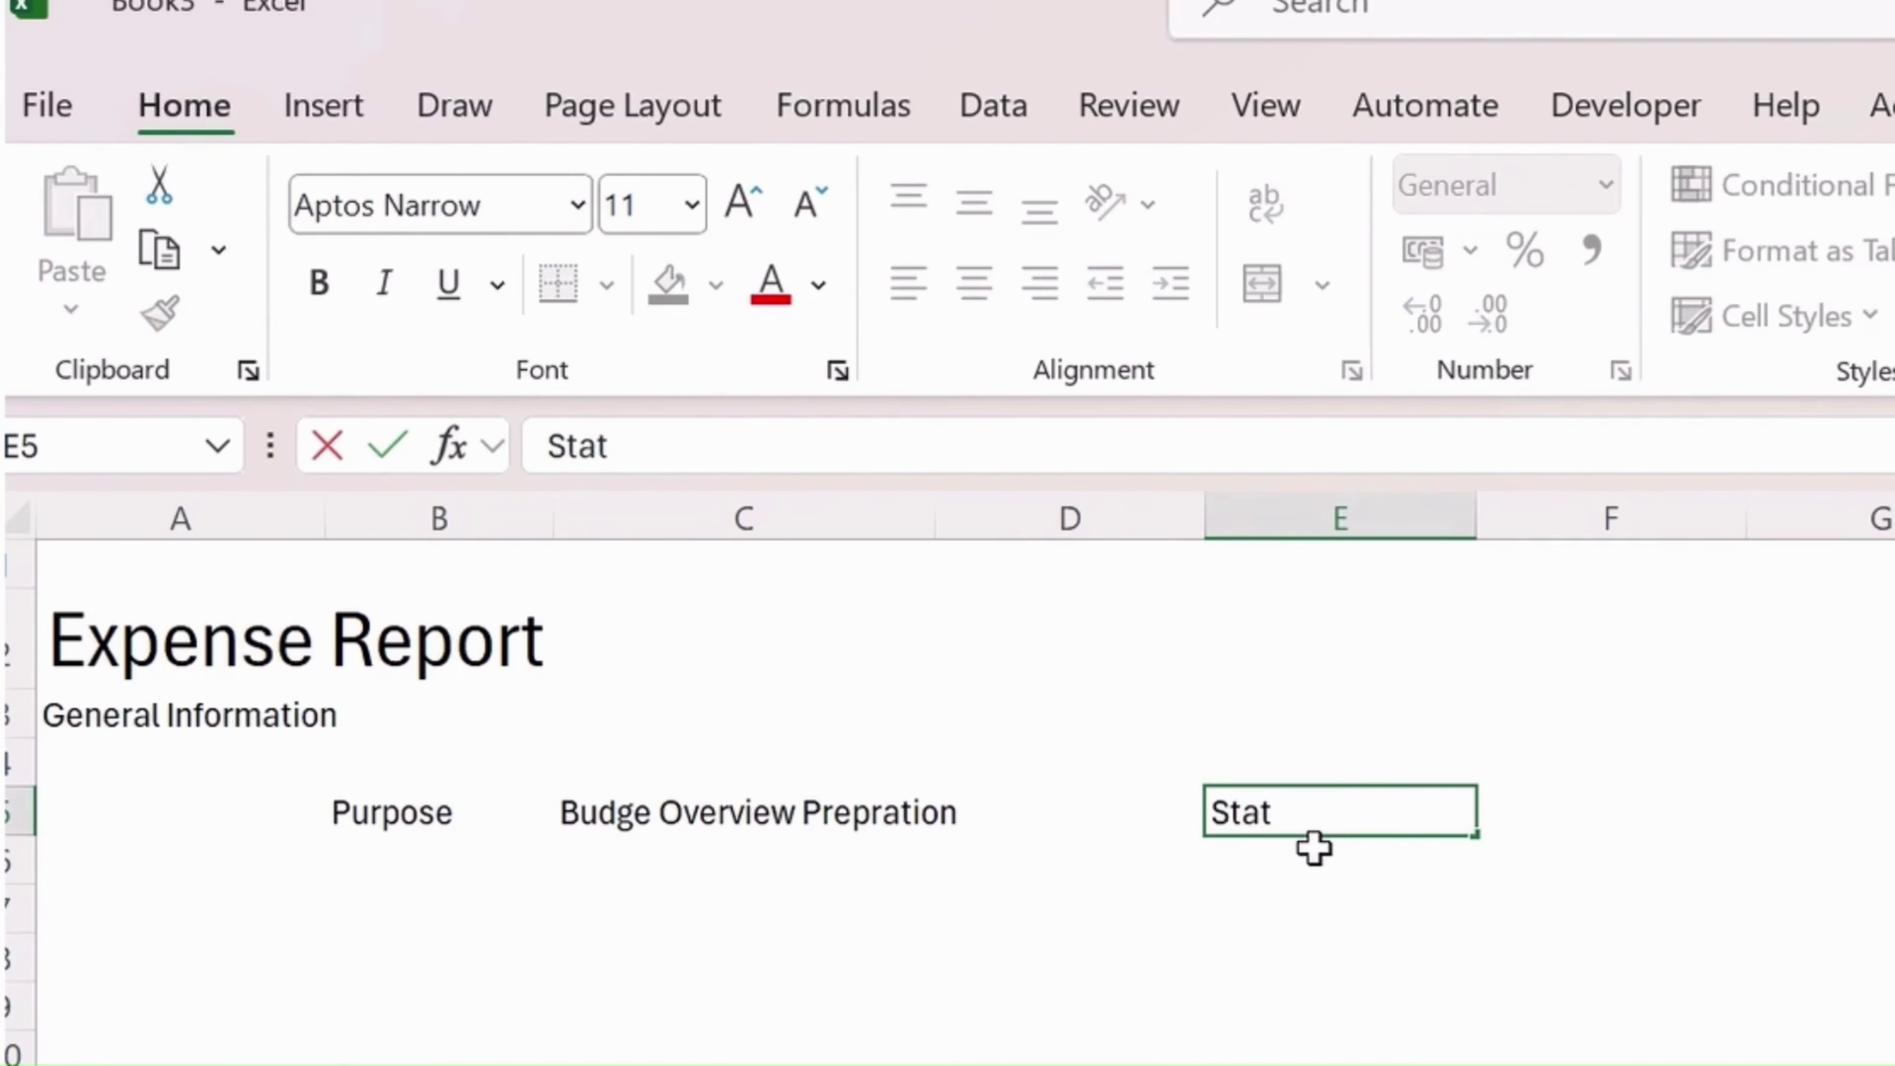
{"action": "type", "text": "ement Number"}
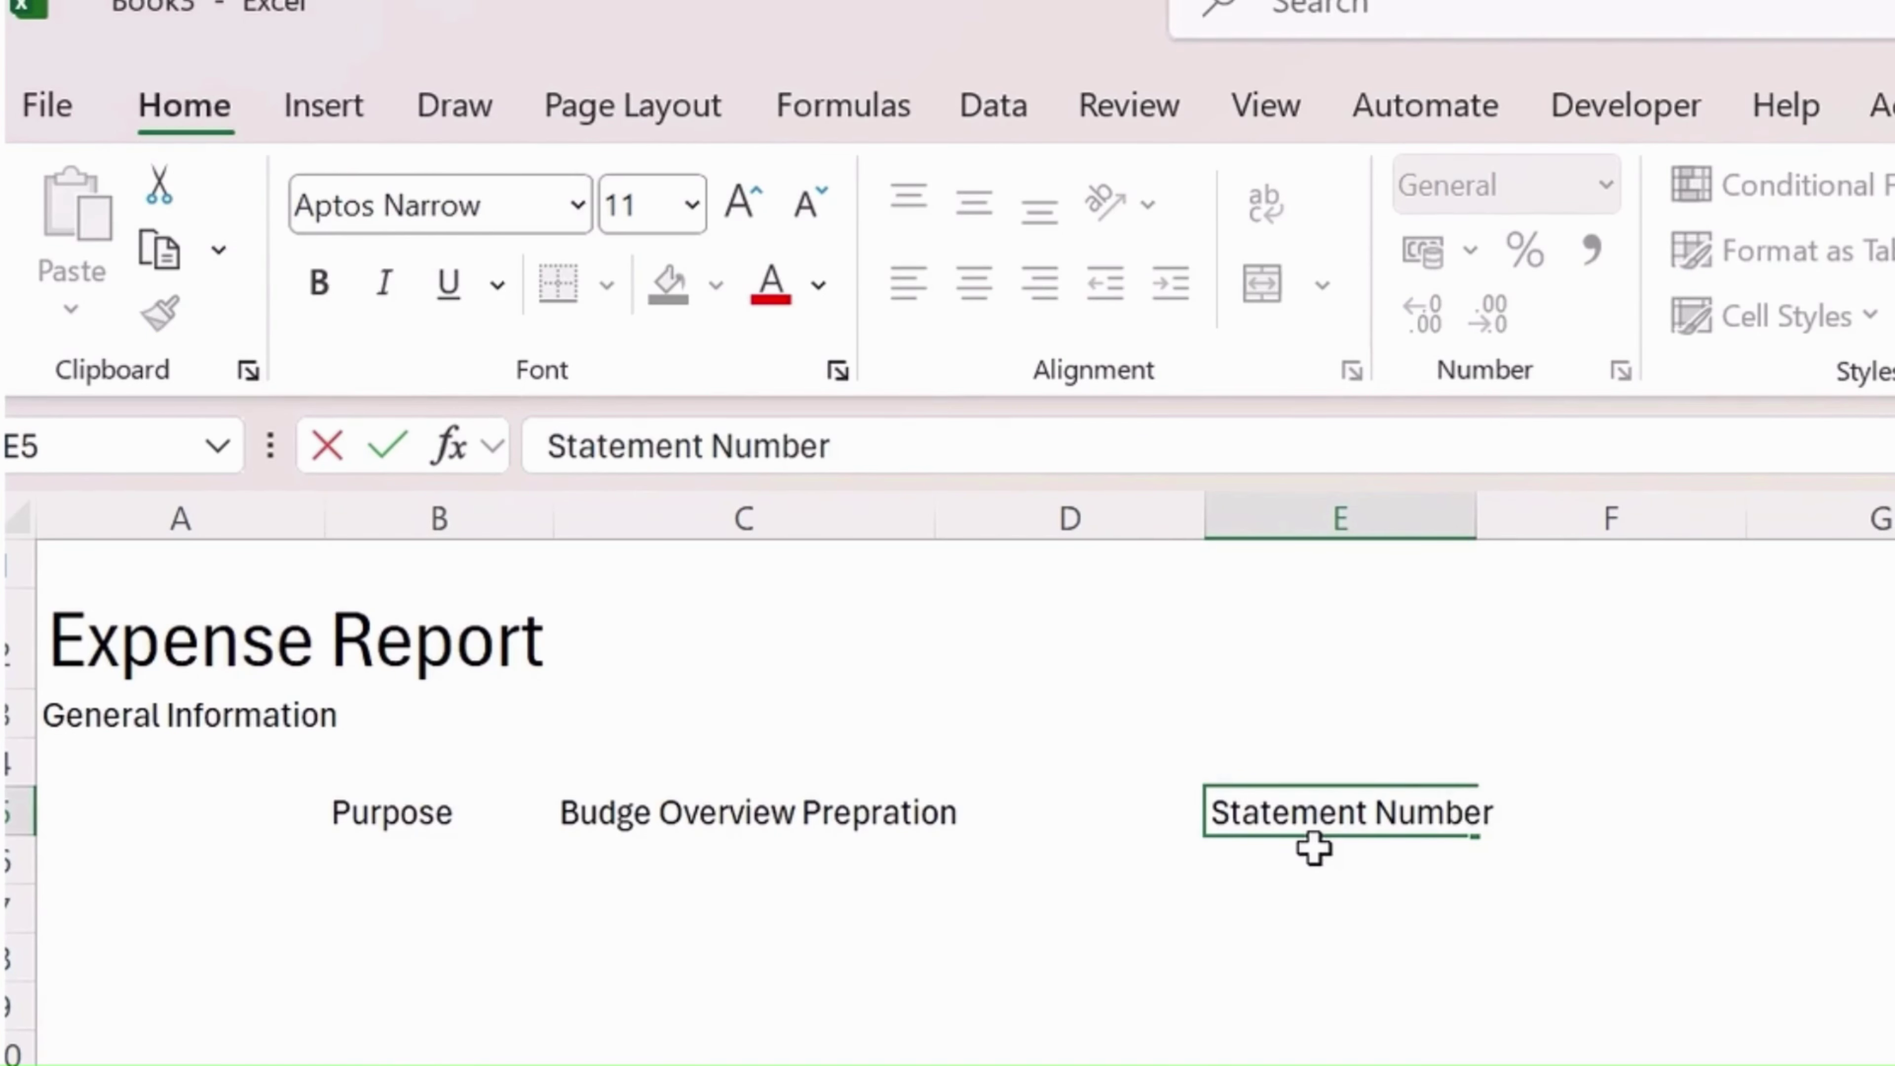
{"action": "key", "text": "Tab"}
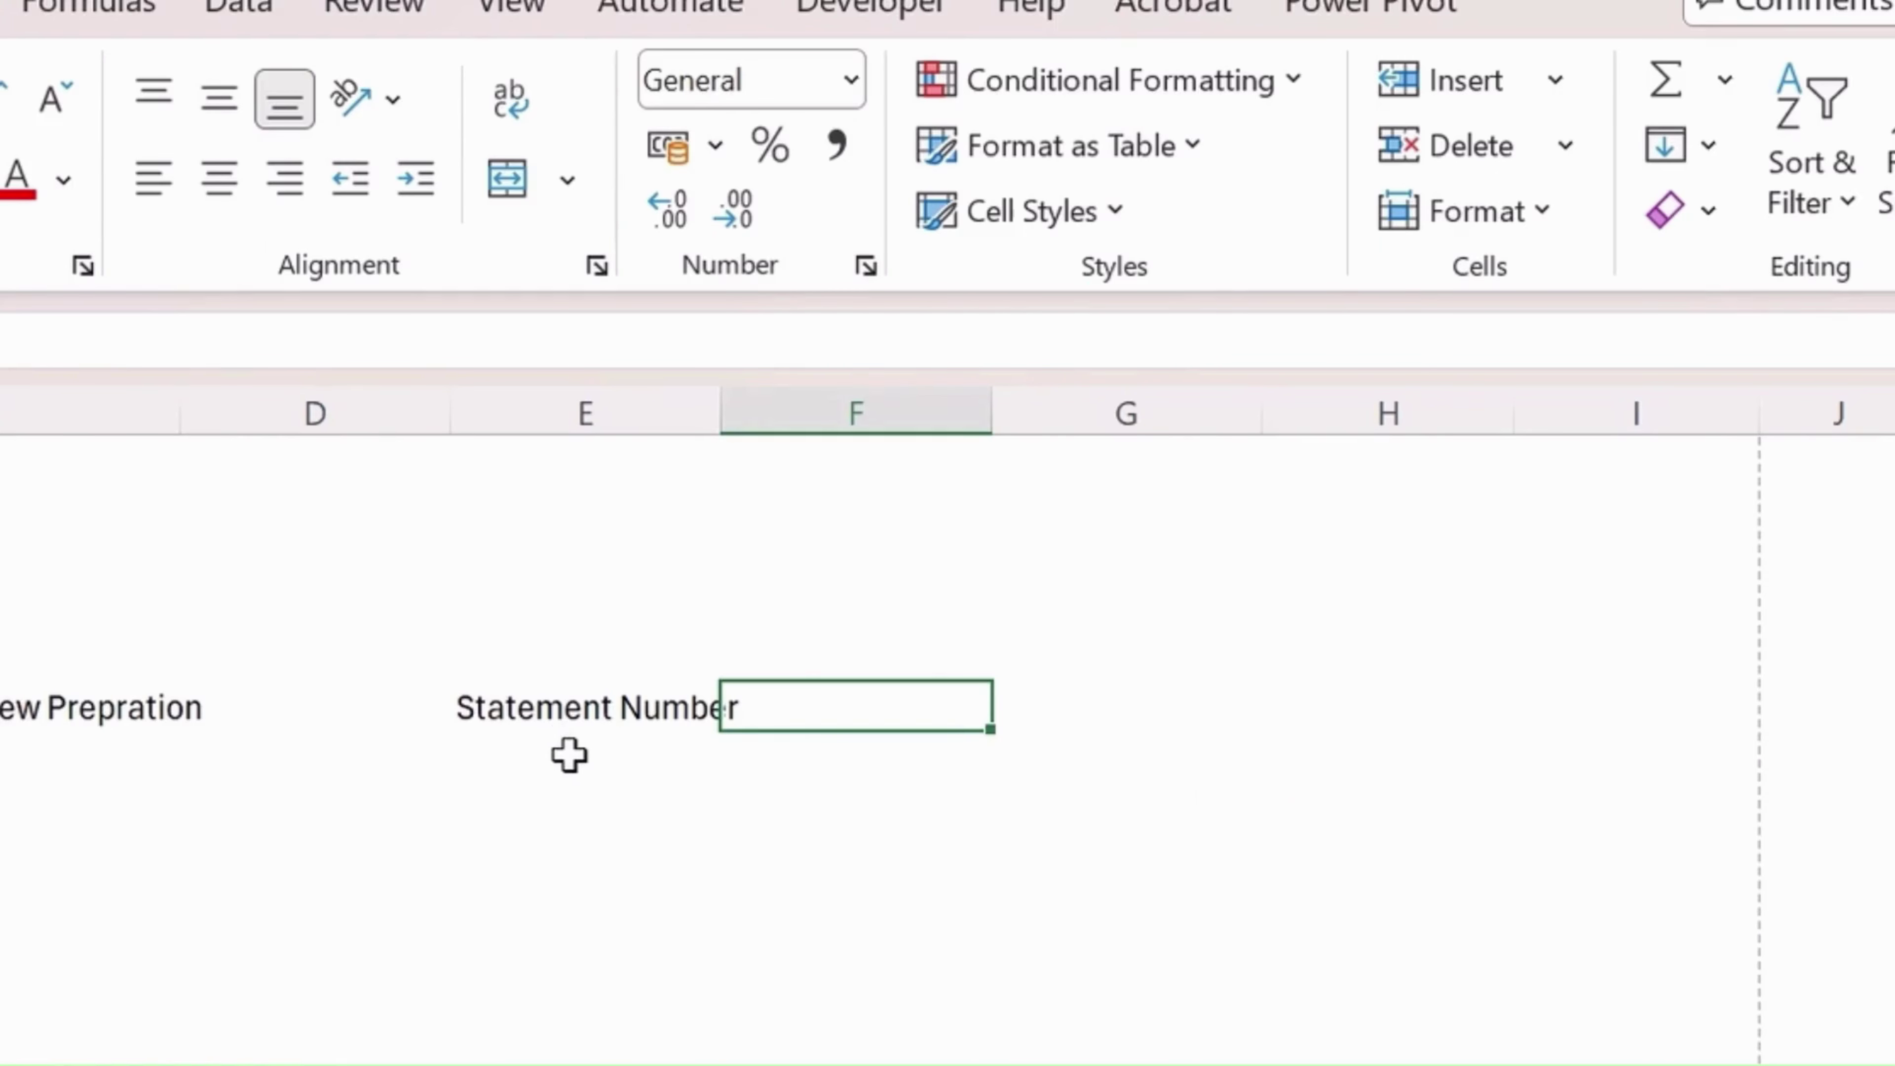
{"action": "type", "text": "879879"}
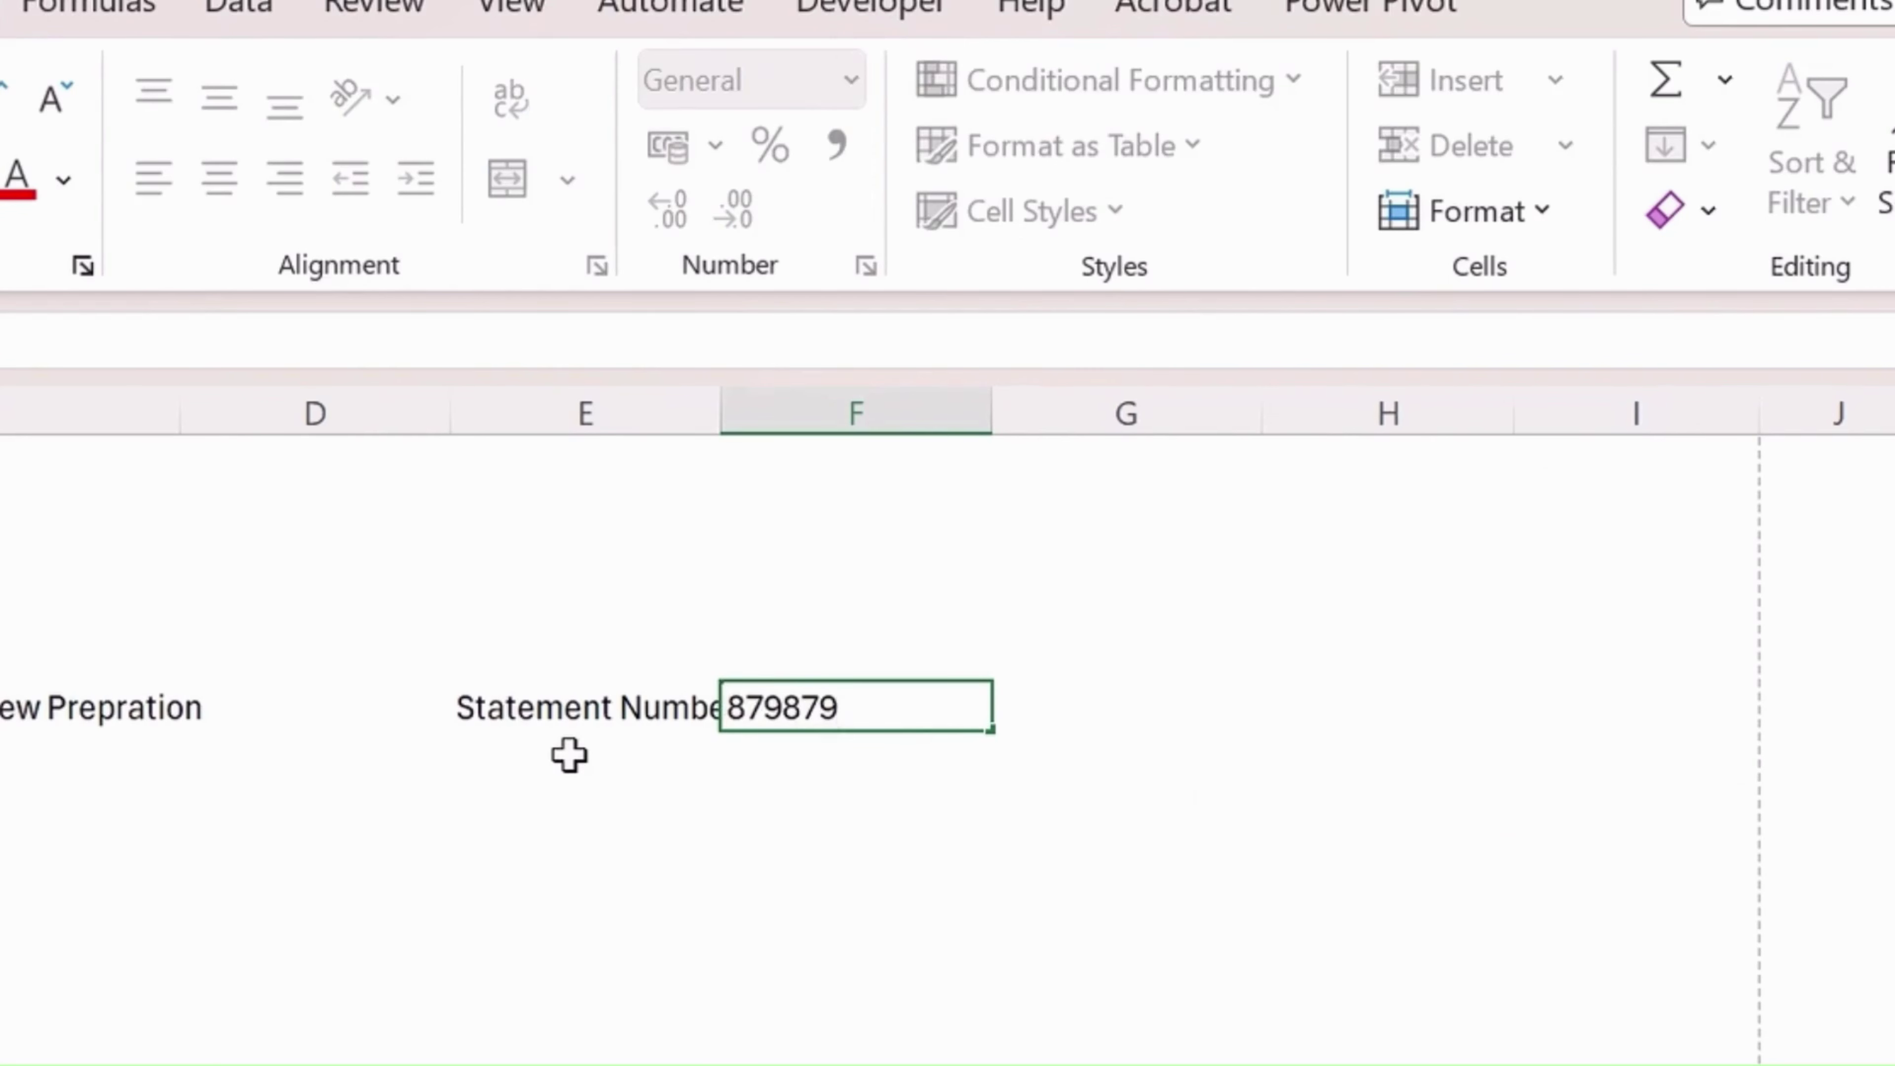
{"action": "key", "text": "Return"}
{"action": "key", "text": "Right"}
{"action": "key", "text": "Right"}
{"action": "key", "text": "Right"}
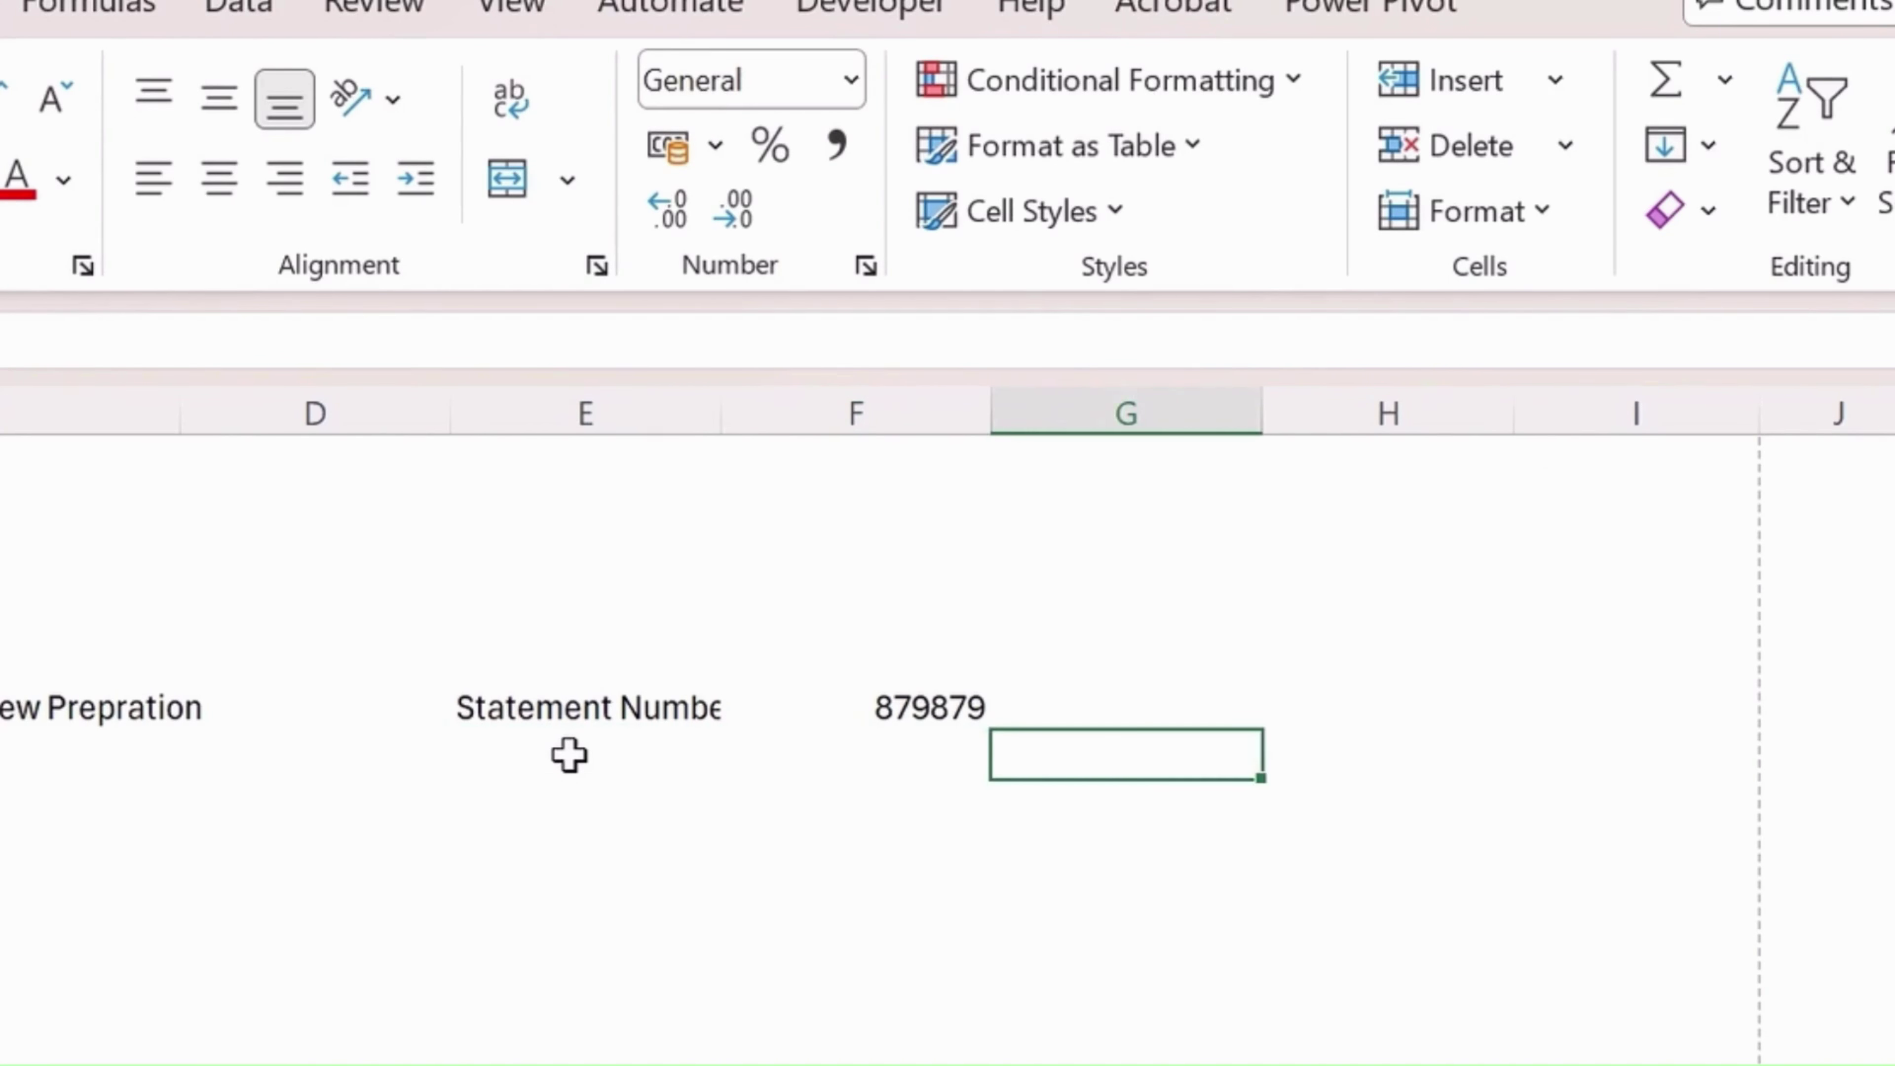
{"action": "key", "text": "Up"}
{"action": "key", "text": "Left"}
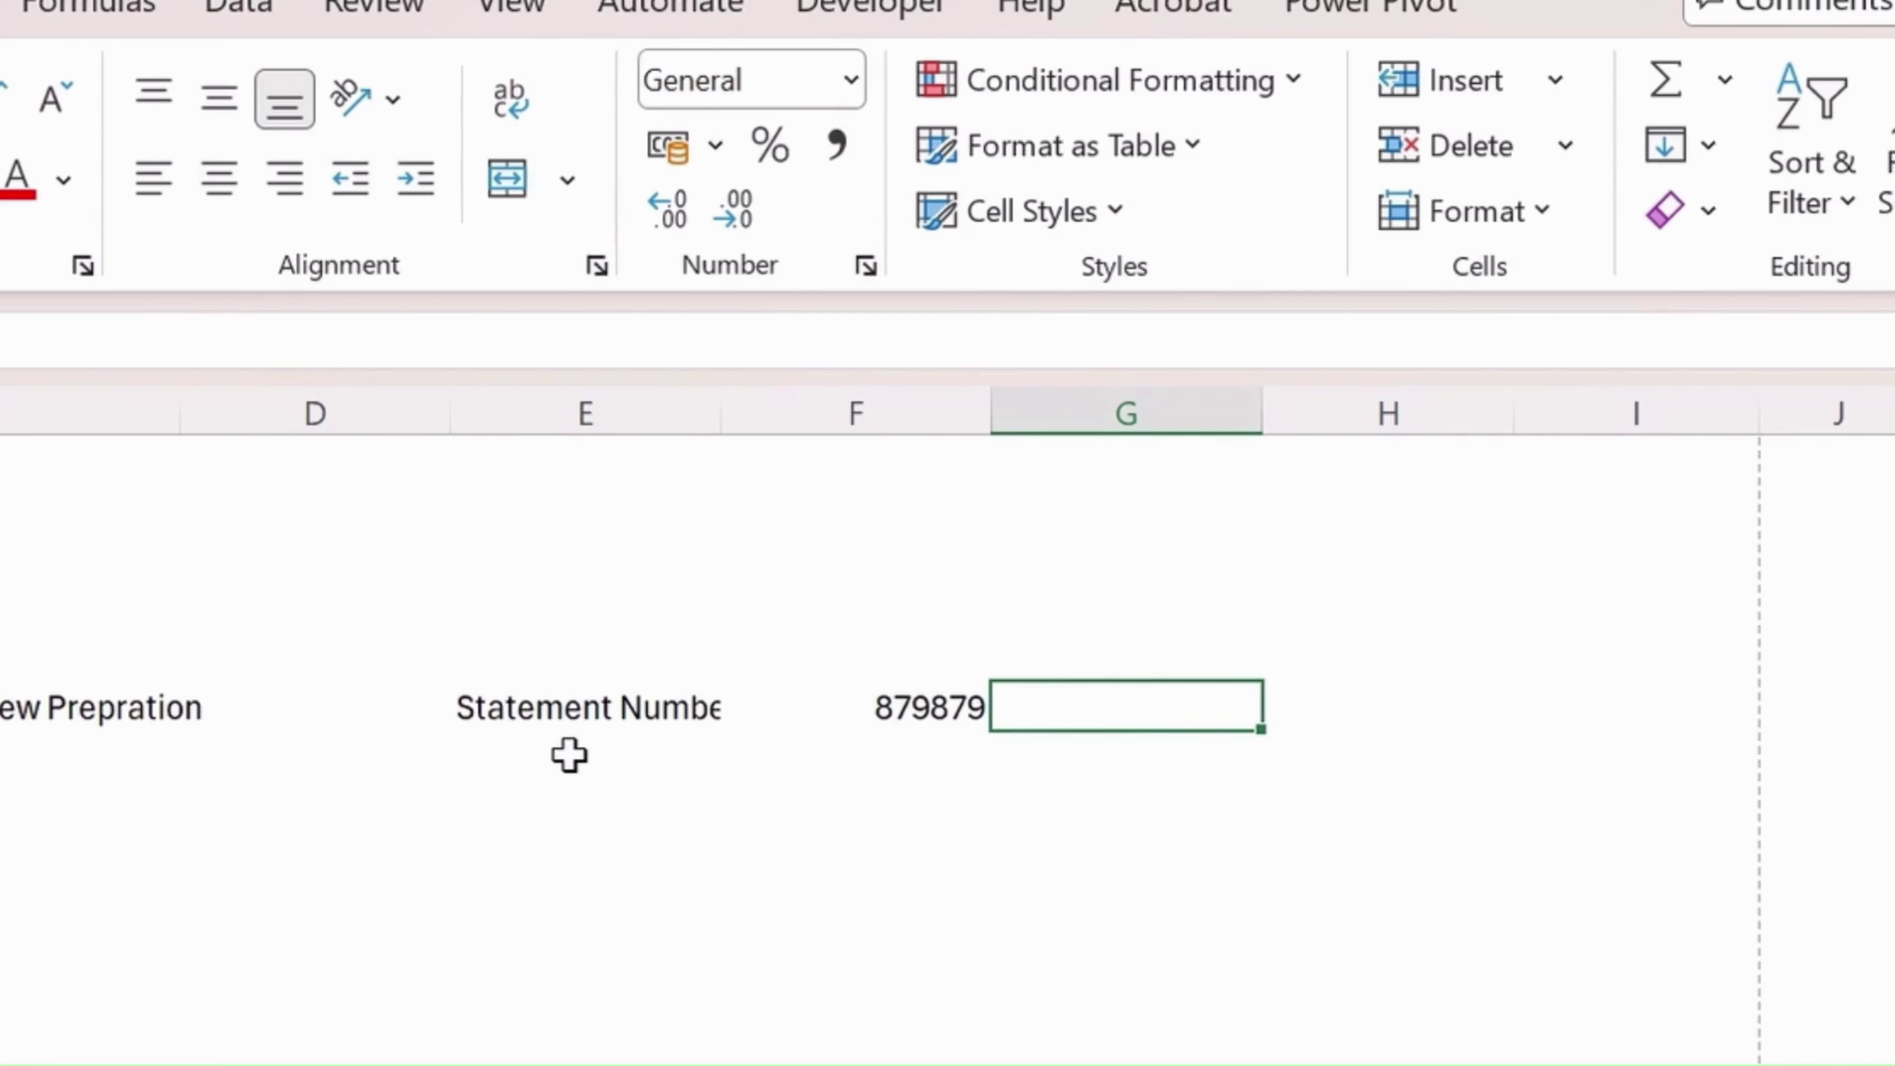
Merge and center cells H4:I4 and enter the heading "Pay Period" in the merged cell
{"action": "key", "text": "Right"}
{"action": "key", "text": "Up"}
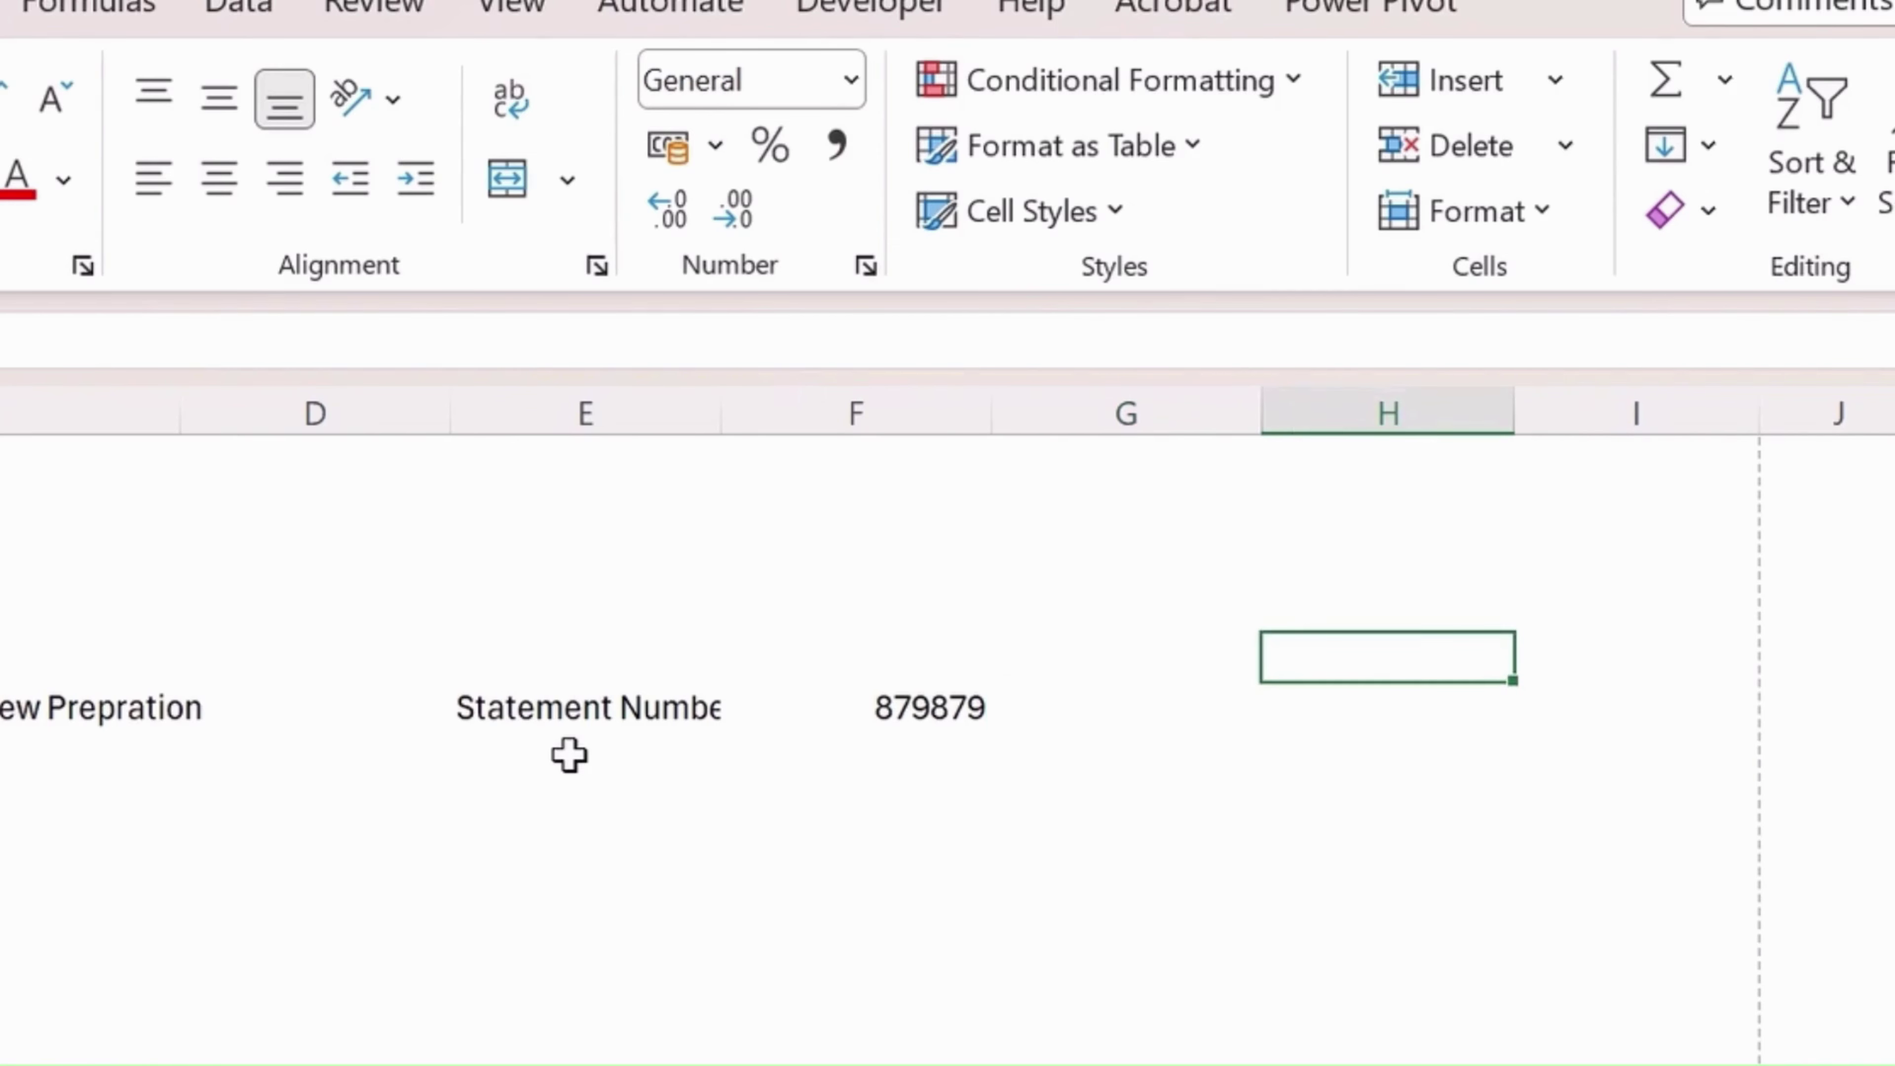
{"action": "key", "text": "Left"}
{"action": "key", "text": "Right"}
{"action": "key", "text": "shift+Right"}
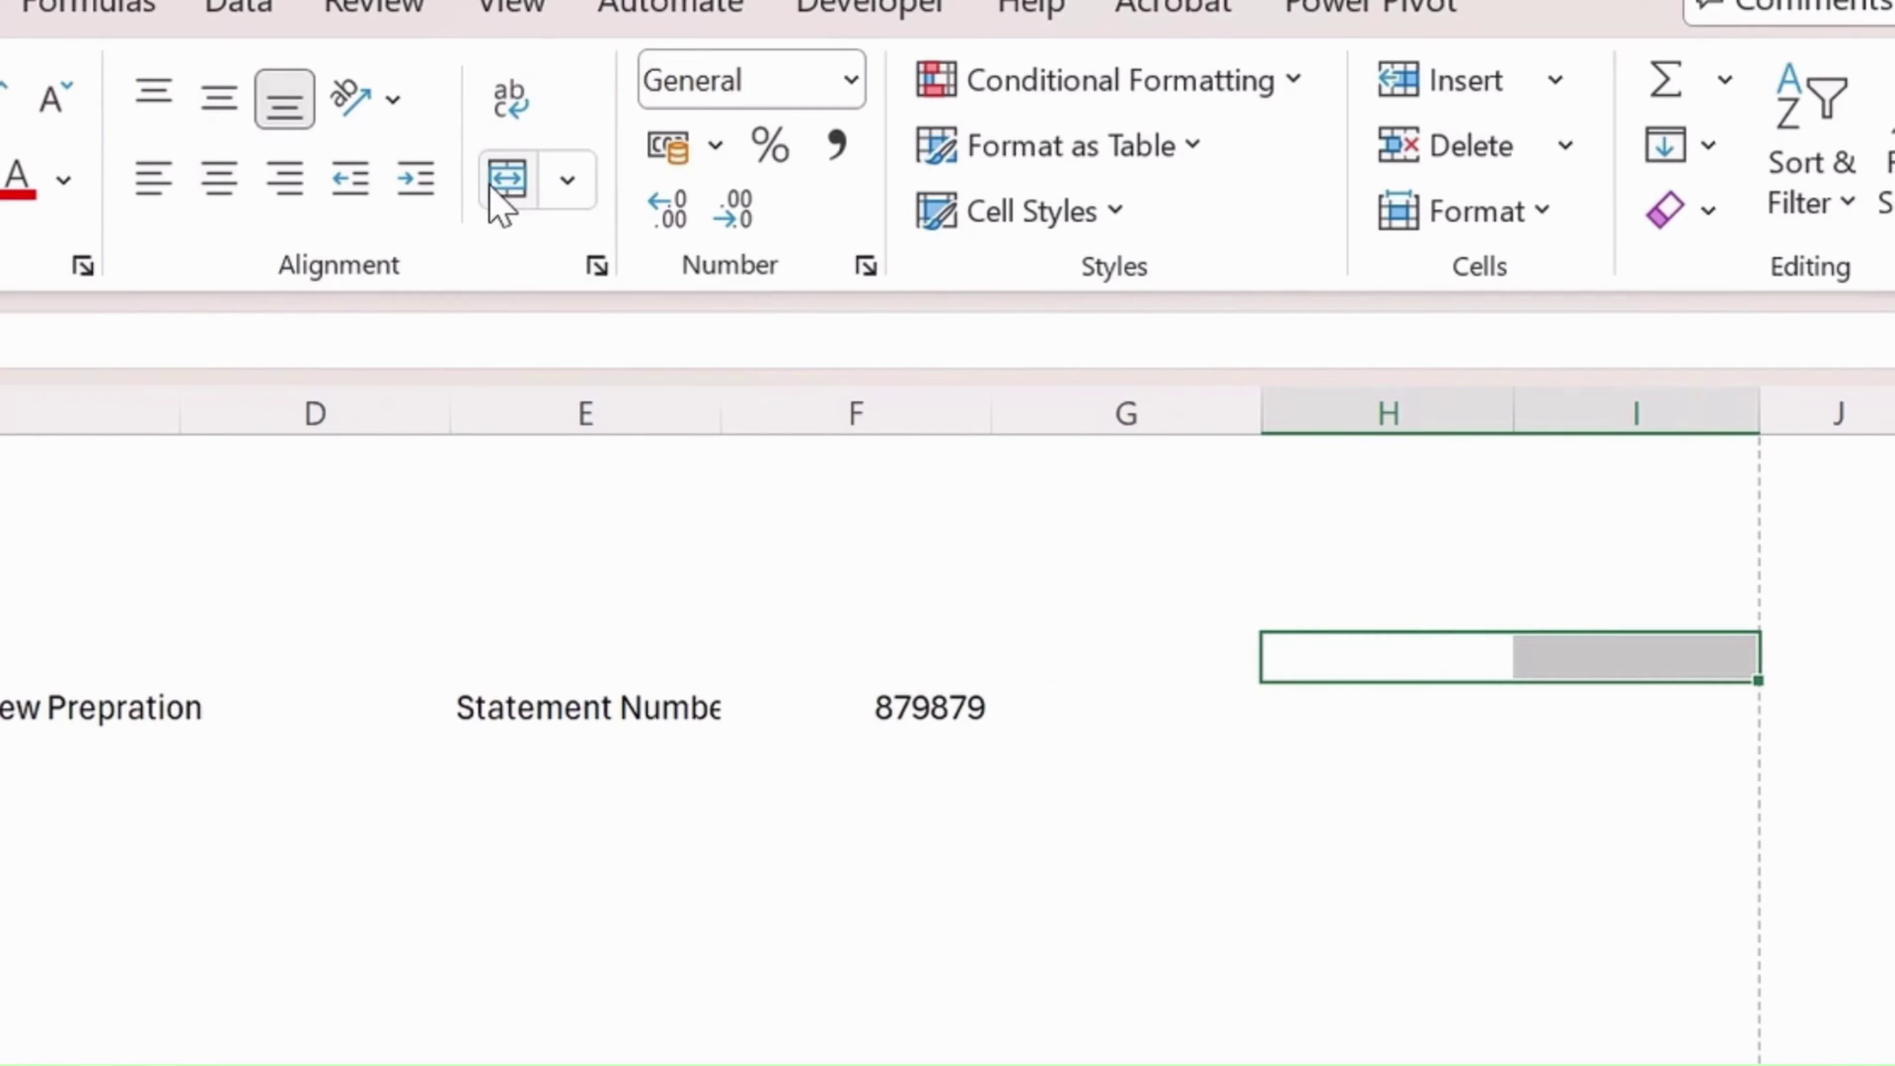
{"action": "left_click", "coordinate": [508, 186]}
{"action": "left_click", "coordinate": [1409, 715]}
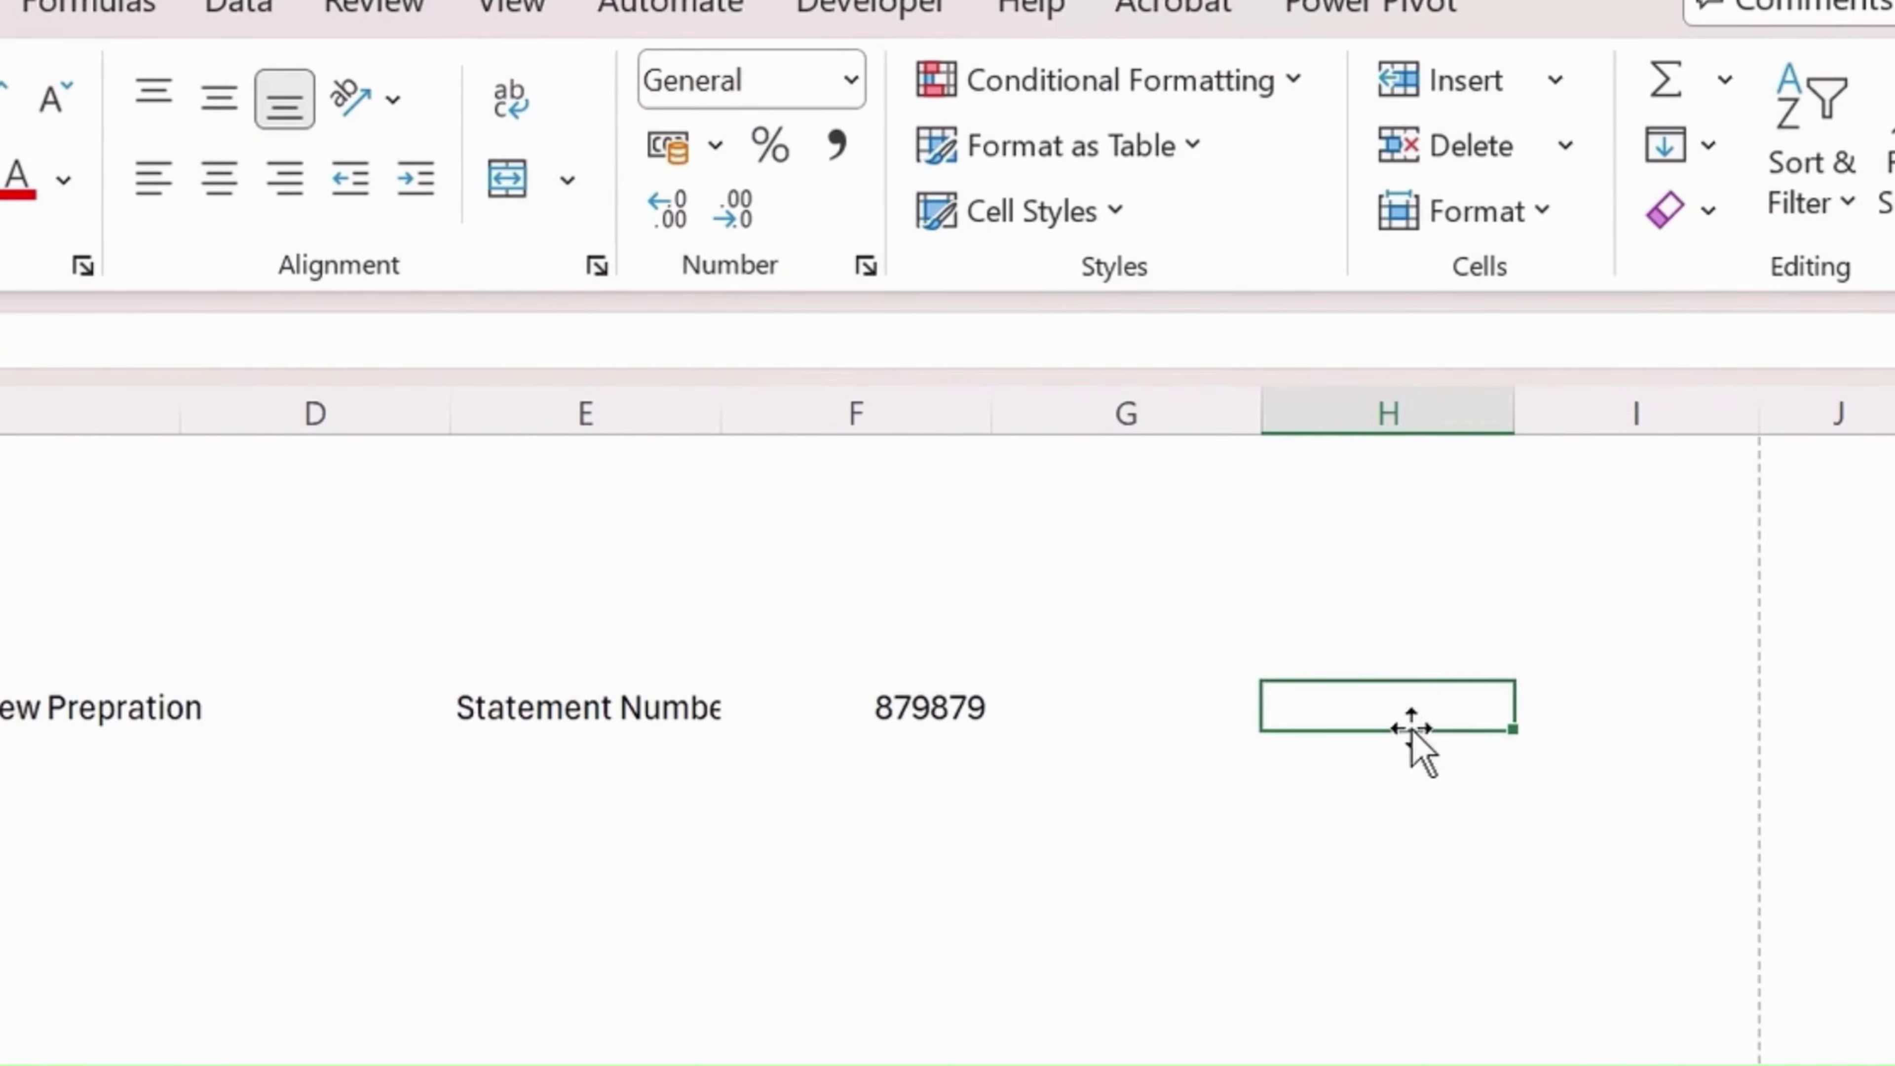
{"action": "key", "text": "Up"}
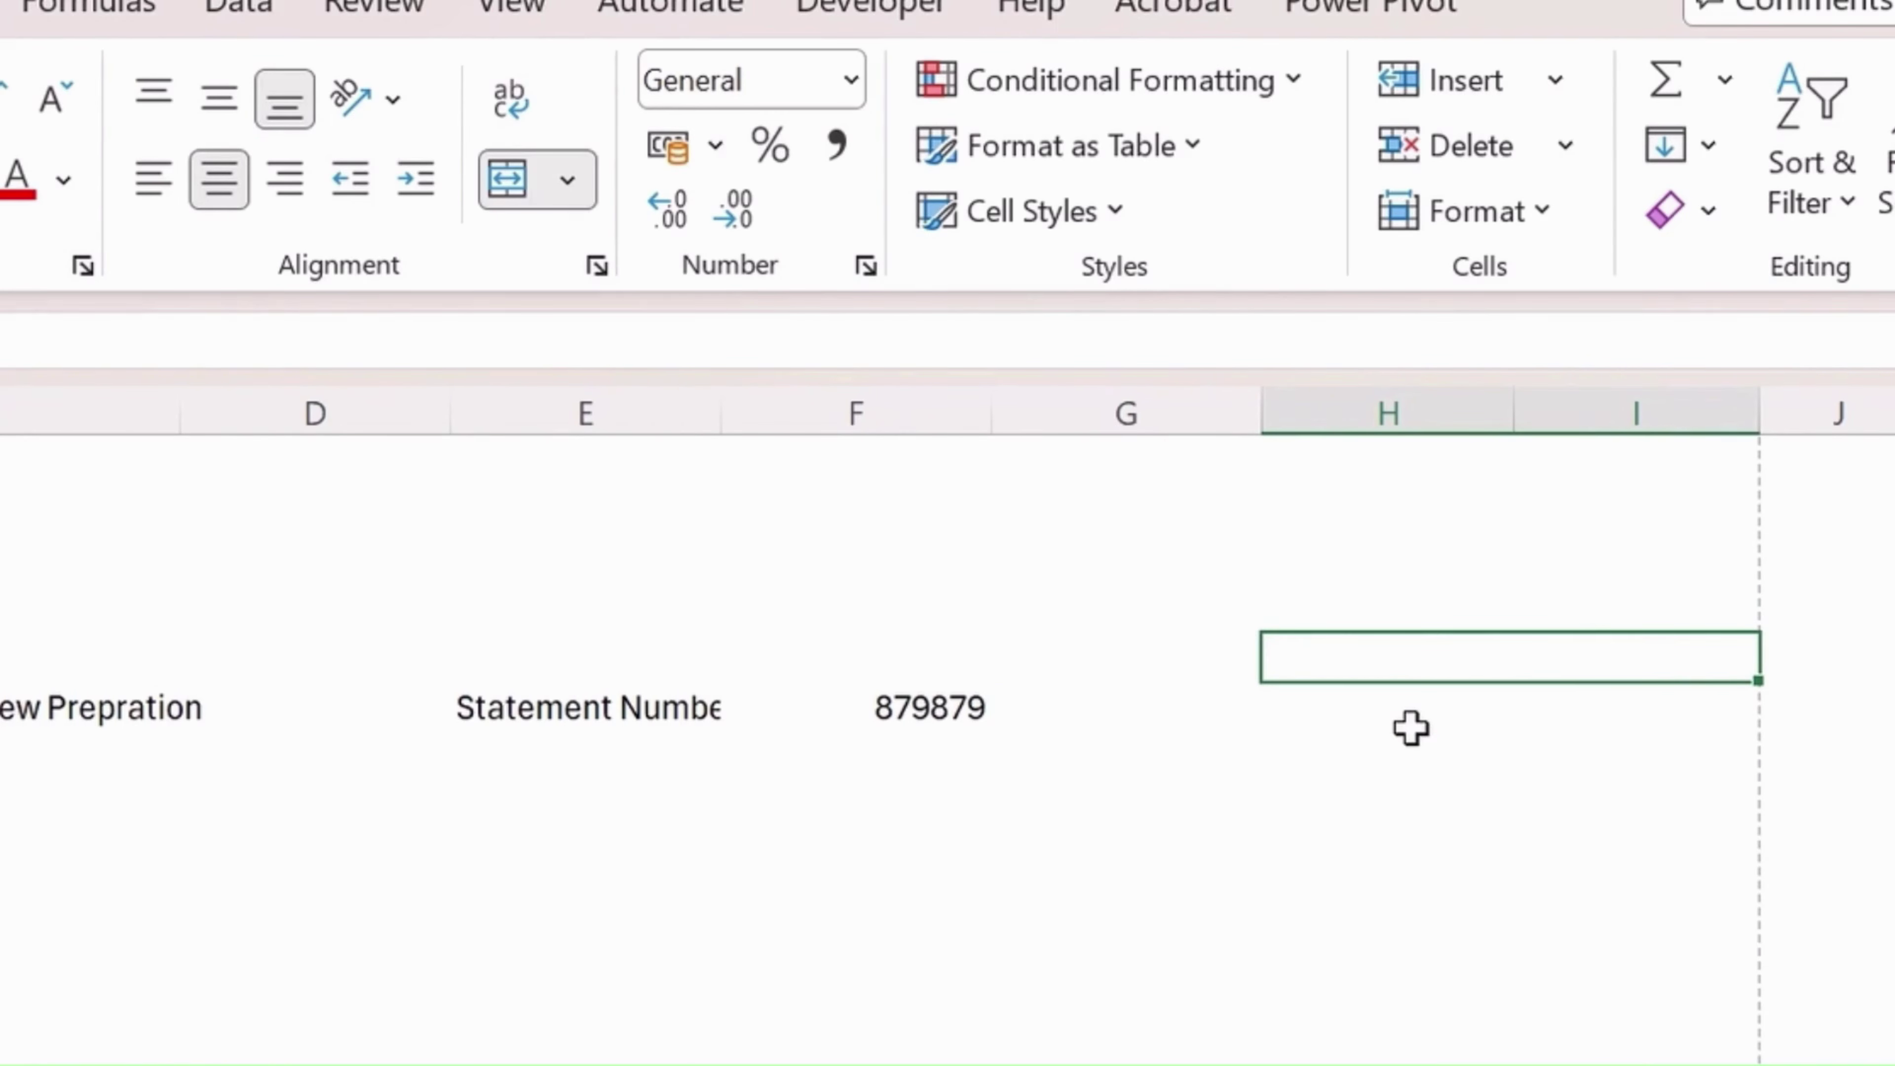
{"action": "type", "text": "Pay Perio"}
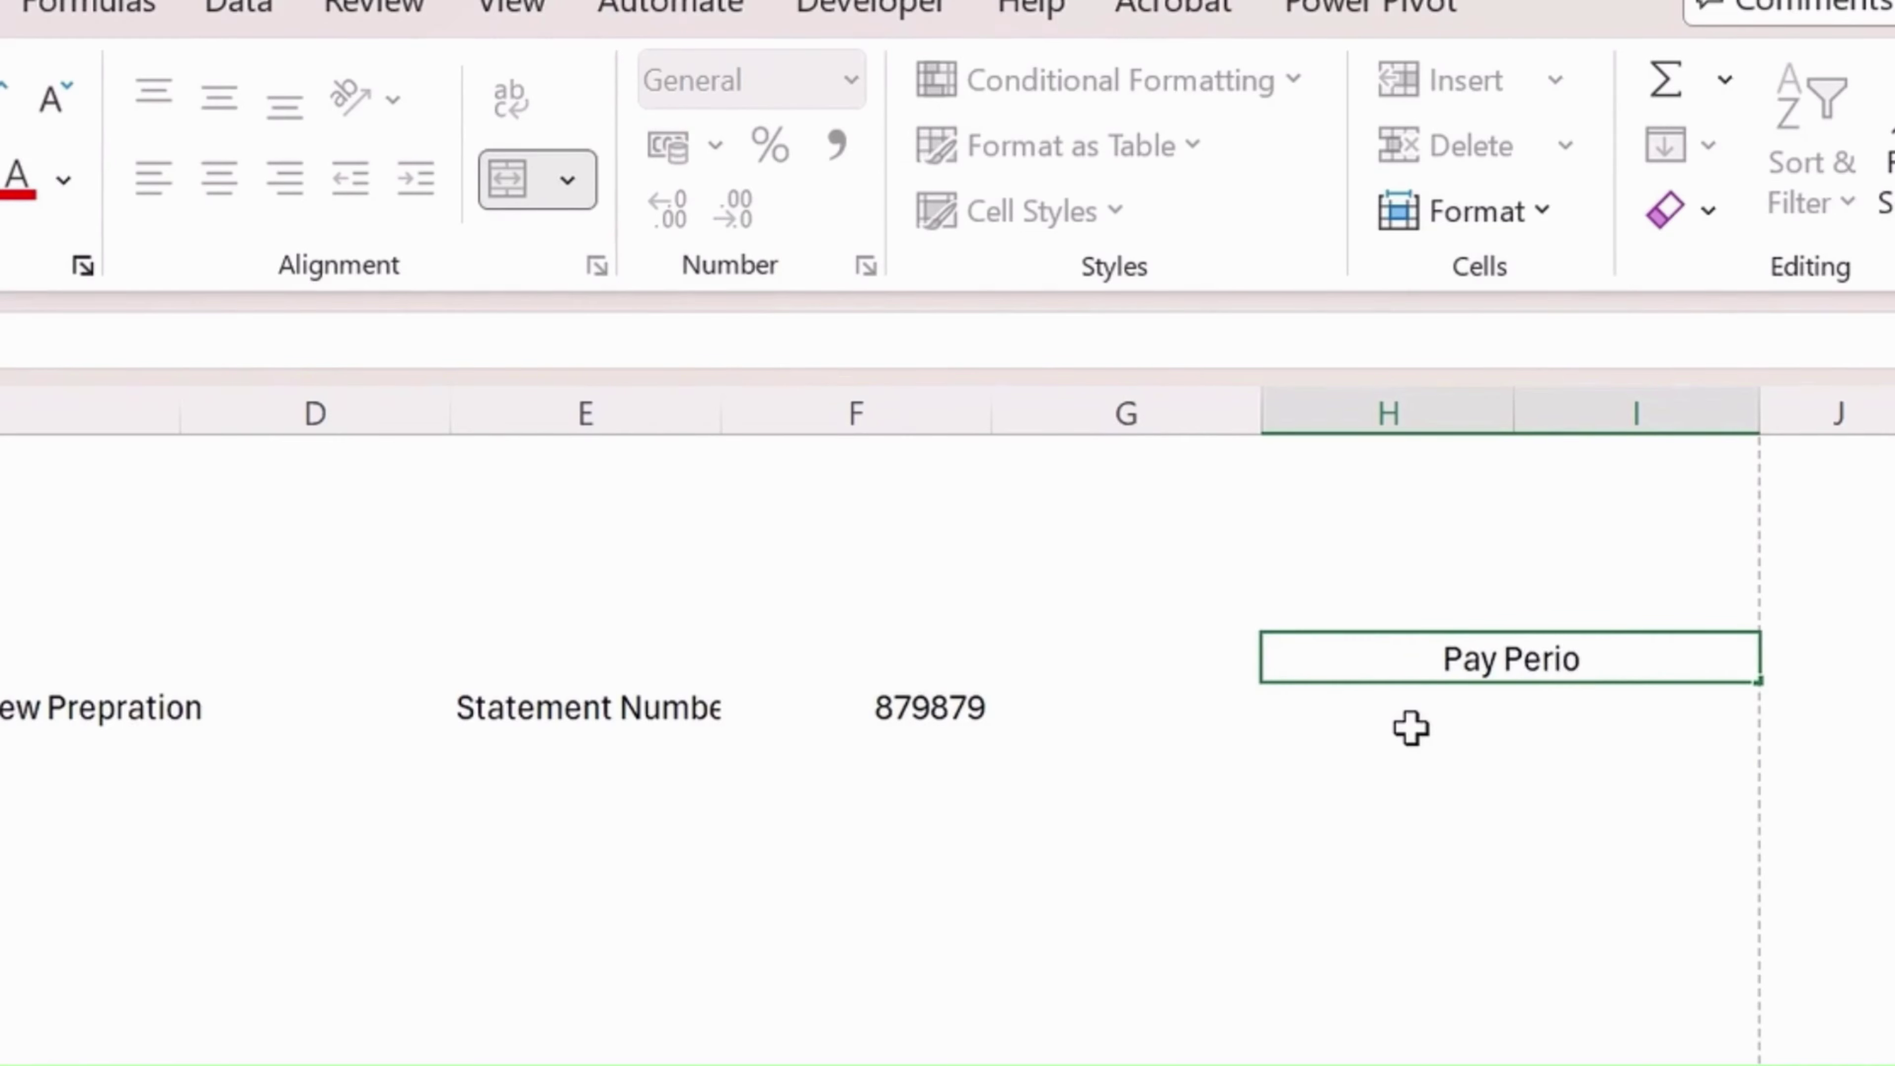
{"action": "type", "text": "d"}
{"action": "key", "text": "Return"}
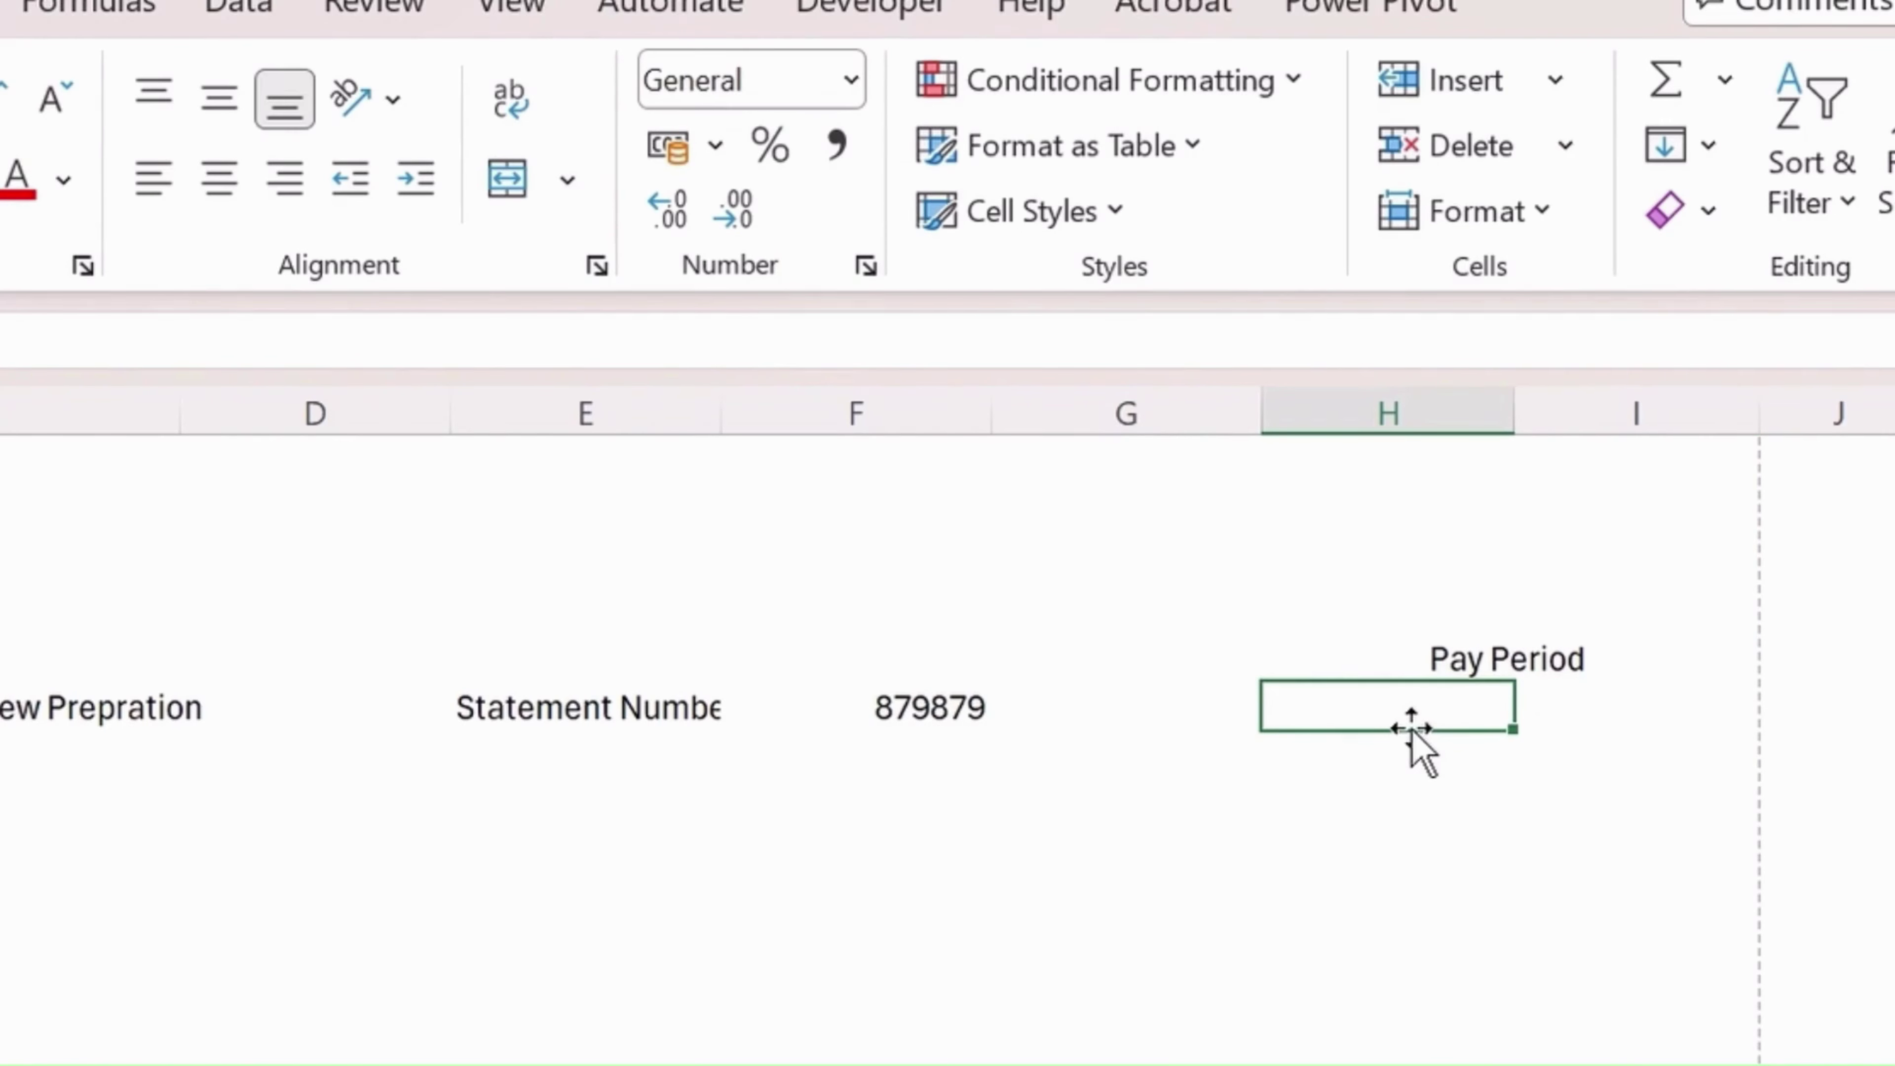
Enter the current date, 20-05-2026, in both H5 and I5 under the Pay Period heading
{"action": "key", "text": "ctrl+semicolon"}
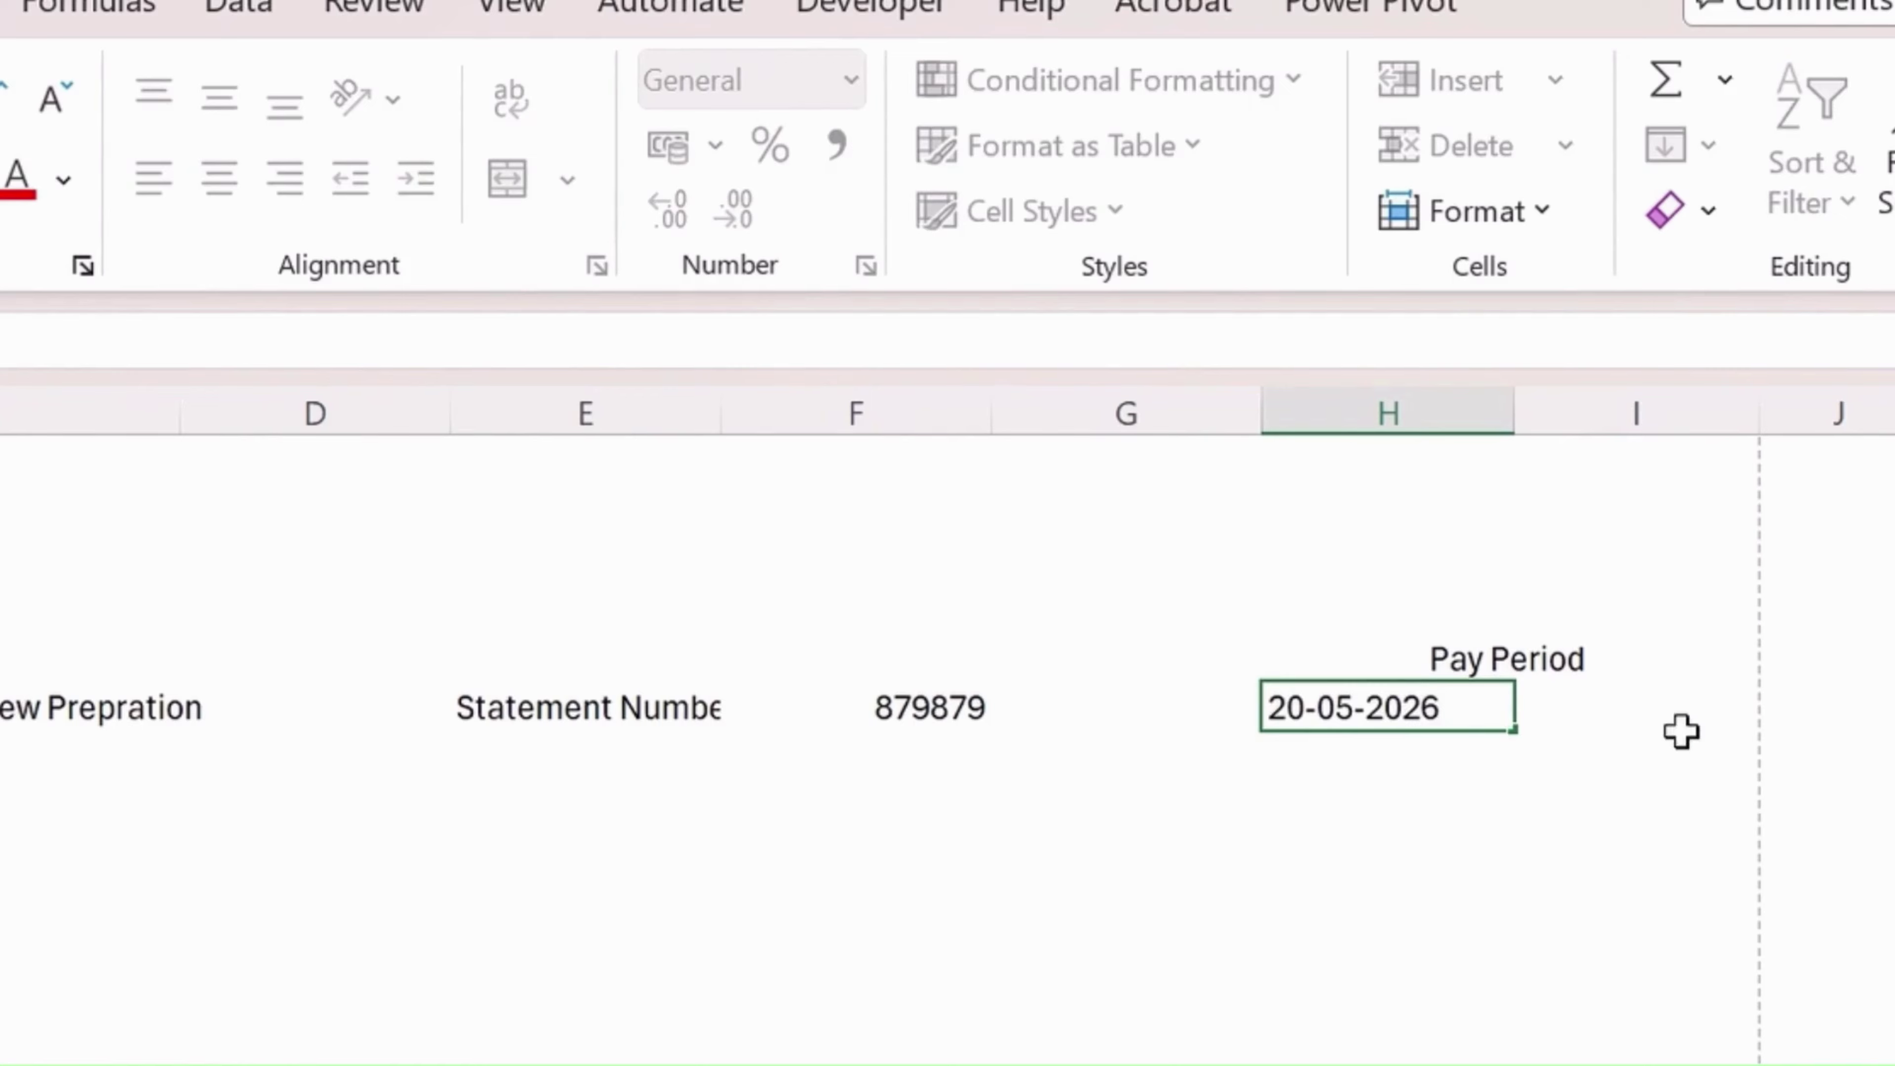
{"action": "left_click", "coordinate": [1676, 713]}
{"action": "key", "text": "ctrl+semicolon"}
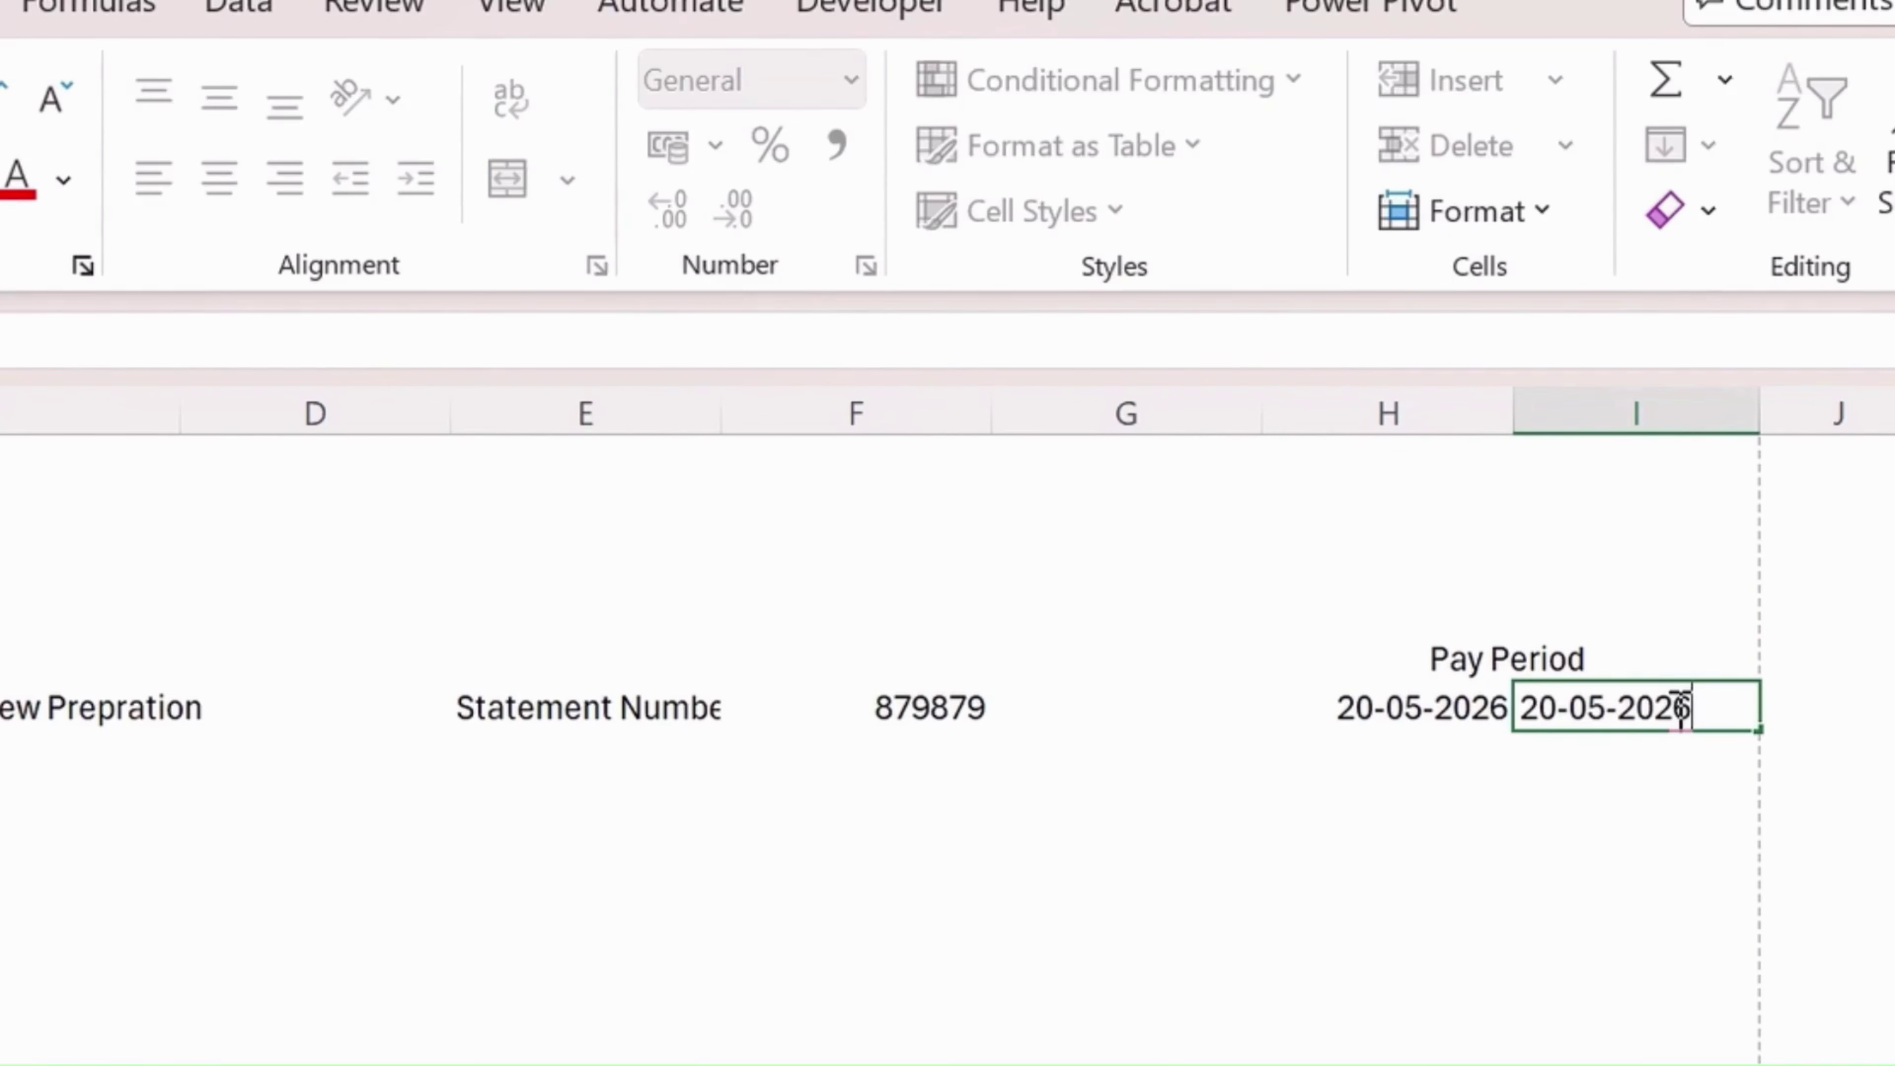
{"action": "left_click", "coordinate": [1492, 935]}
Change the pay period's first date in H5 to 01-05-2026
{"action": "left_click", "coordinate": [1454, 709]}
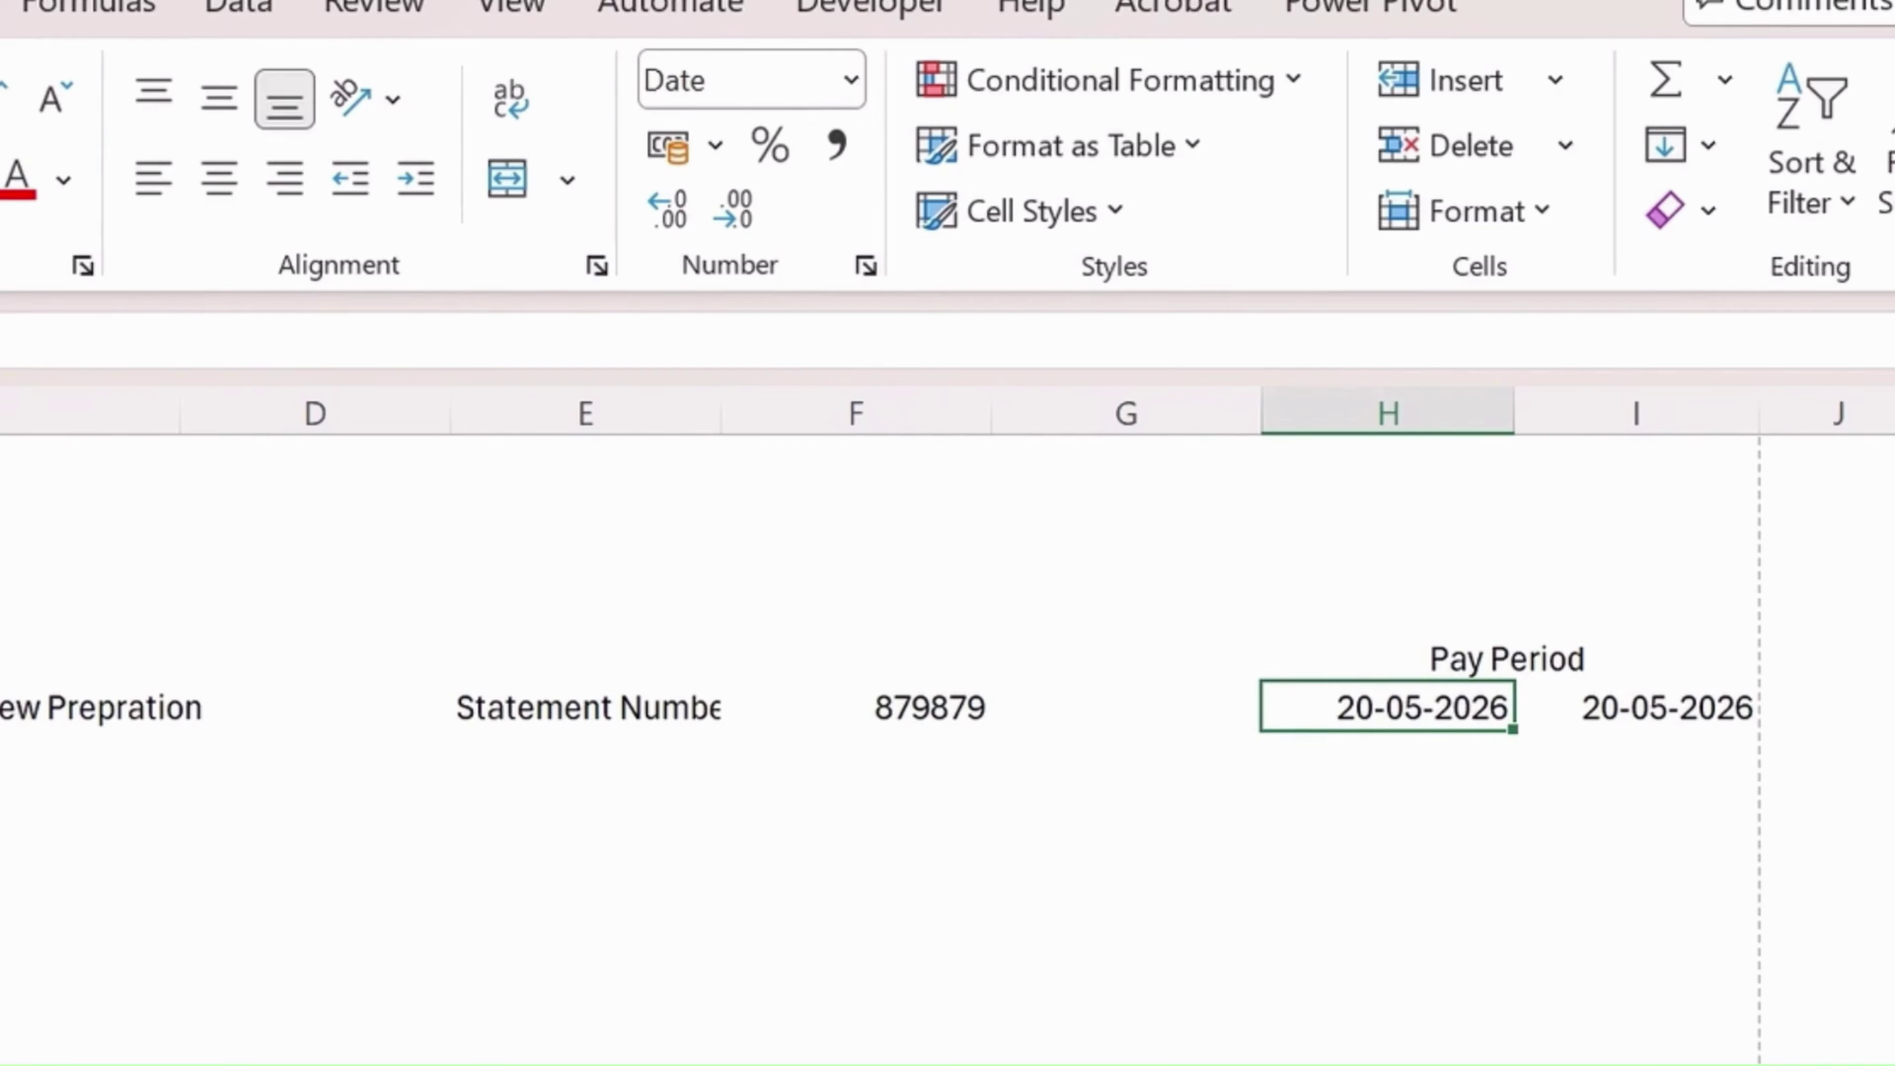
{"action": "left_click", "coordinate": [94, 342]}
{"action": "key", "text": "BackSpace"}
{"action": "key", "text": "BackSpace"}
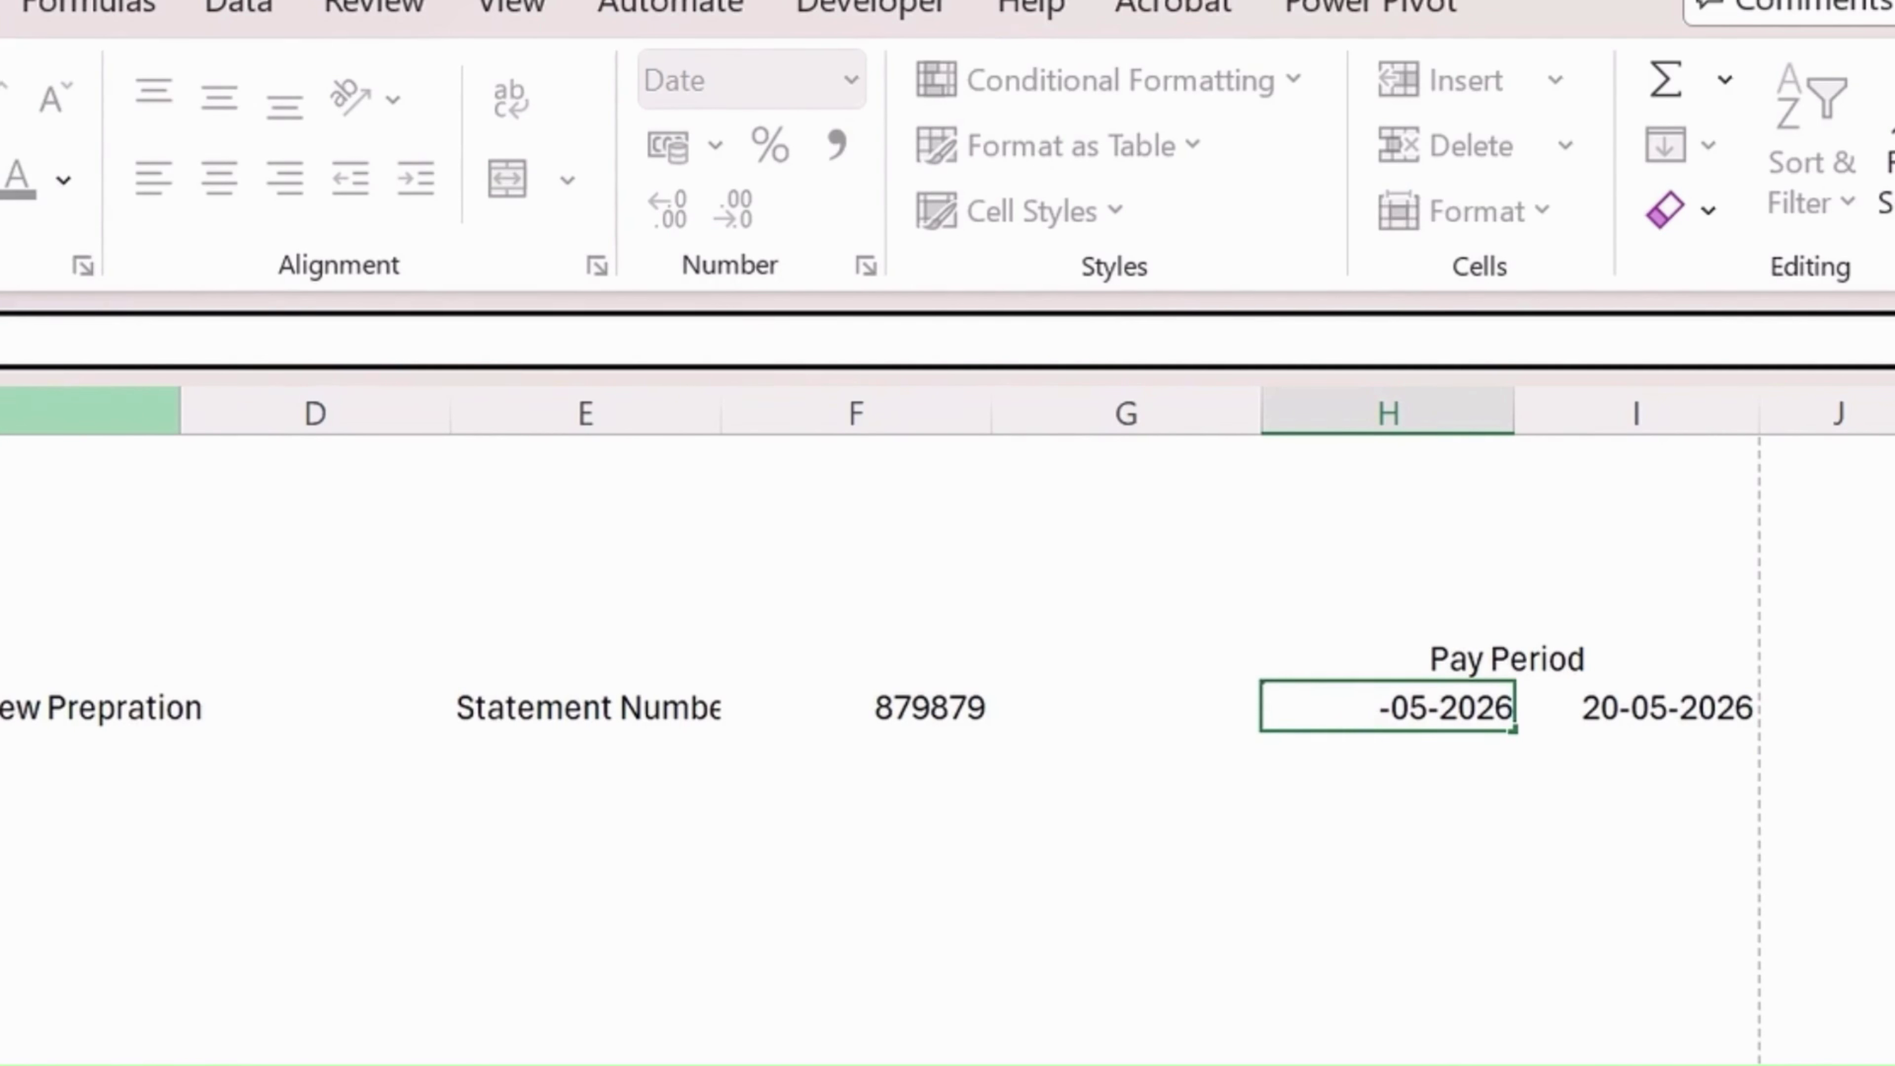
{"action": "type", "text": "01"}
{"action": "key", "text": "Return"}
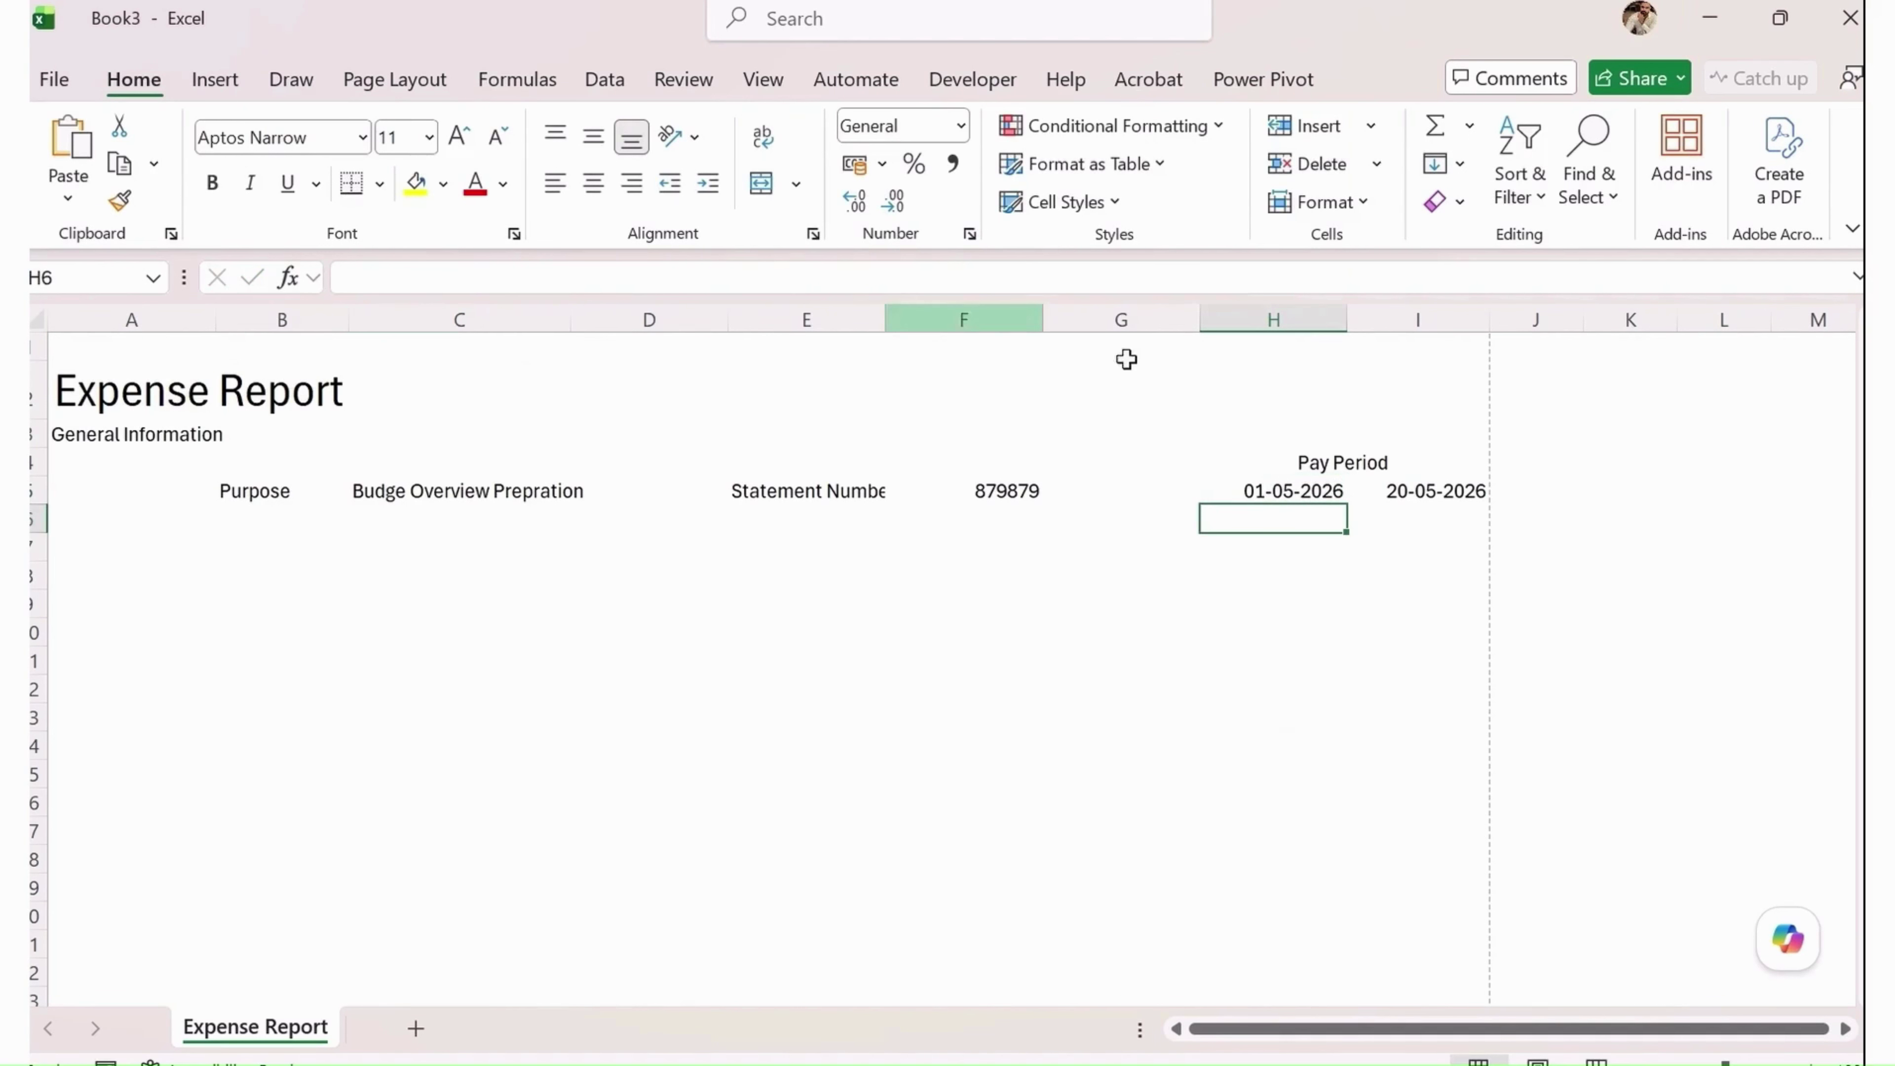
Align the Expense Report title in A2 to the middle vertically and to the left horizontally
{"action": "left_click", "coordinate": [1436, 491]}
{"action": "left_click", "coordinate": [1316, 470]}
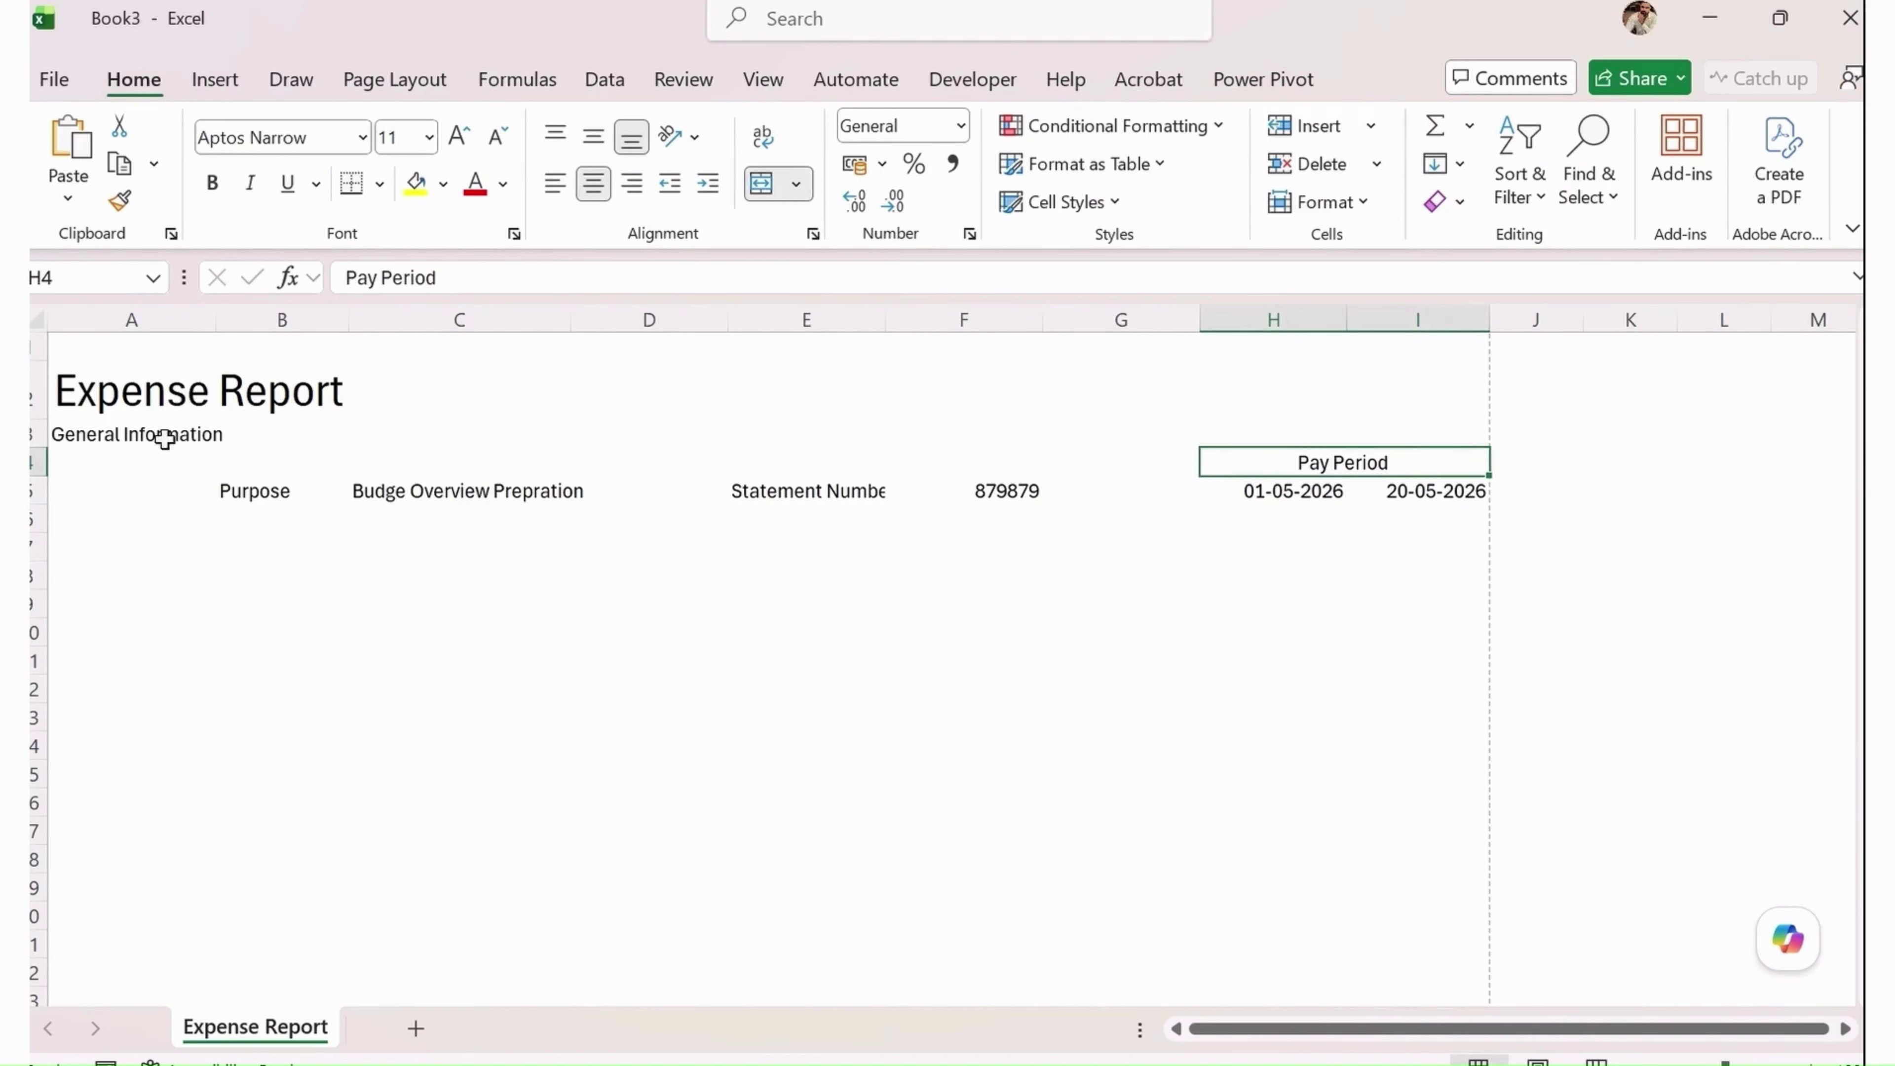
{"action": "left_click", "coordinate": [147, 391]}
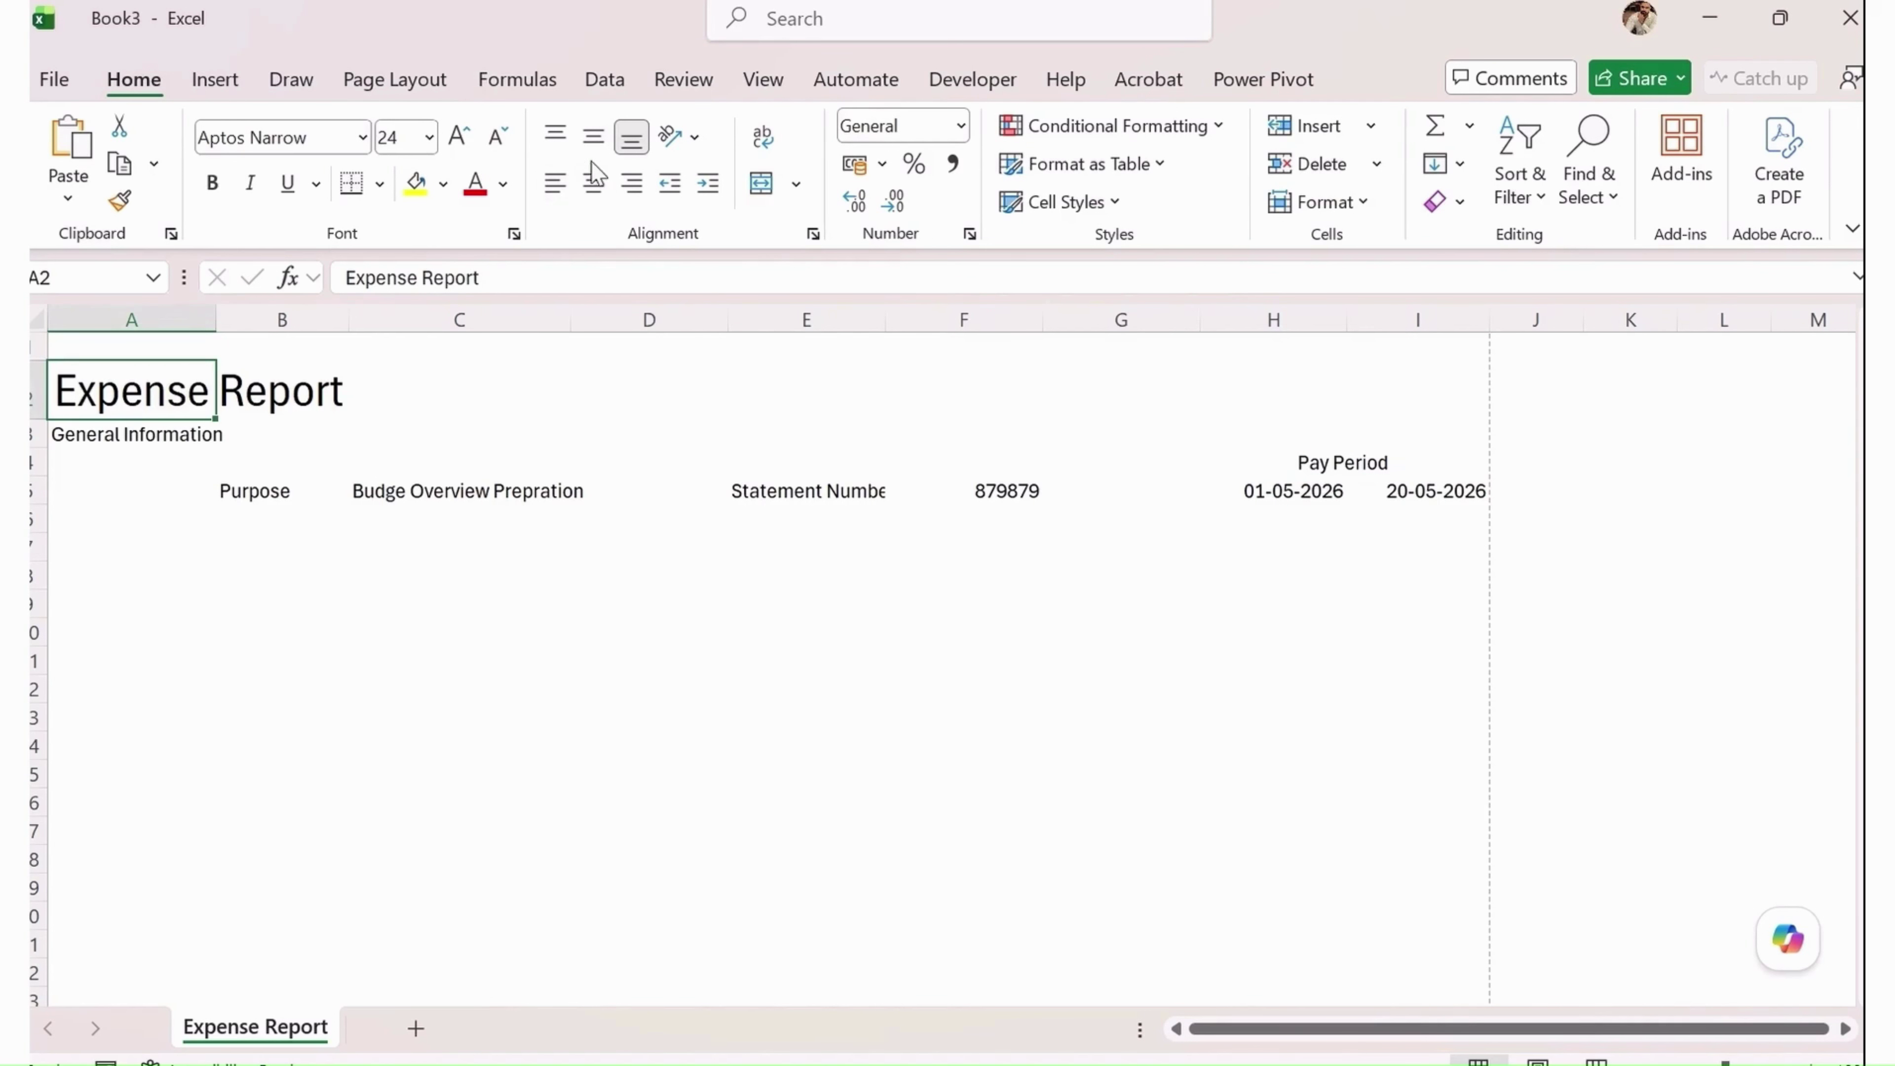
{"action": "left_click", "coordinate": [593, 136]}
{"action": "left_click", "coordinate": [593, 183]}
{"action": "left_click", "coordinate": [554, 183]}
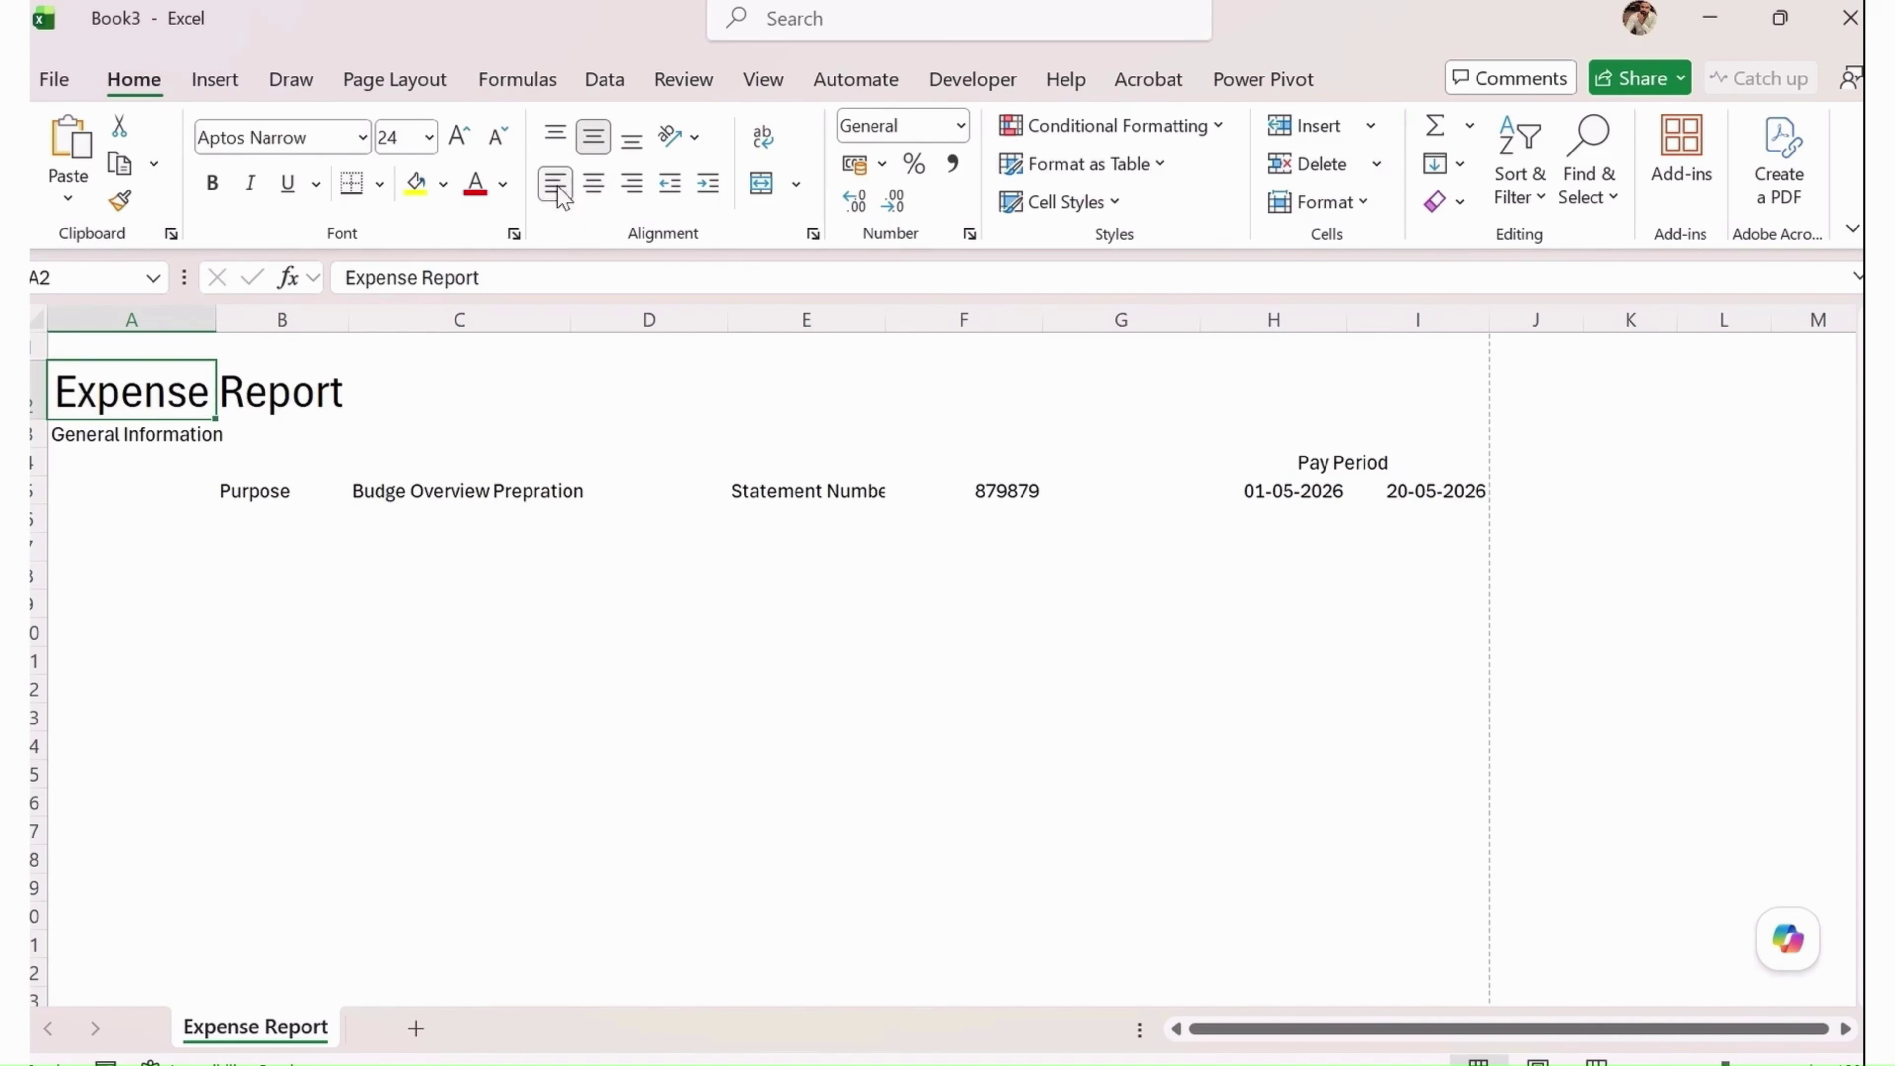
Move the Purpose label and its text from B5:C5 to A5:B5
{"action": "left_click", "coordinate": [101, 429]}
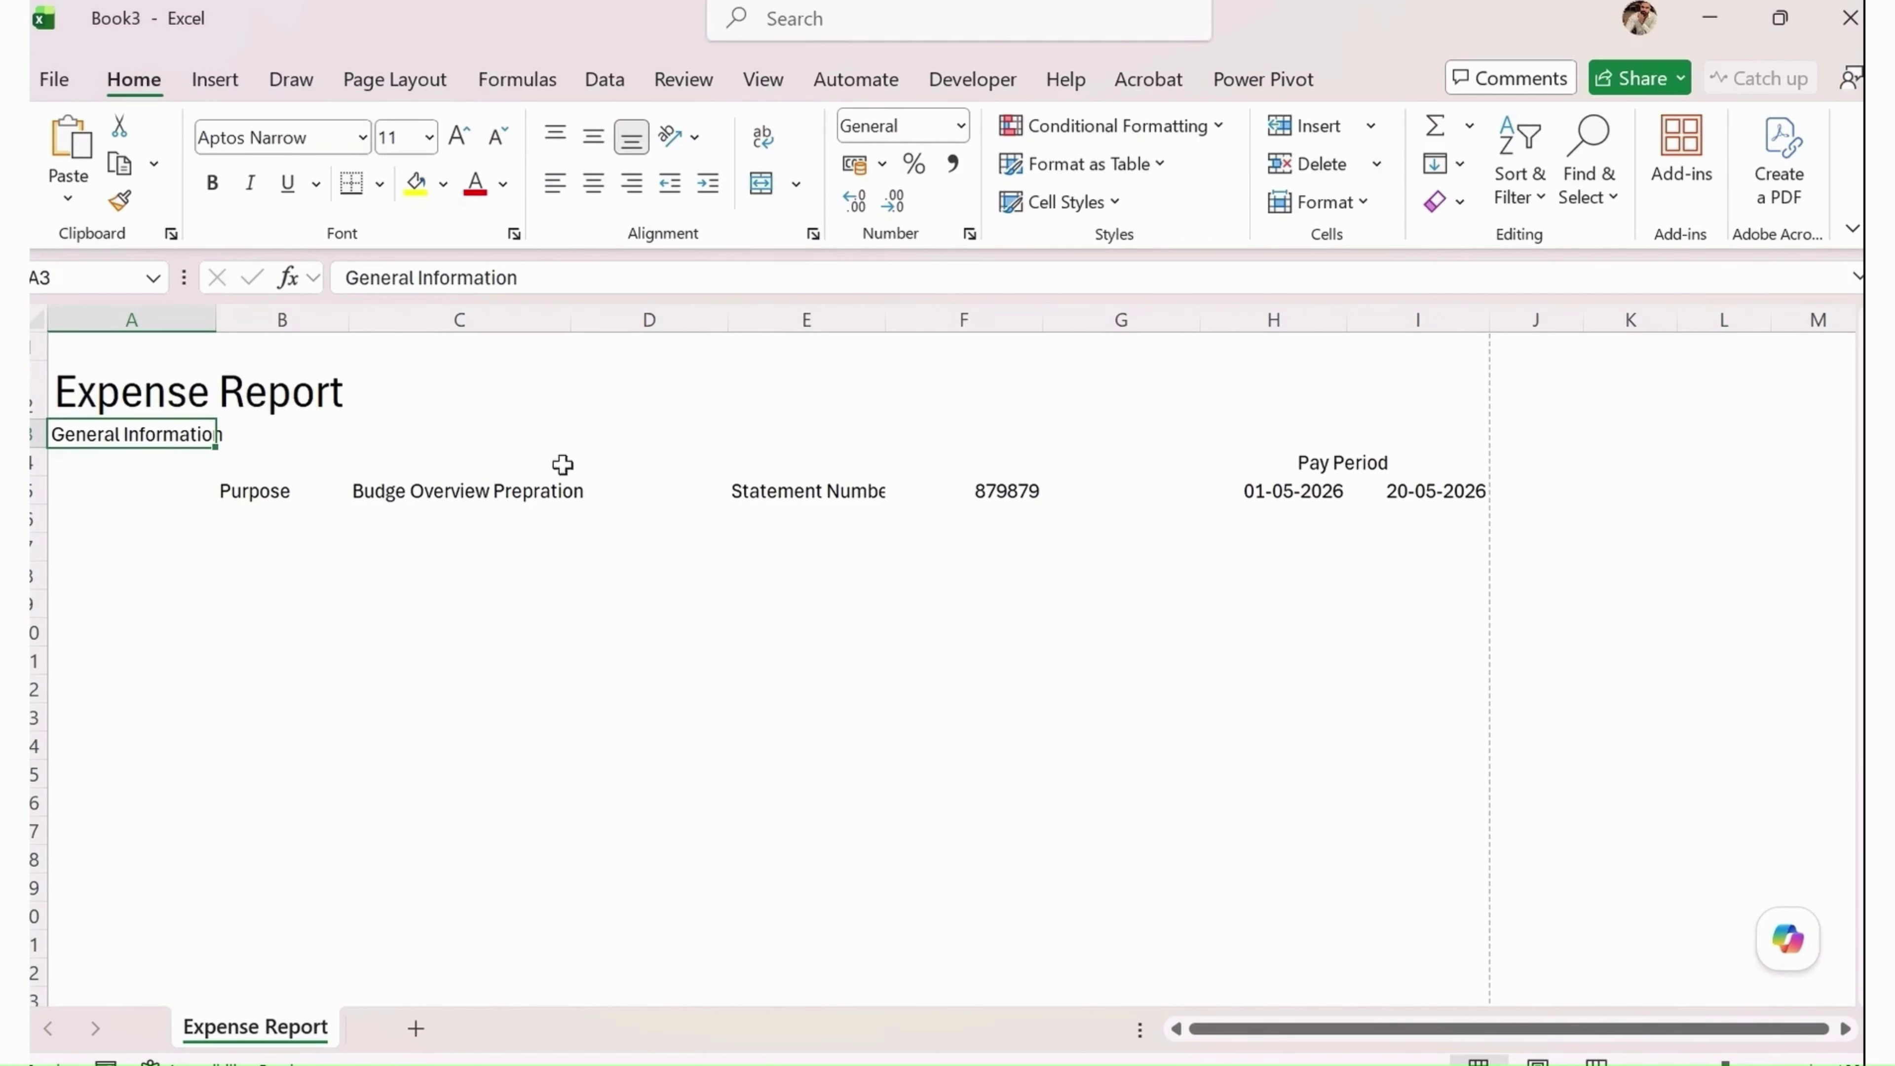
{"action": "left_click", "coordinate": [338, 487]}
{"action": "left_click_drag", "start_coordinate": [338, 486], "coordinate": [377, 497]}
{"action": "key", "text": "ctrl+c"}
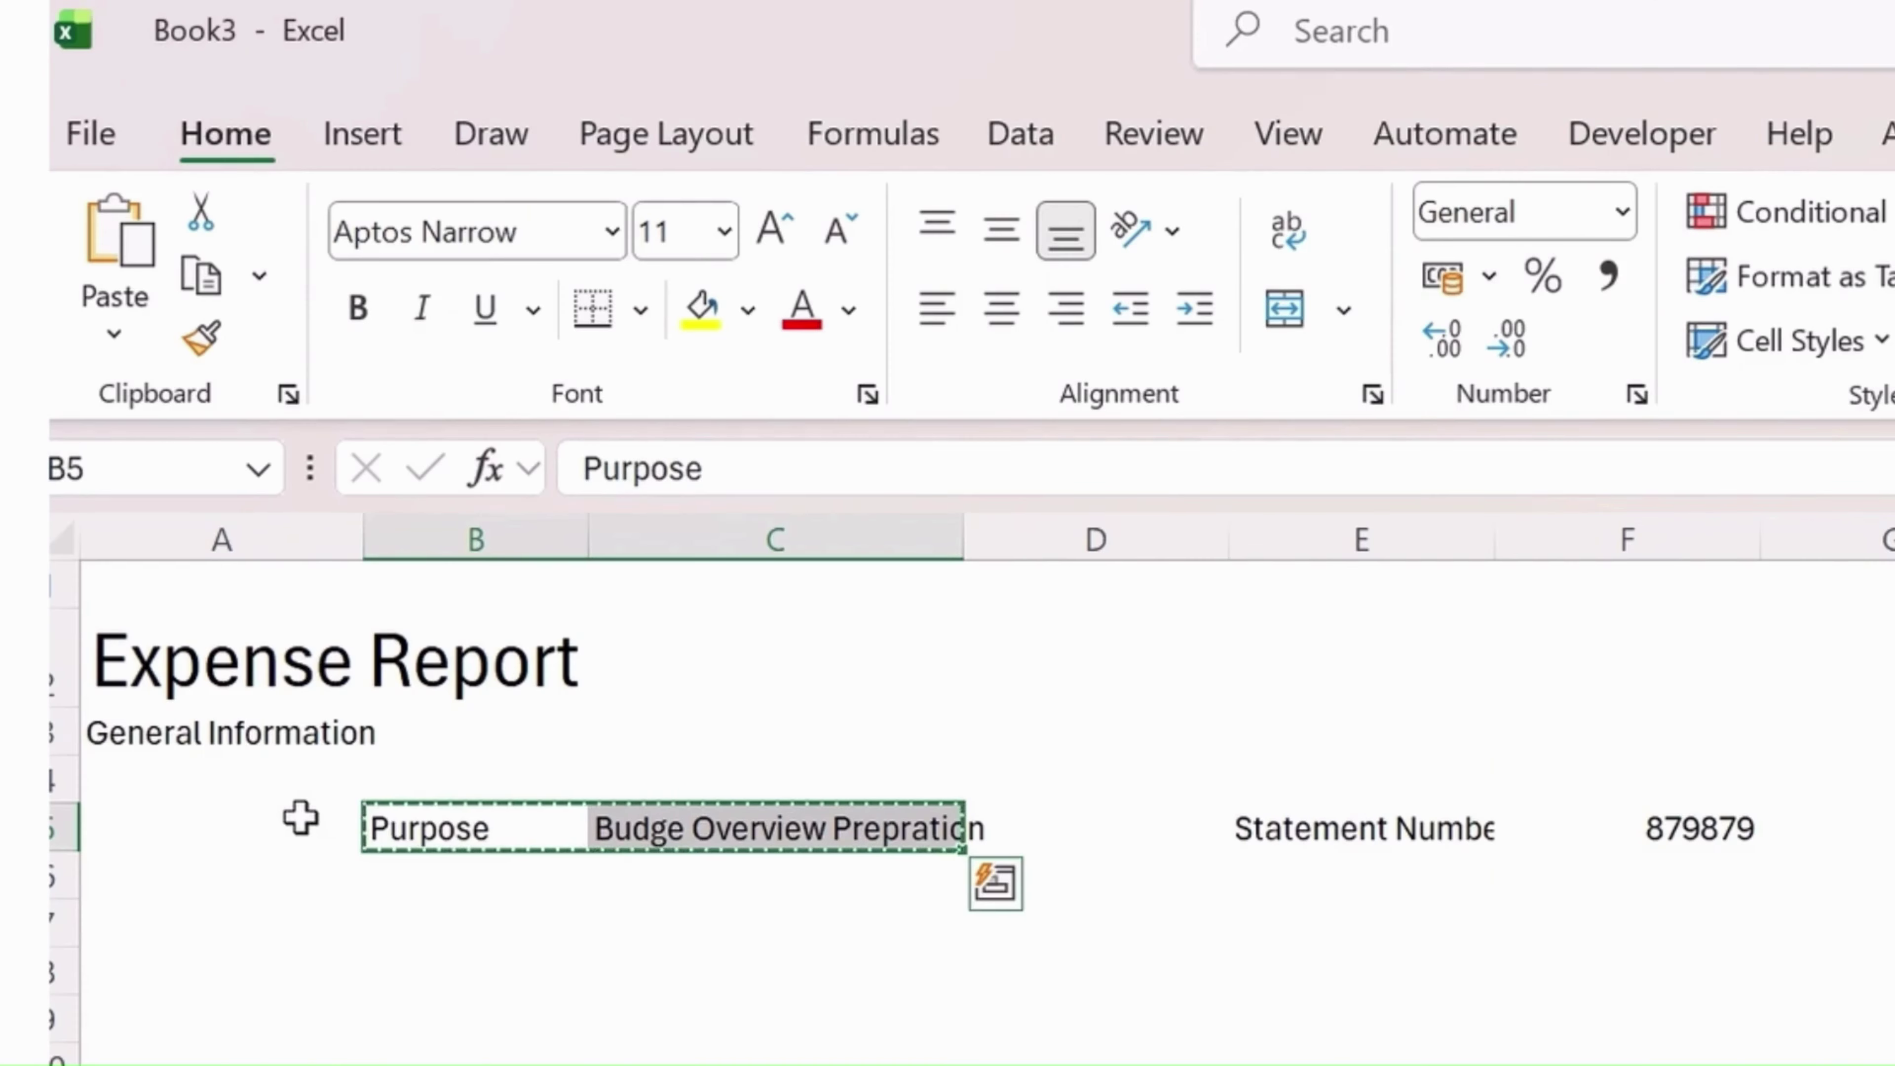
{"action": "left_click", "coordinate": [299, 817]}
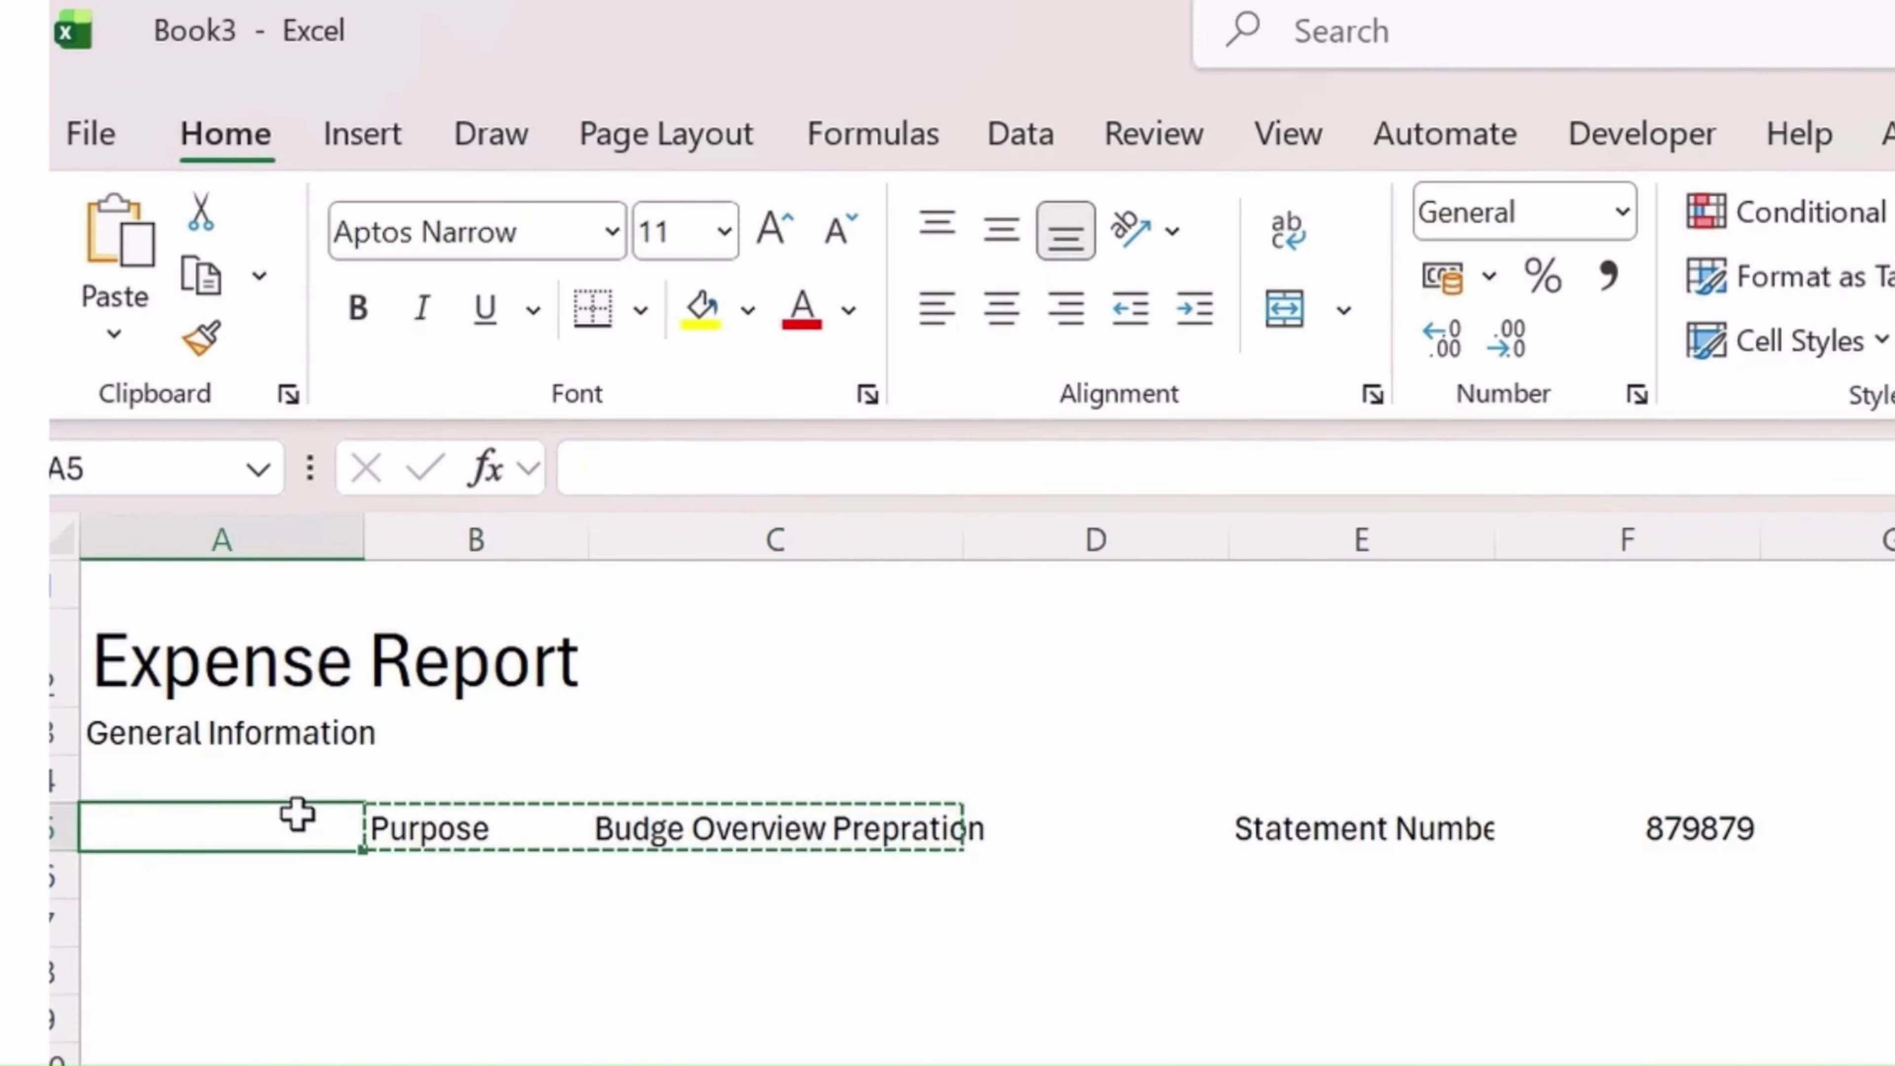
{"action": "key", "text": "Return"}
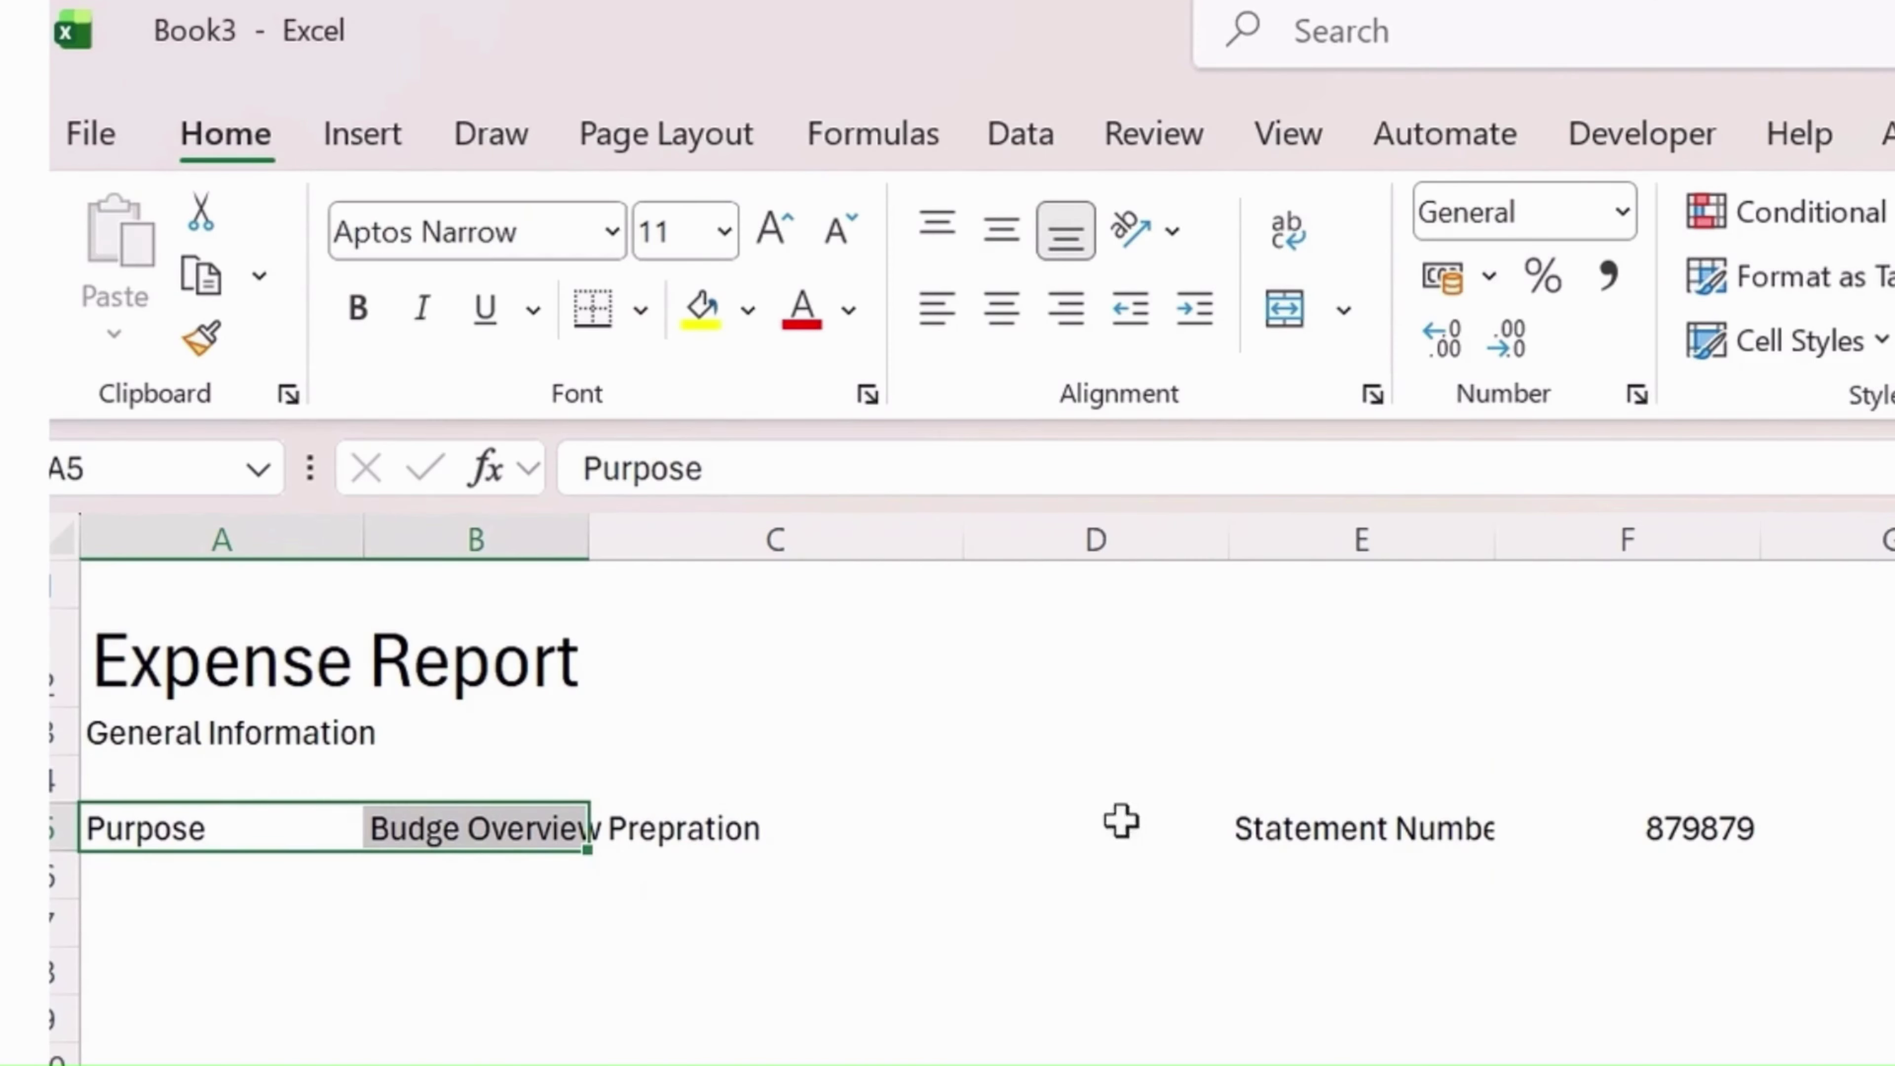
Move the merged Pay Period heading from H4:I4 up one row to H3:I3
{"action": "left_click", "coordinate": [1353, 853]}
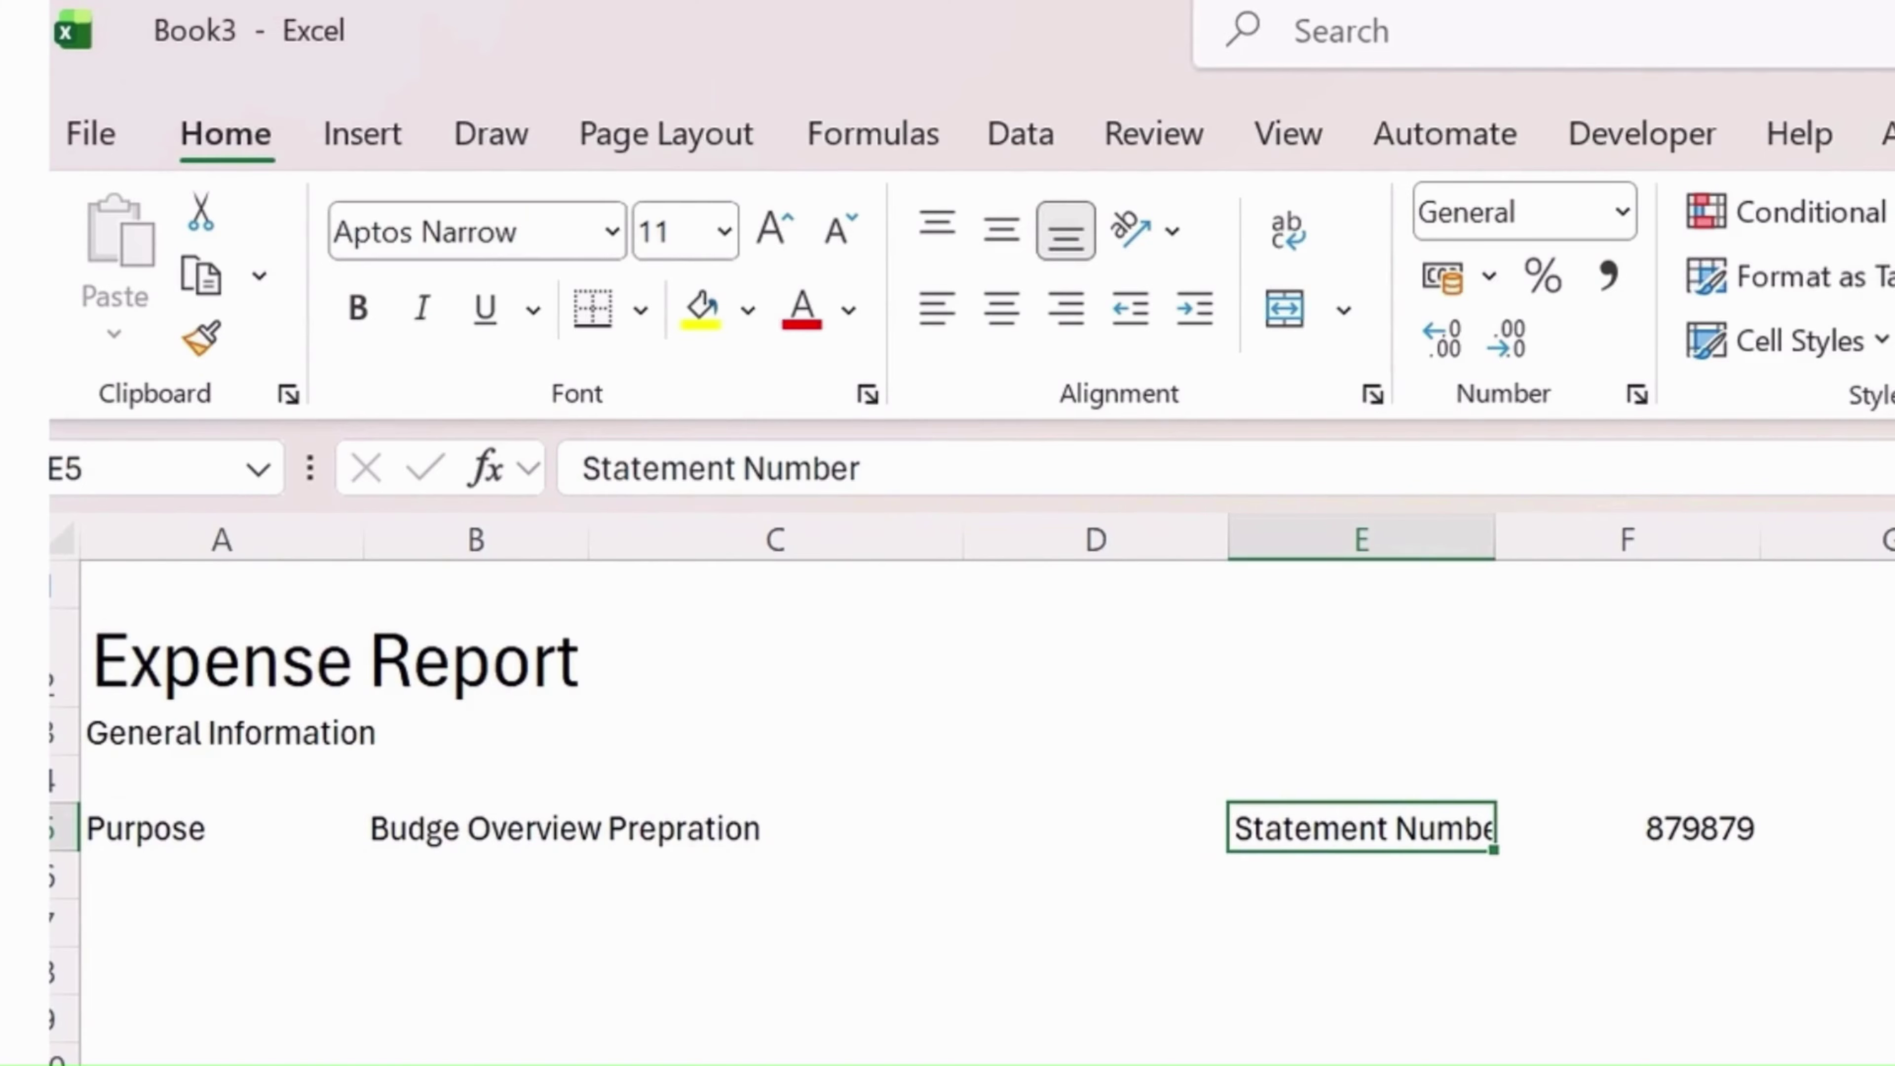
{"action": "key", "text": "Up"}
{"action": "key", "text": "Right"}
{"action": "key", "text": "Right"}
{"action": "key", "text": "Right"}
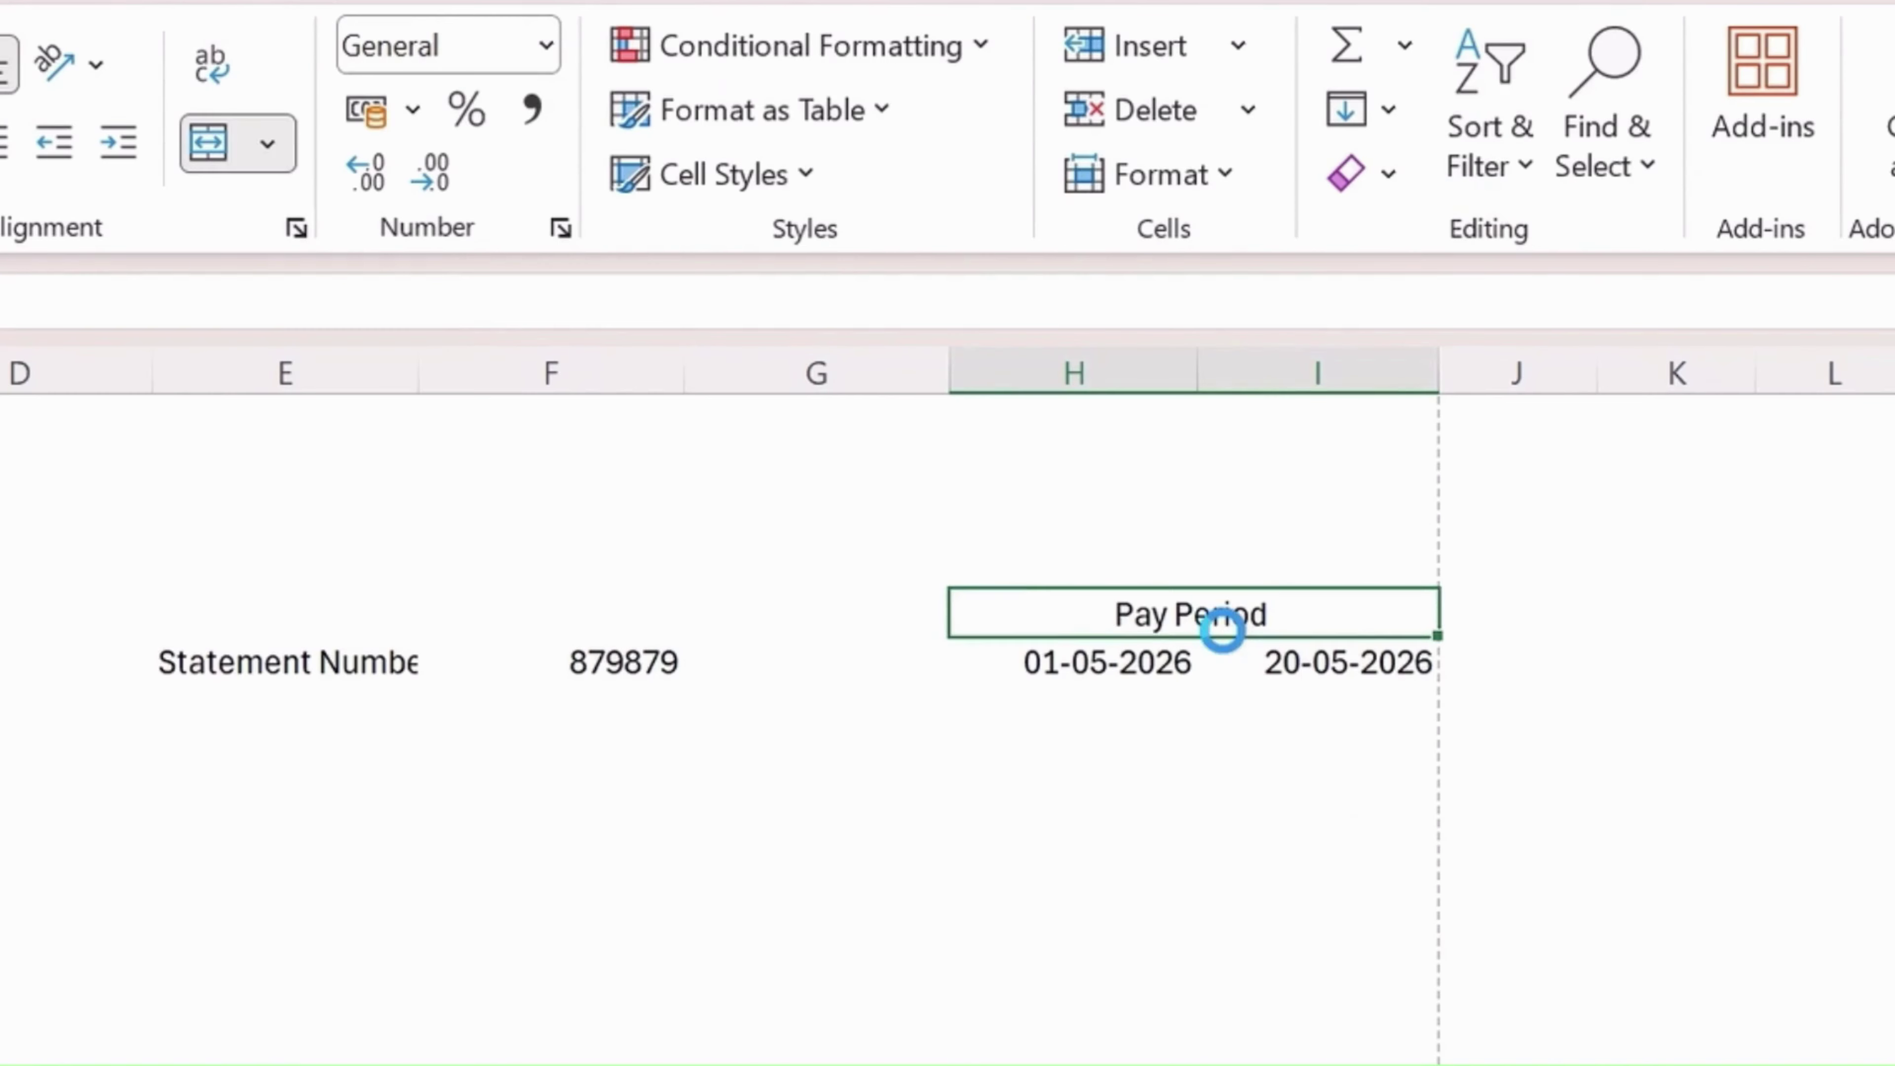
{"action": "key", "text": "ctrl+c"}
{"action": "left_click", "coordinate": [1180, 535]}
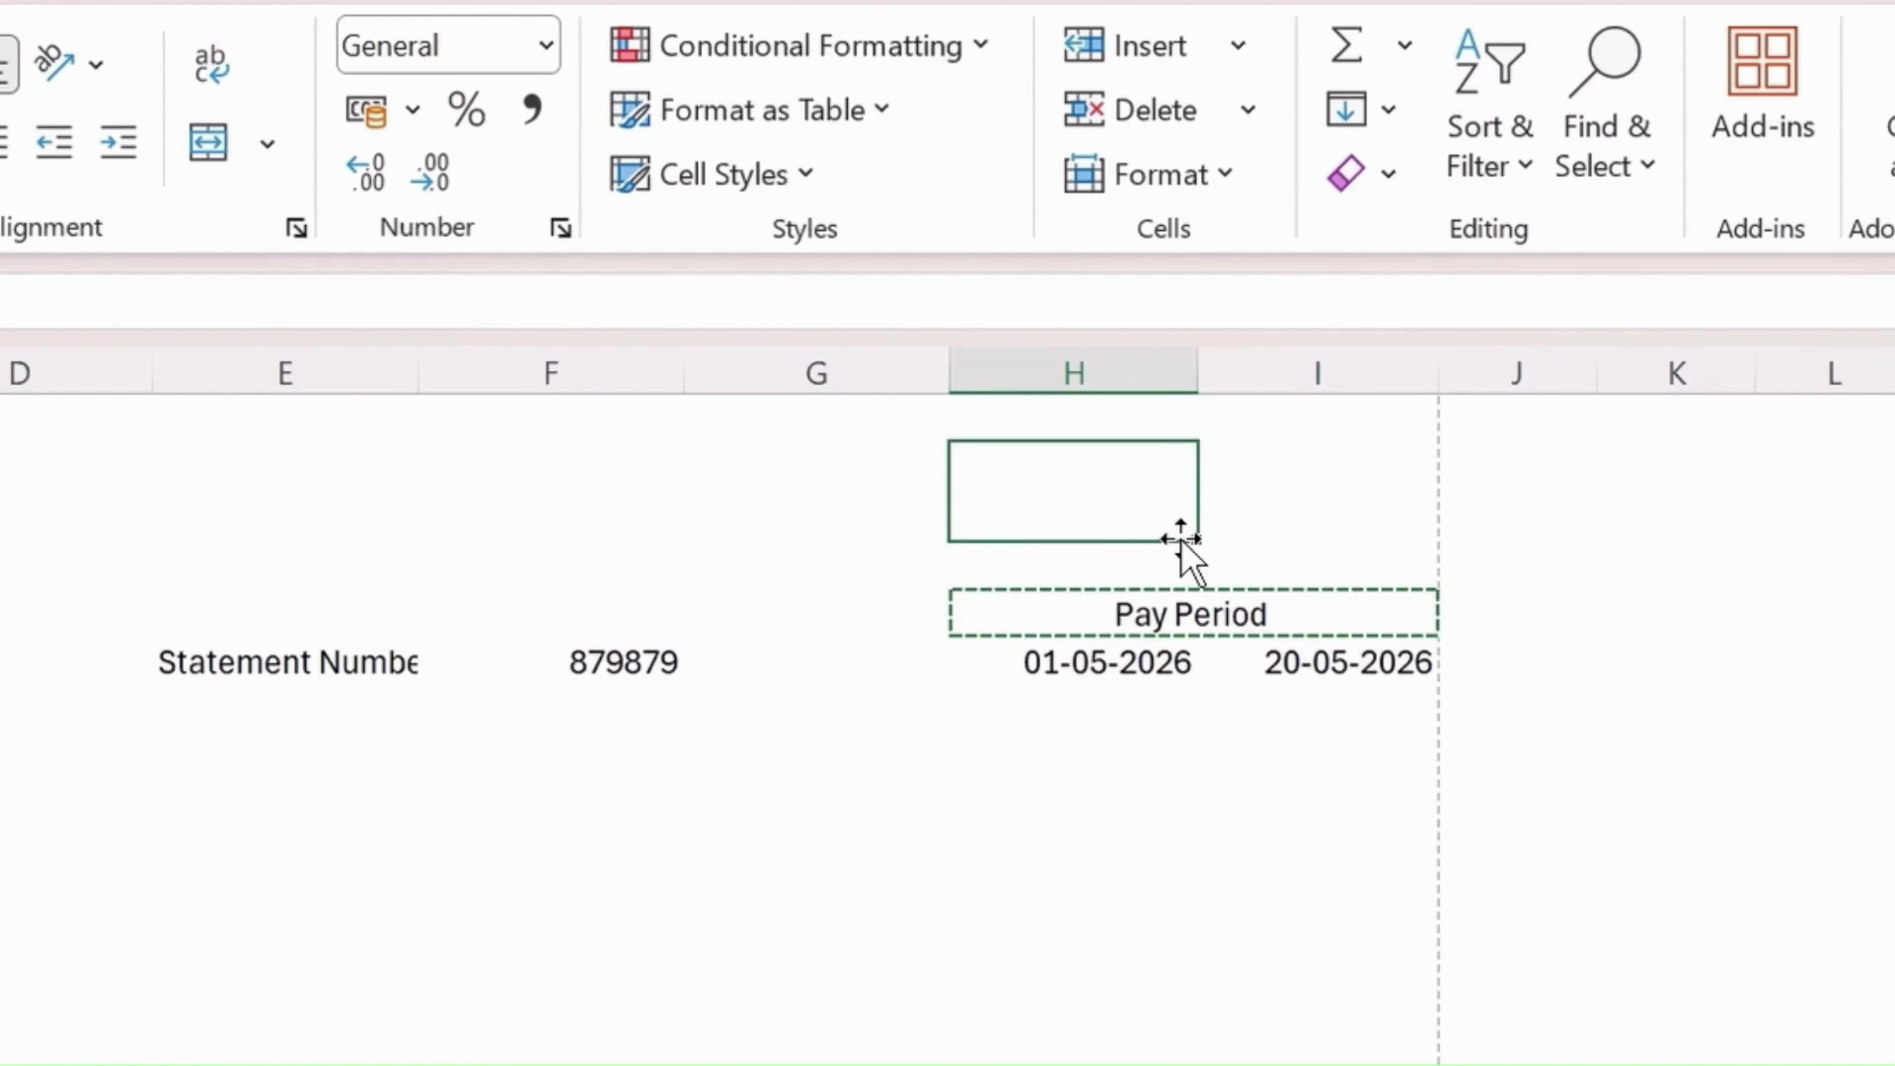
{"action": "left_click", "coordinate": [1107, 572]}
{"action": "key", "text": "ctrl+v"}
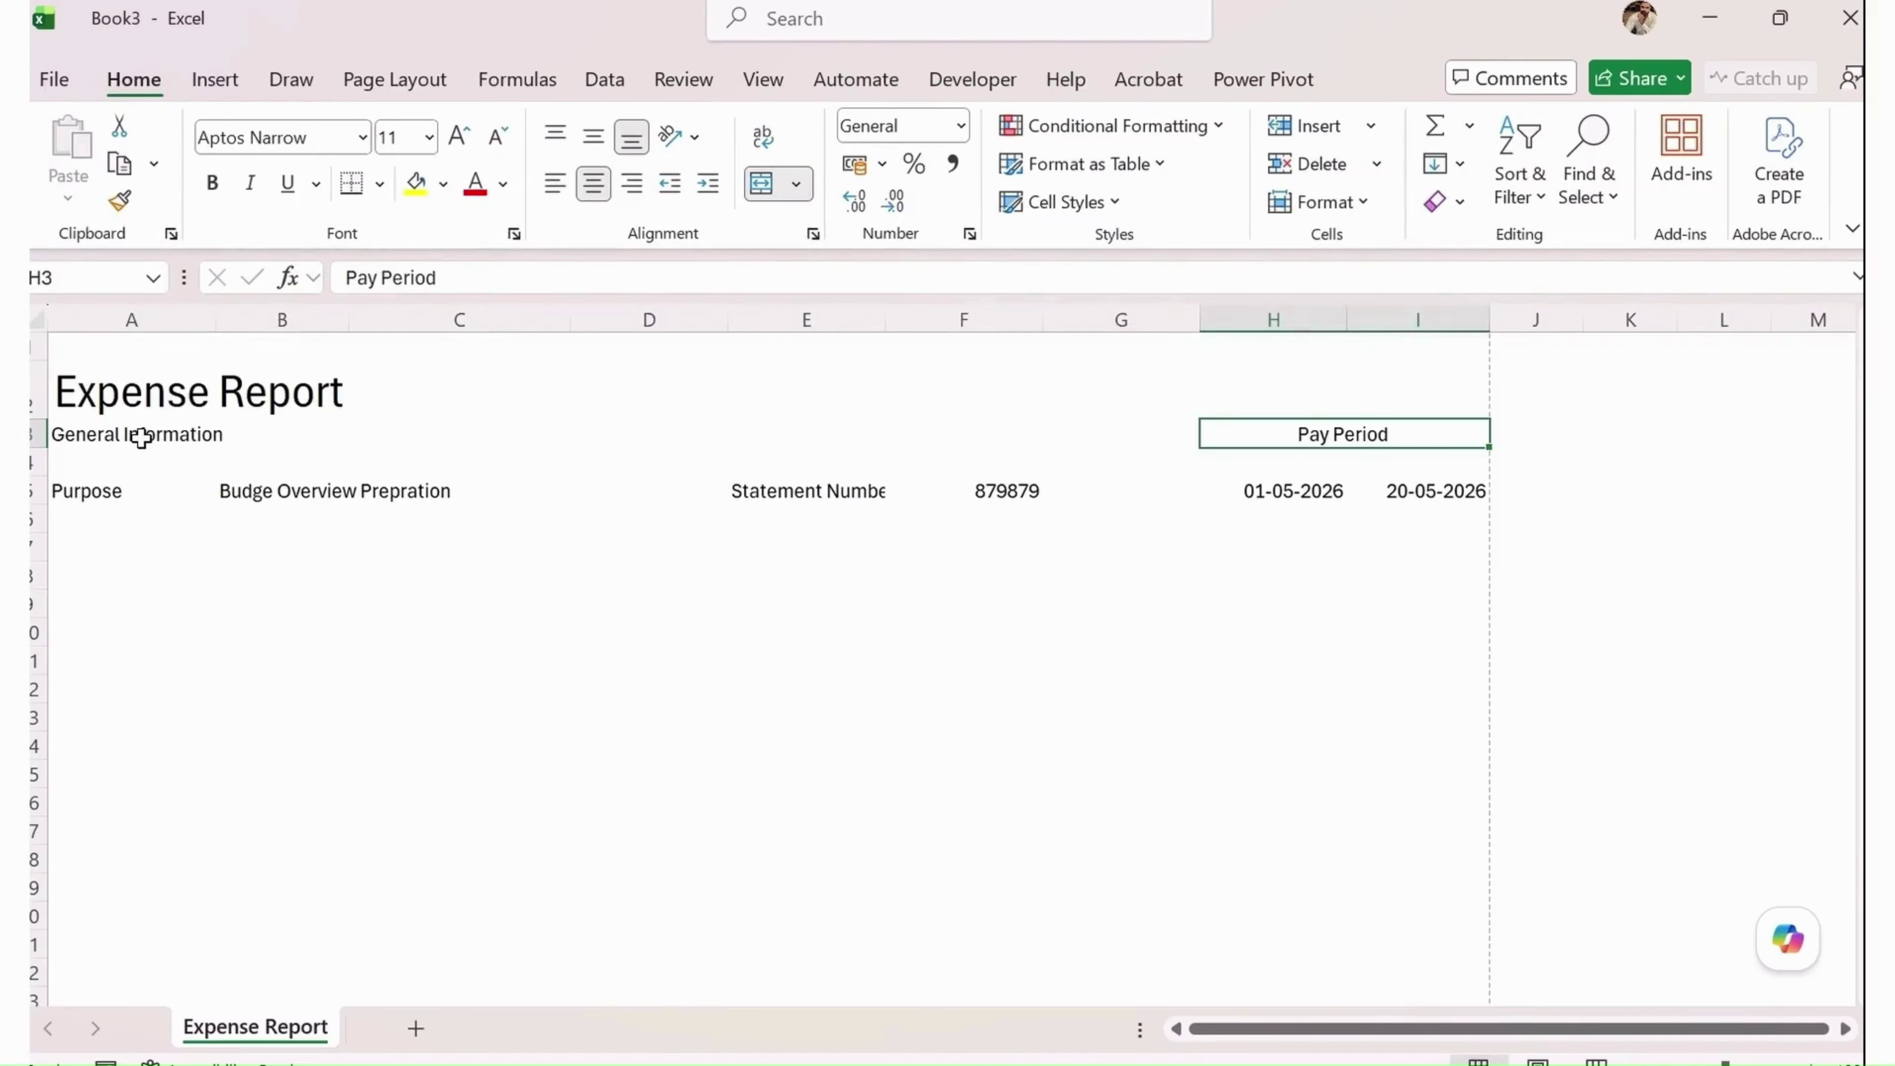
Enter the labels "Start Date" in H4 and "End Date" in I4, above the two pay period dates
{"action": "left_click_drag", "start_coordinate": [141, 436], "coordinate": [1349, 423]}
{"action": "left_click", "coordinate": [1300, 463]}
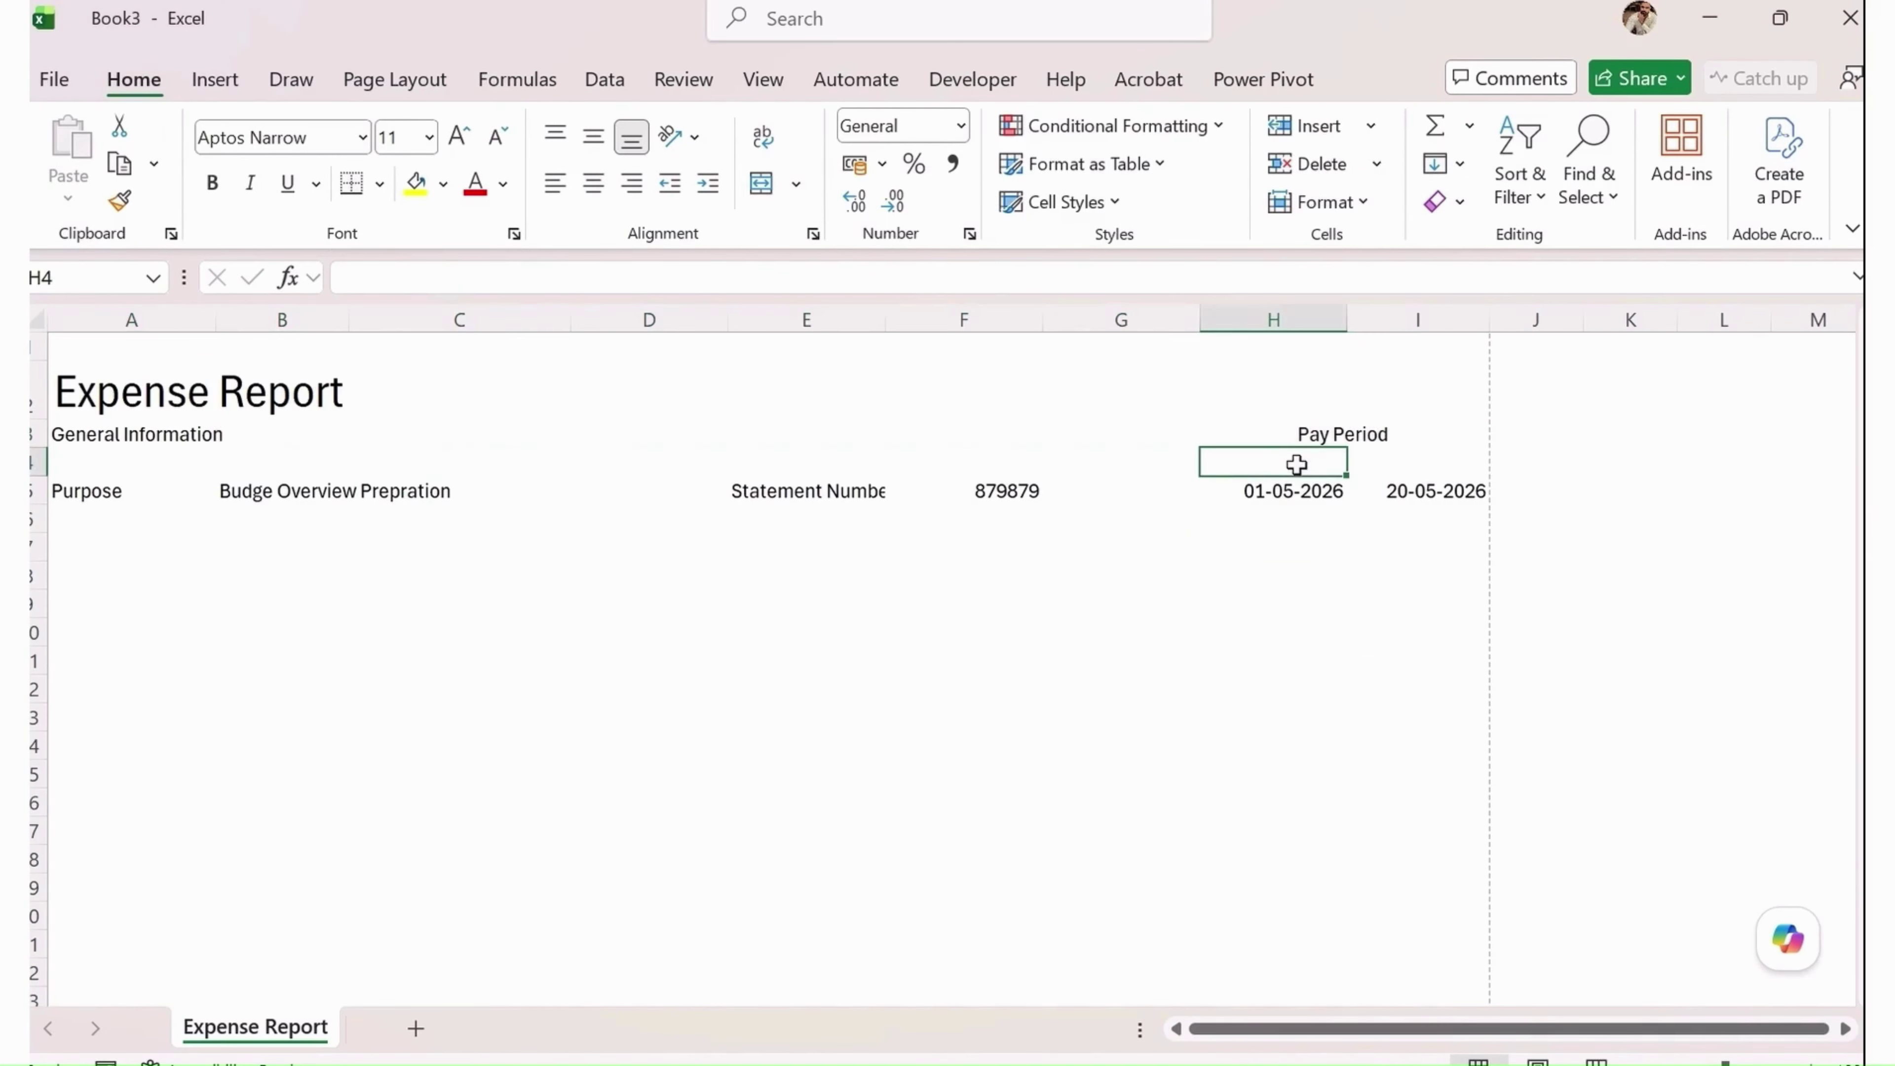
{"action": "type", "text": "Start D"}
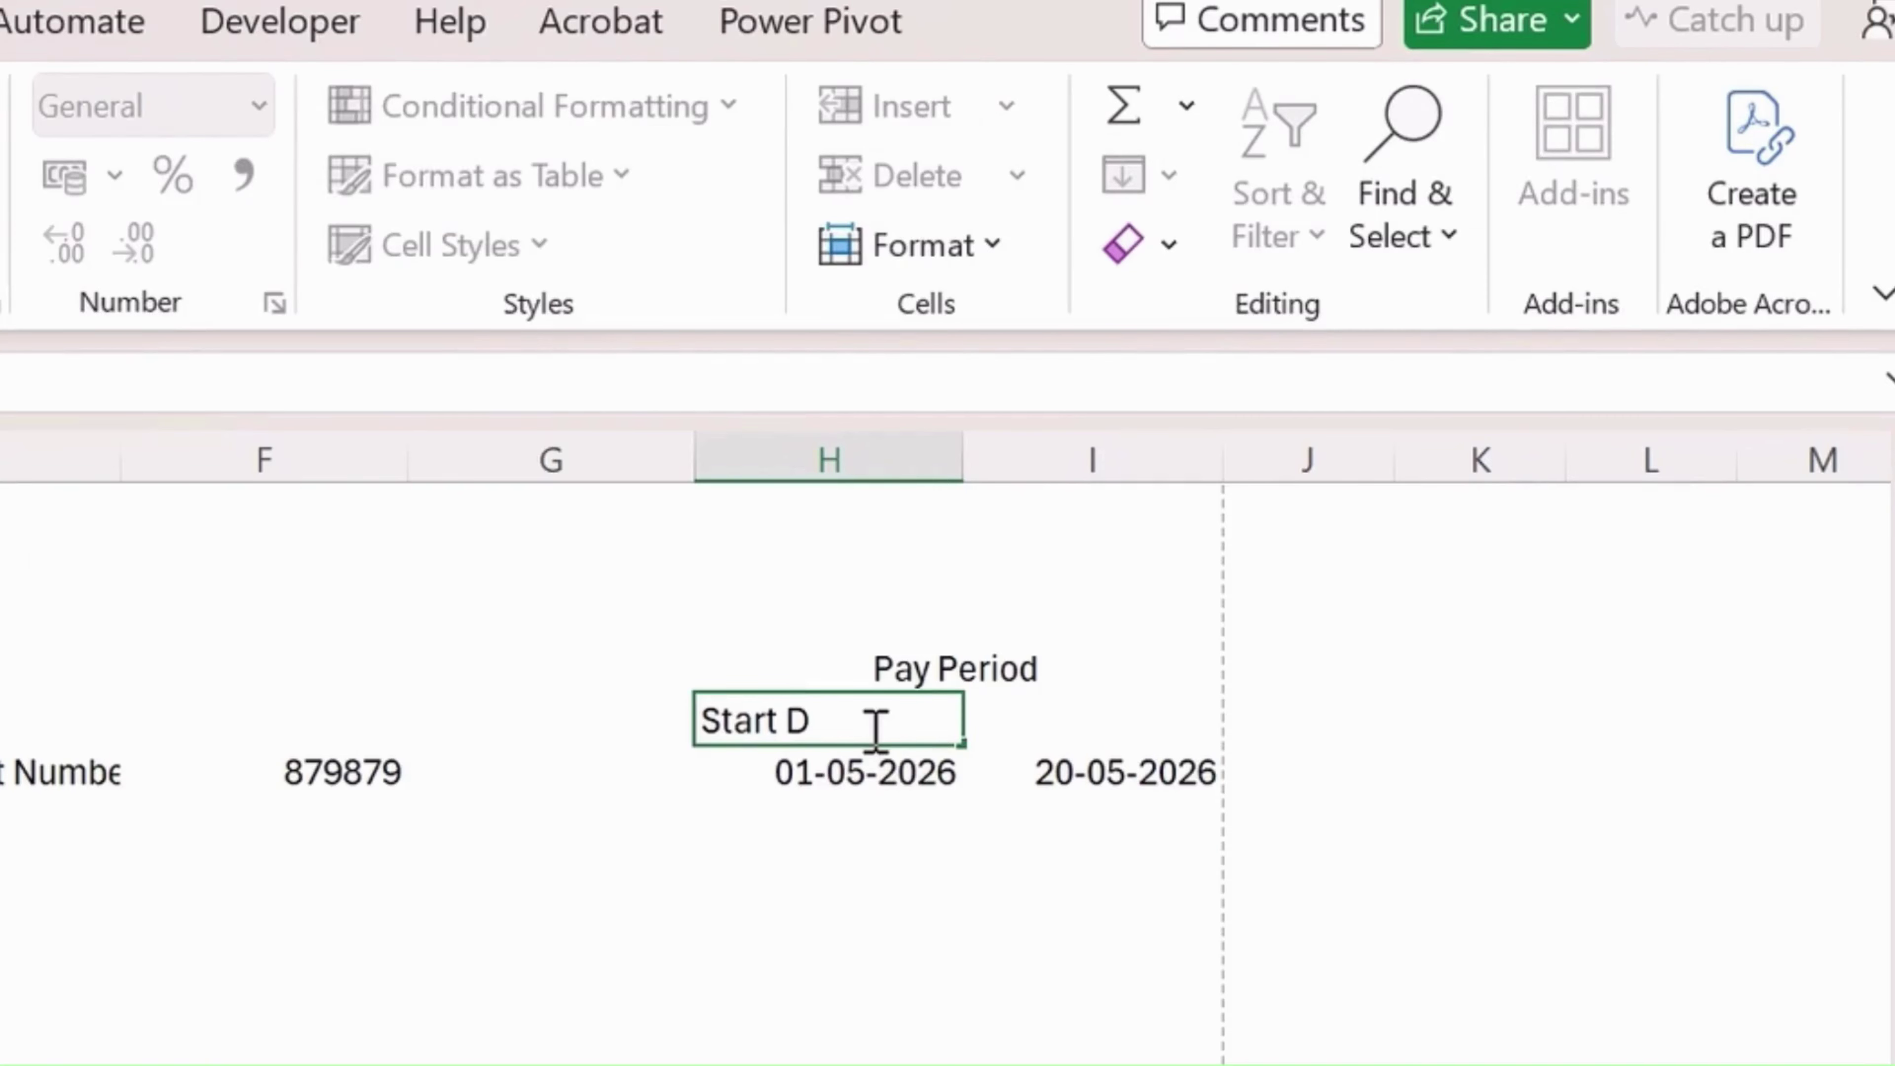
{"action": "type", "text": "ate"}
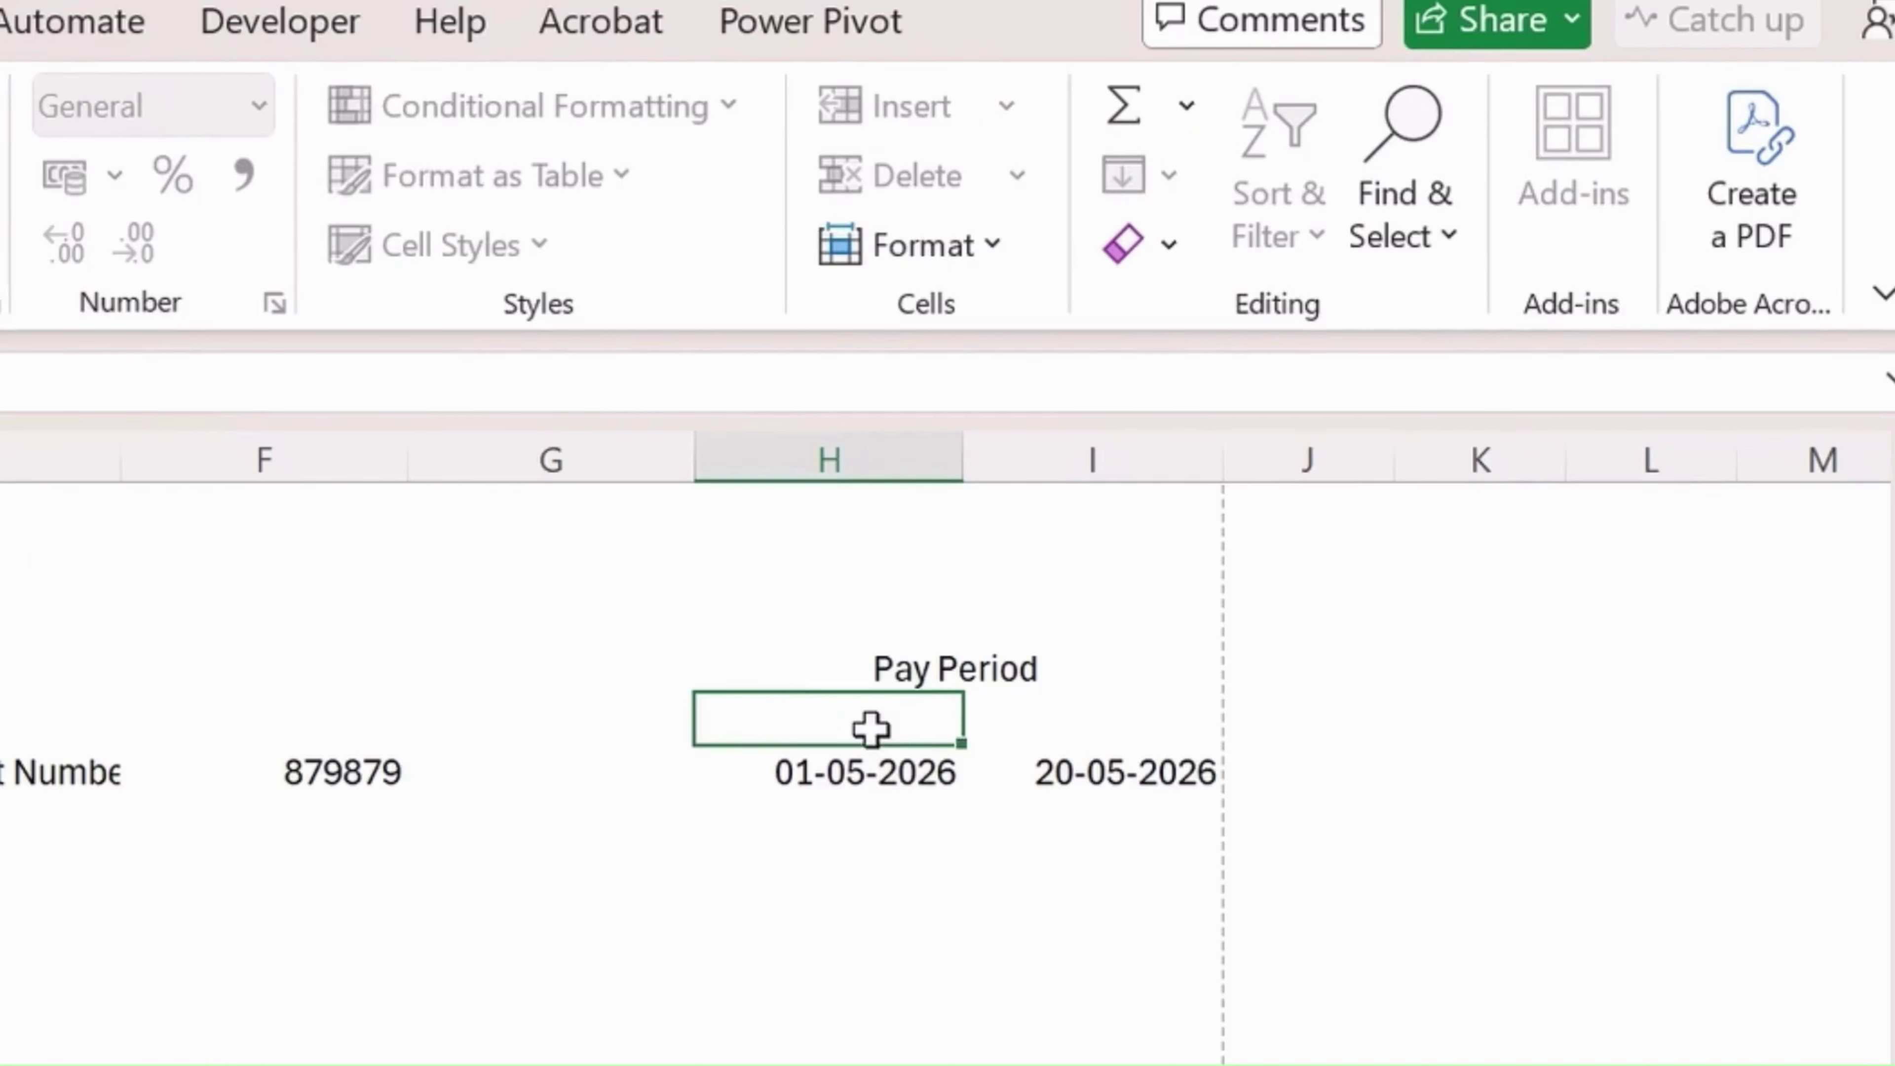
{"action": "key", "text": "Tab"}
{"action": "type", "text": "End E"}
{"action": "type", "text": "n"}
{"action": "key", "text": "BackSpace"}
{"action": "key", "text": "BackSpace"}
{"action": "type", "text": "Date"}
{"action": "key", "text": "Return"}
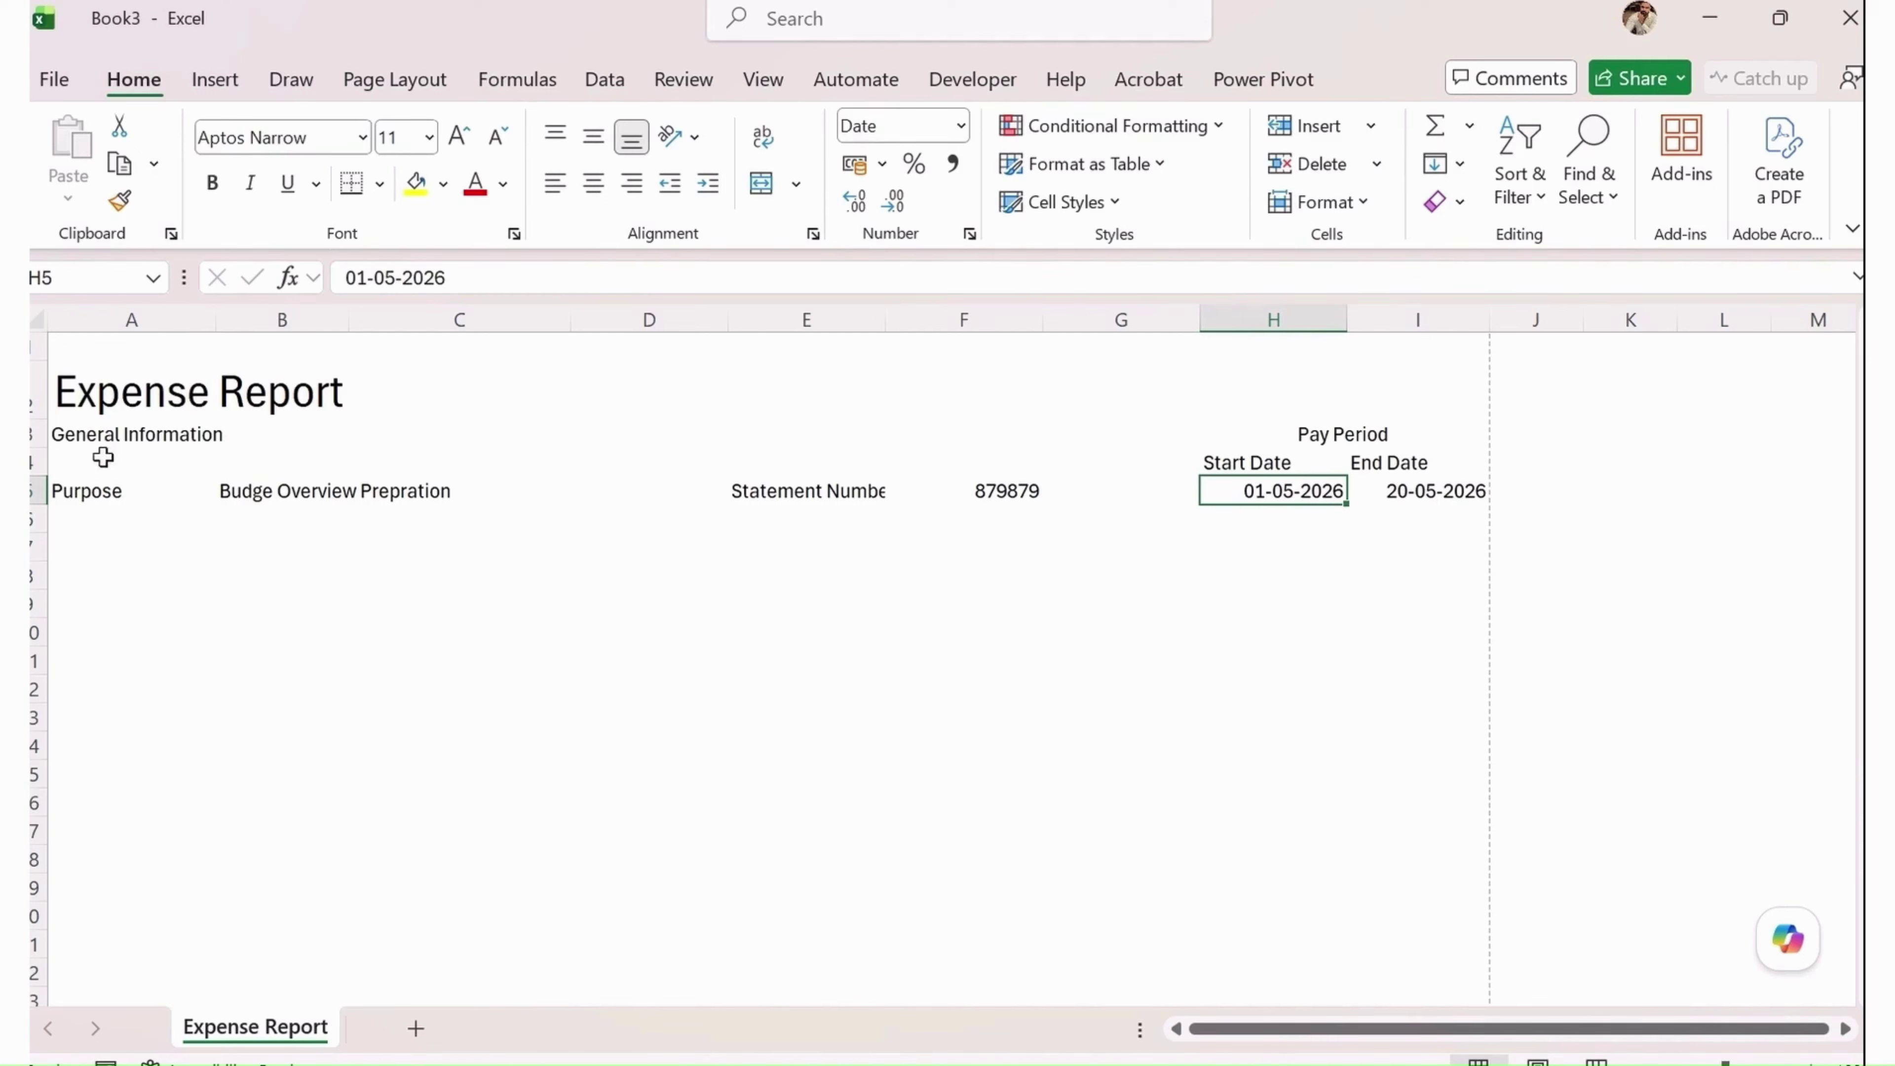
Copy the General Information heading from A3 into cell A8
{"action": "left_click", "coordinate": [108, 436]}
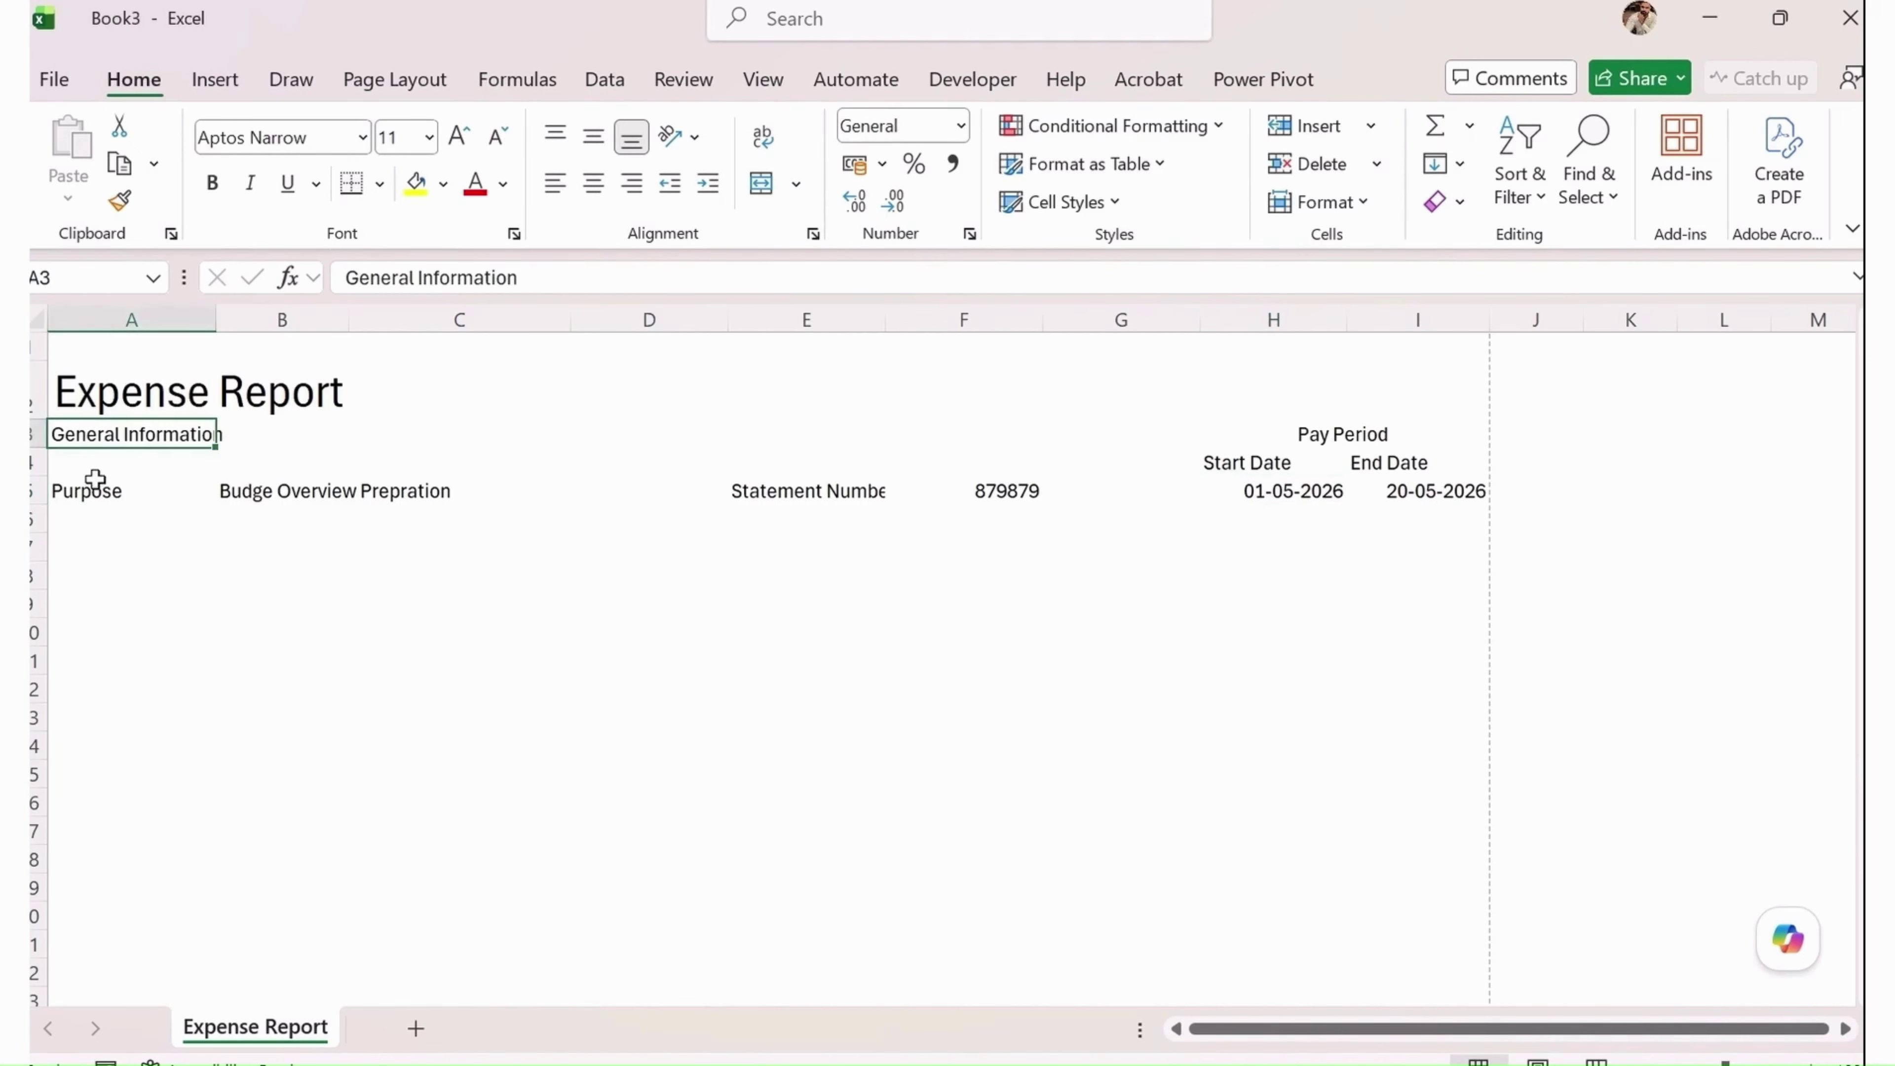
{"action": "left_click", "coordinate": [72, 576]}
{"action": "left_click", "coordinate": [89, 437]}
{"action": "key", "text": "ctrl+c"}
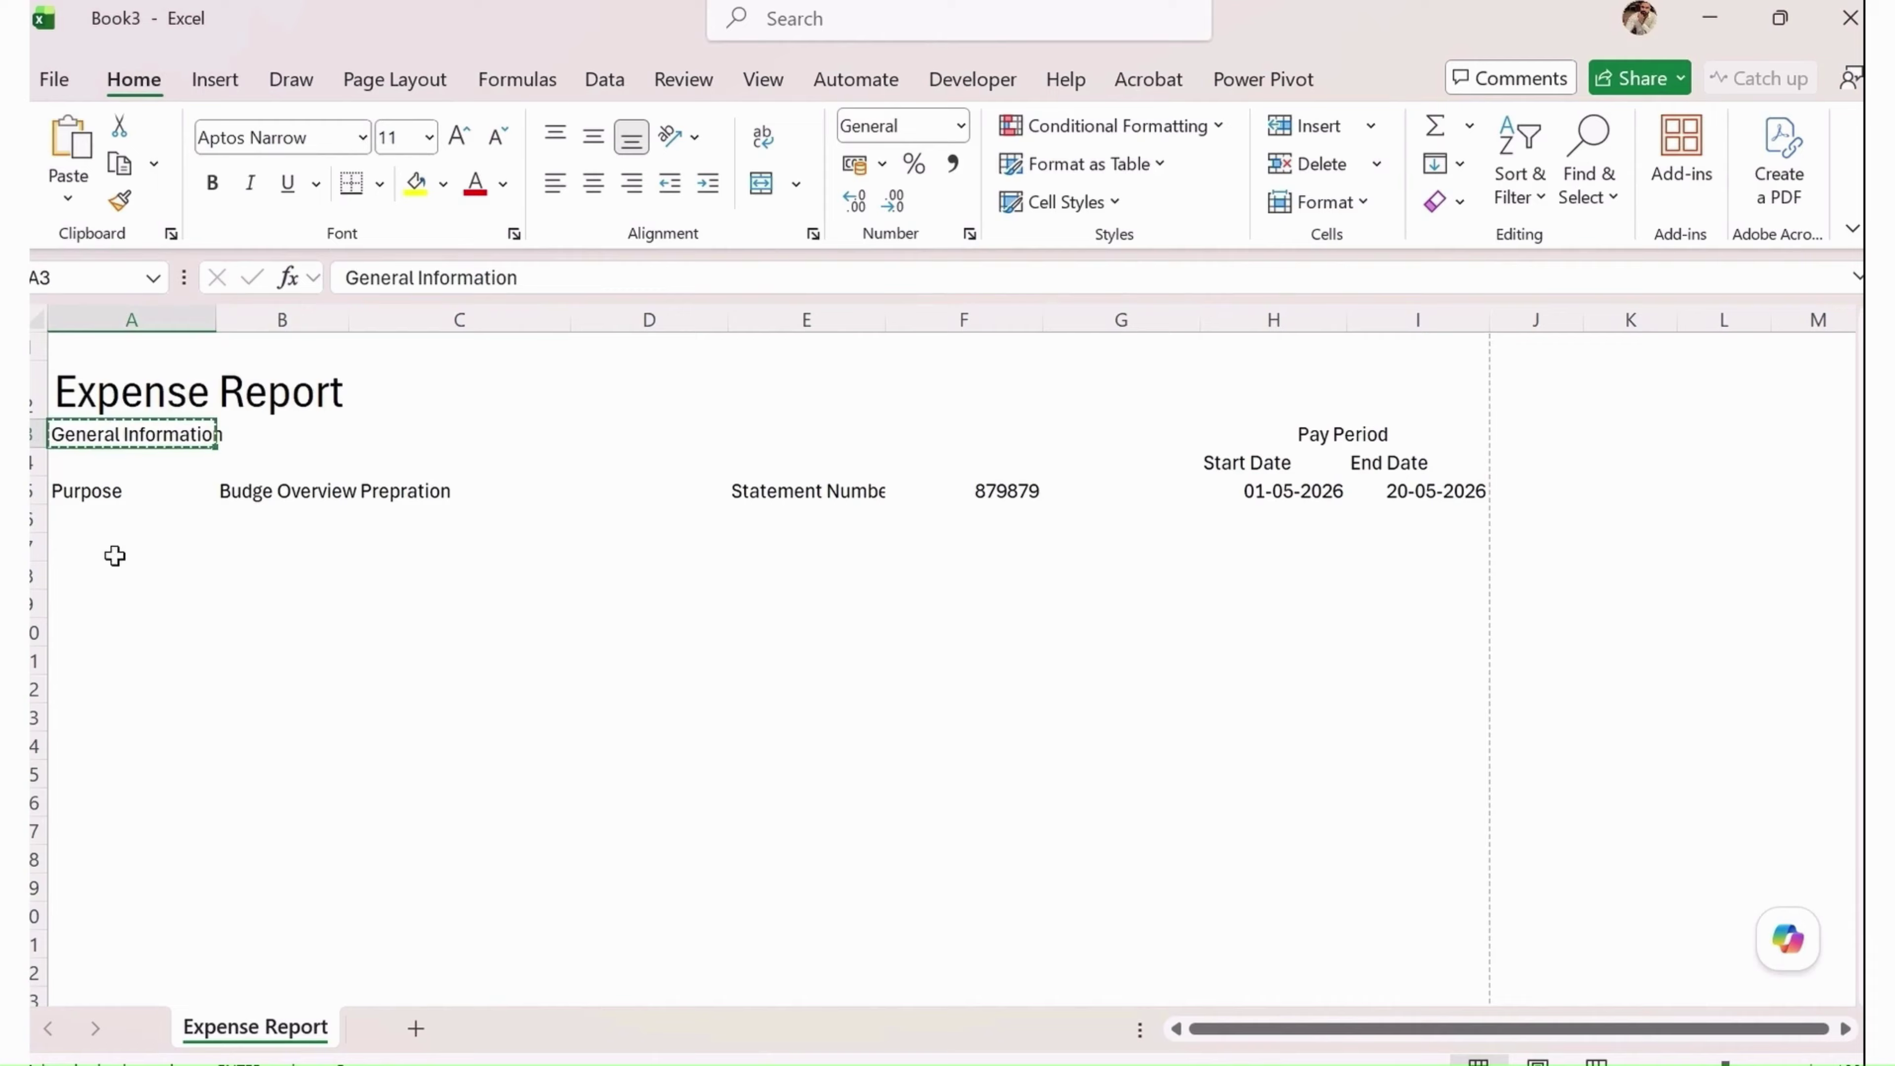
{"action": "left_click", "coordinate": [101, 576]}
{"action": "key", "text": "ctrl+v"}
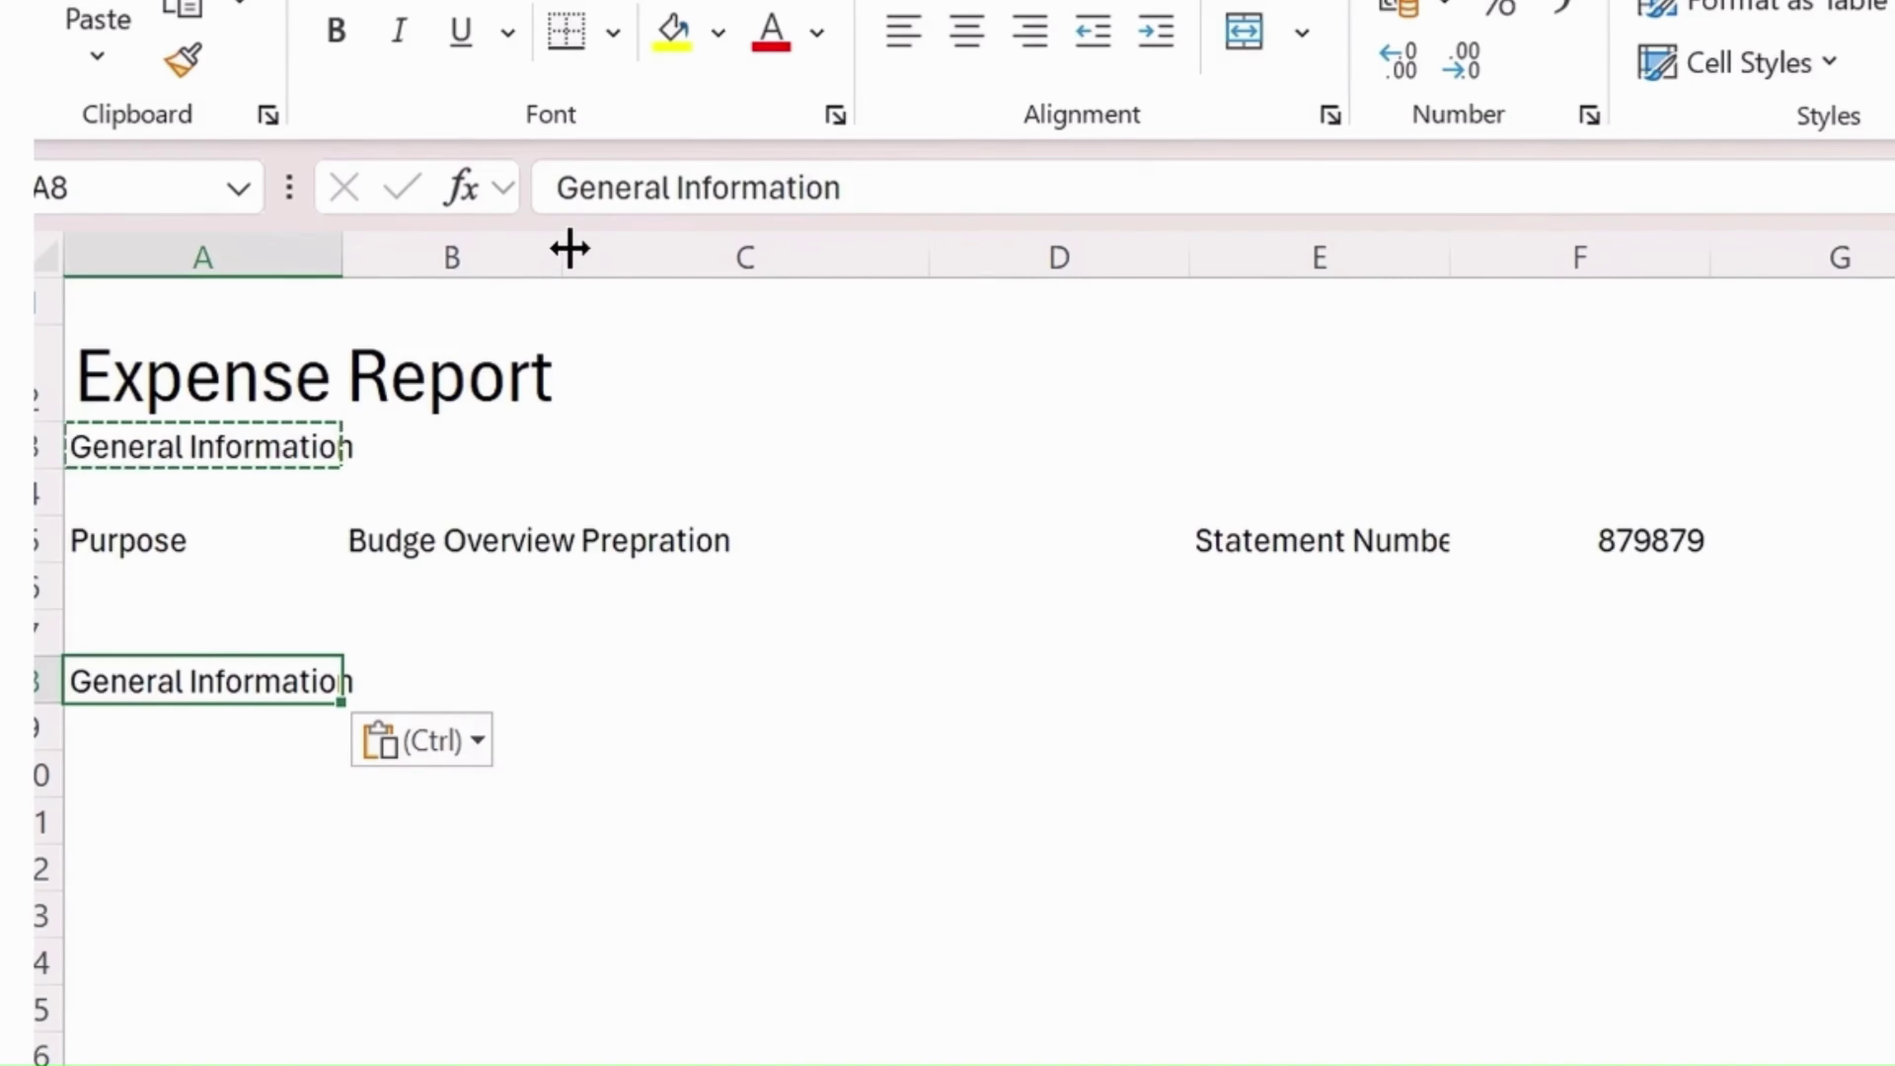
AutoFit column B to its contents and change the copied heading in A8 to "Employee Information"
{"action": "double_click", "coordinate": [569, 243]}
{"action": "double_click", "coordinate": [597, 190]}
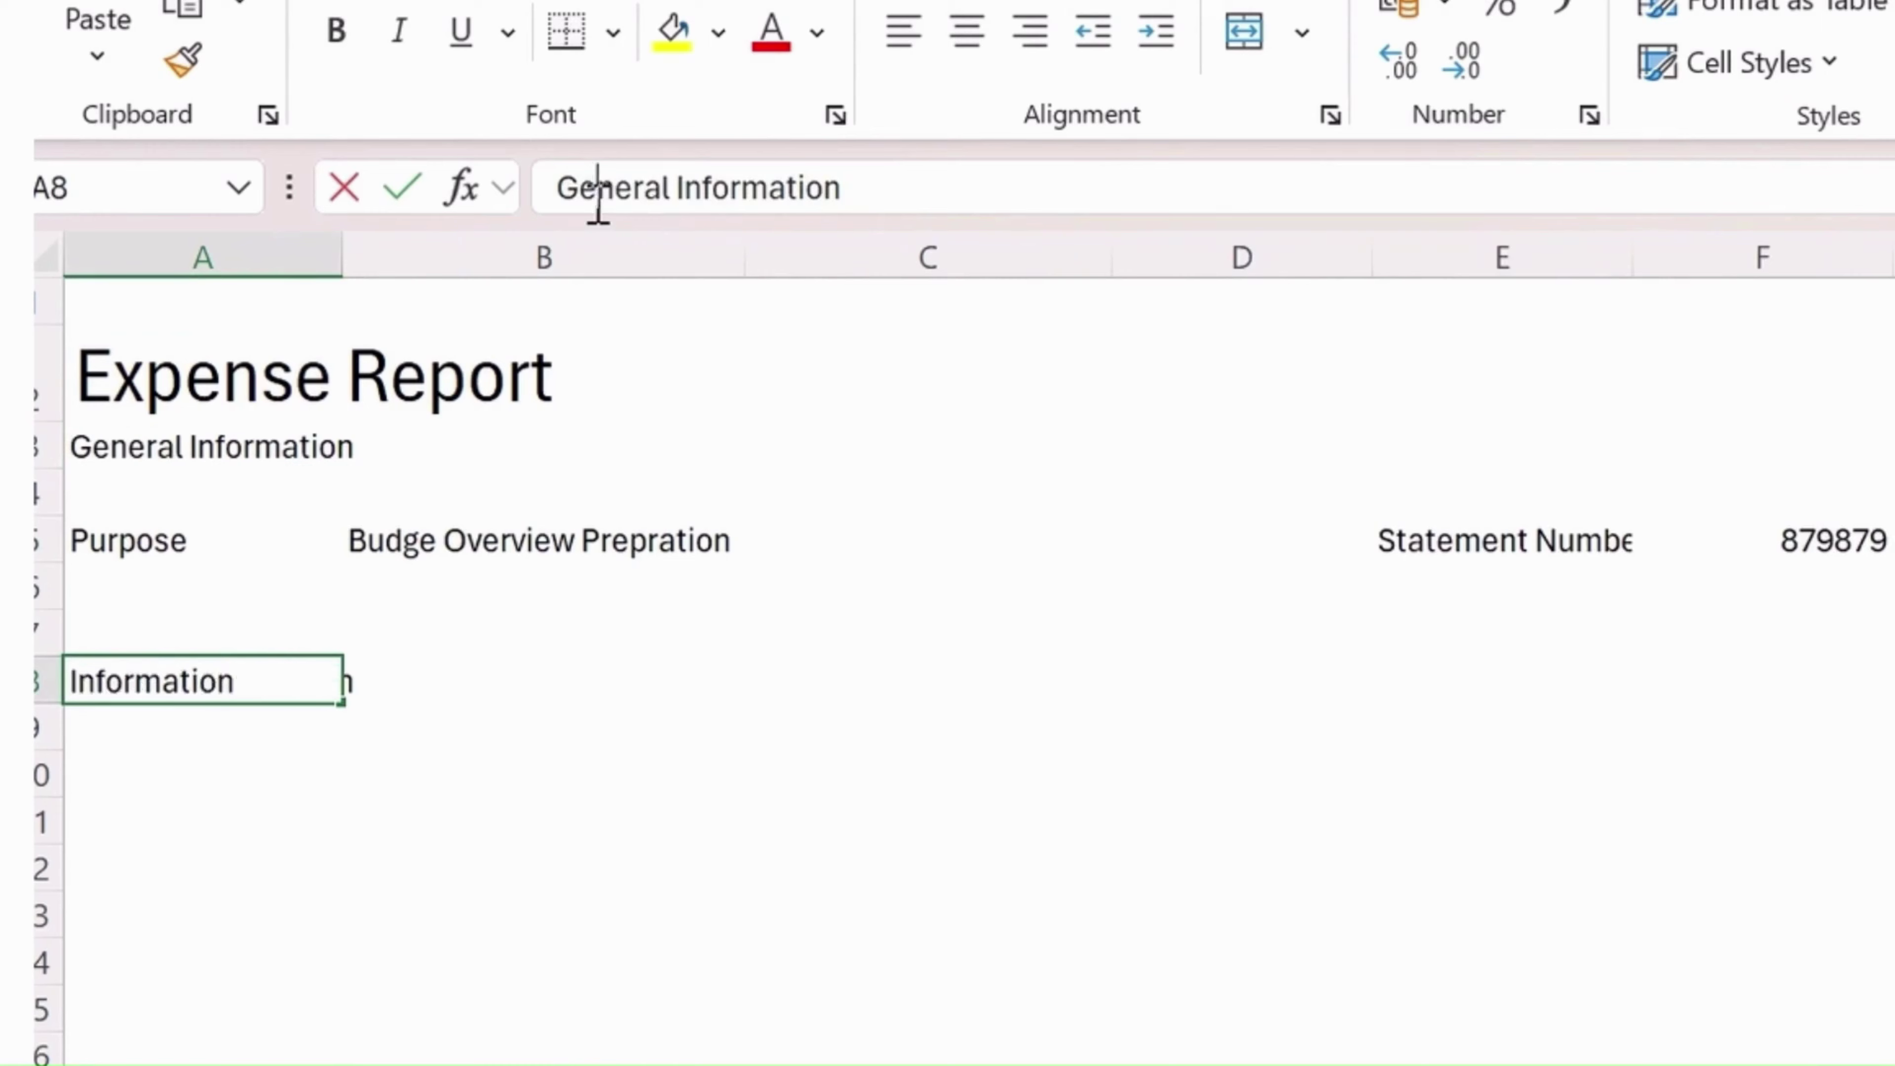
{"action": "type", "text": "E"}
{"action": "type", "text": "mployee"}
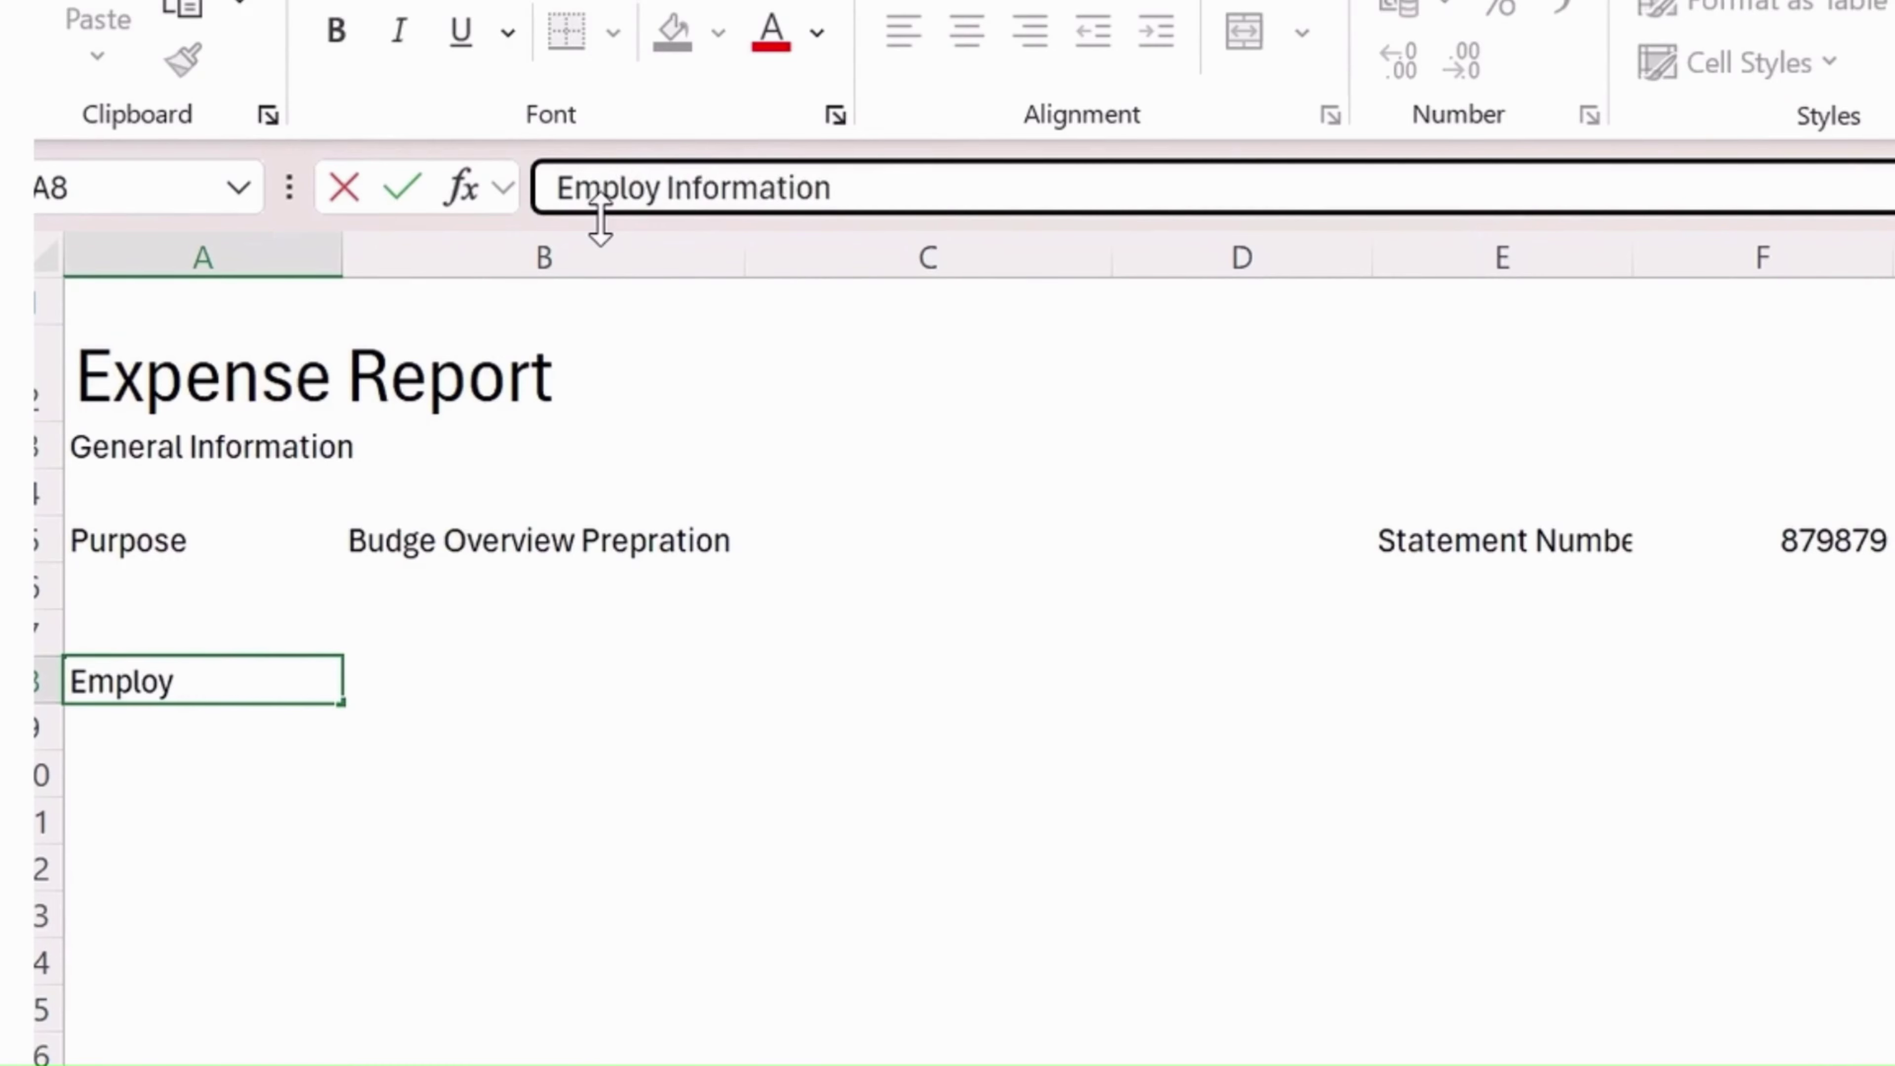
{"action": "key", "text": "Return"}
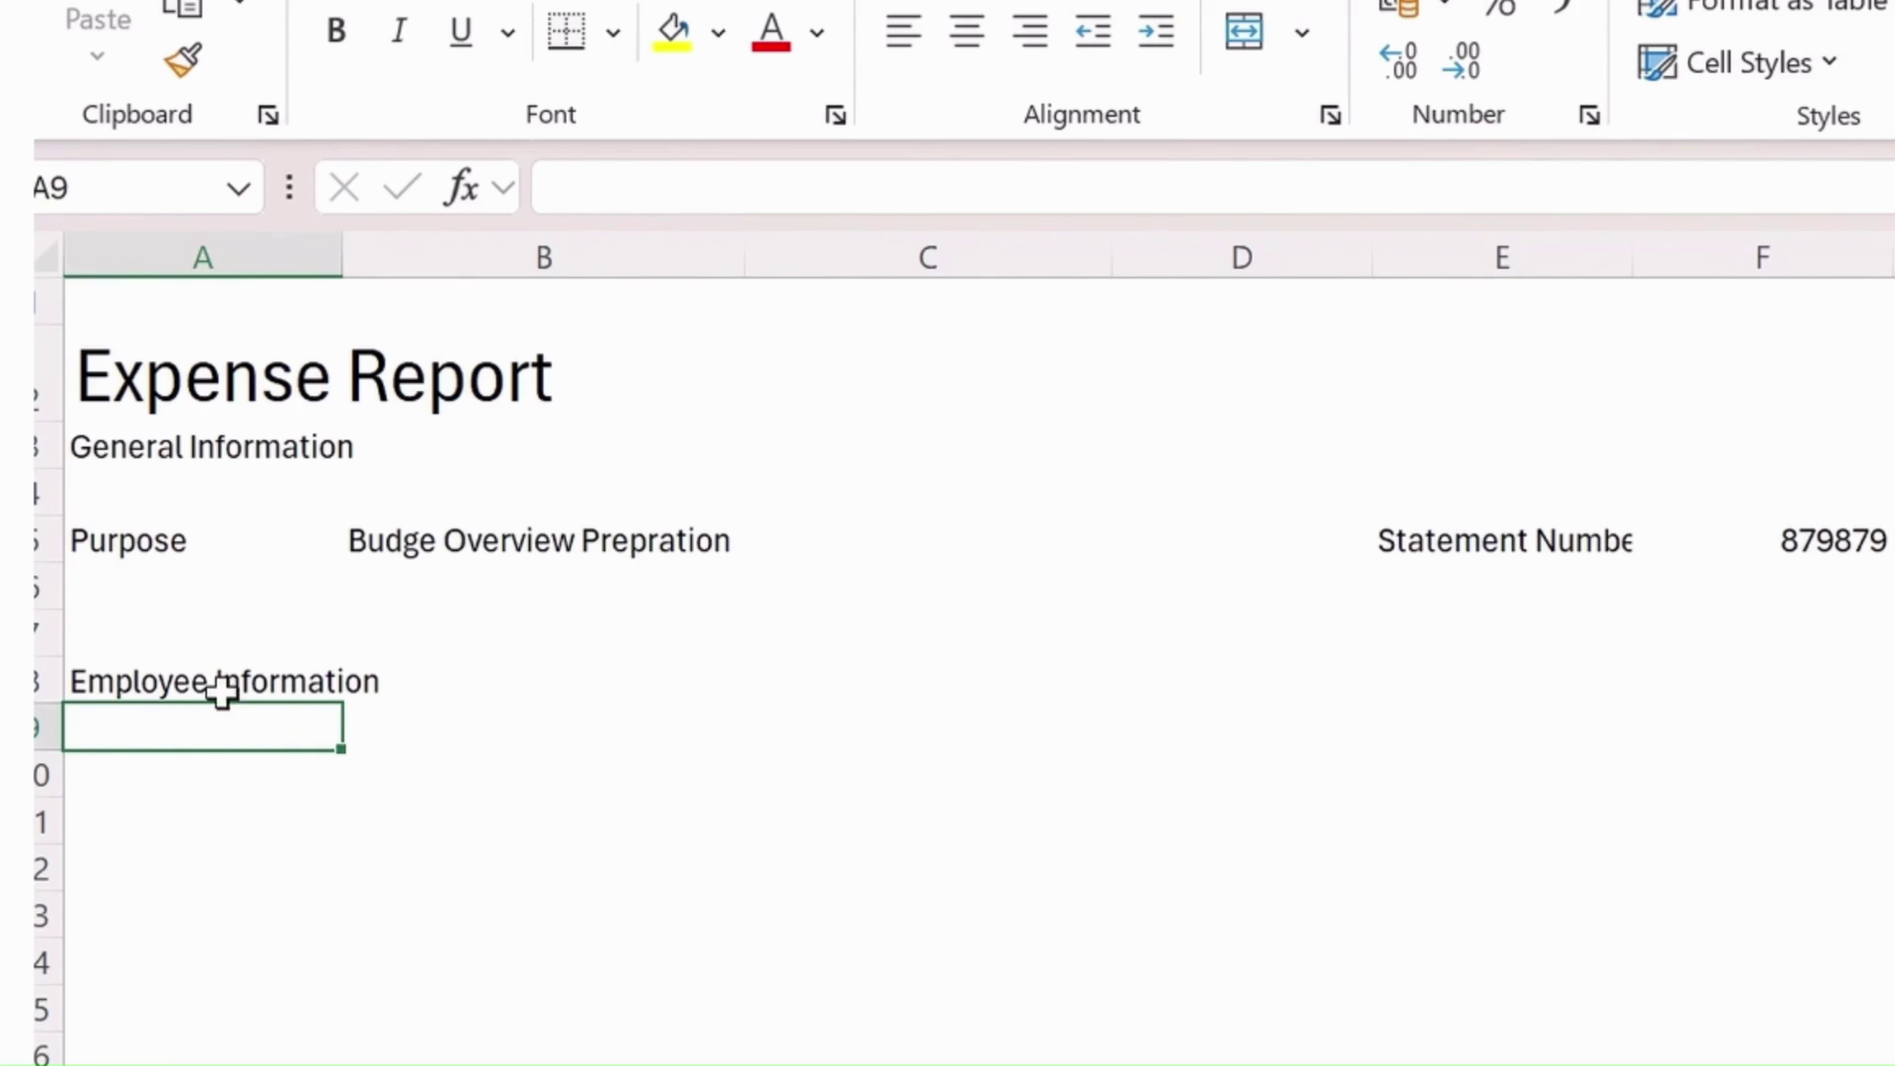
Enter the labels "Name" in A10 and "Department" in A11 under the Employee Information heading
{"action": "left_click", "coordinate": [190, 679]}
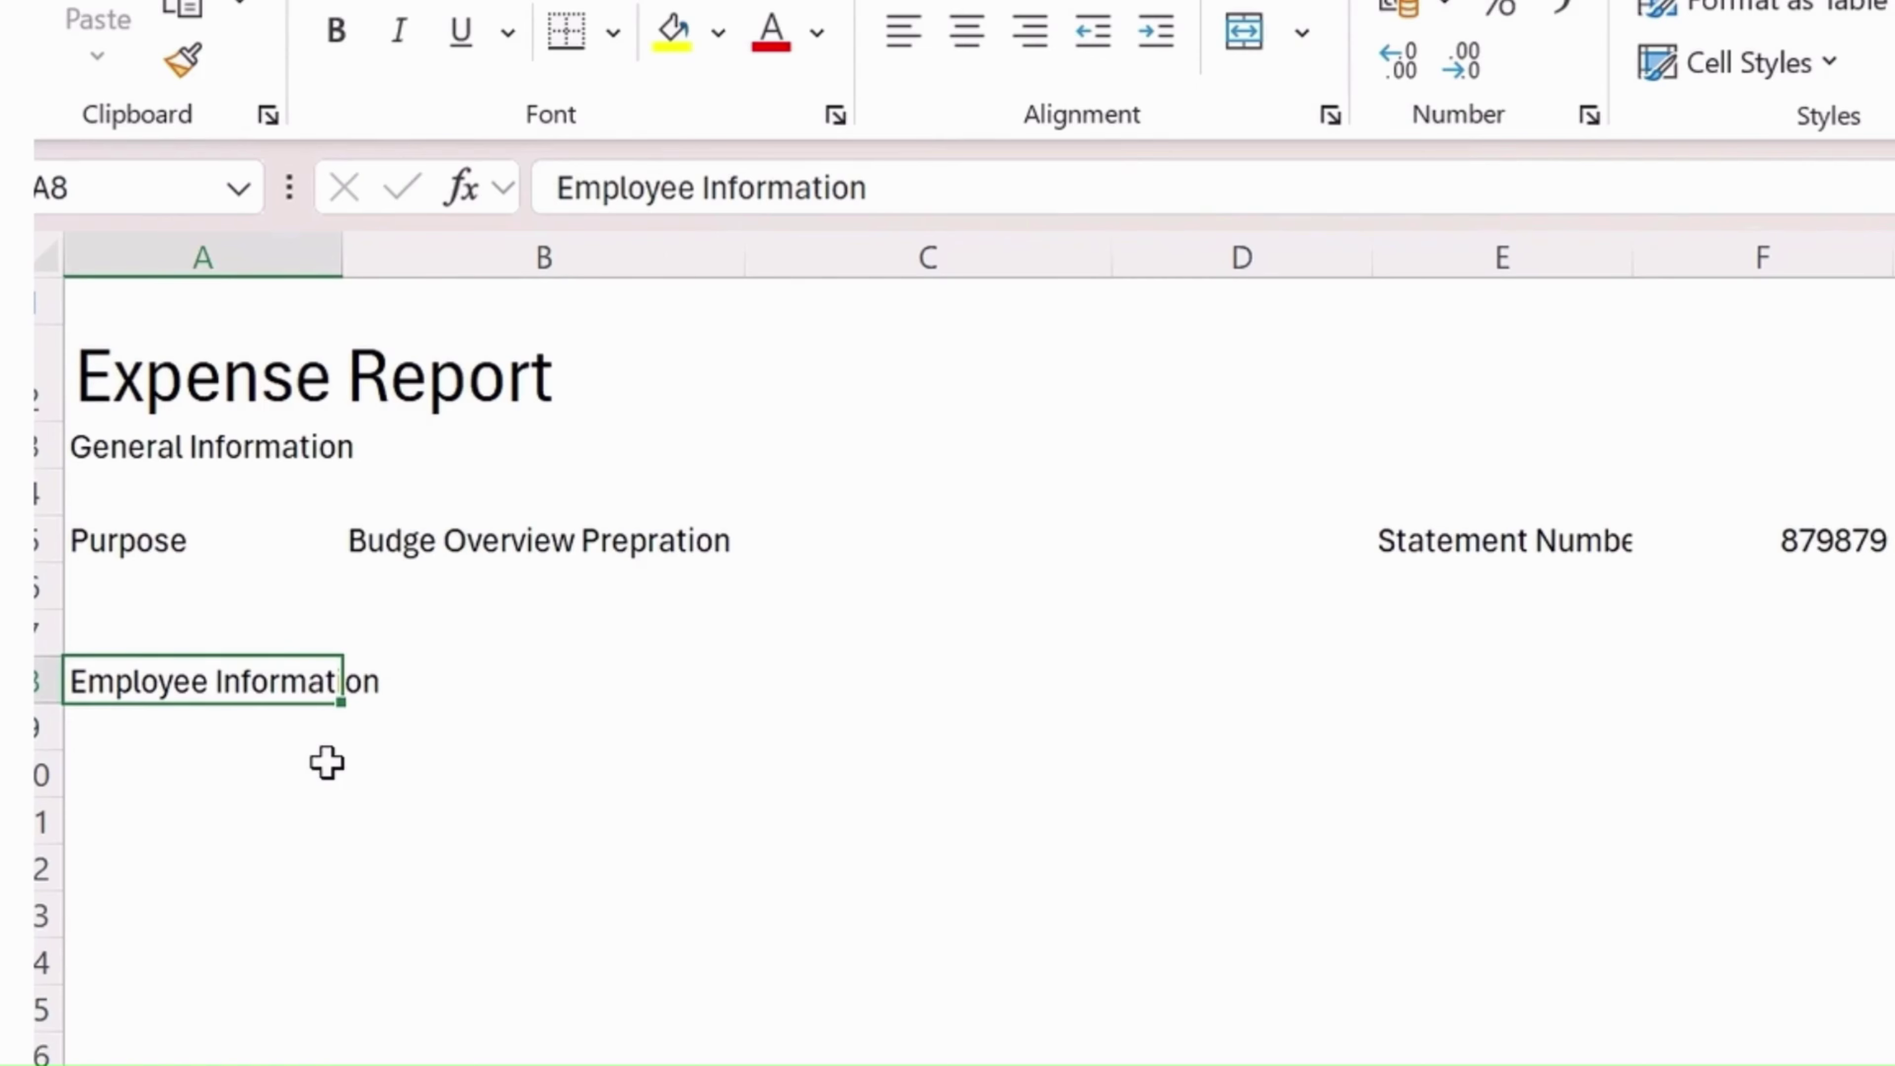
{"action": "left_click", "coordinate": [357, 767]}
{"action": "left_click", "coordinate": [288, 770]}
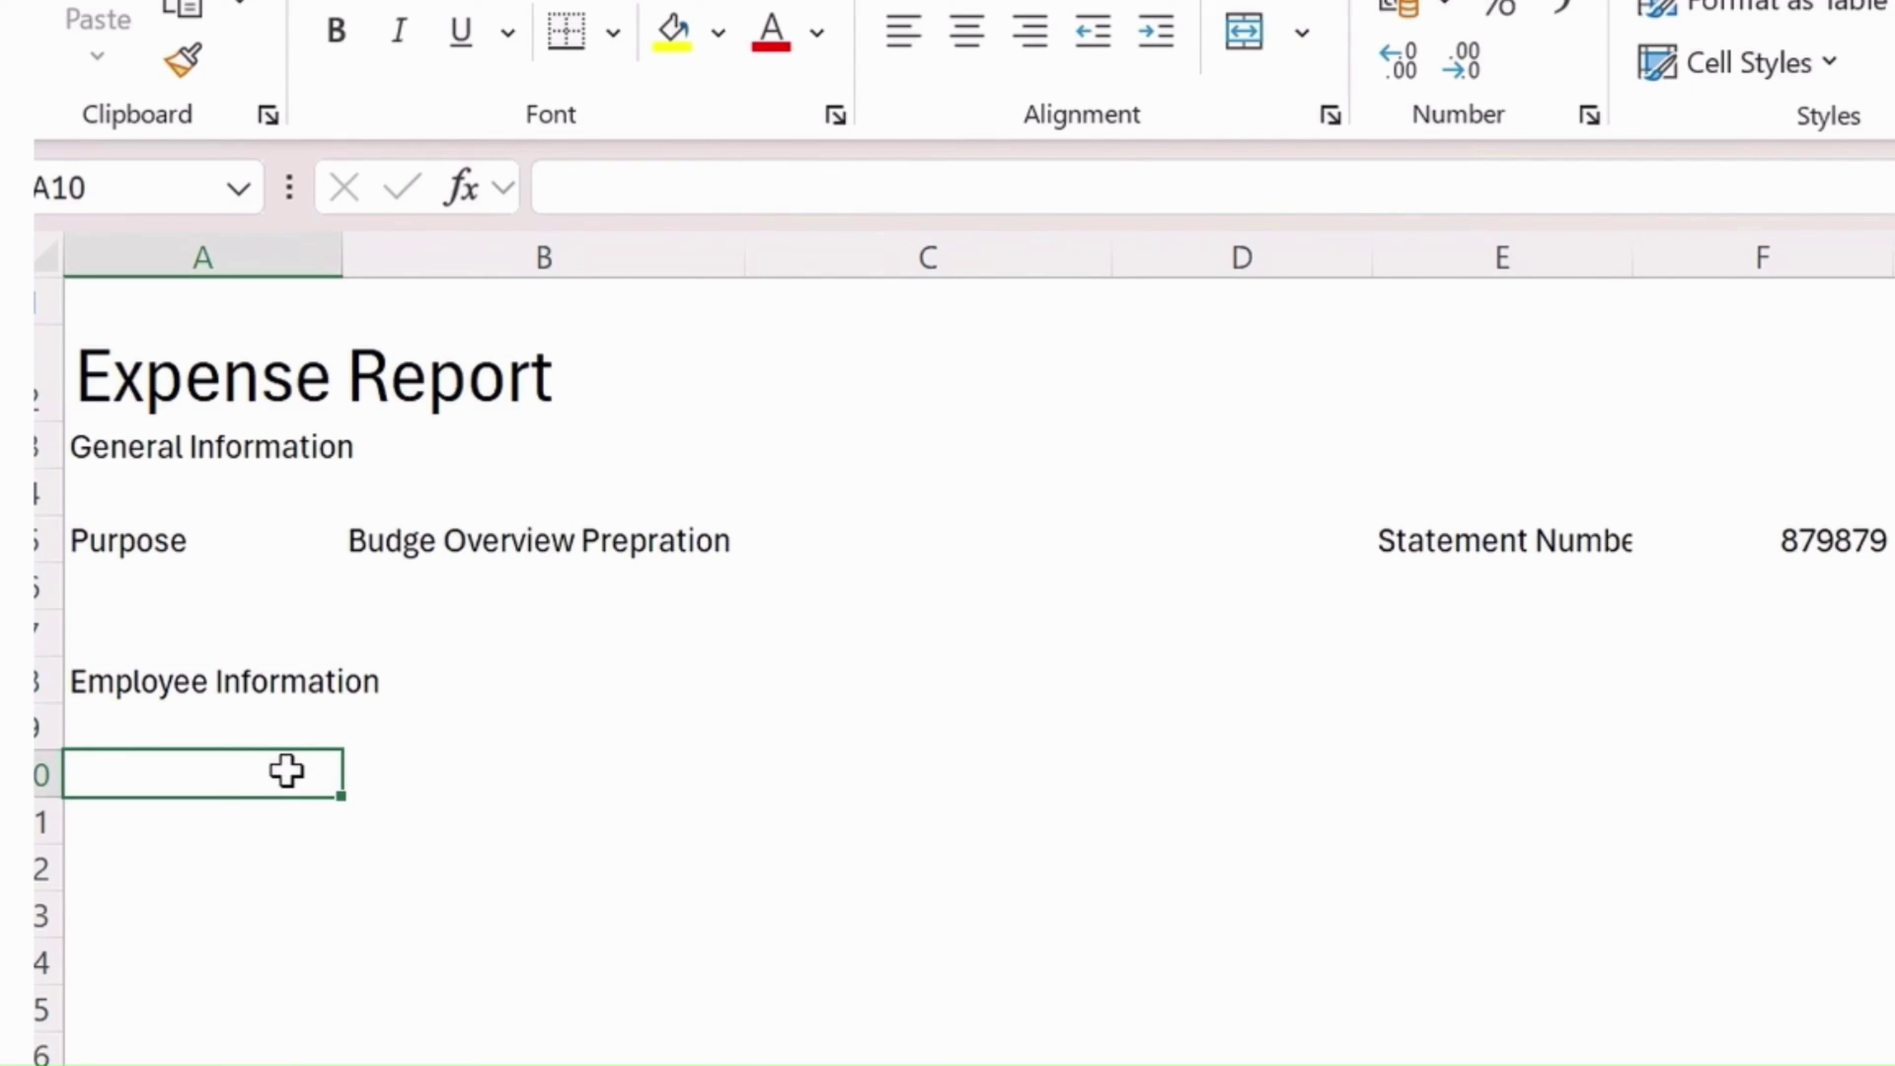
{"action": "type", "text": "Name"}
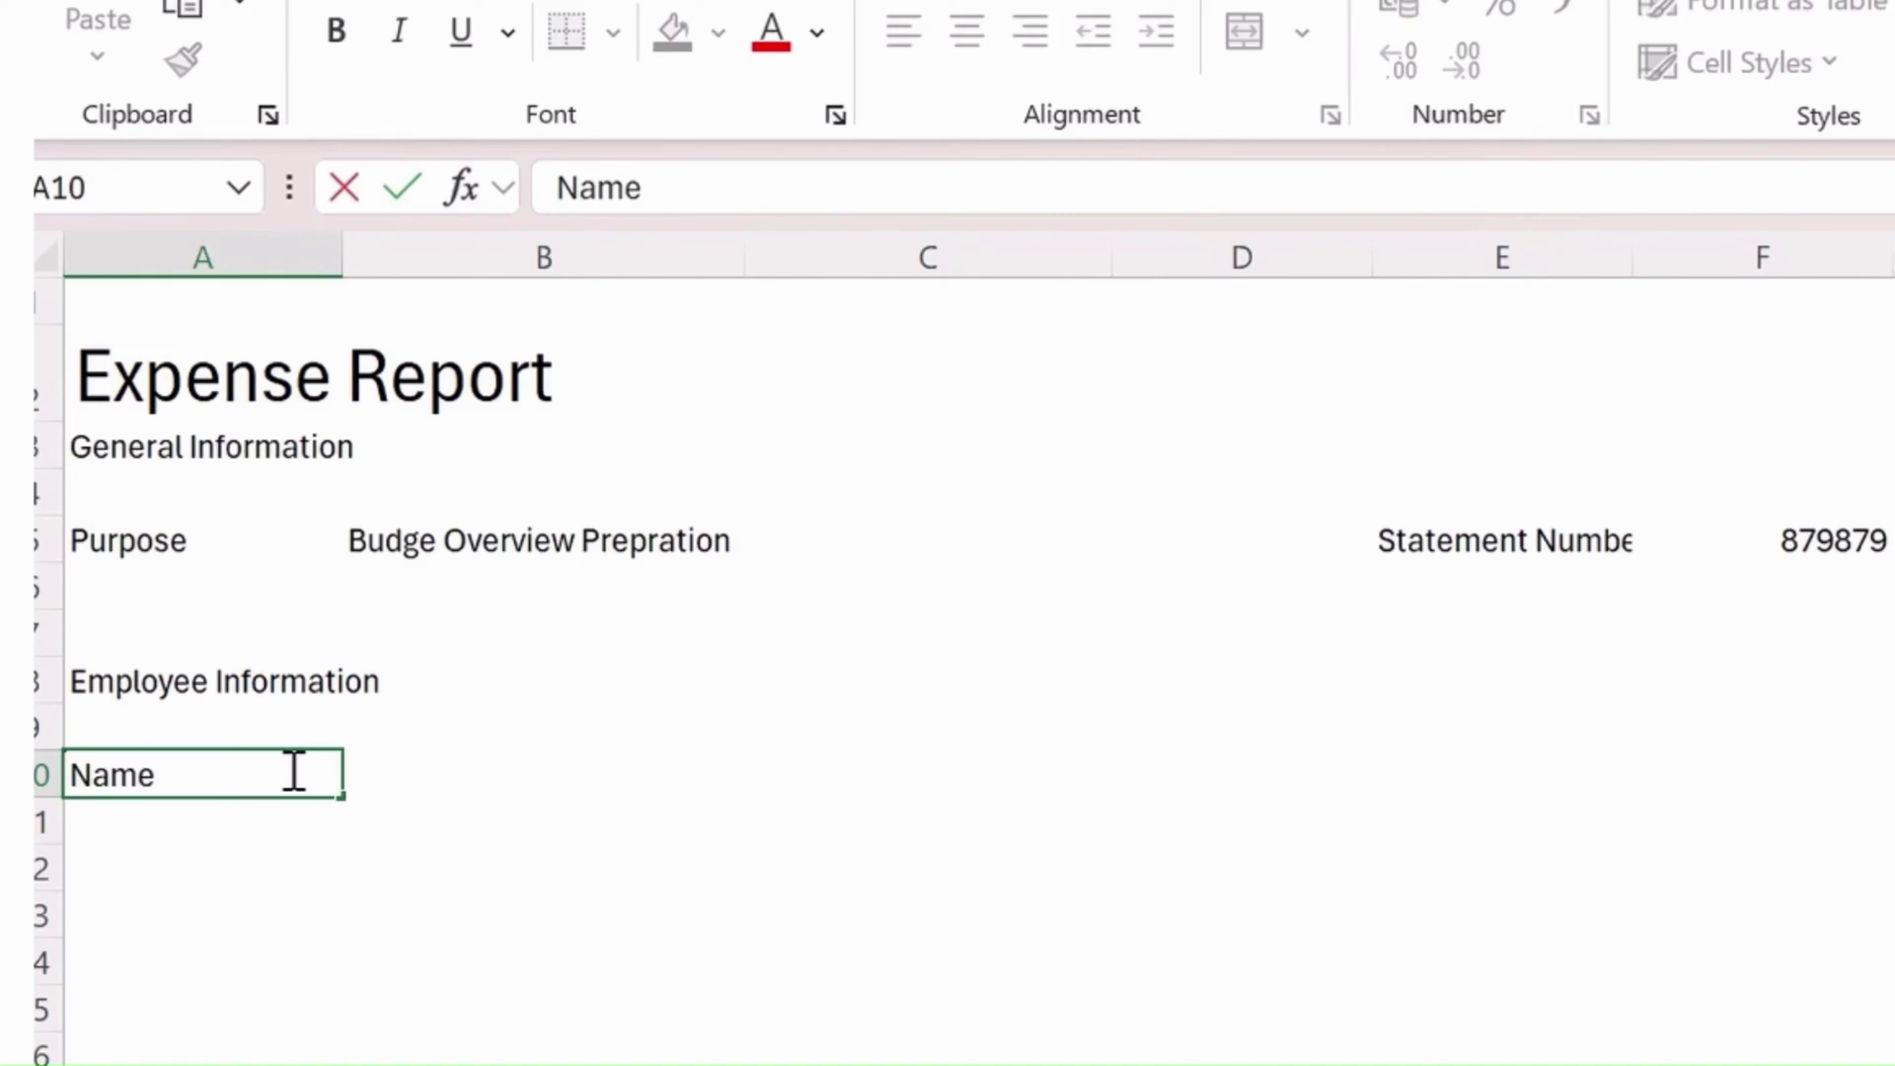
{"action": "key", "text": "Return"}
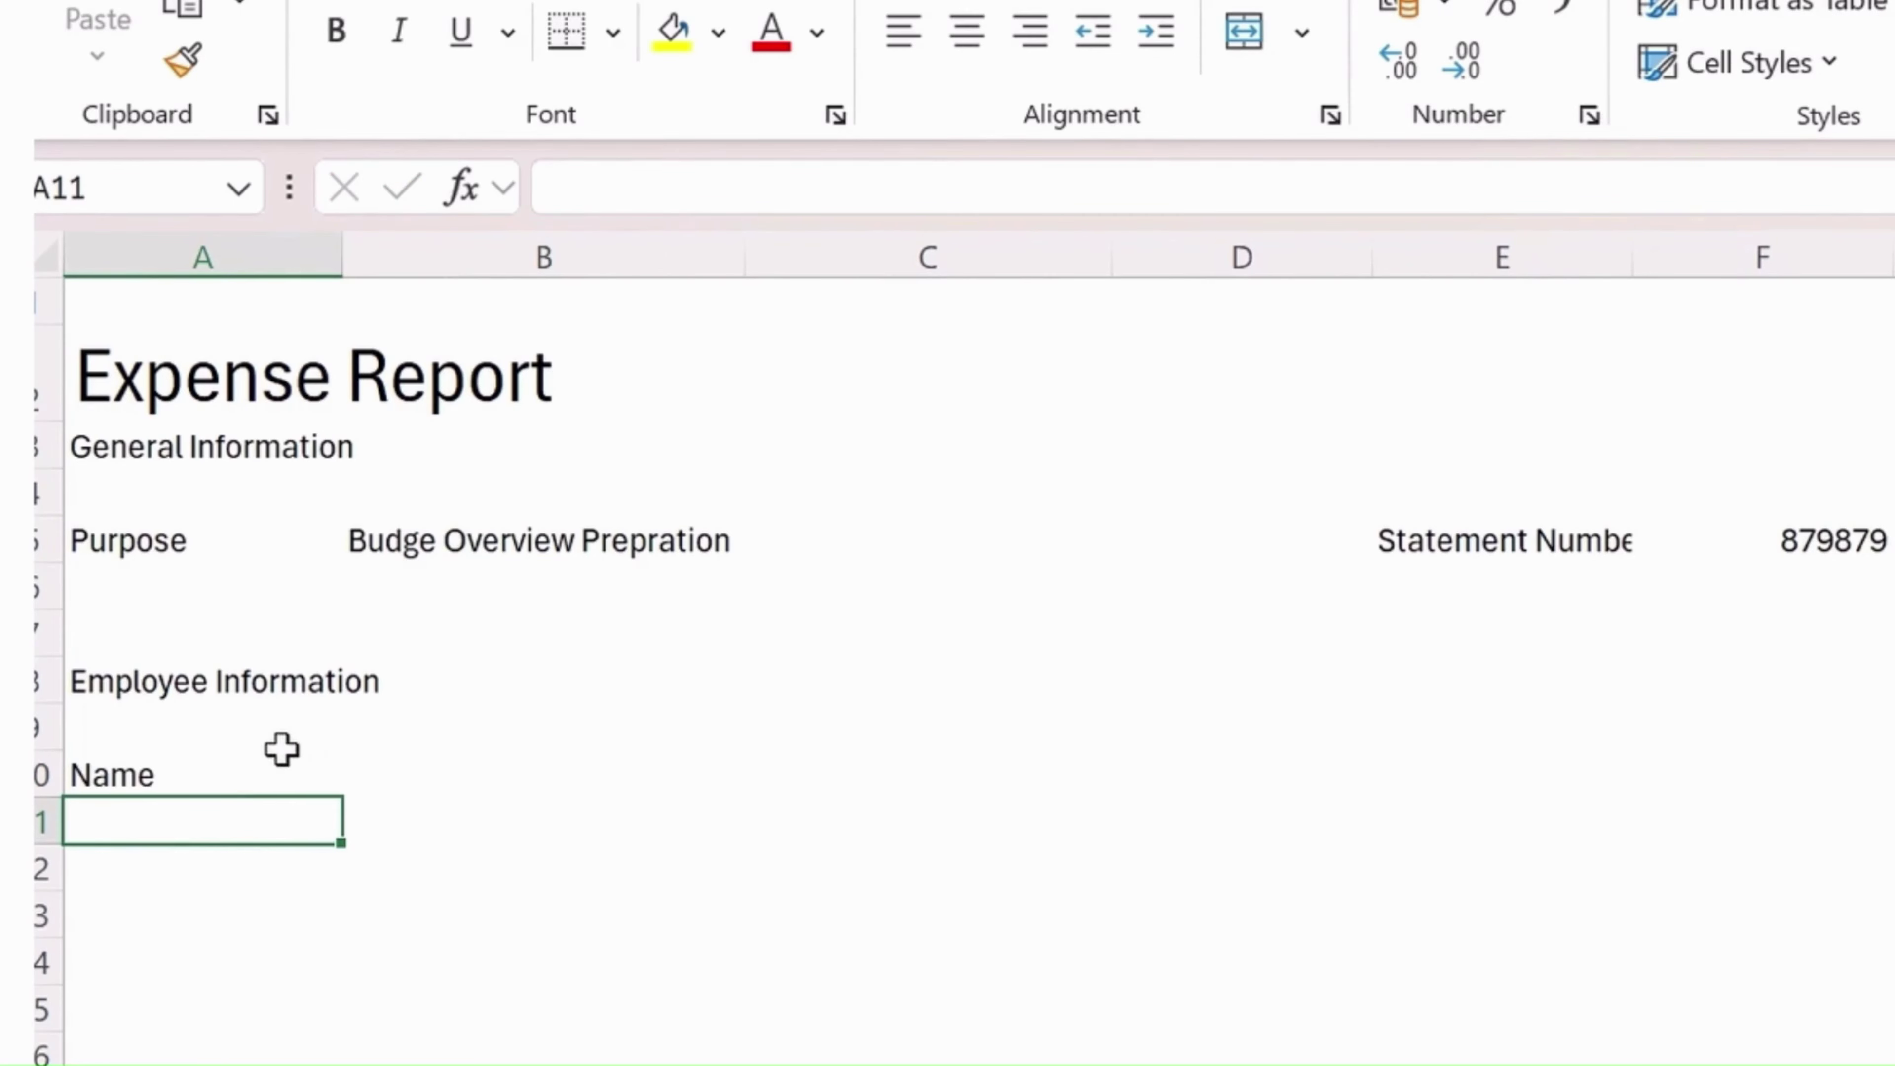
{"action": "type", "text": "Department"}
{"action": "key", "text": "Tab"}
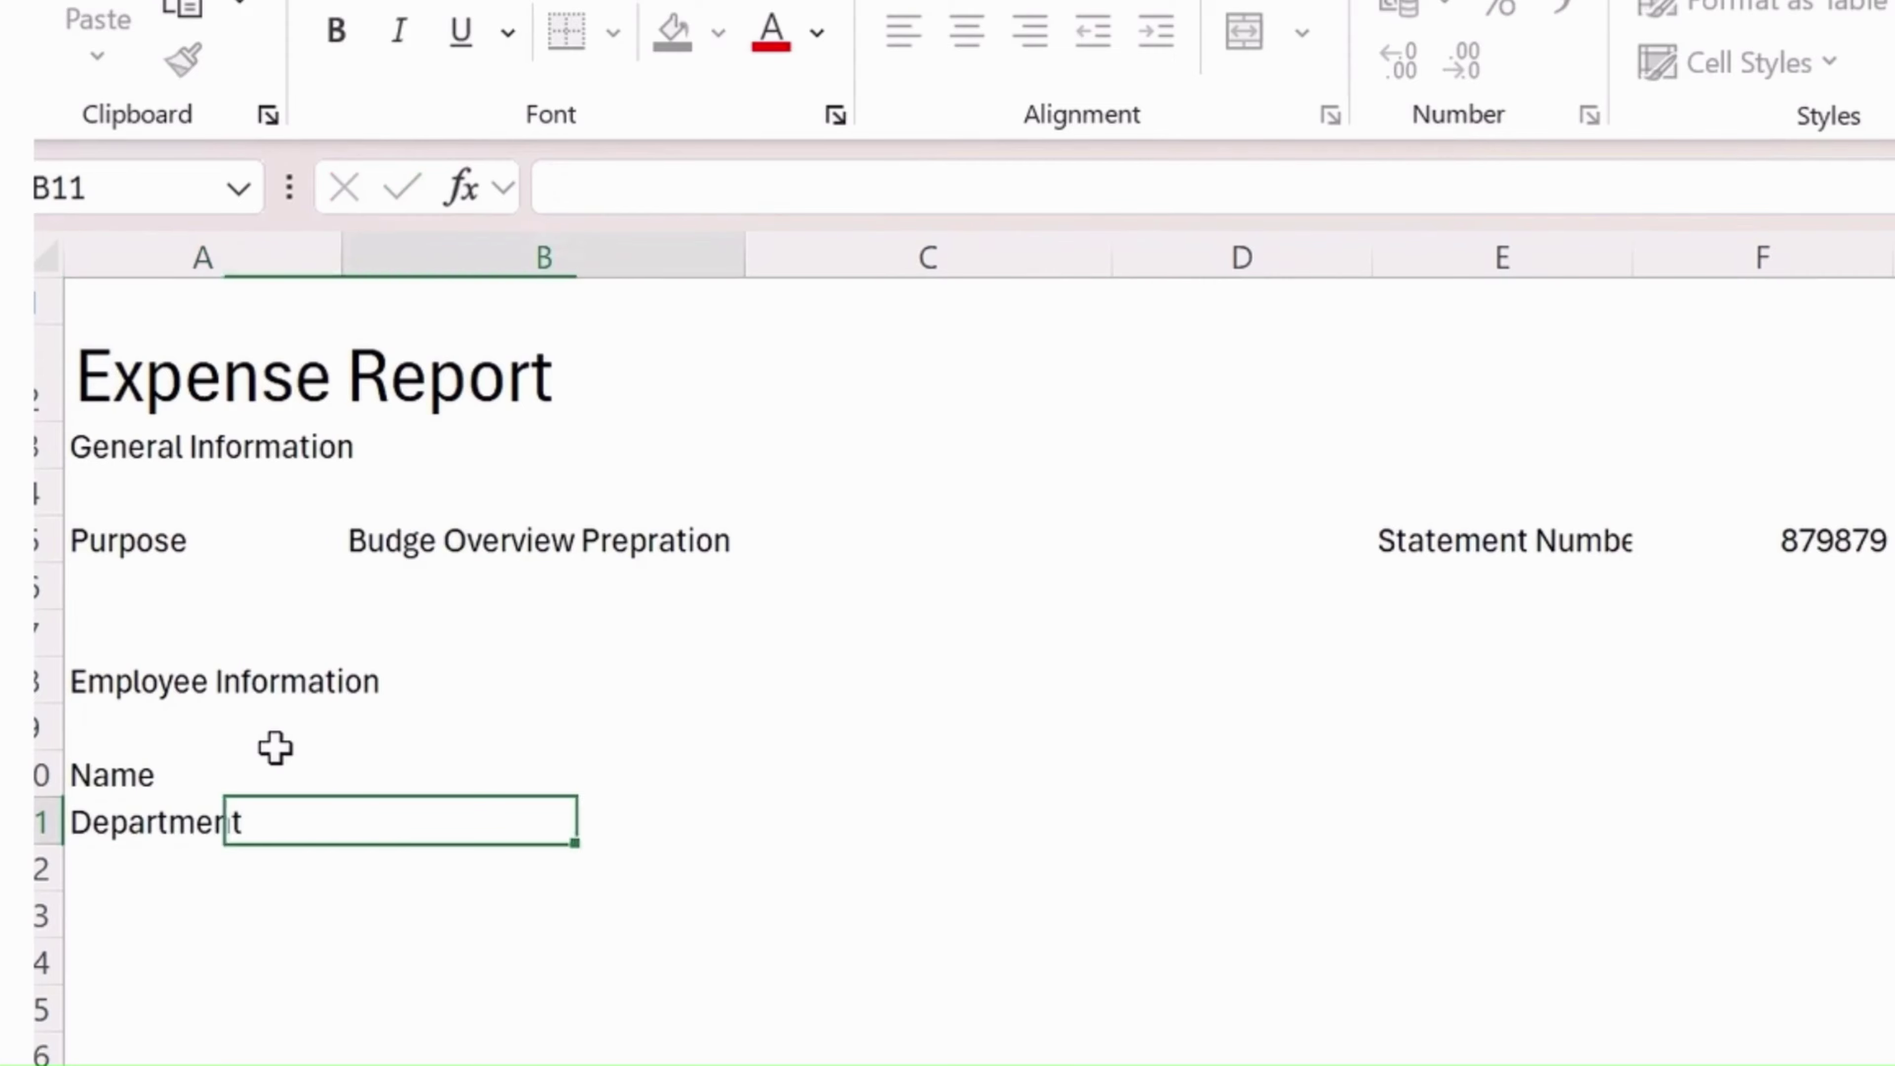
Enter the labels "Position" in H10 and "Manager" in H11, in line with the Name and Department rows
{"action": "left_click", "coordinate": [1582, 775]}
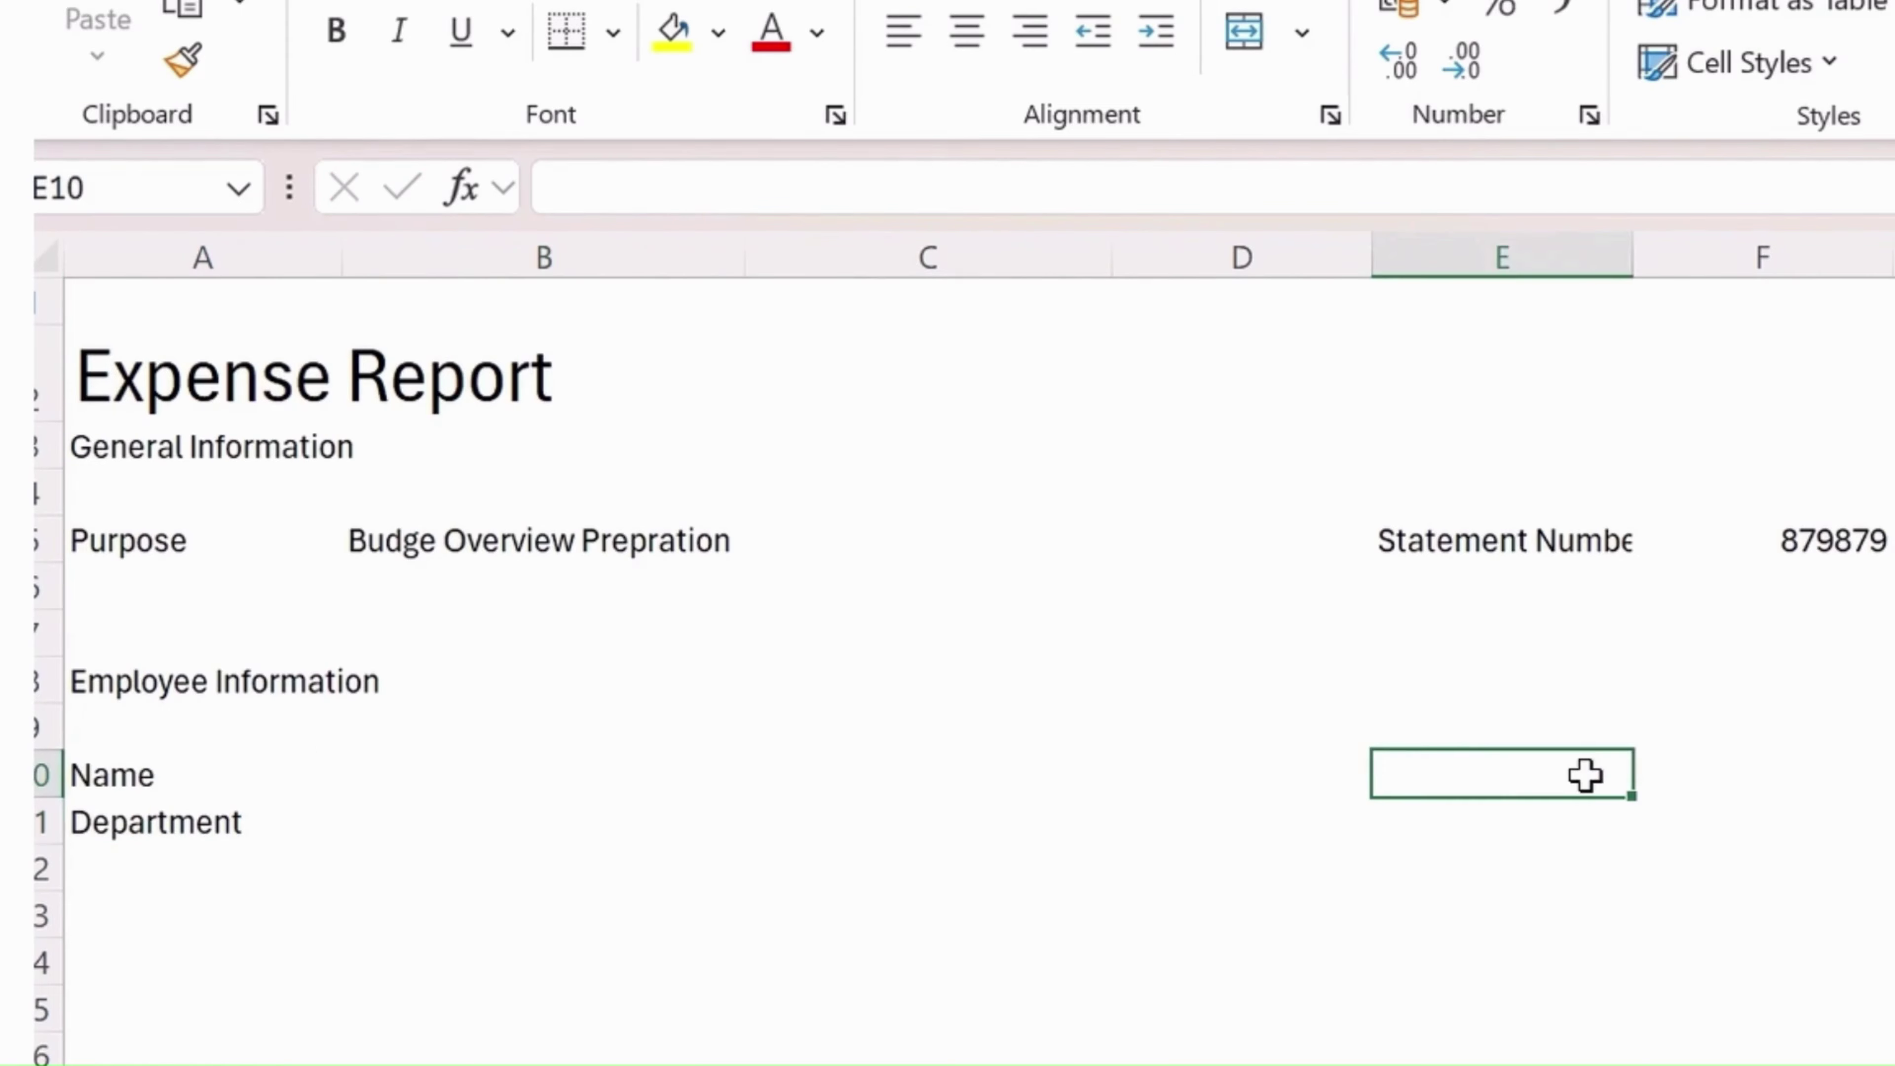
{"action": "left_click", "coordinate": [1678, 786]}
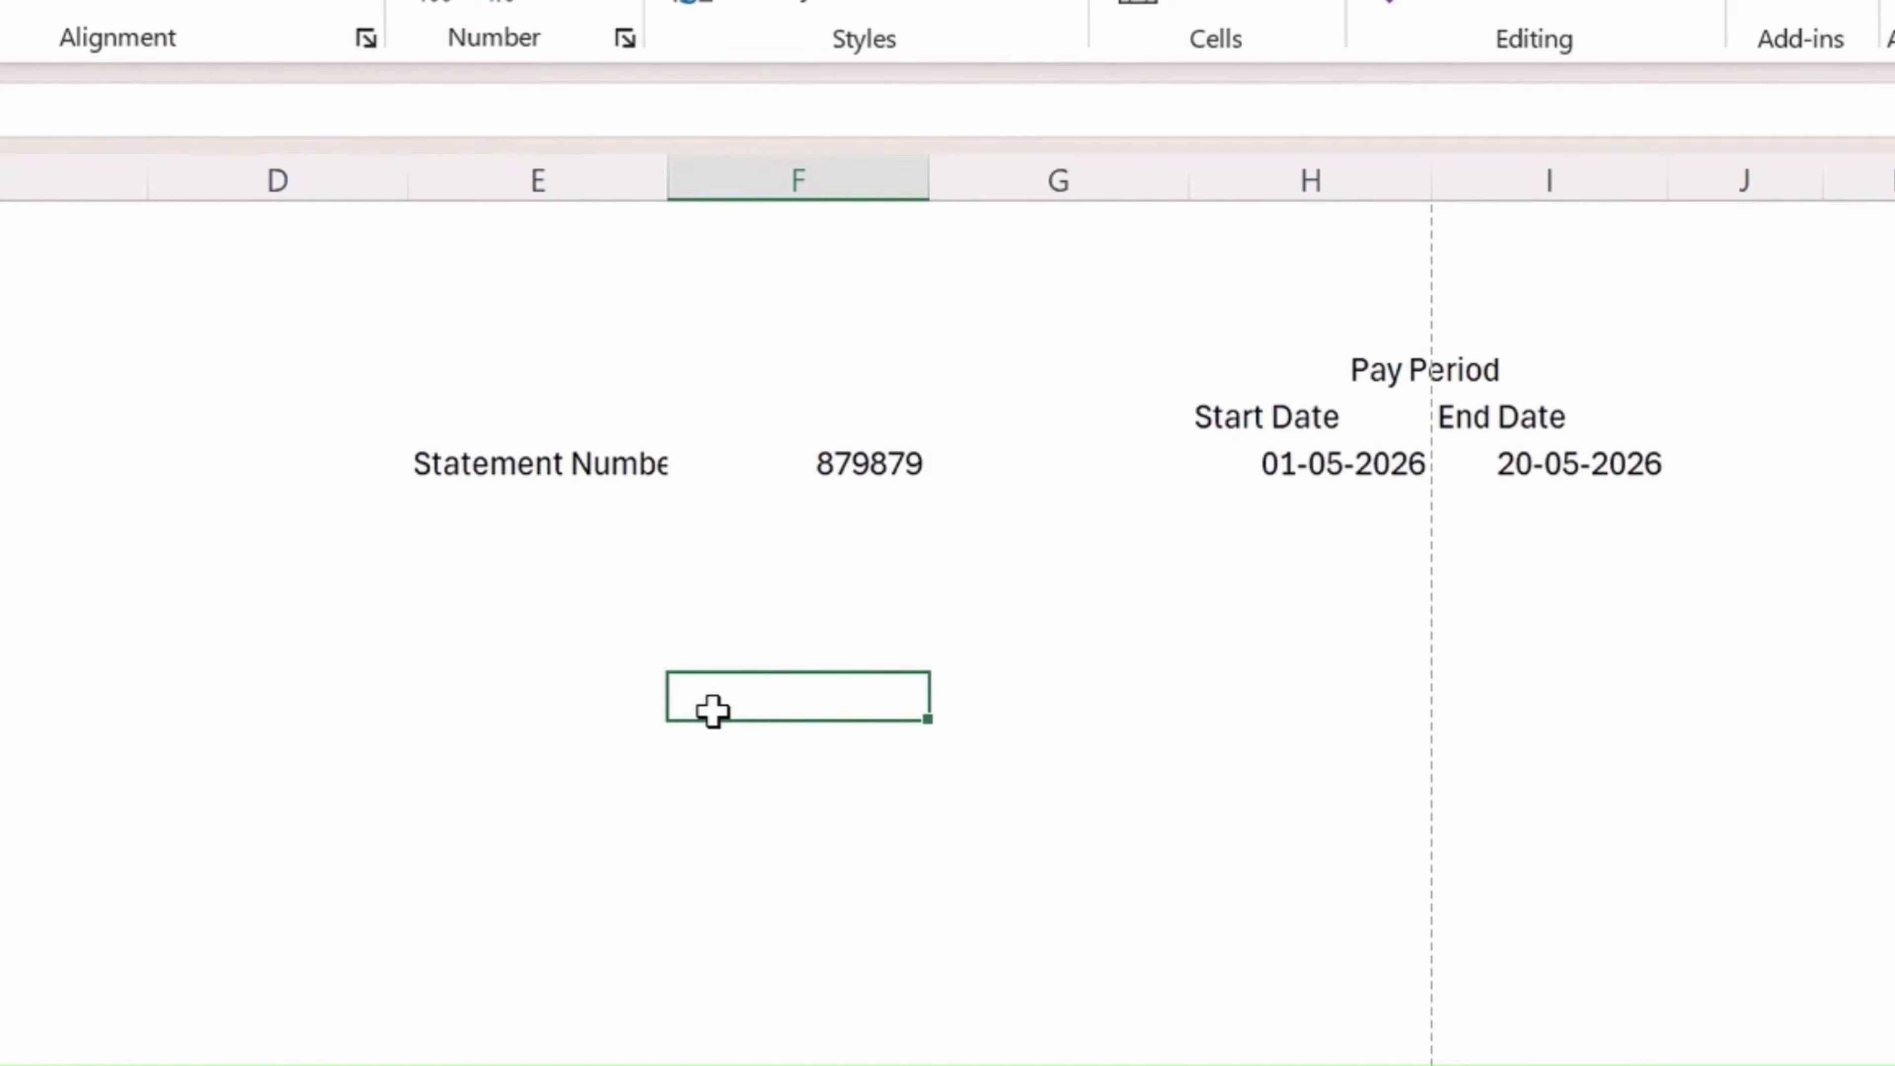
{"action": "key", "text": "Right"}
{"action": "key", "text": "Right"}
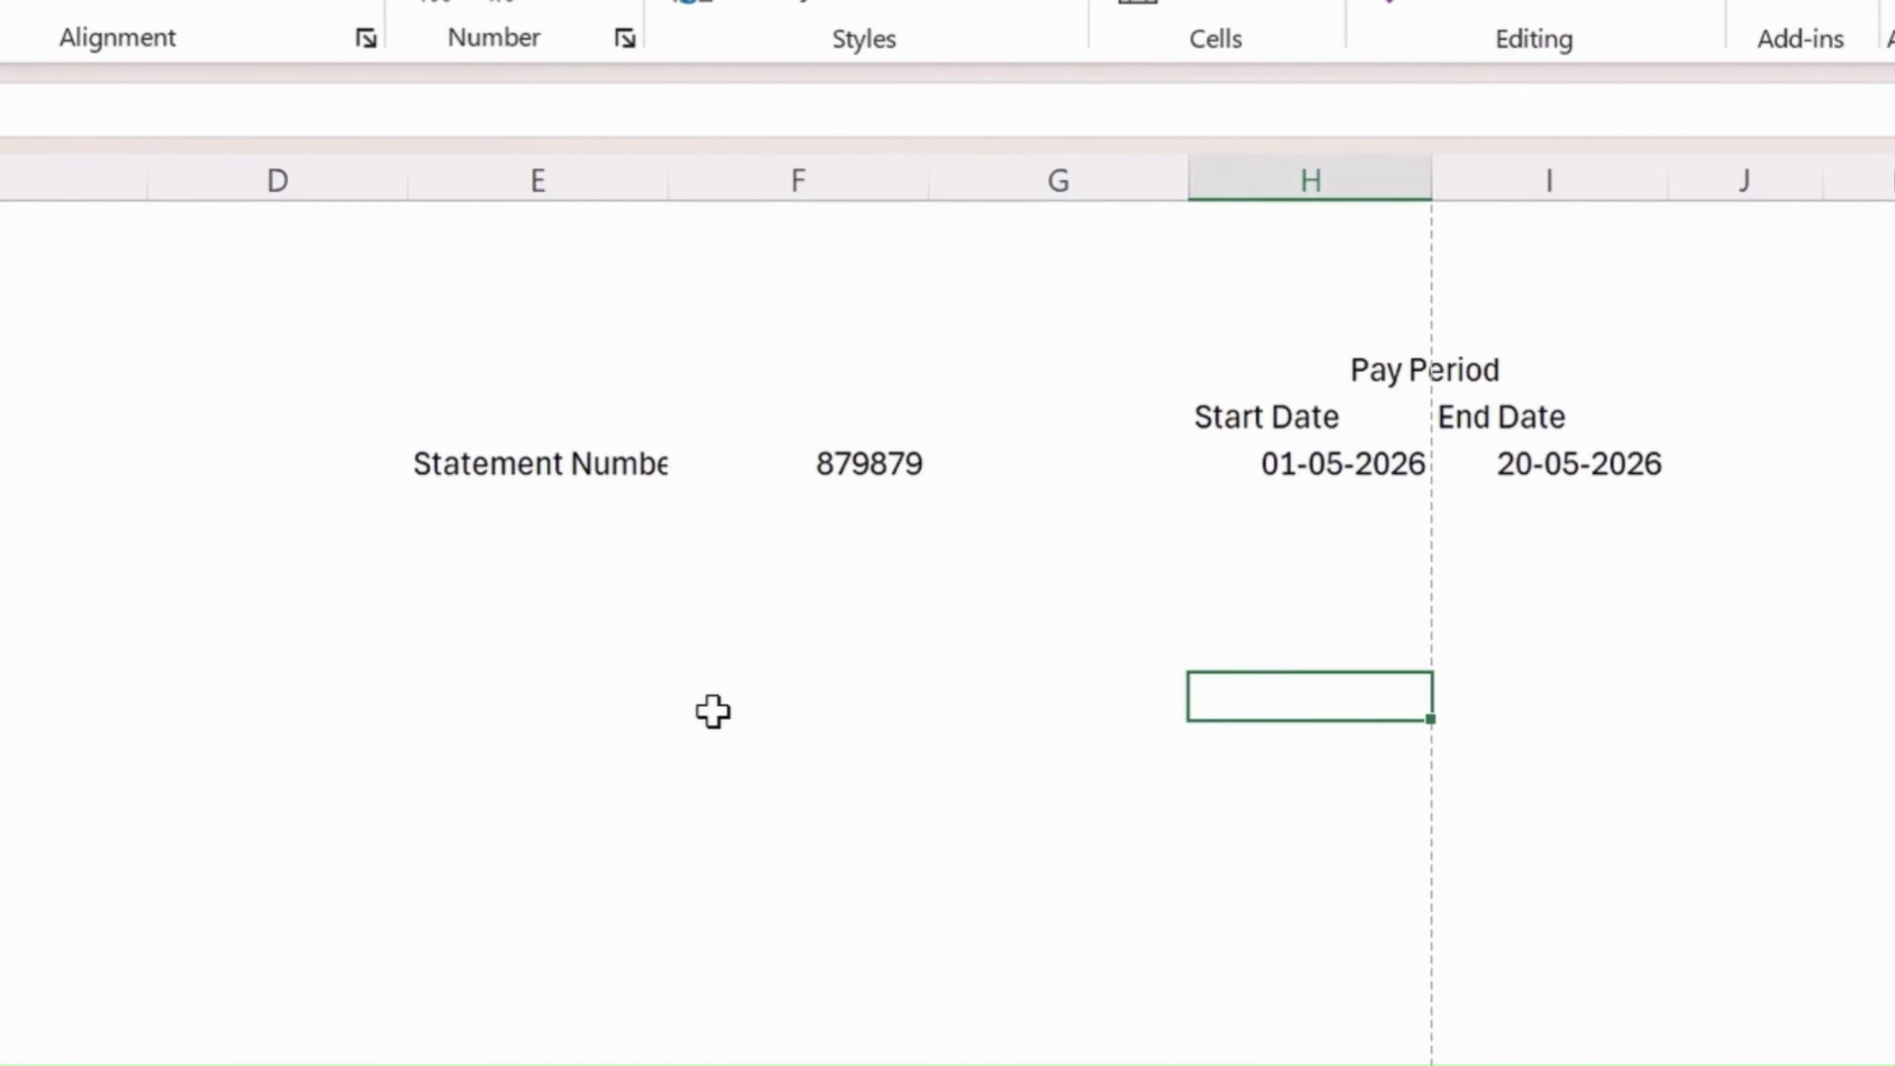
{"action": "type", "text": "Position"}
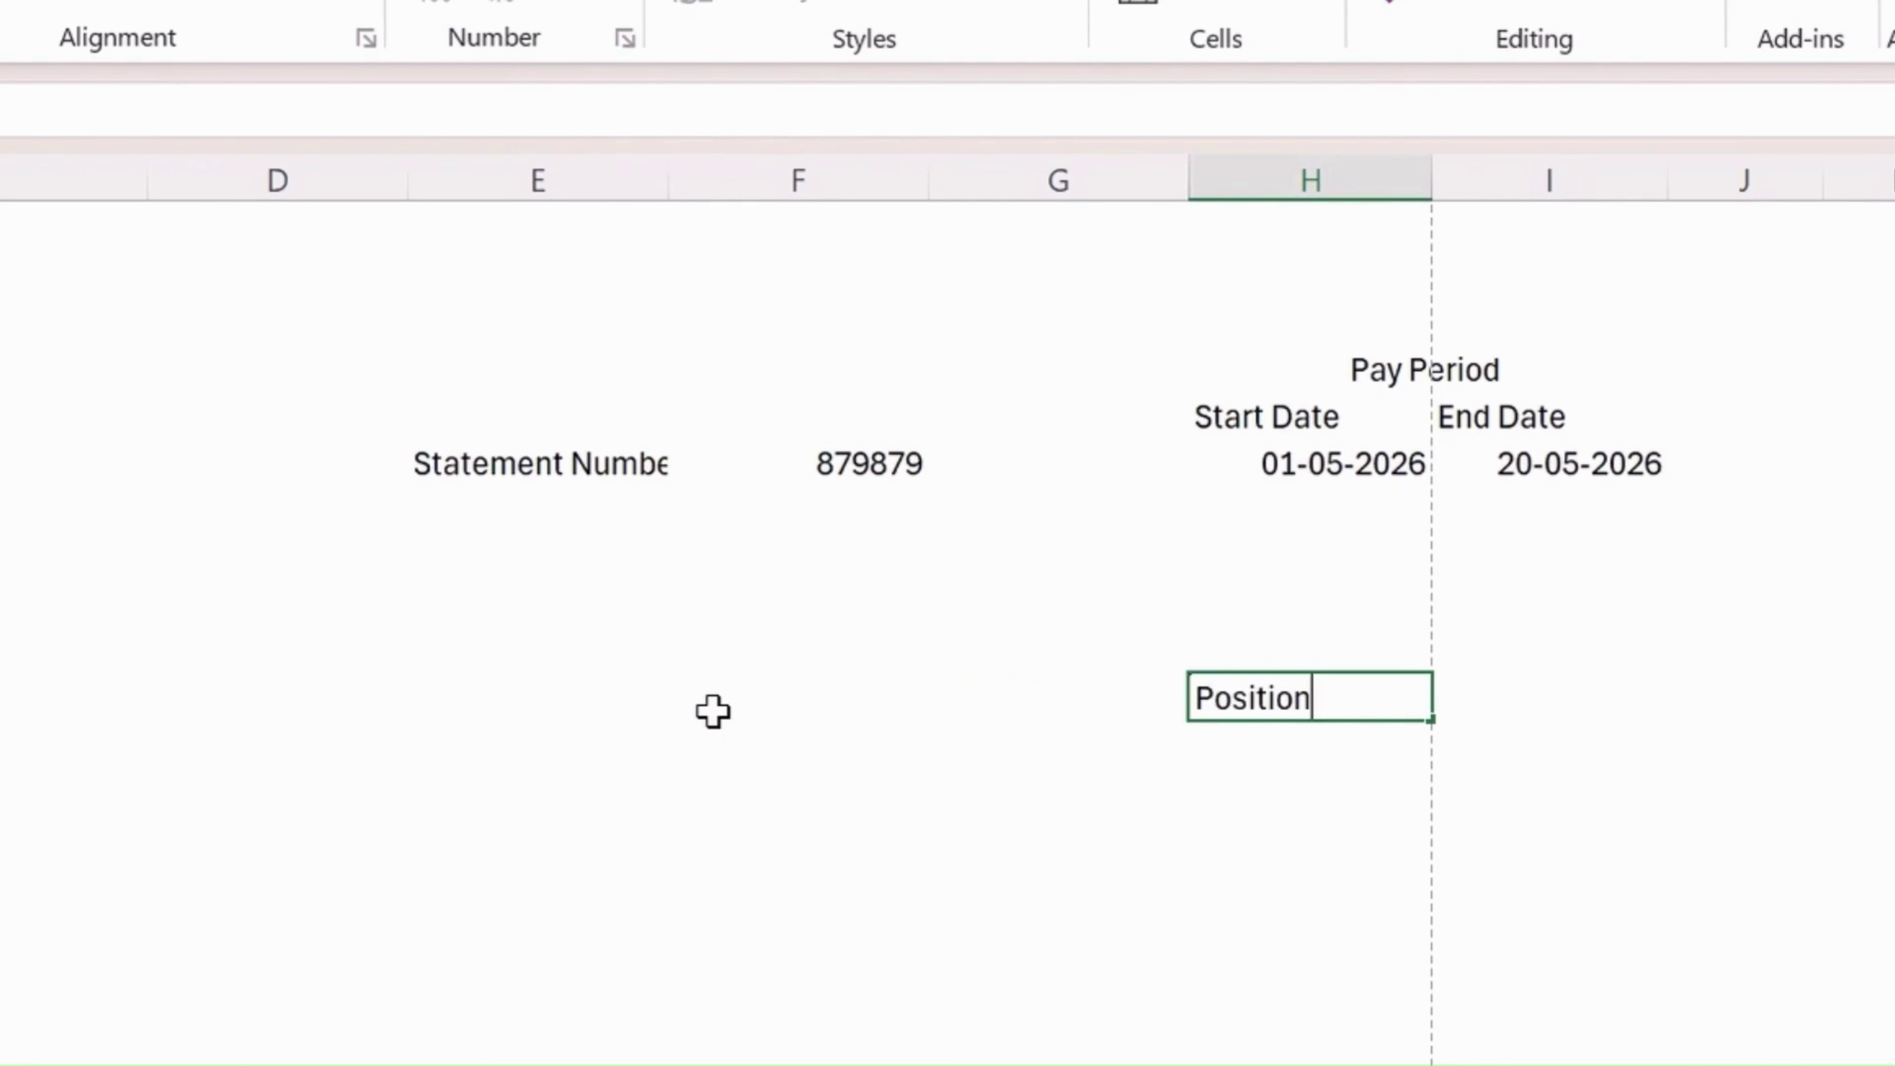
{"action": "key", "text": "Return"}
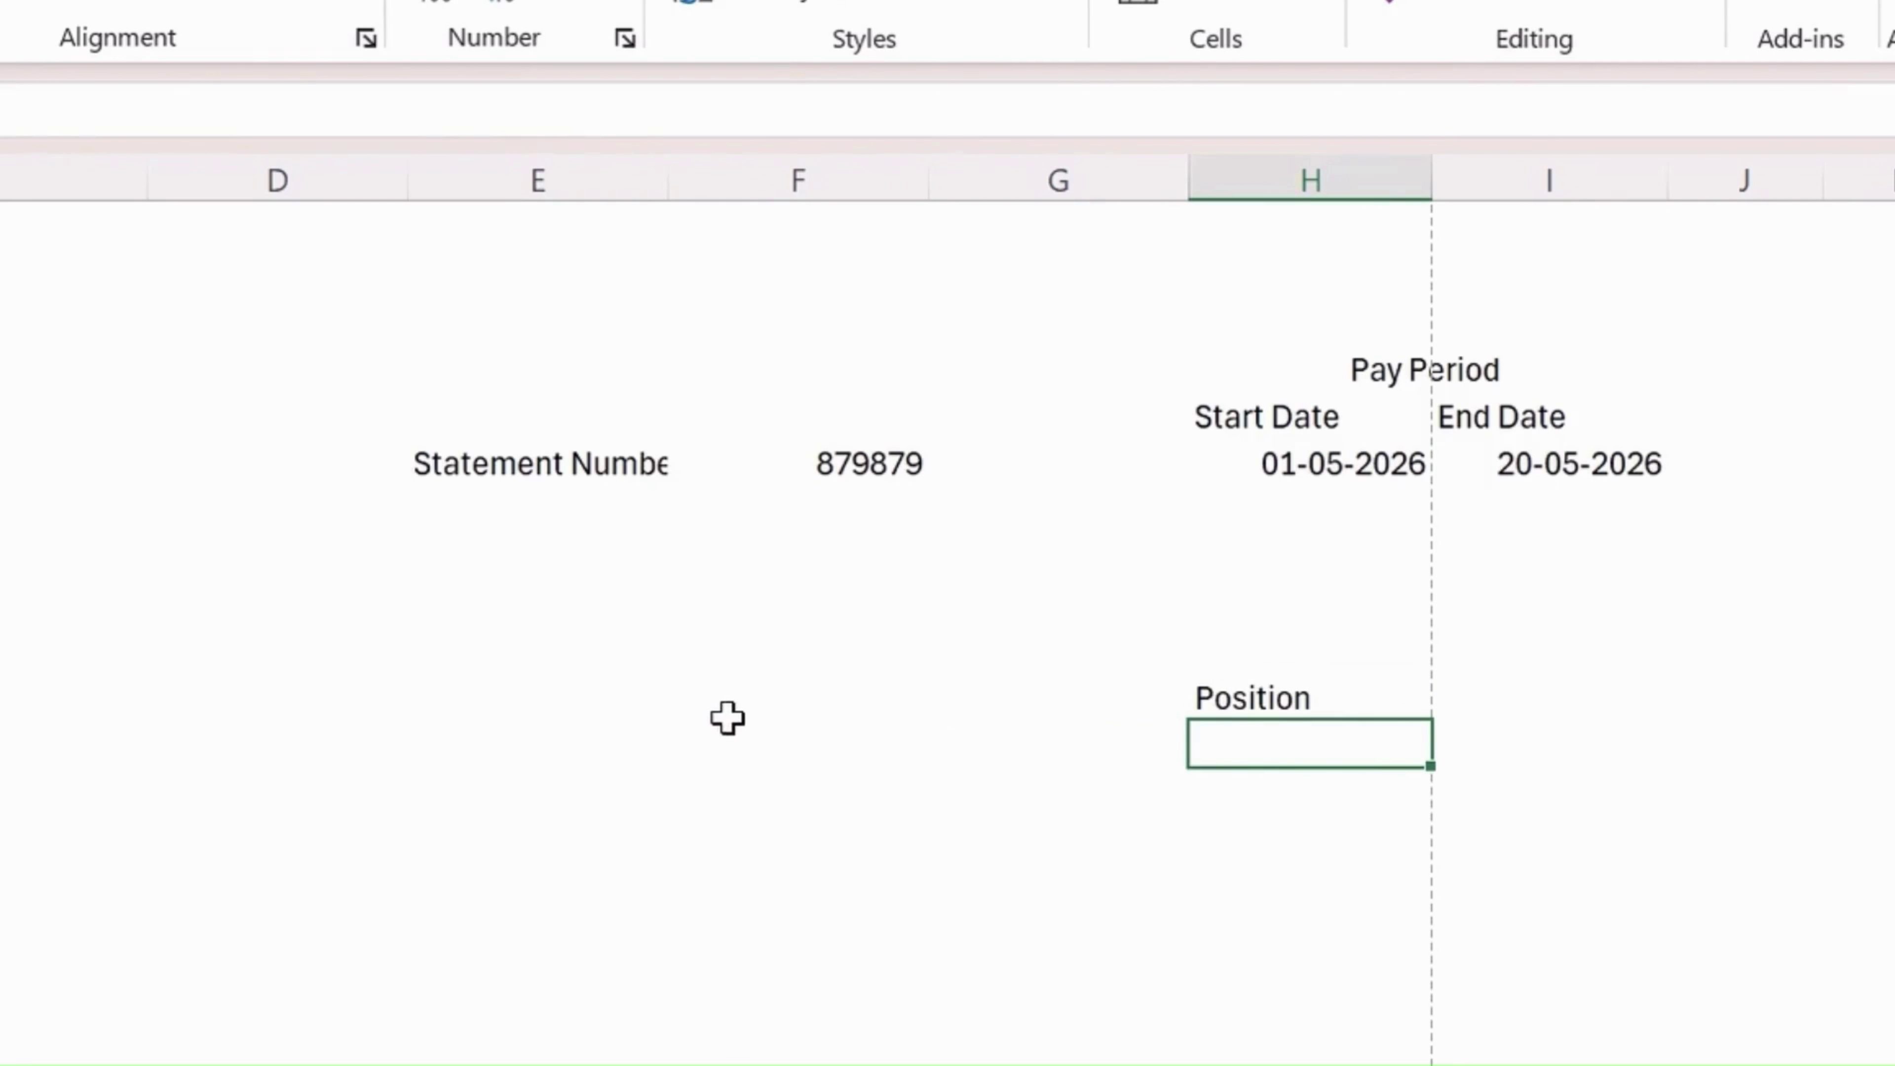
{"action": "type", "text": "Manager"}
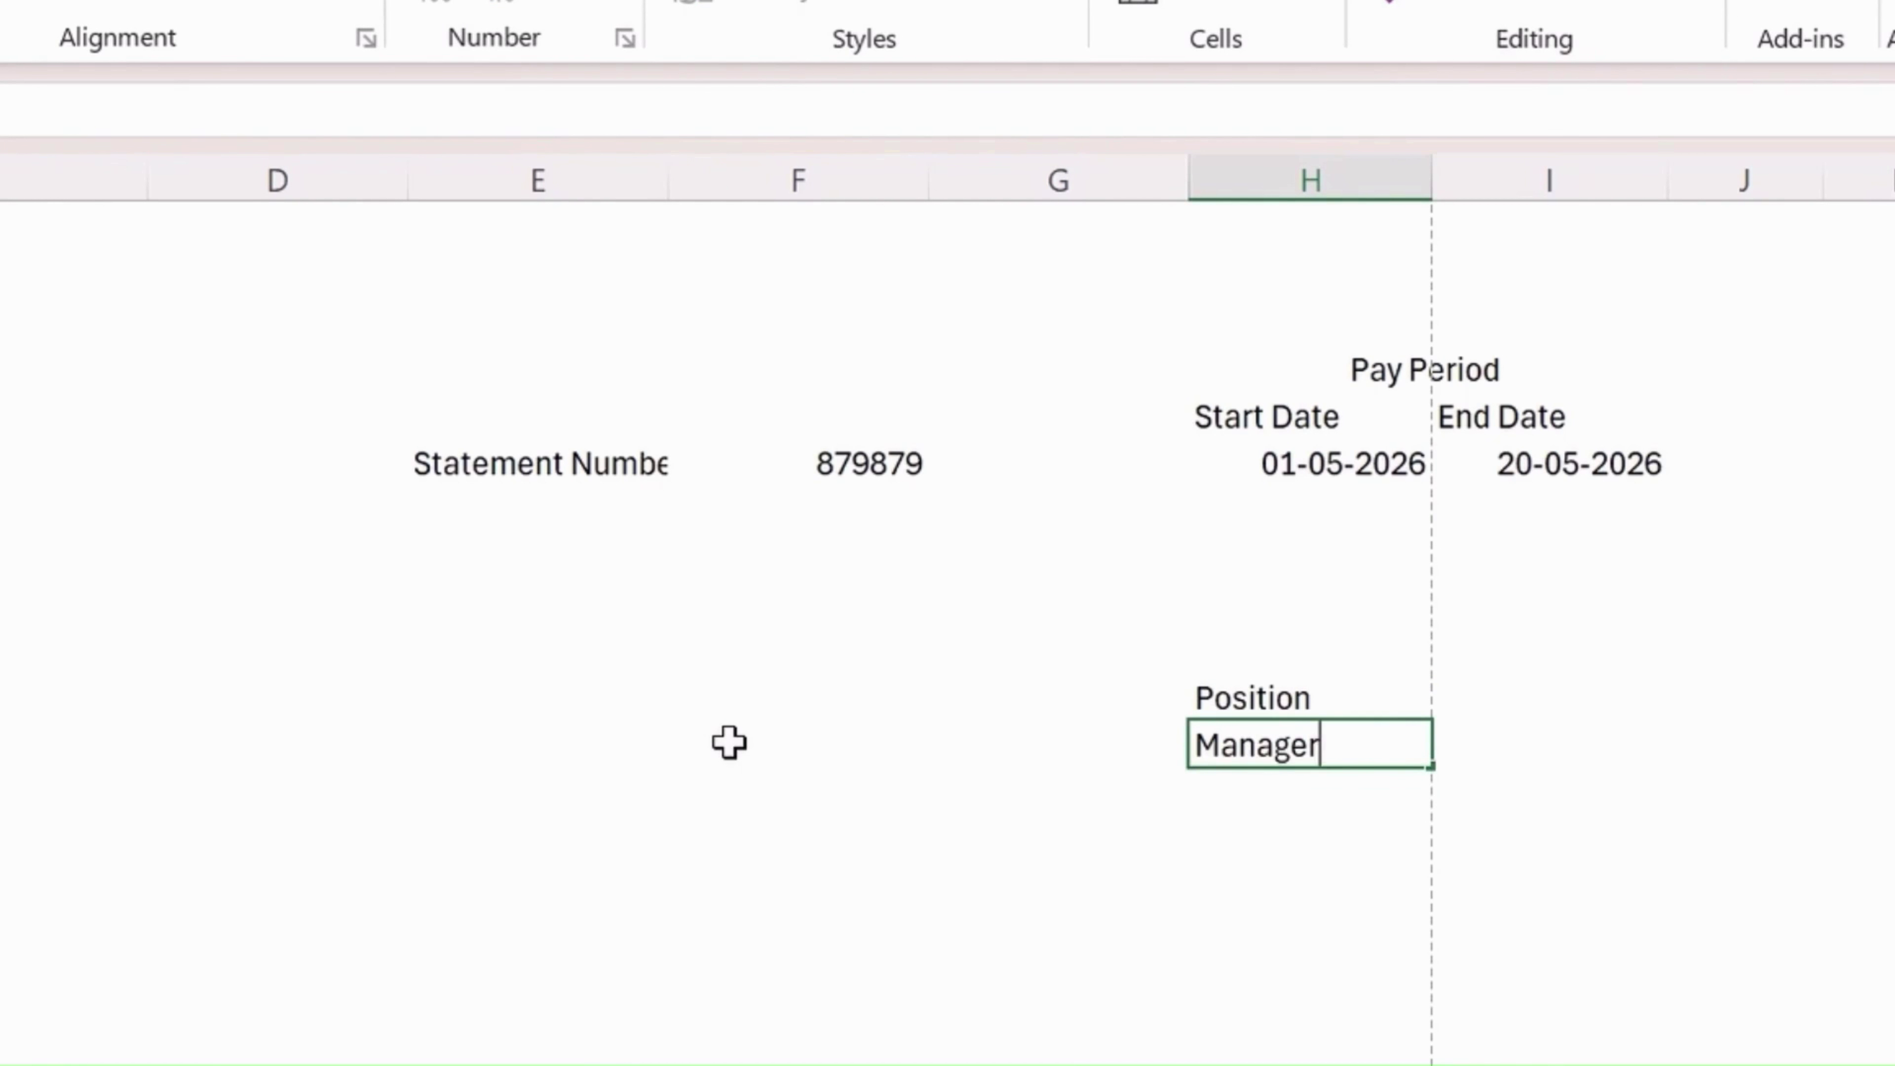
{"action": "key", "text": "Return"}
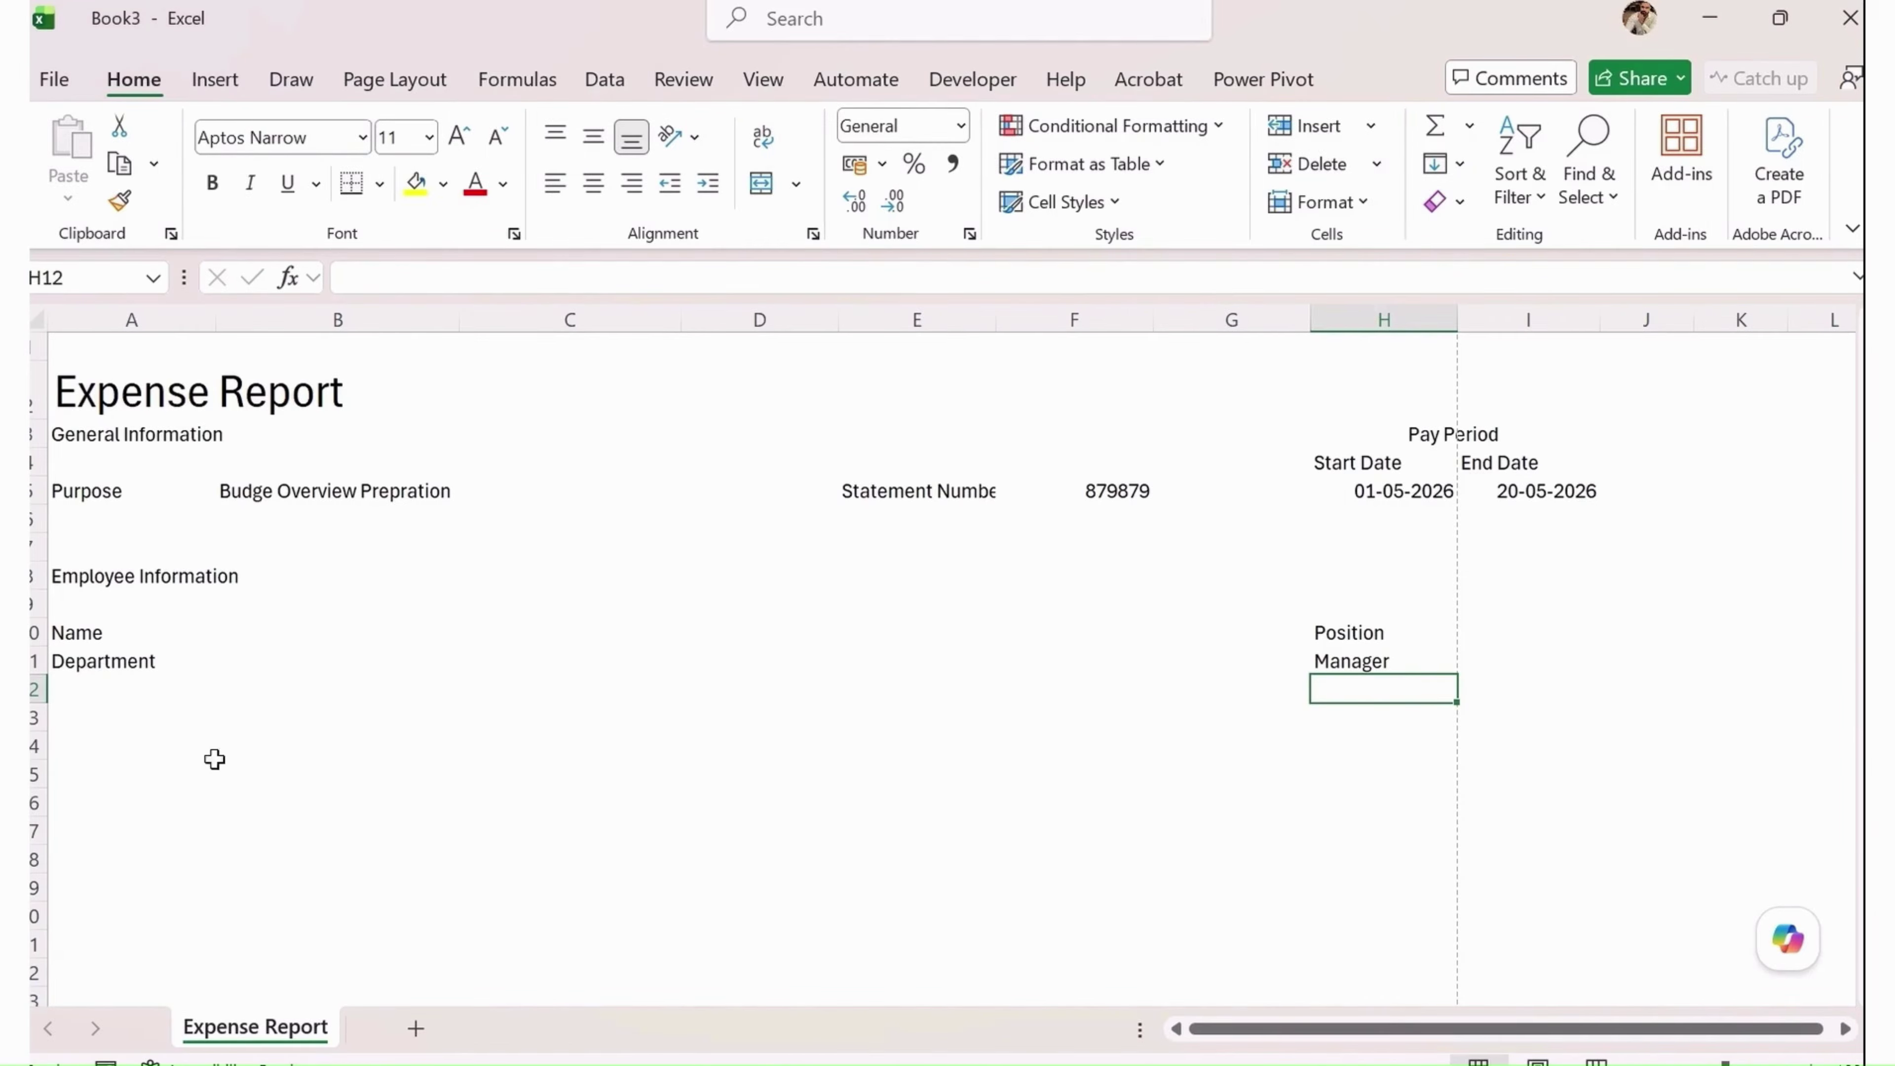
Start the expense table header in row 15 with "Date", "Account" and "Description" in A15:C15
{"action": "left_click", "coordinate": [141, 770]}
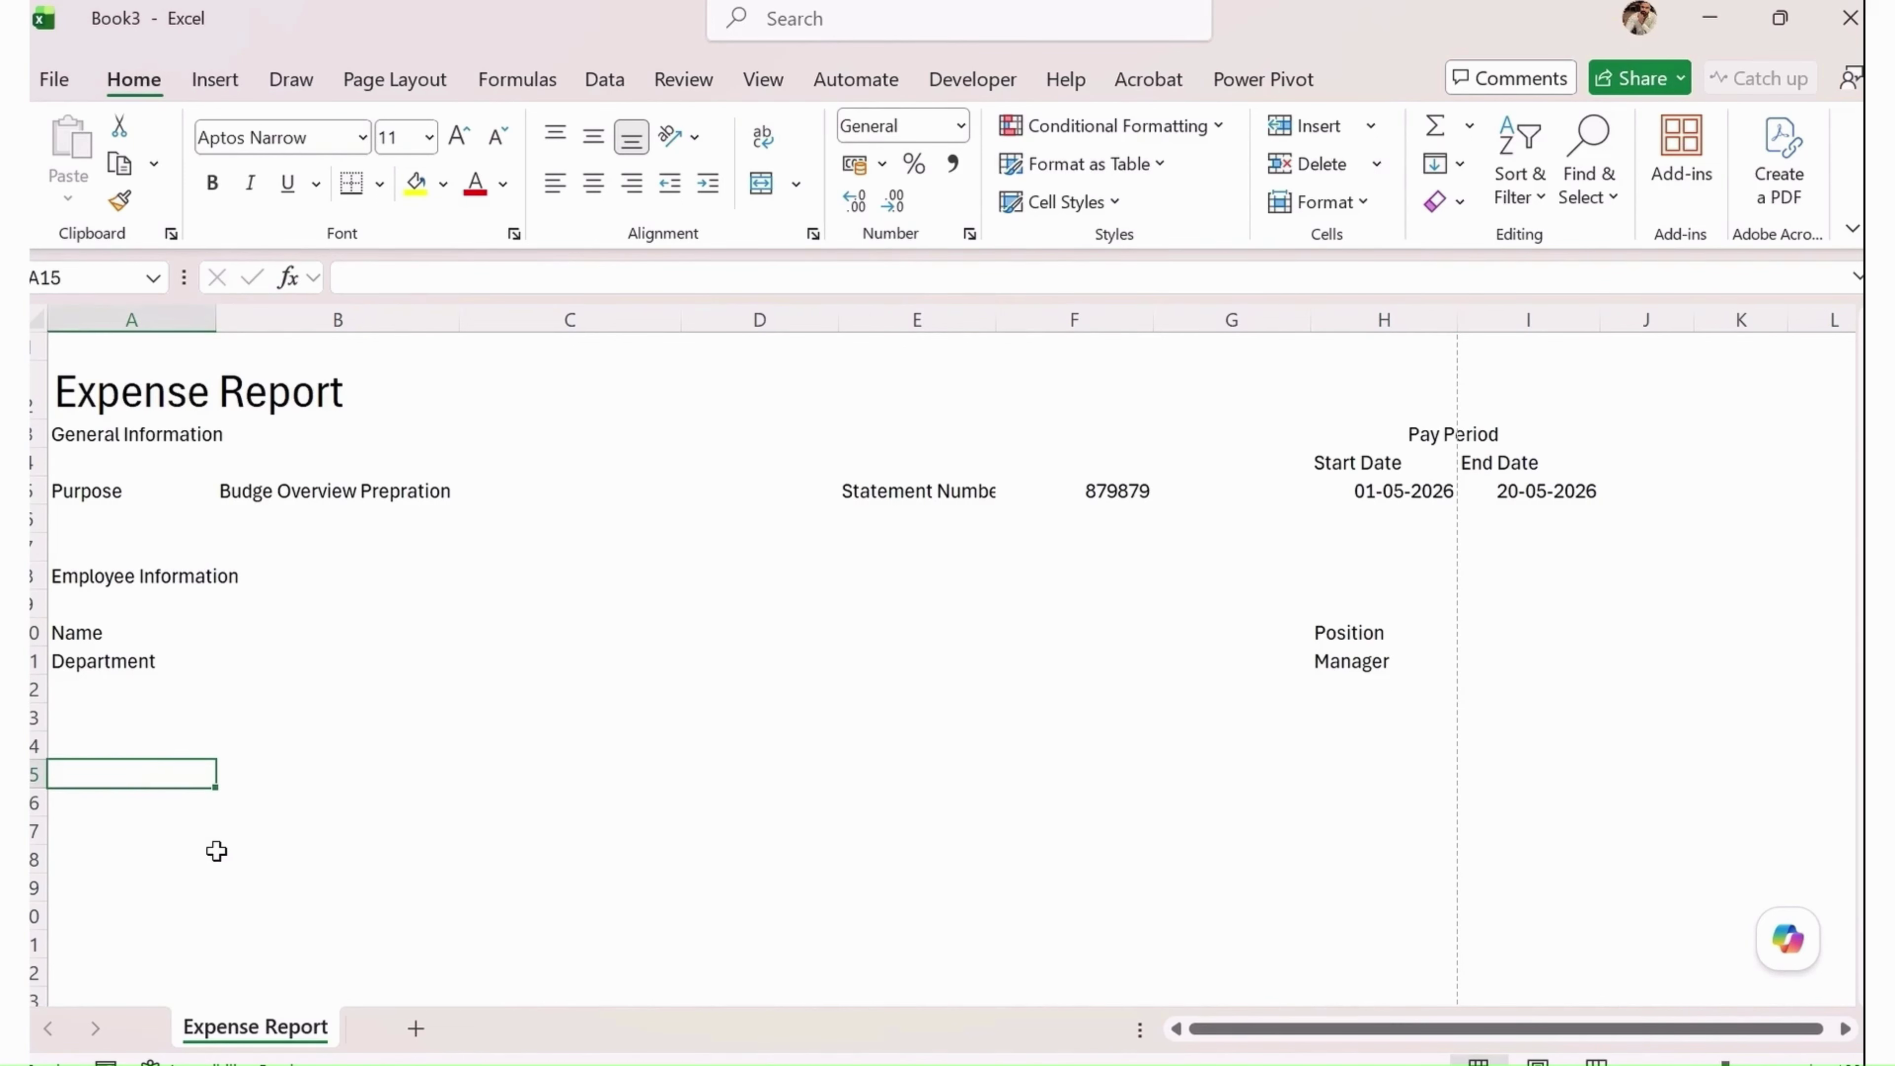
{"action": "type", "text": "Date"}
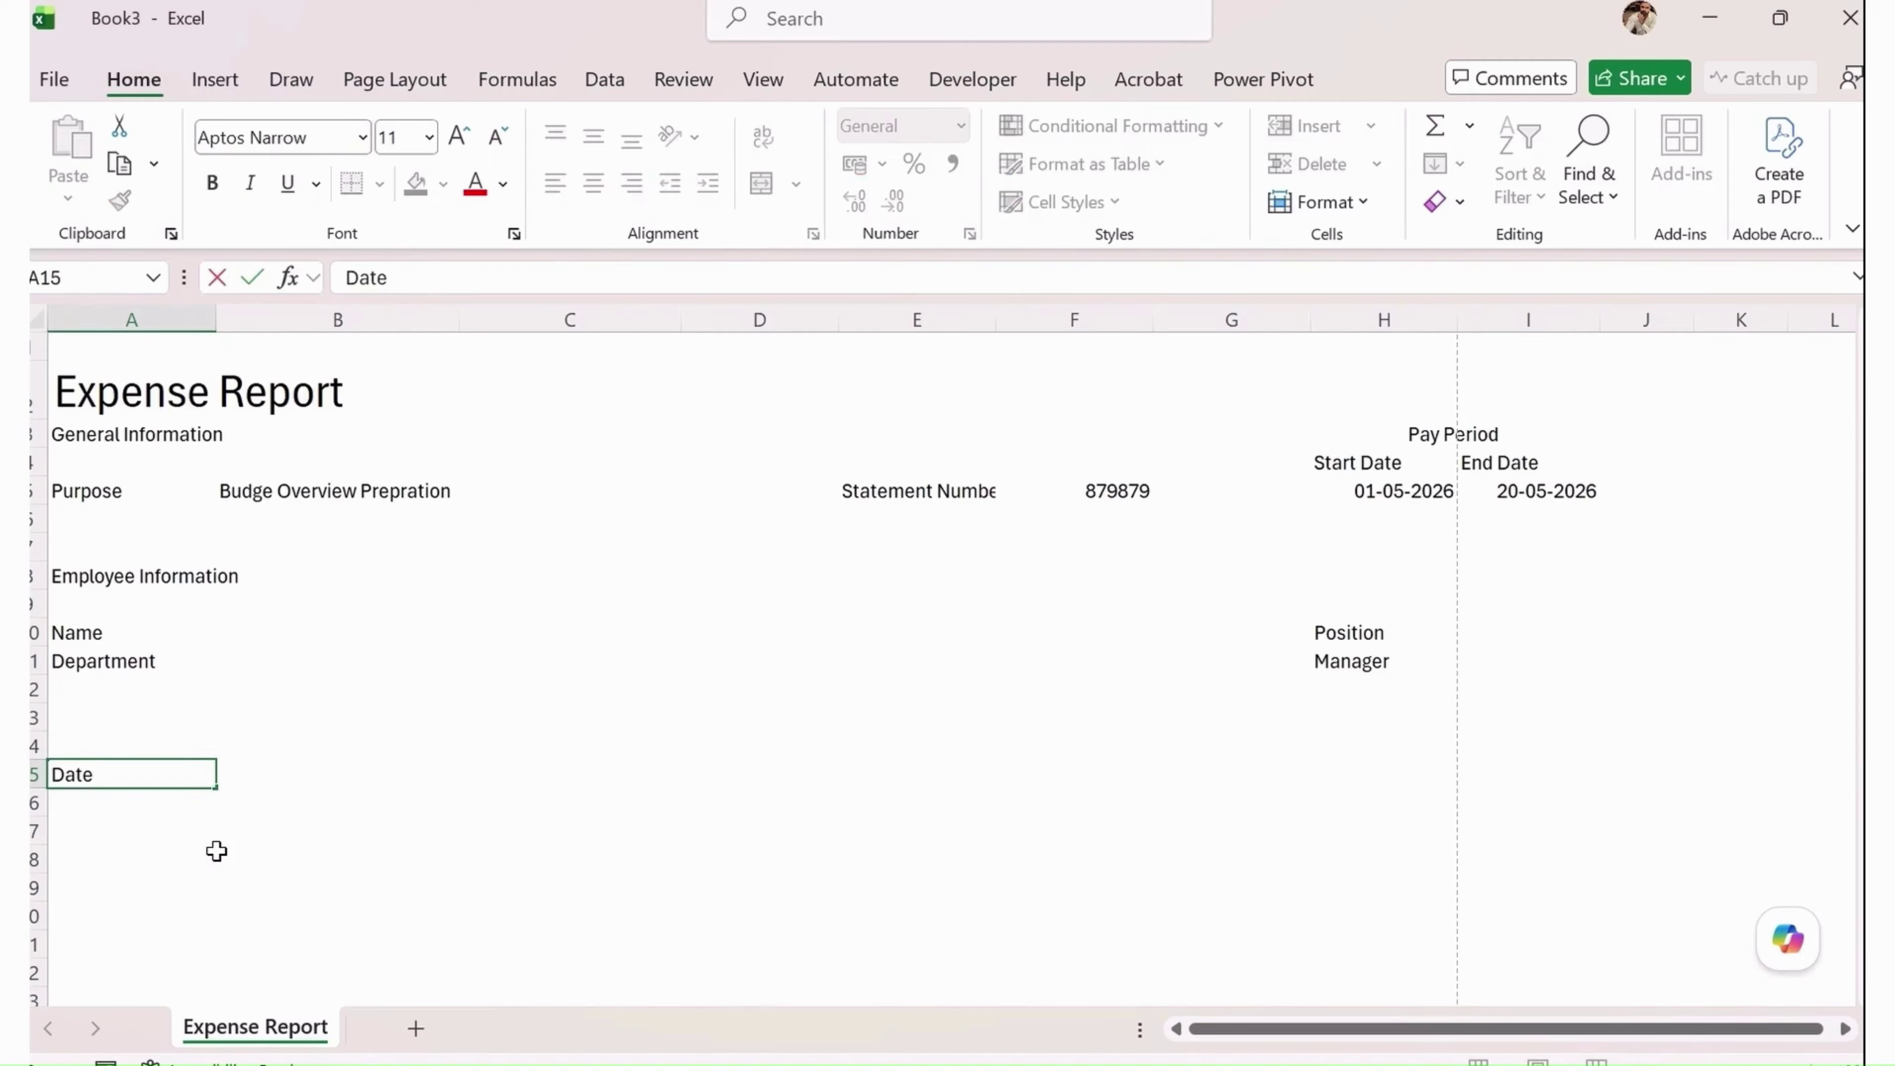
{"action": "key", "text": "Tab"}
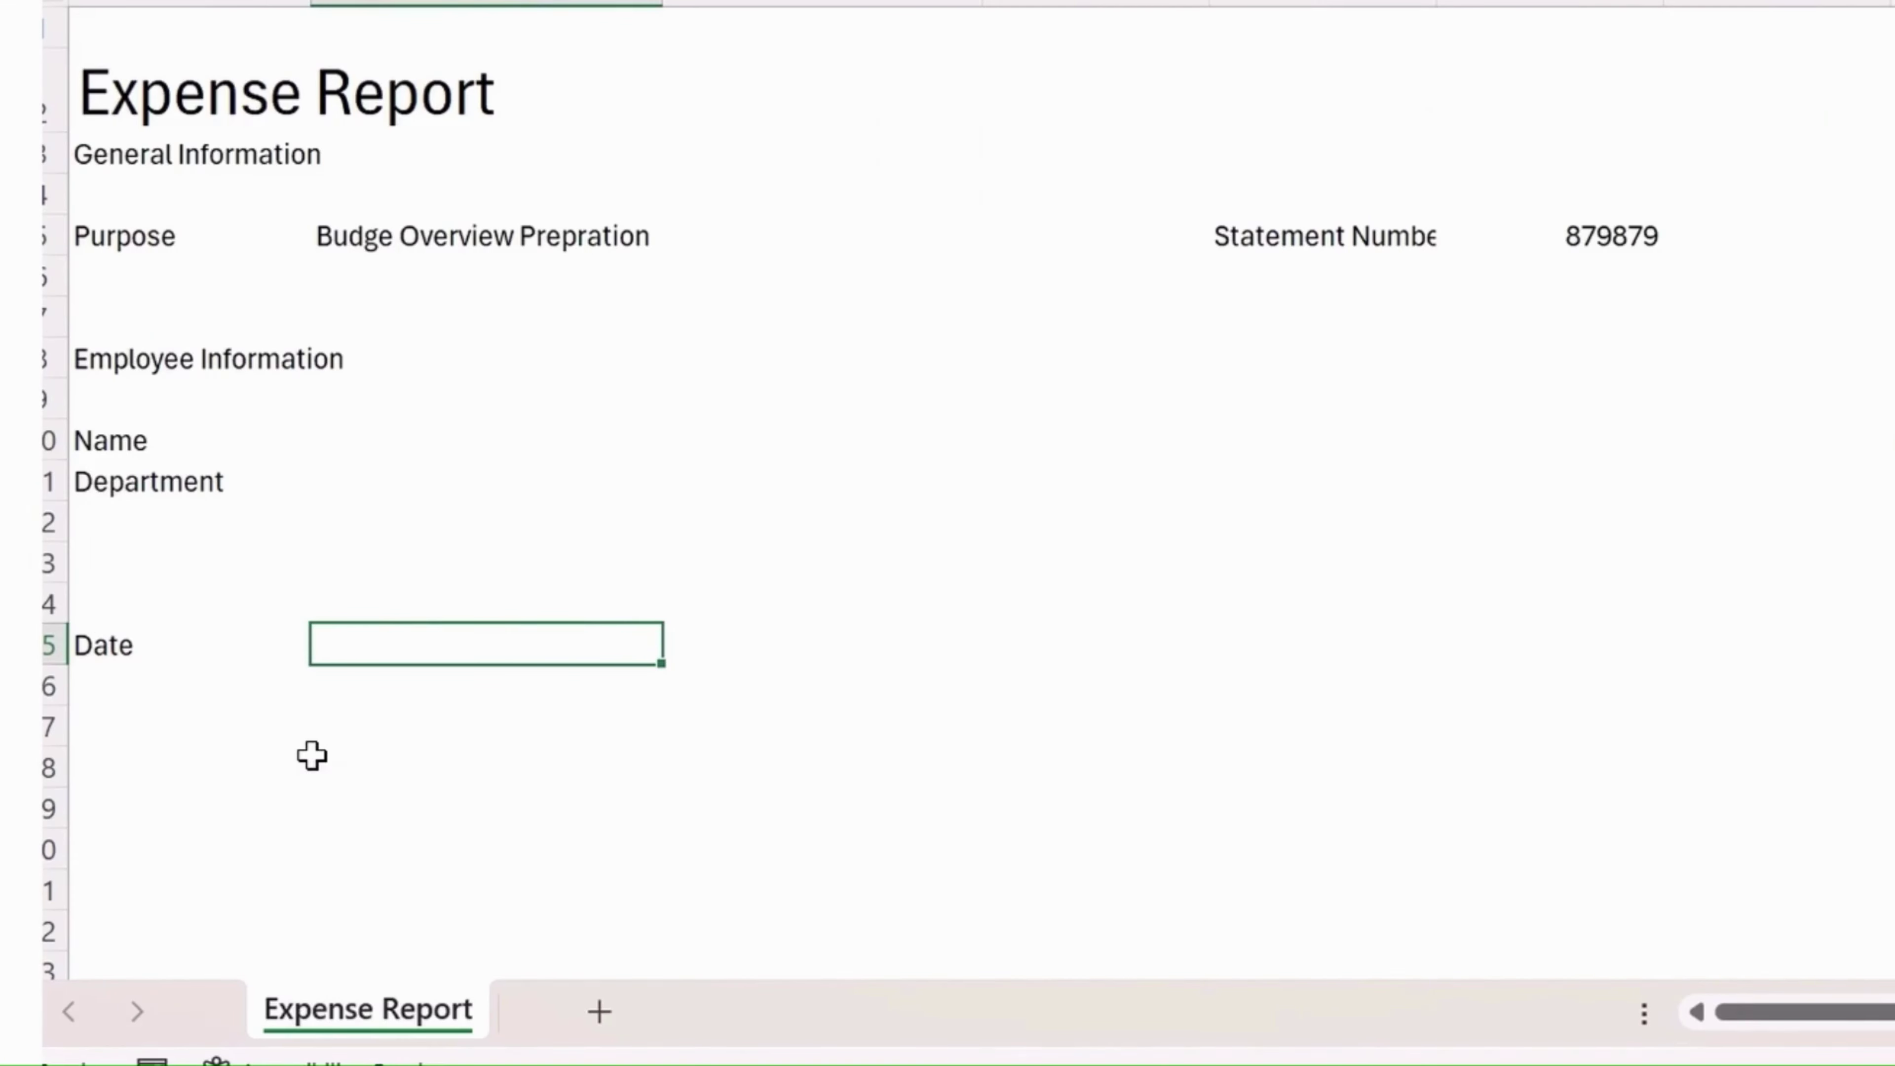
{"action": "type", "text": "Account"}
{"action": "key", "text": "Tab"}
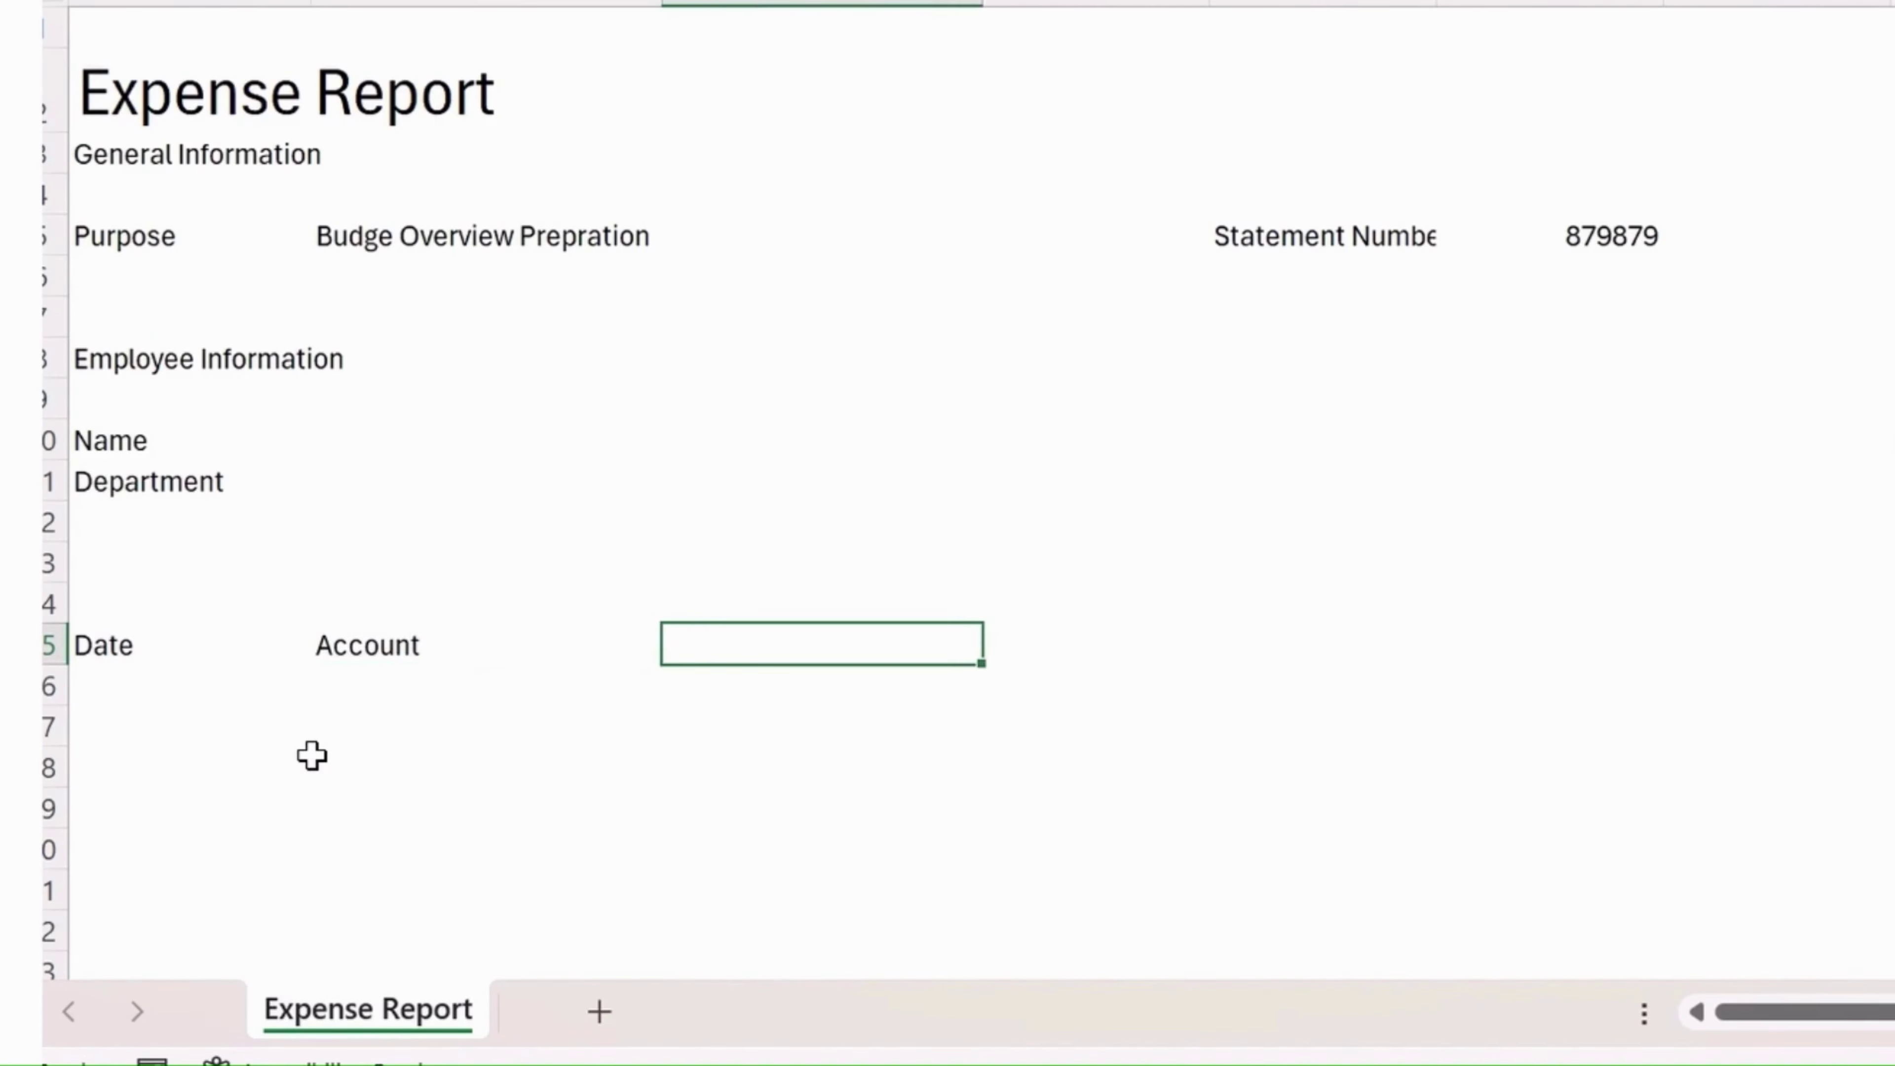
{"action": "type", "text": "Description"}
{"action": "key", "text": "Tab"}
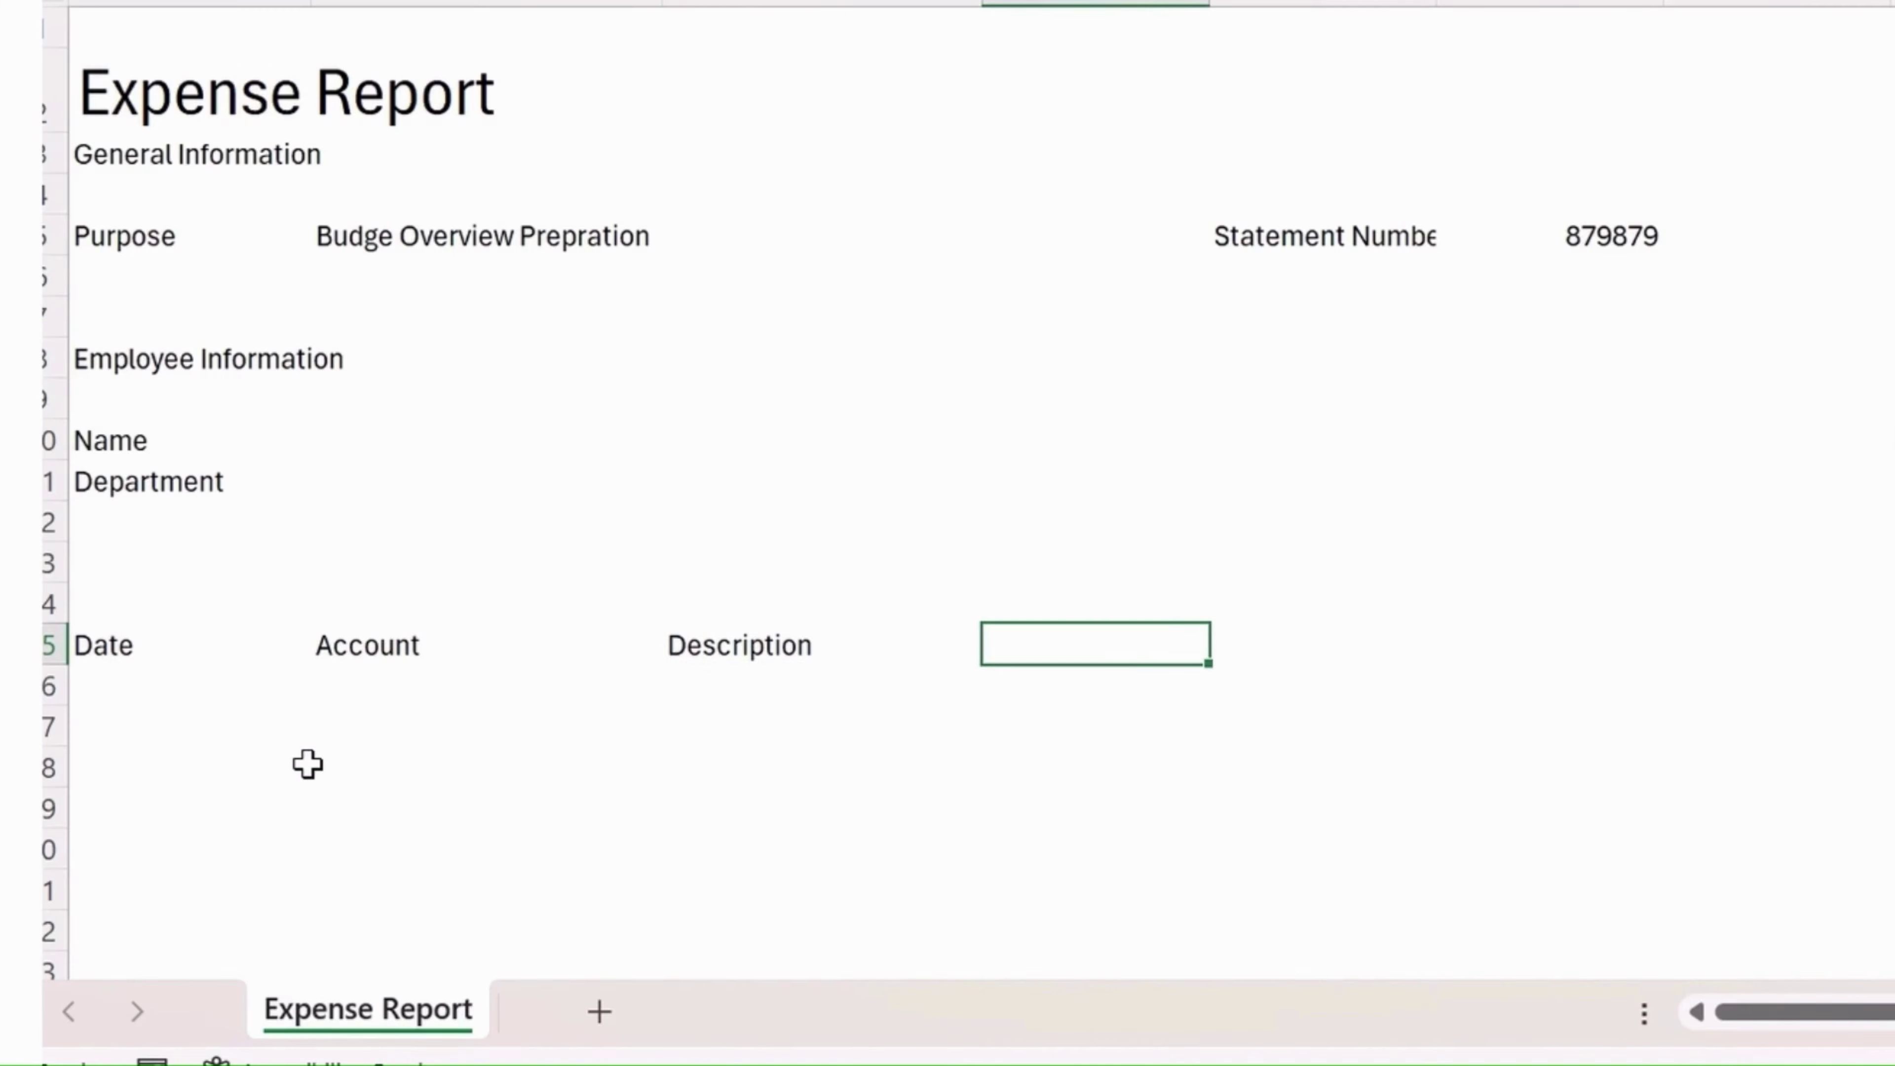
Continue the row 15 header with "Hotel", "Fuel" and "Transport" in D15:F15
{"action": "type", "text": "Hotel"}
{"action": "key", "text": "Tab"}
{"action": "type", "text": "Fueal"}
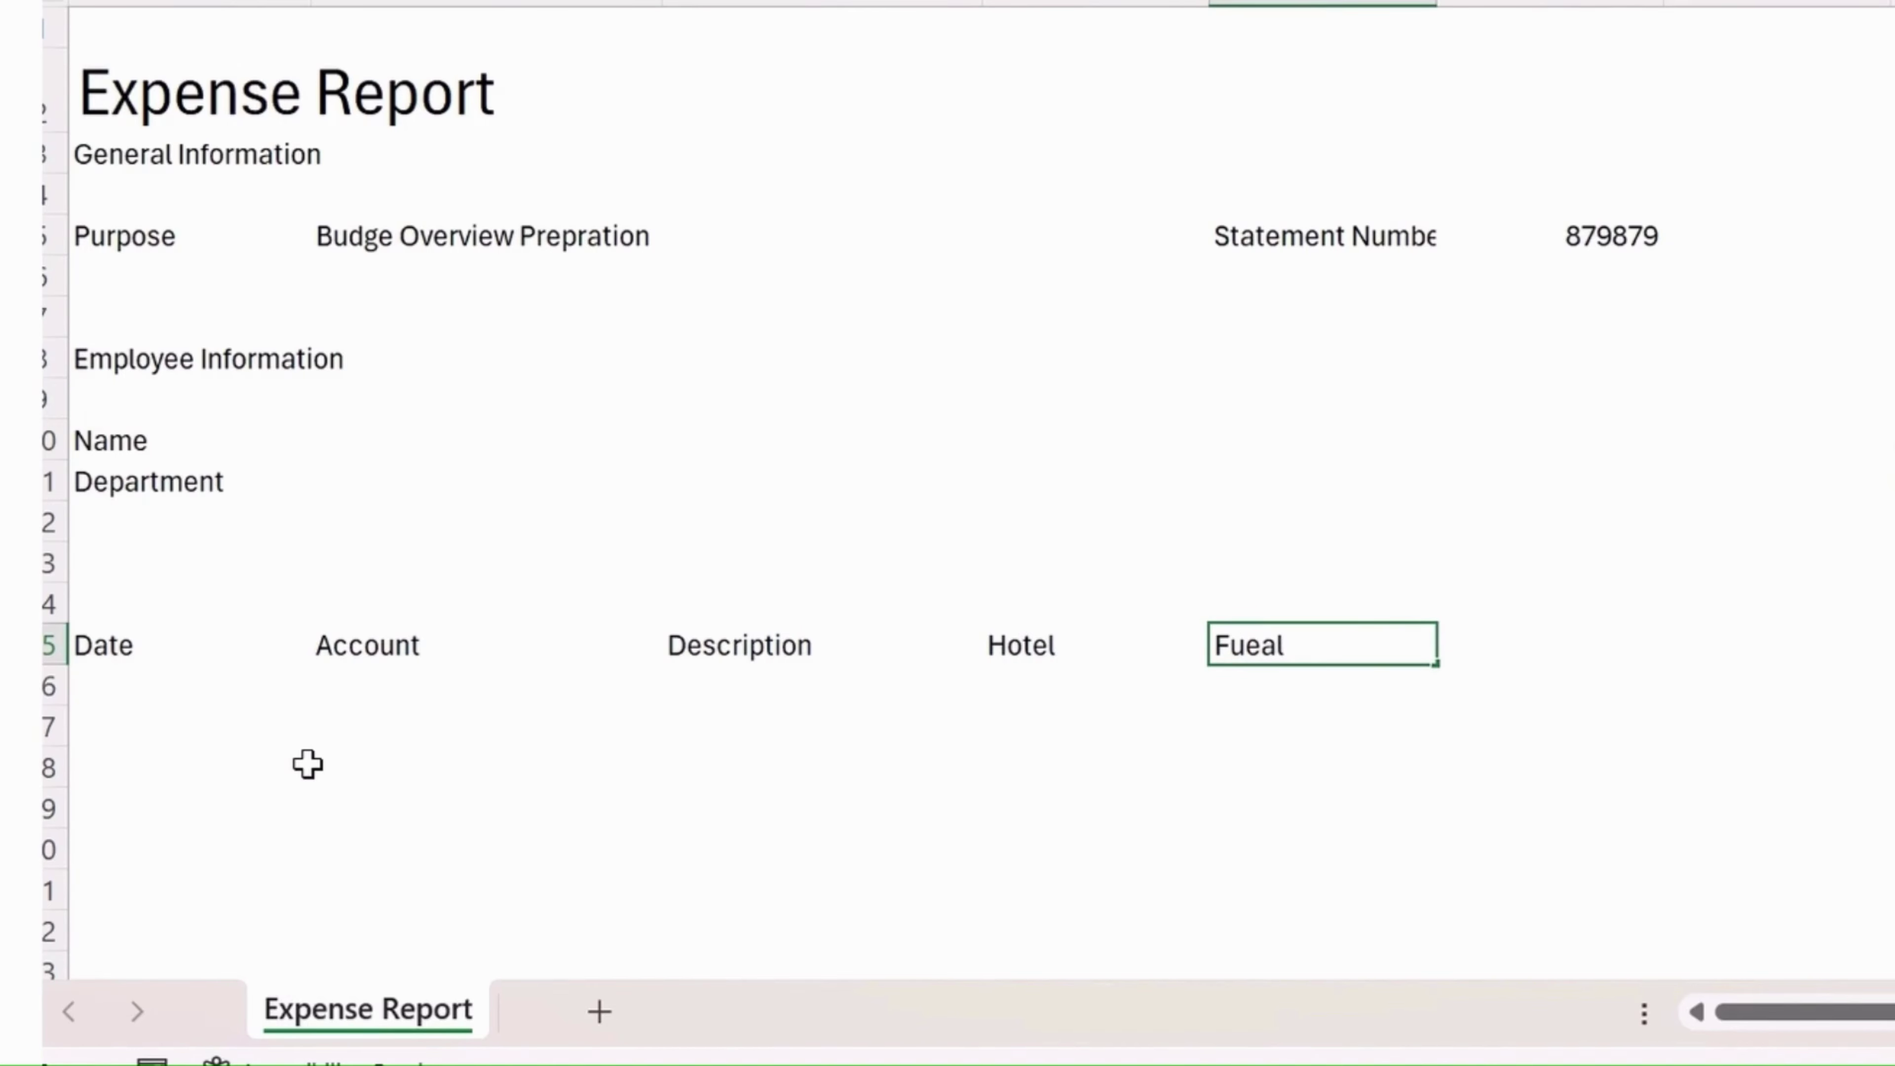
{"action": "key", "text": "BackSpace"}
{"action": "key", "text": "BackSpace"}
{"action": "type", "text": "l"}
{"action": "key", "text": "Tab"}
{"action": "type", "text": "Transport"}
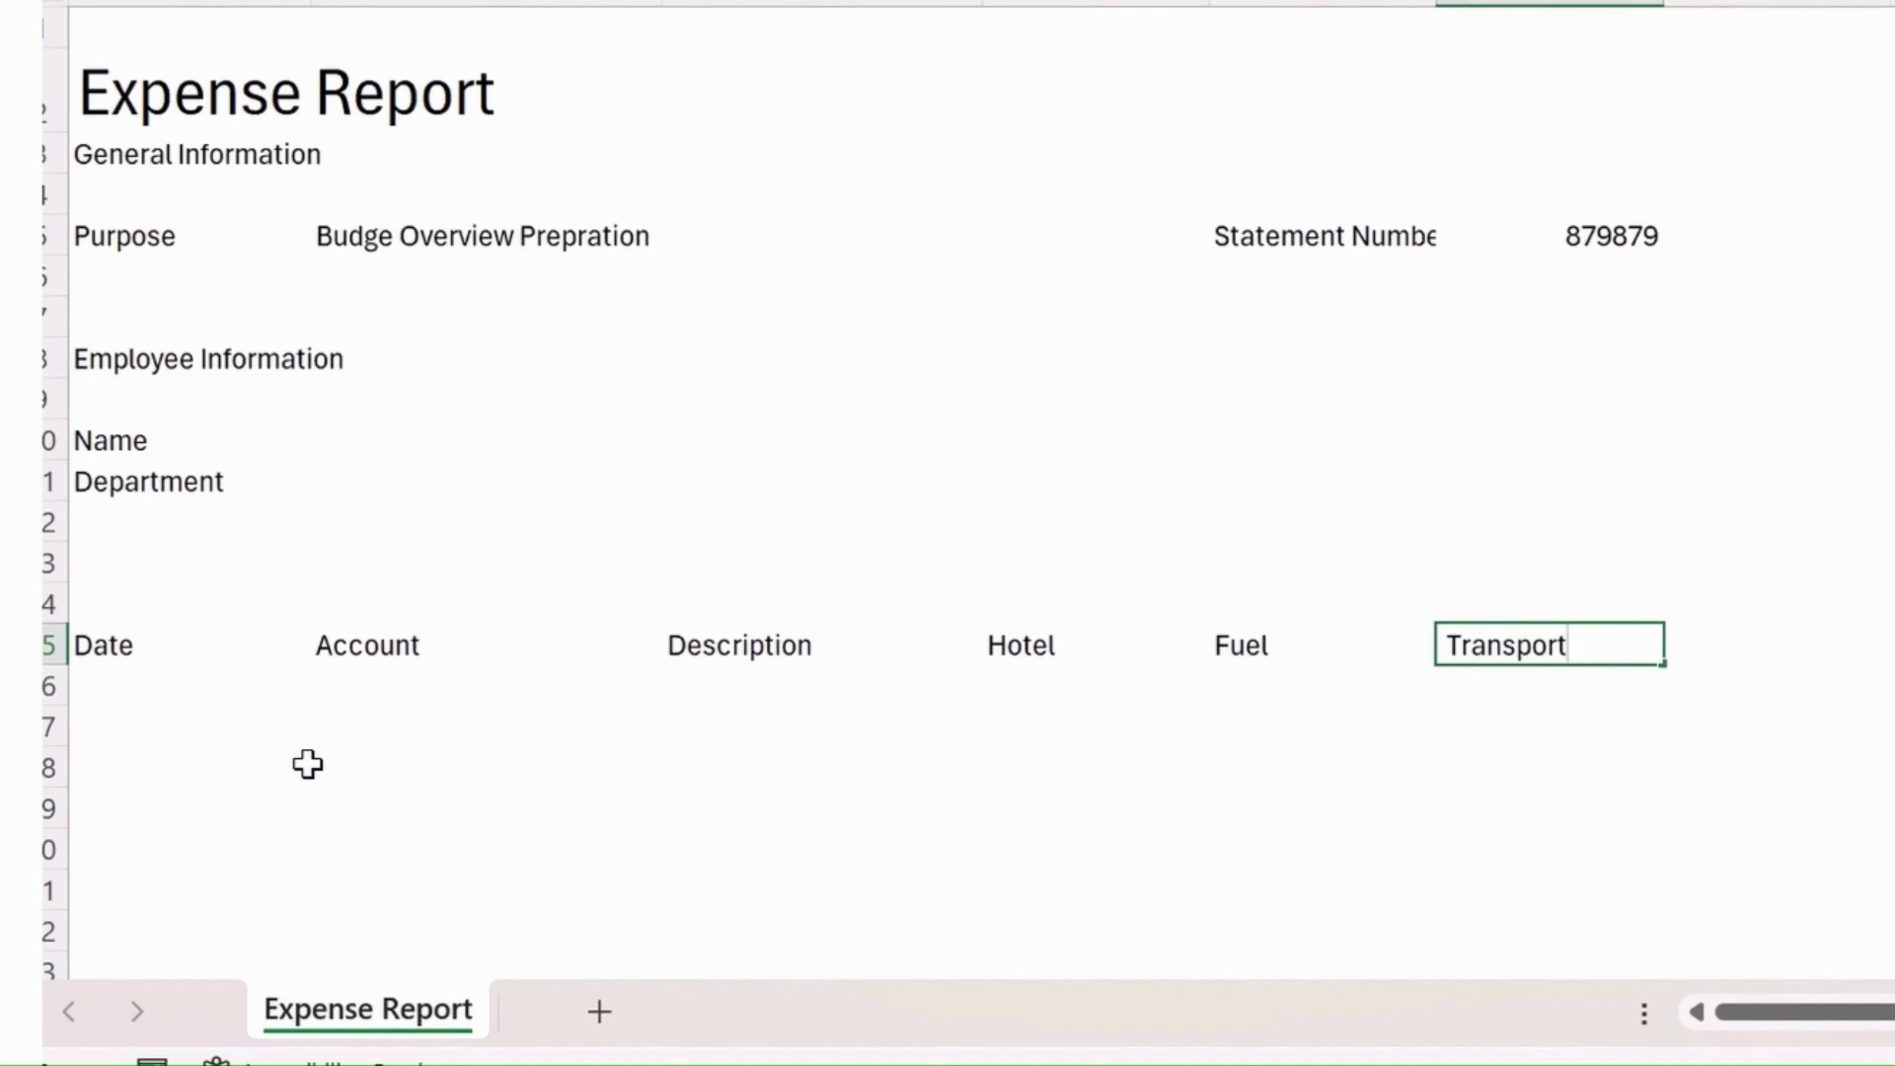
{"action": "key", "text": "Tab"}
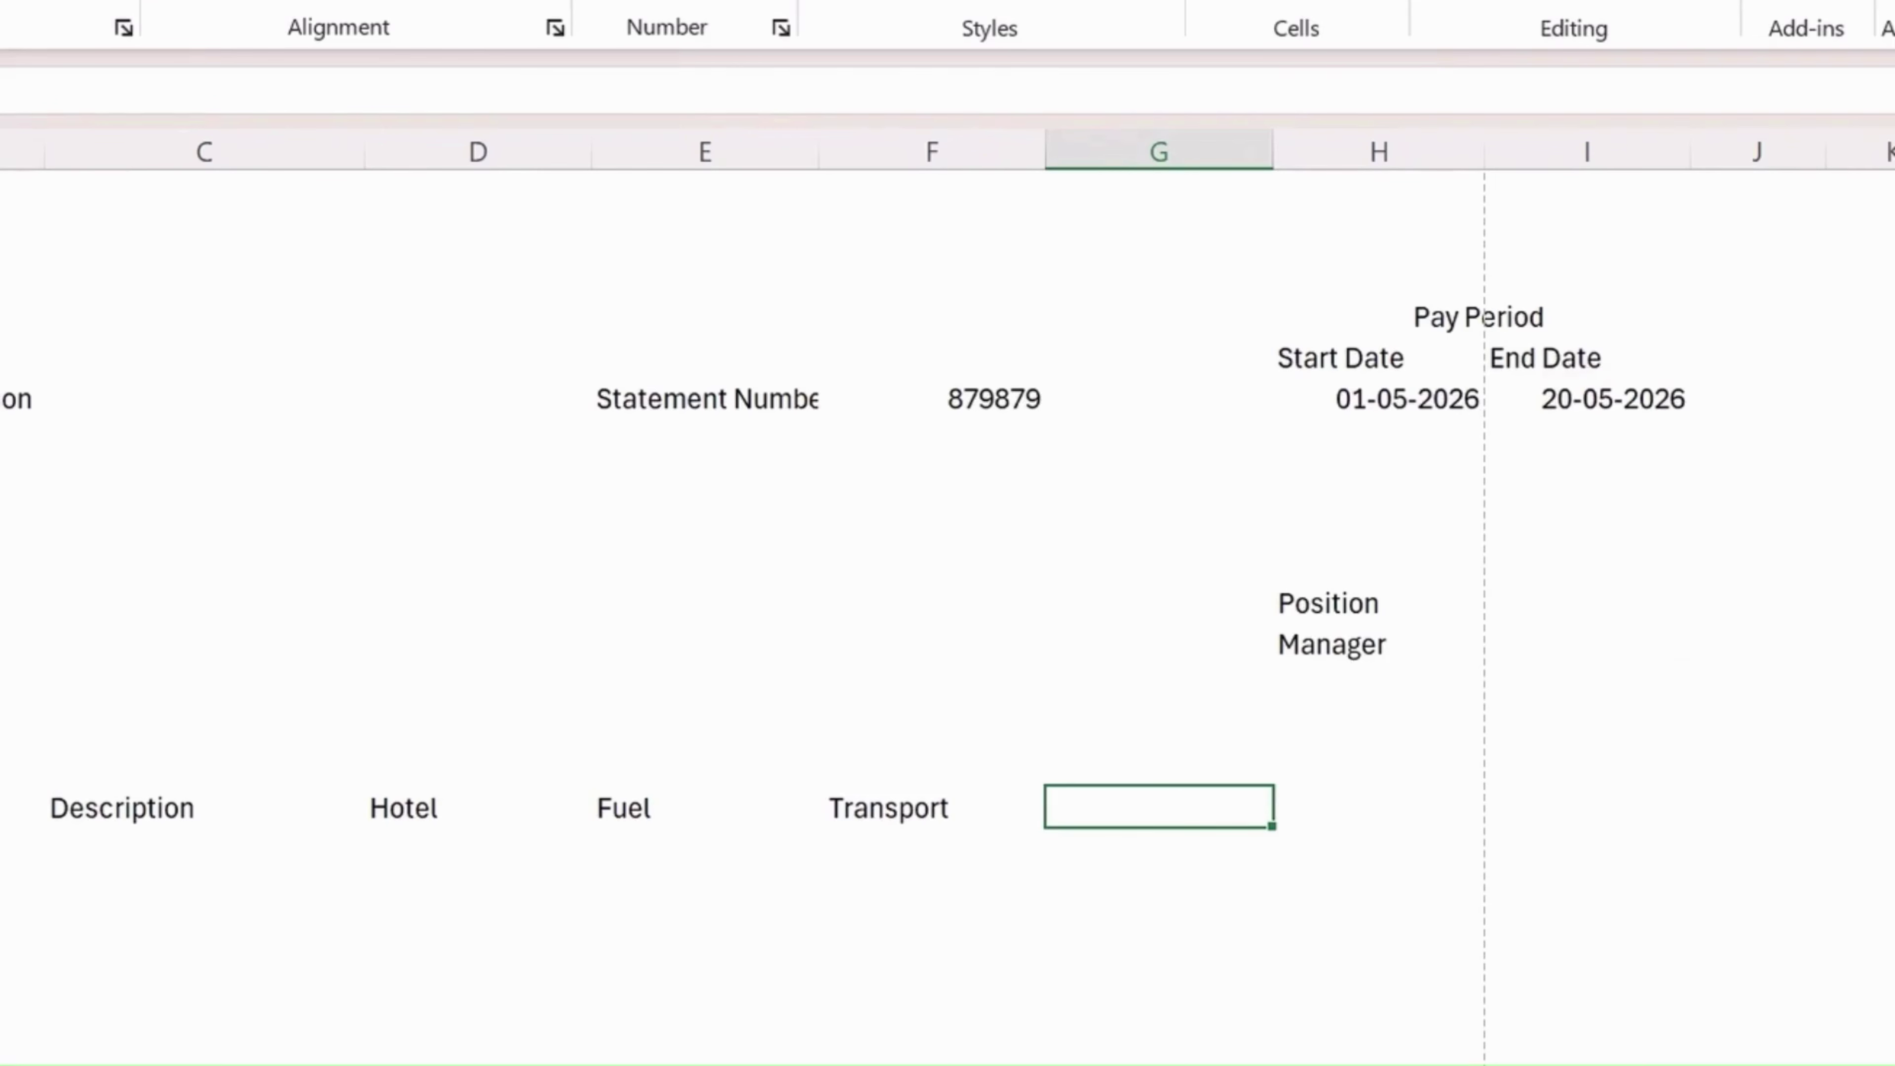
Add the column headers "Meals" in G15 and "Entarirnment" in H15
{"action": "type", "text": "Meals"}
{"action": "key", "text": "Tab"}
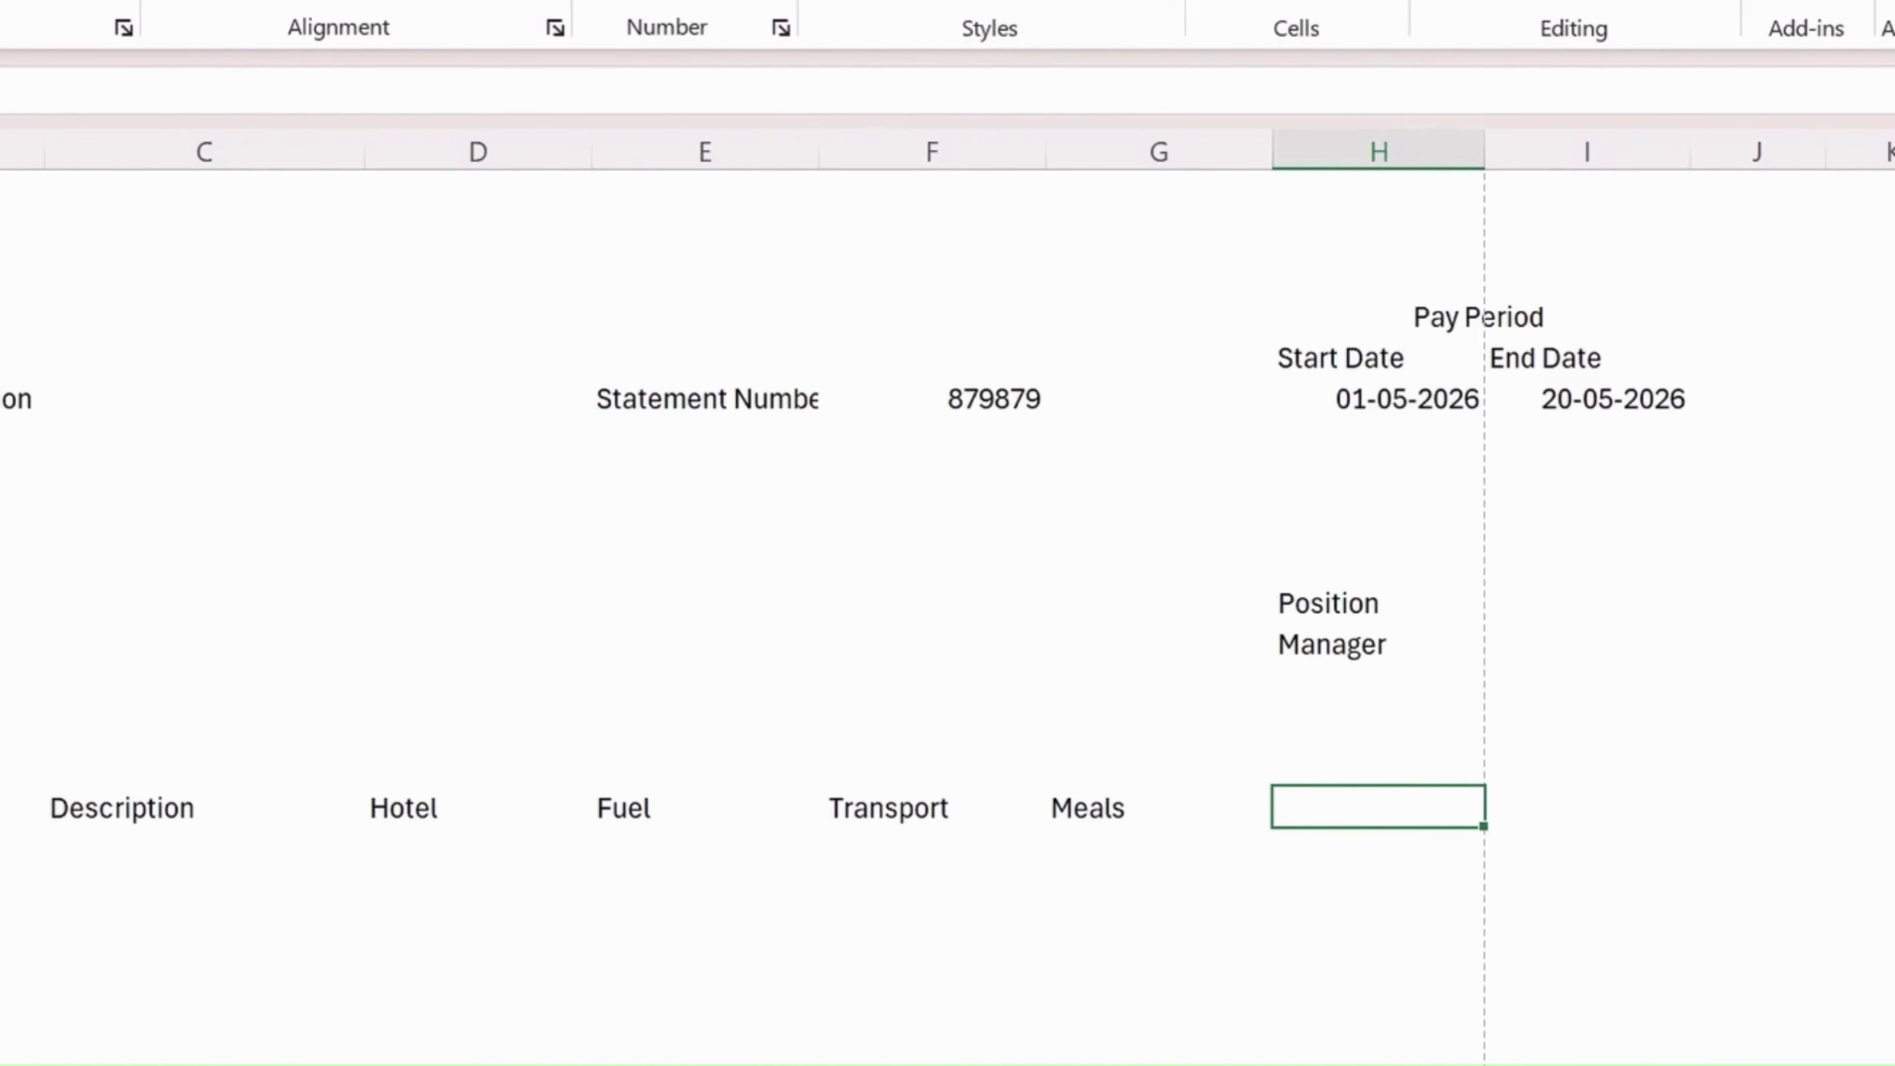
{"action": "type", "text": "Entarin"}
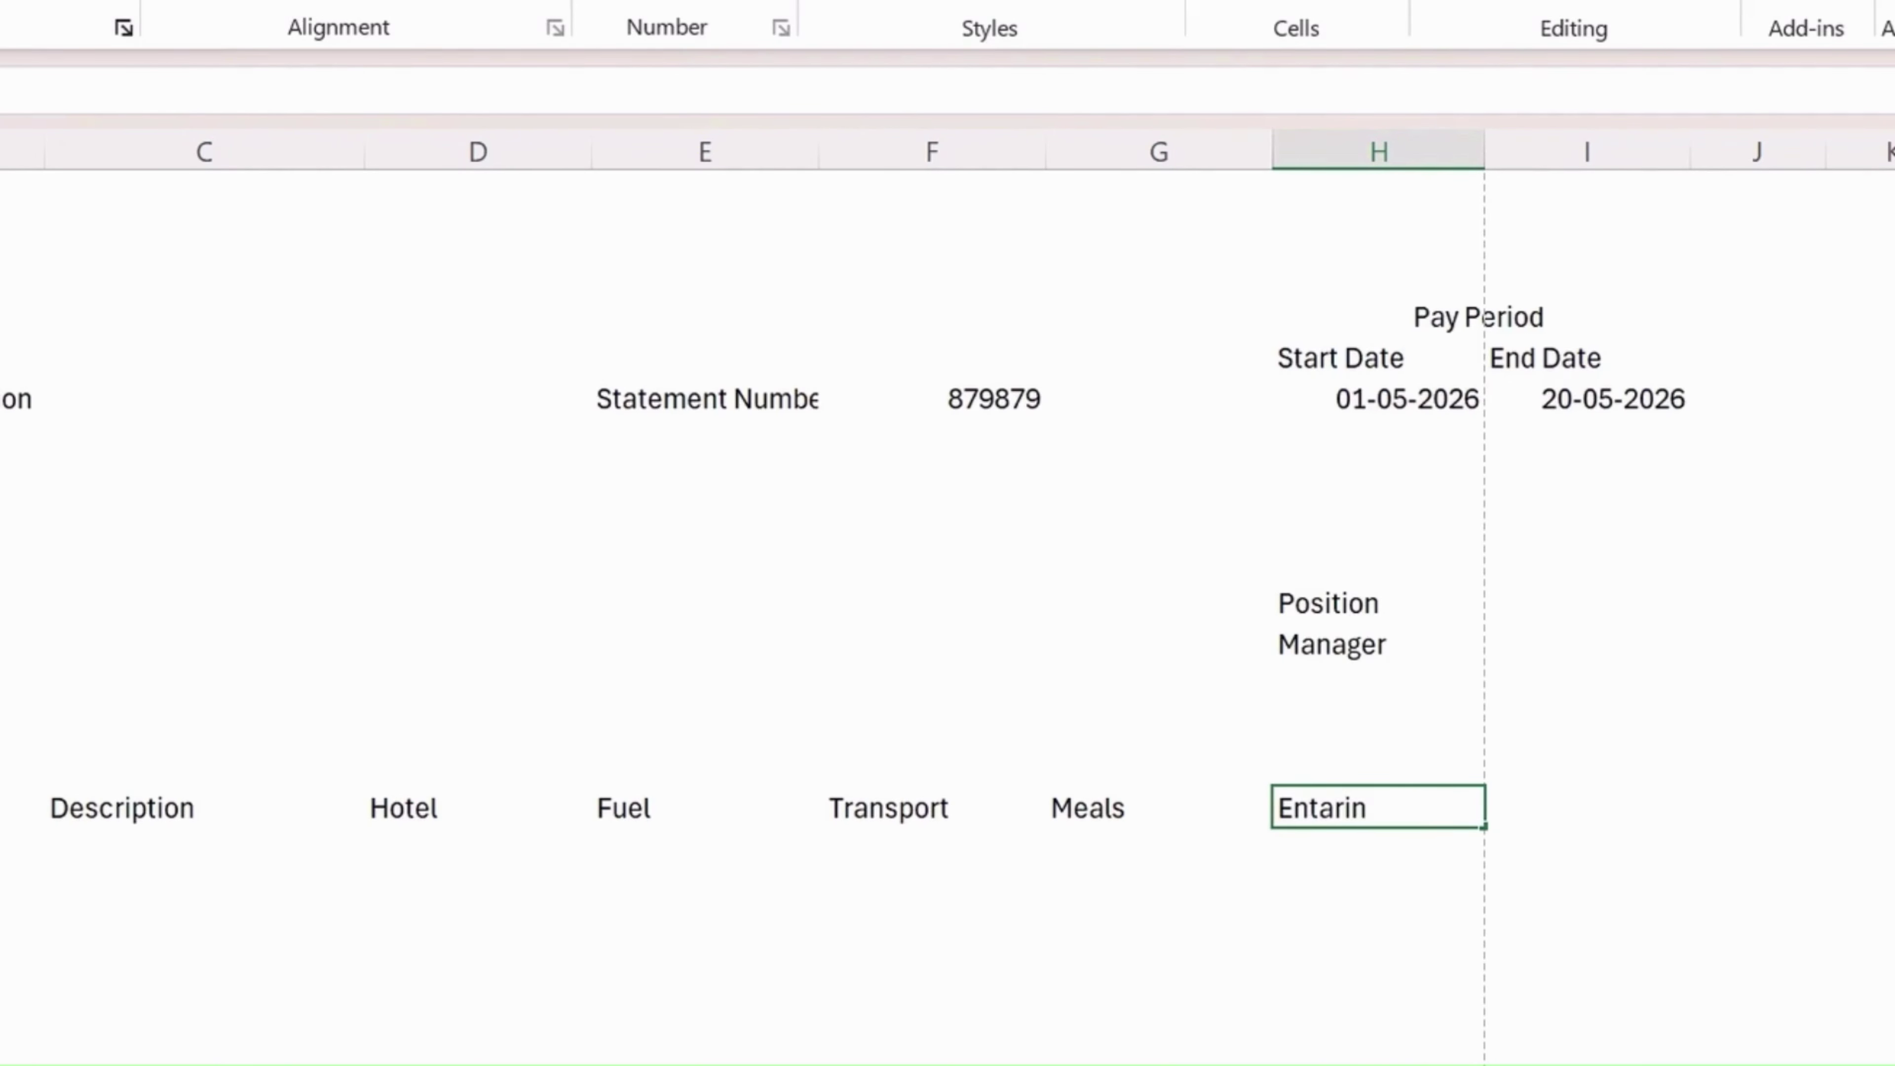
{"action": "key", "text": "BackSpace"}
{"action": "key", "text": "BackSpace"}
{"action": "type", "text": "irnment"}
{"action": "key", "text": "Tab"}
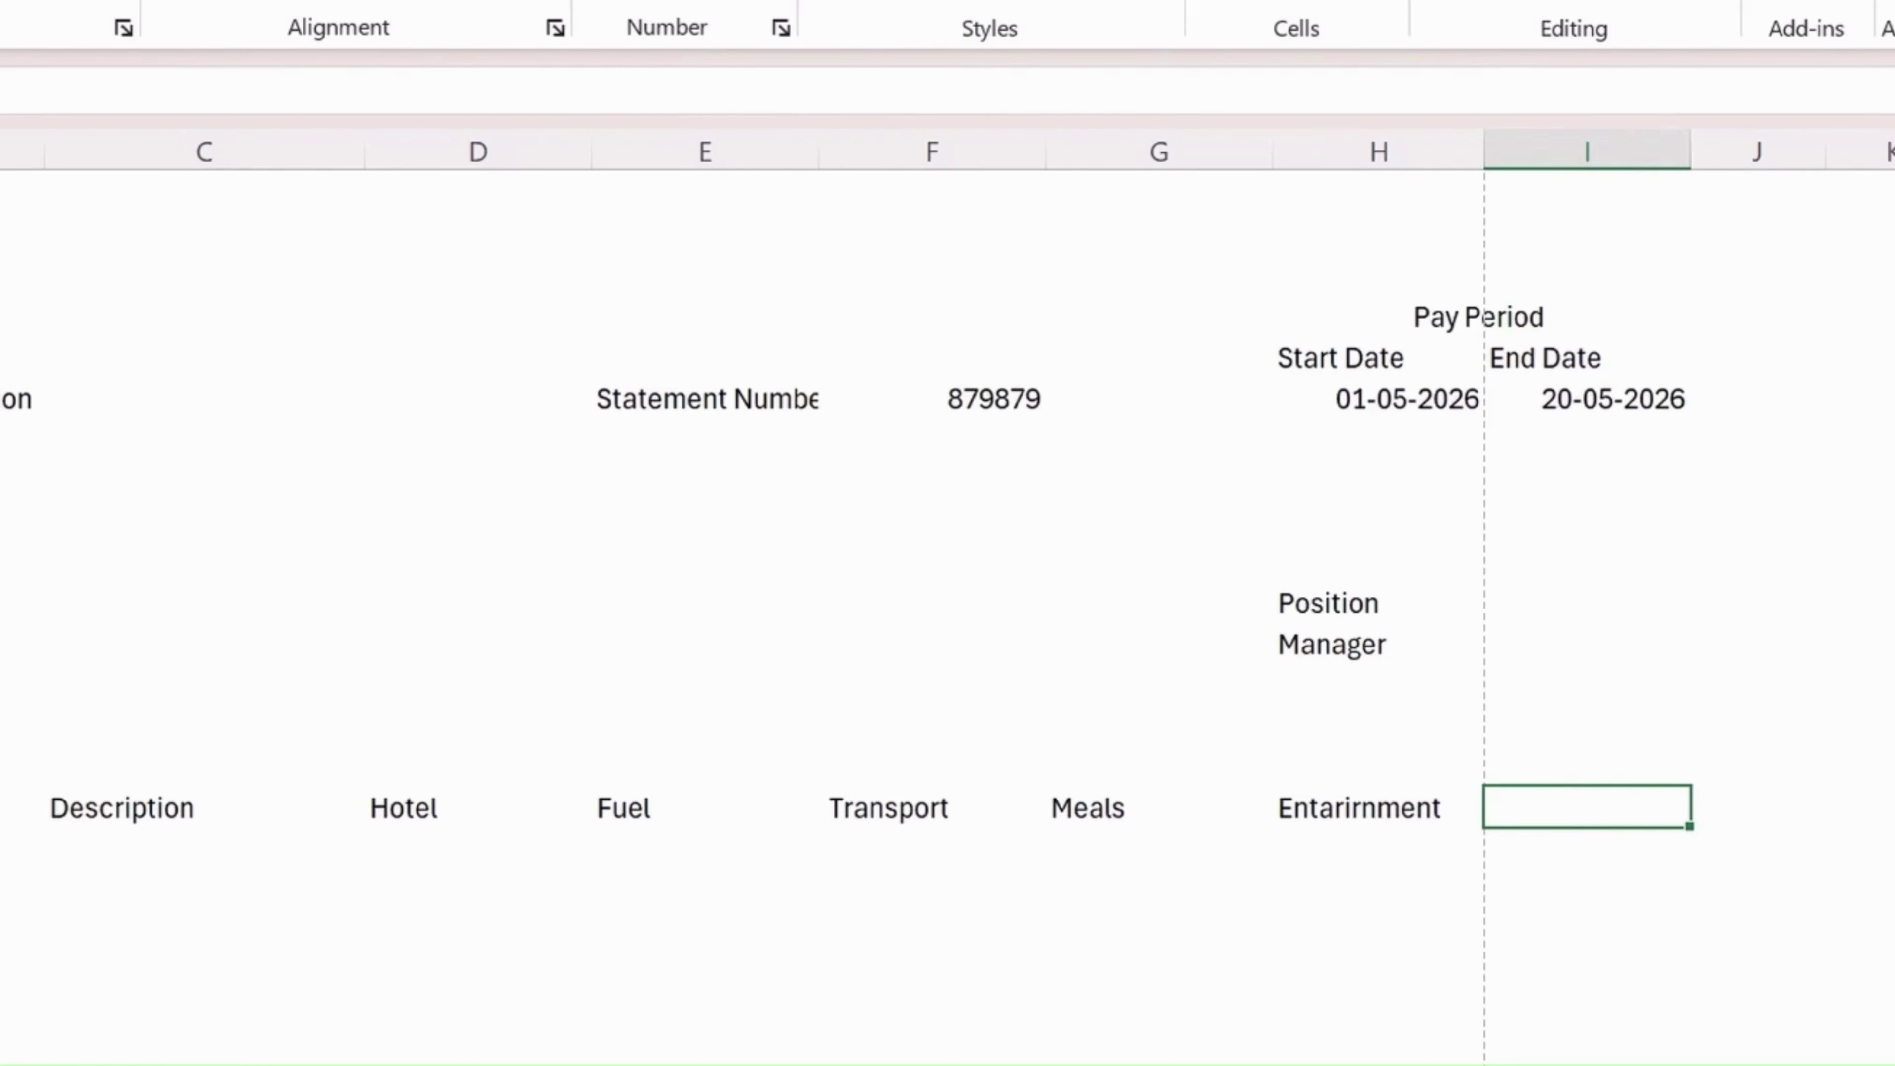
Complete the expense table header with "Misc." in I15 and "Total" in J15
{"action": "type", "text": "Misc."}
{"action": "key", "text": "Tab"}
{"action": "type", "text": "Total"}
{"action": "key", "text": "Tab"}
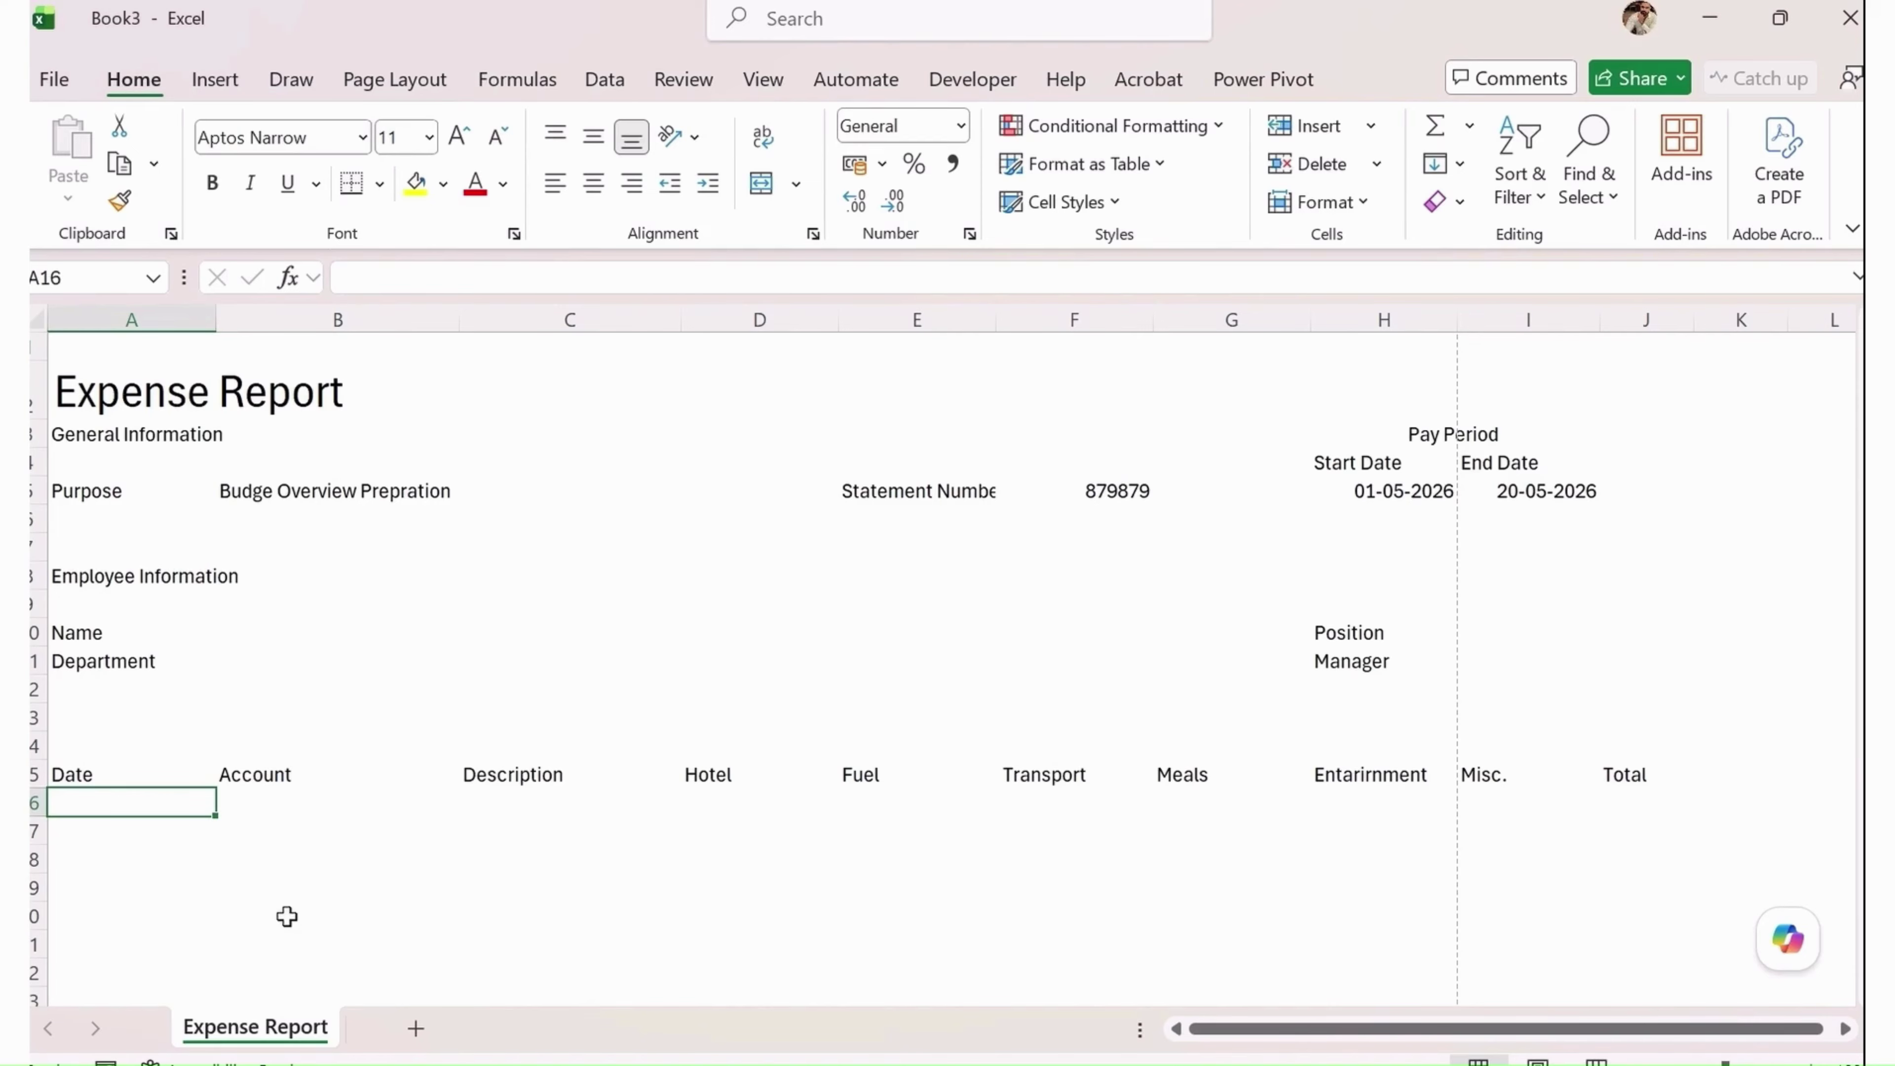
Enter the label "Approved" in A25, below the blank rows of the expense table
{"action": "scroll", "coordinate": [216, 851], "scroll_direction": "down", "scroll_amount": 3}
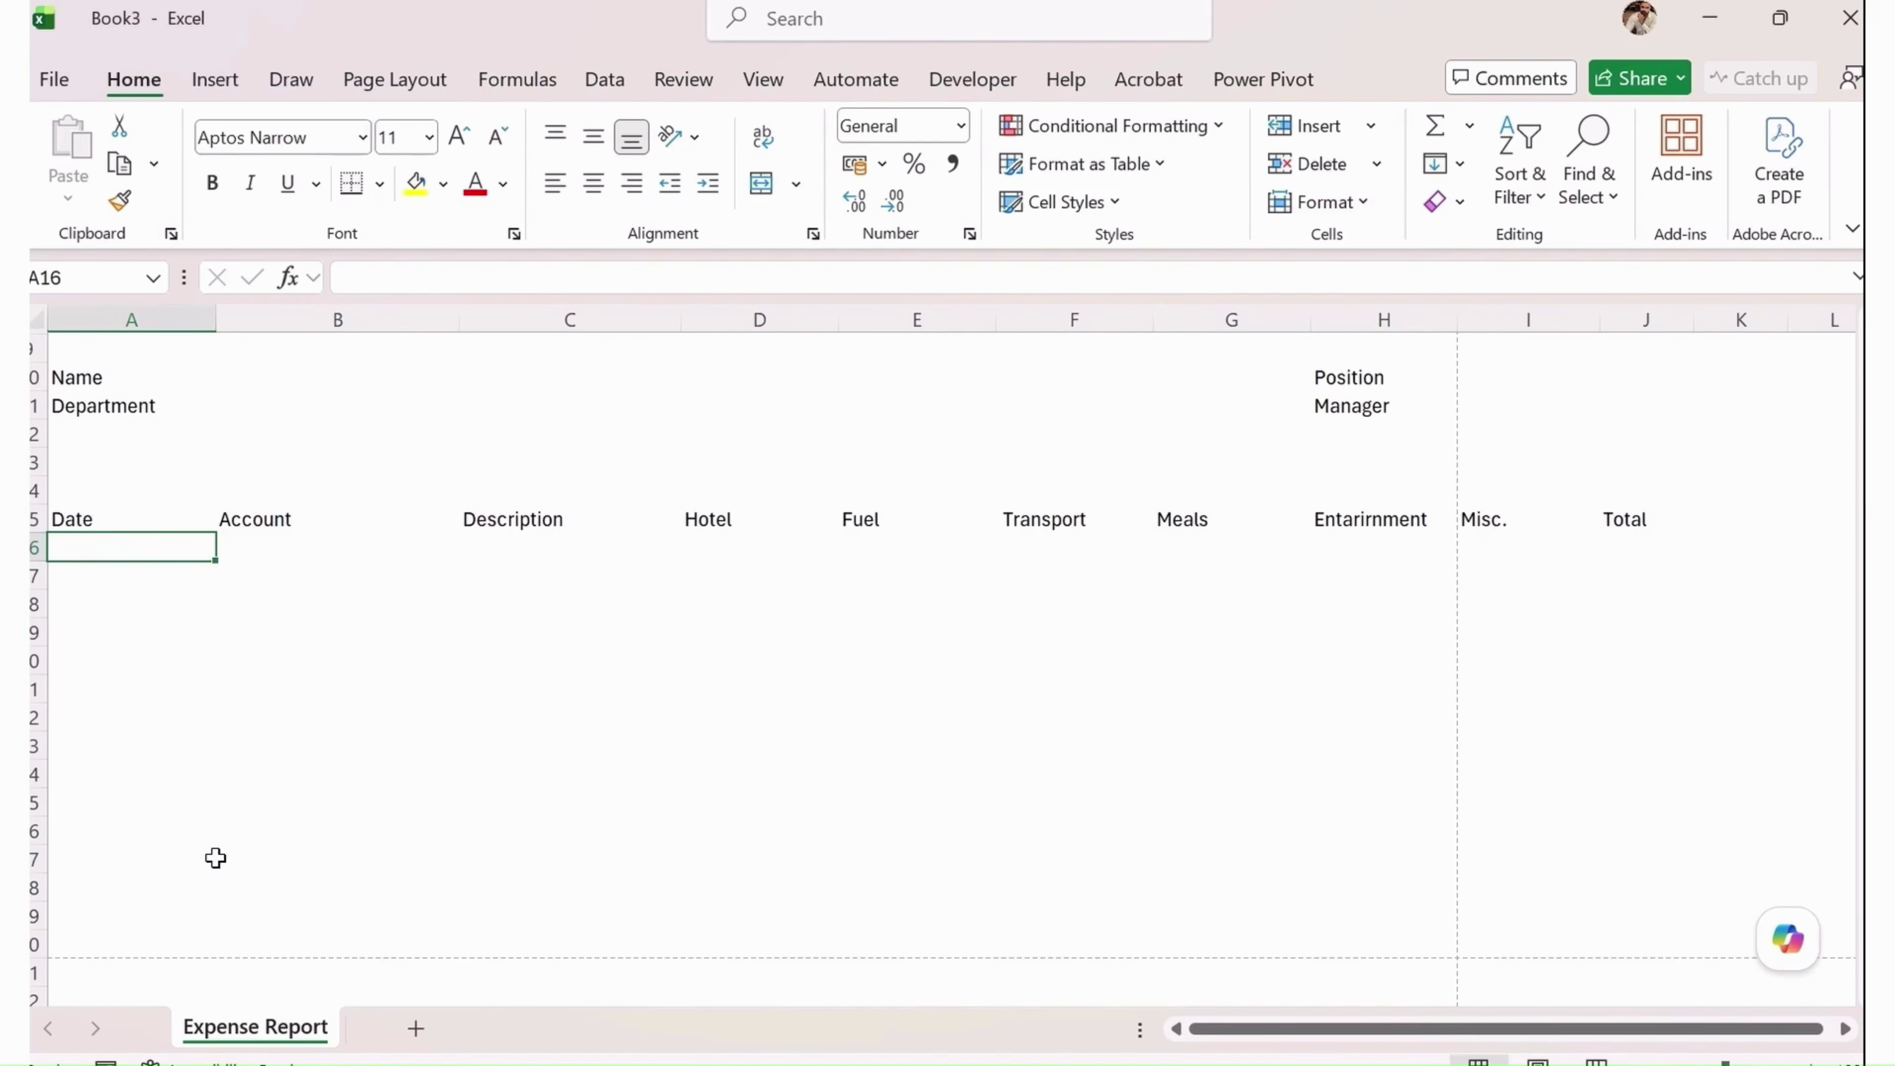
{"action": "left_click", "coordinate": [94, 868]}
{"action": "left_click", "coordinate": [110, 833]}
{"action": "left_click", "coordinate": [123, 807]}
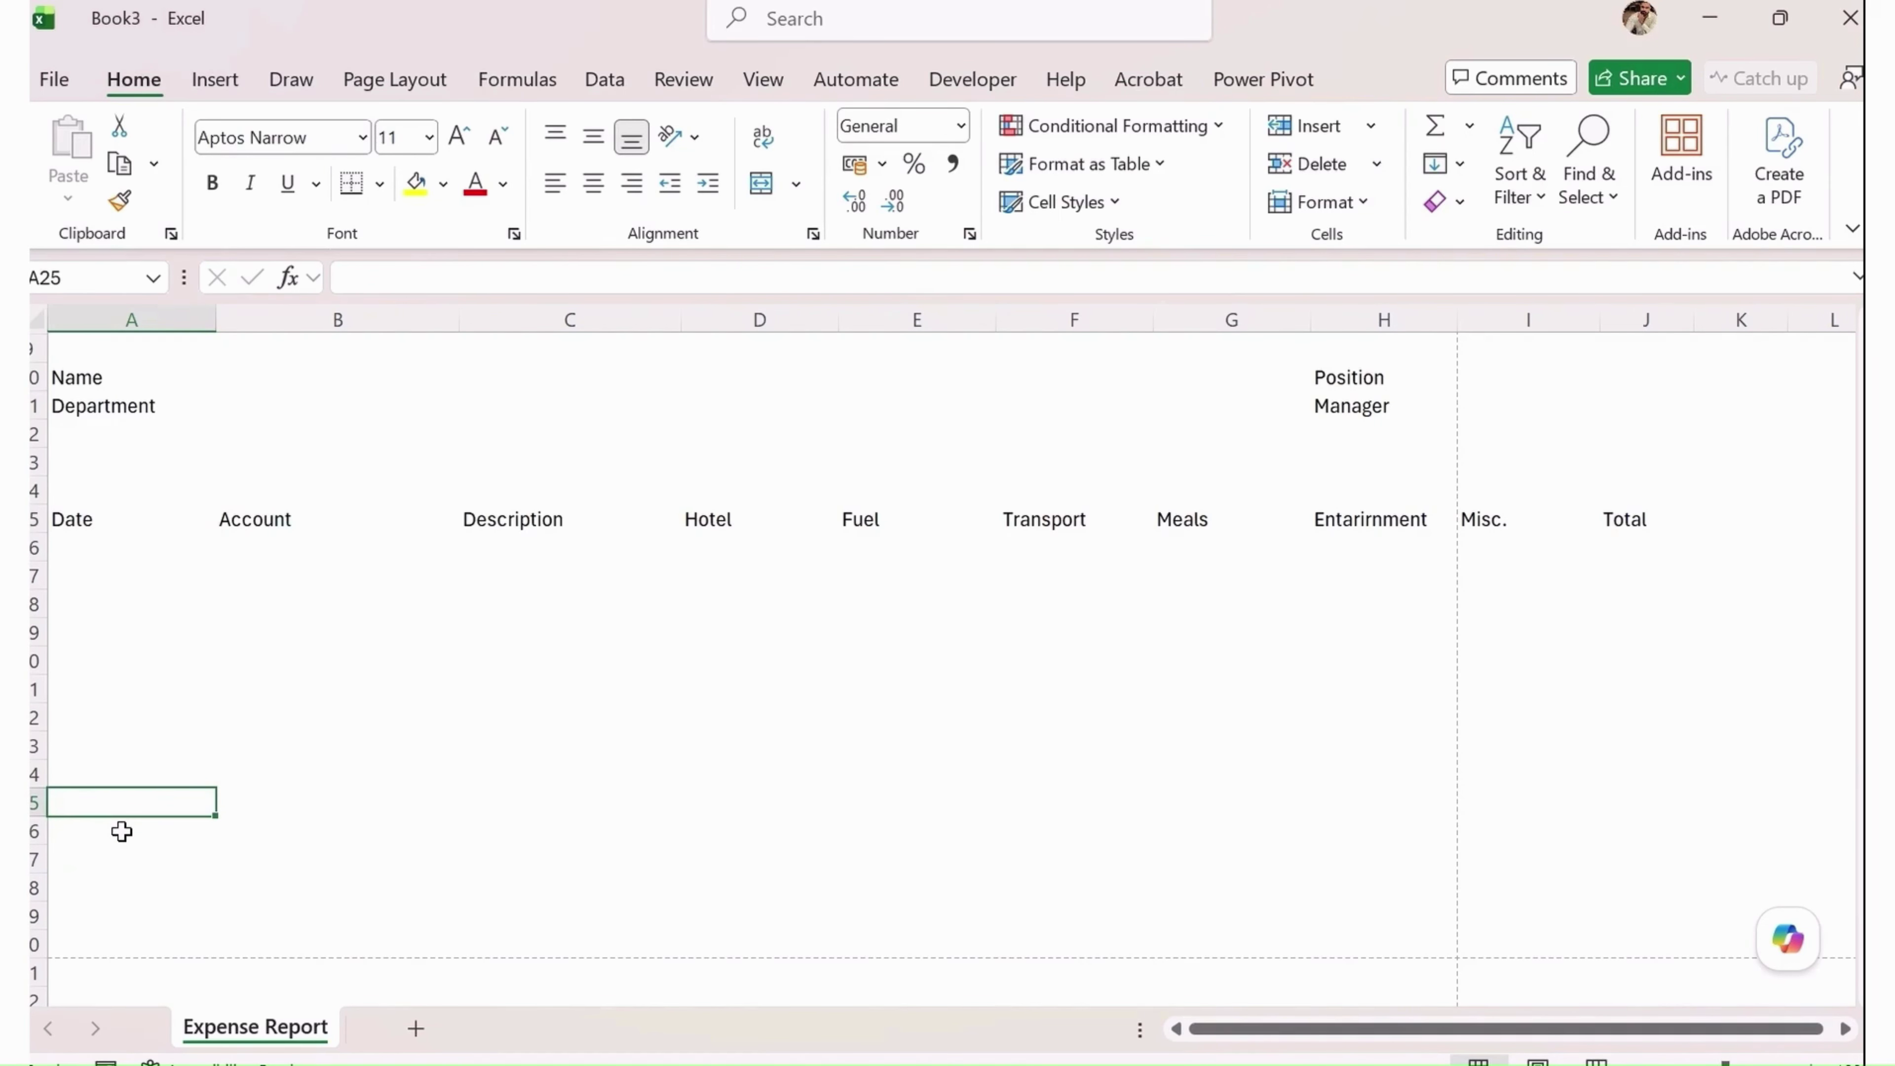
{"action": "type", "text": "Approved"}
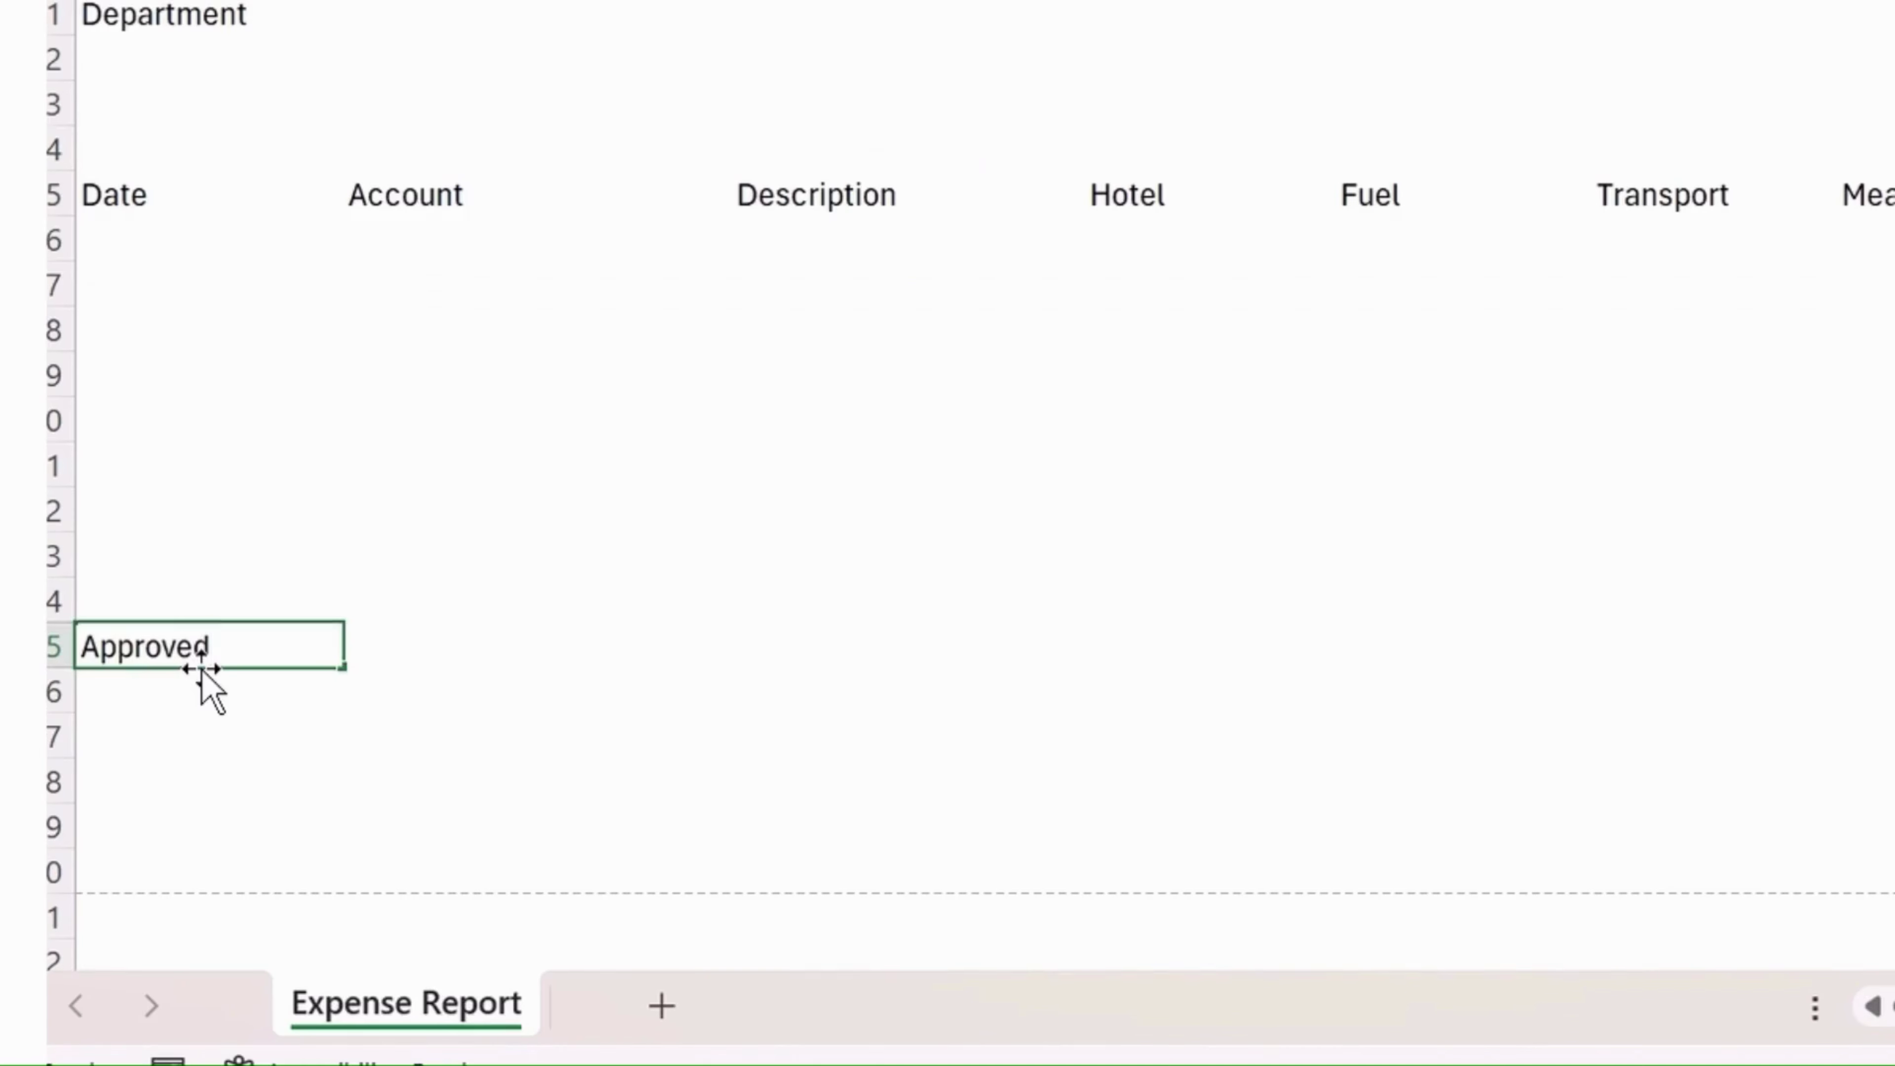
{"action": "key", "text": "Return"}
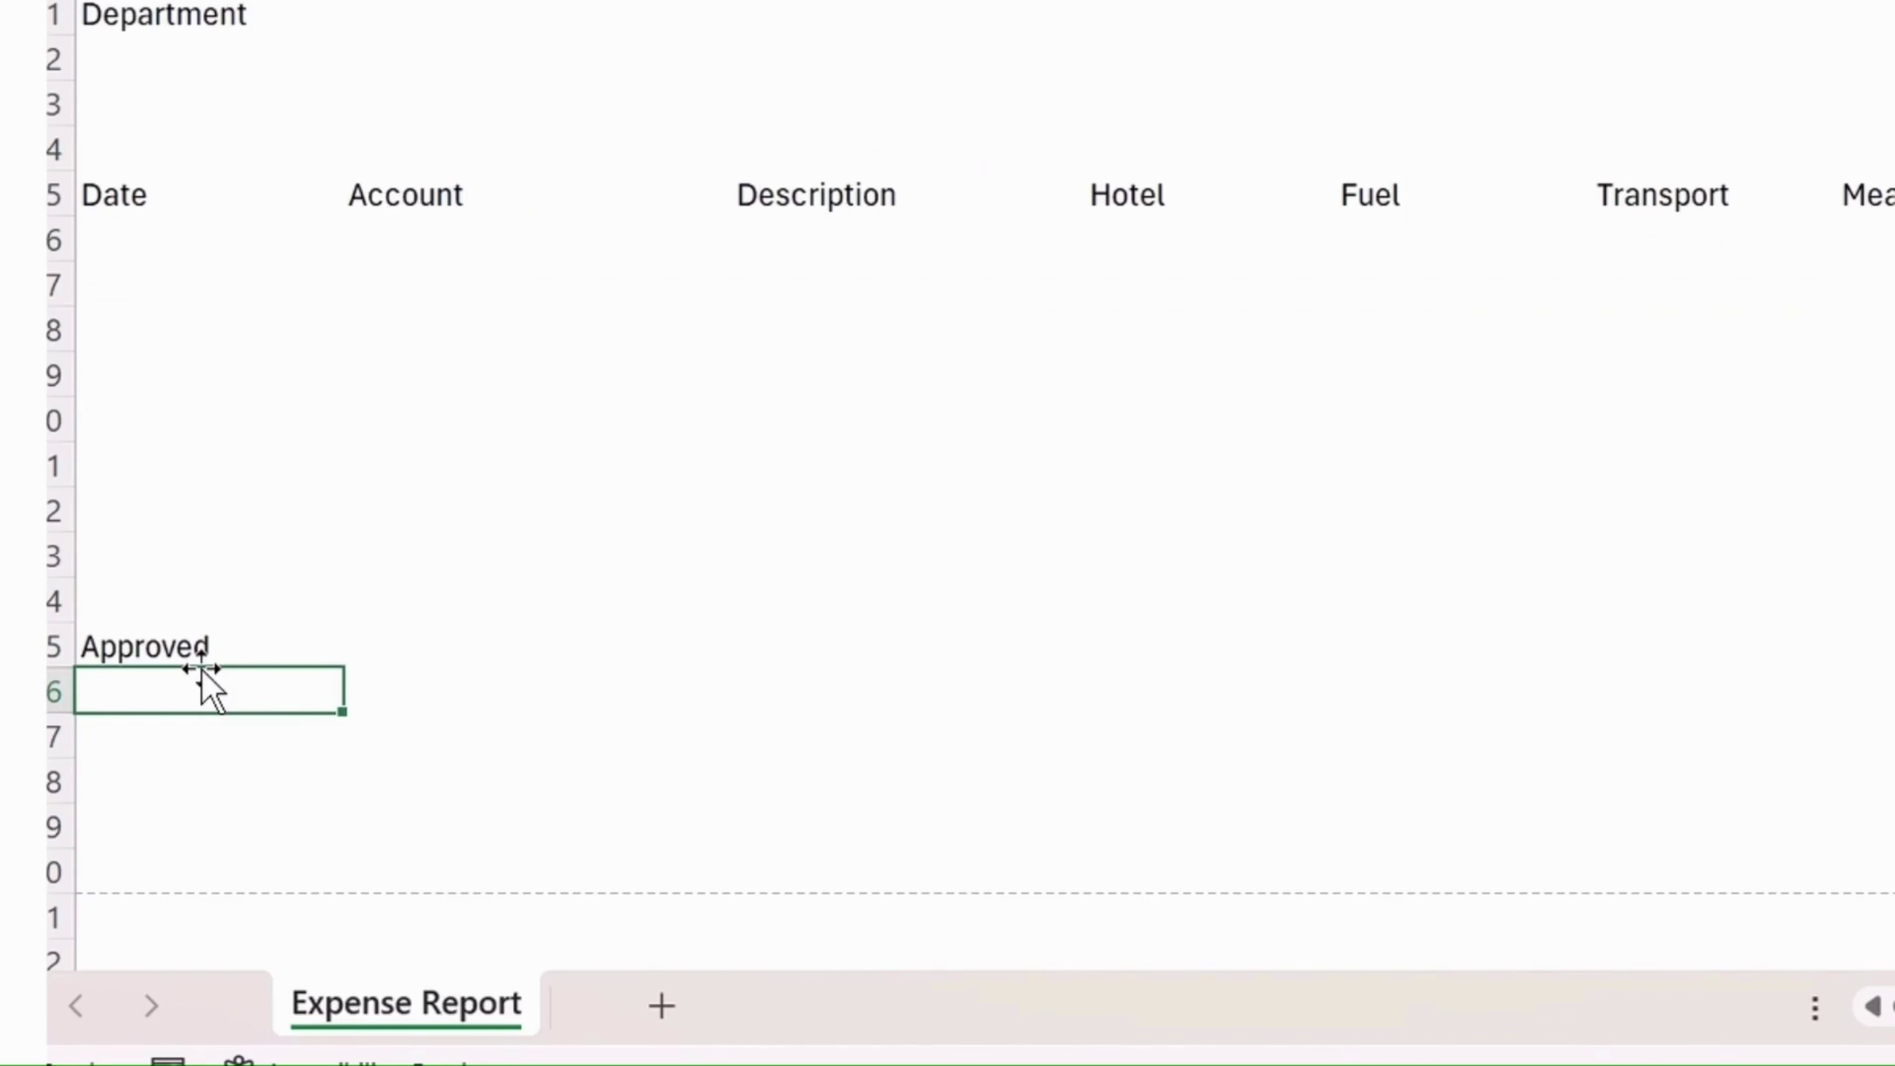
Enter the label "Notes" in F25, on the same row as the Approved label
{"action": "key", "text": "Up"}
{"action": "key", "text": "Right"}
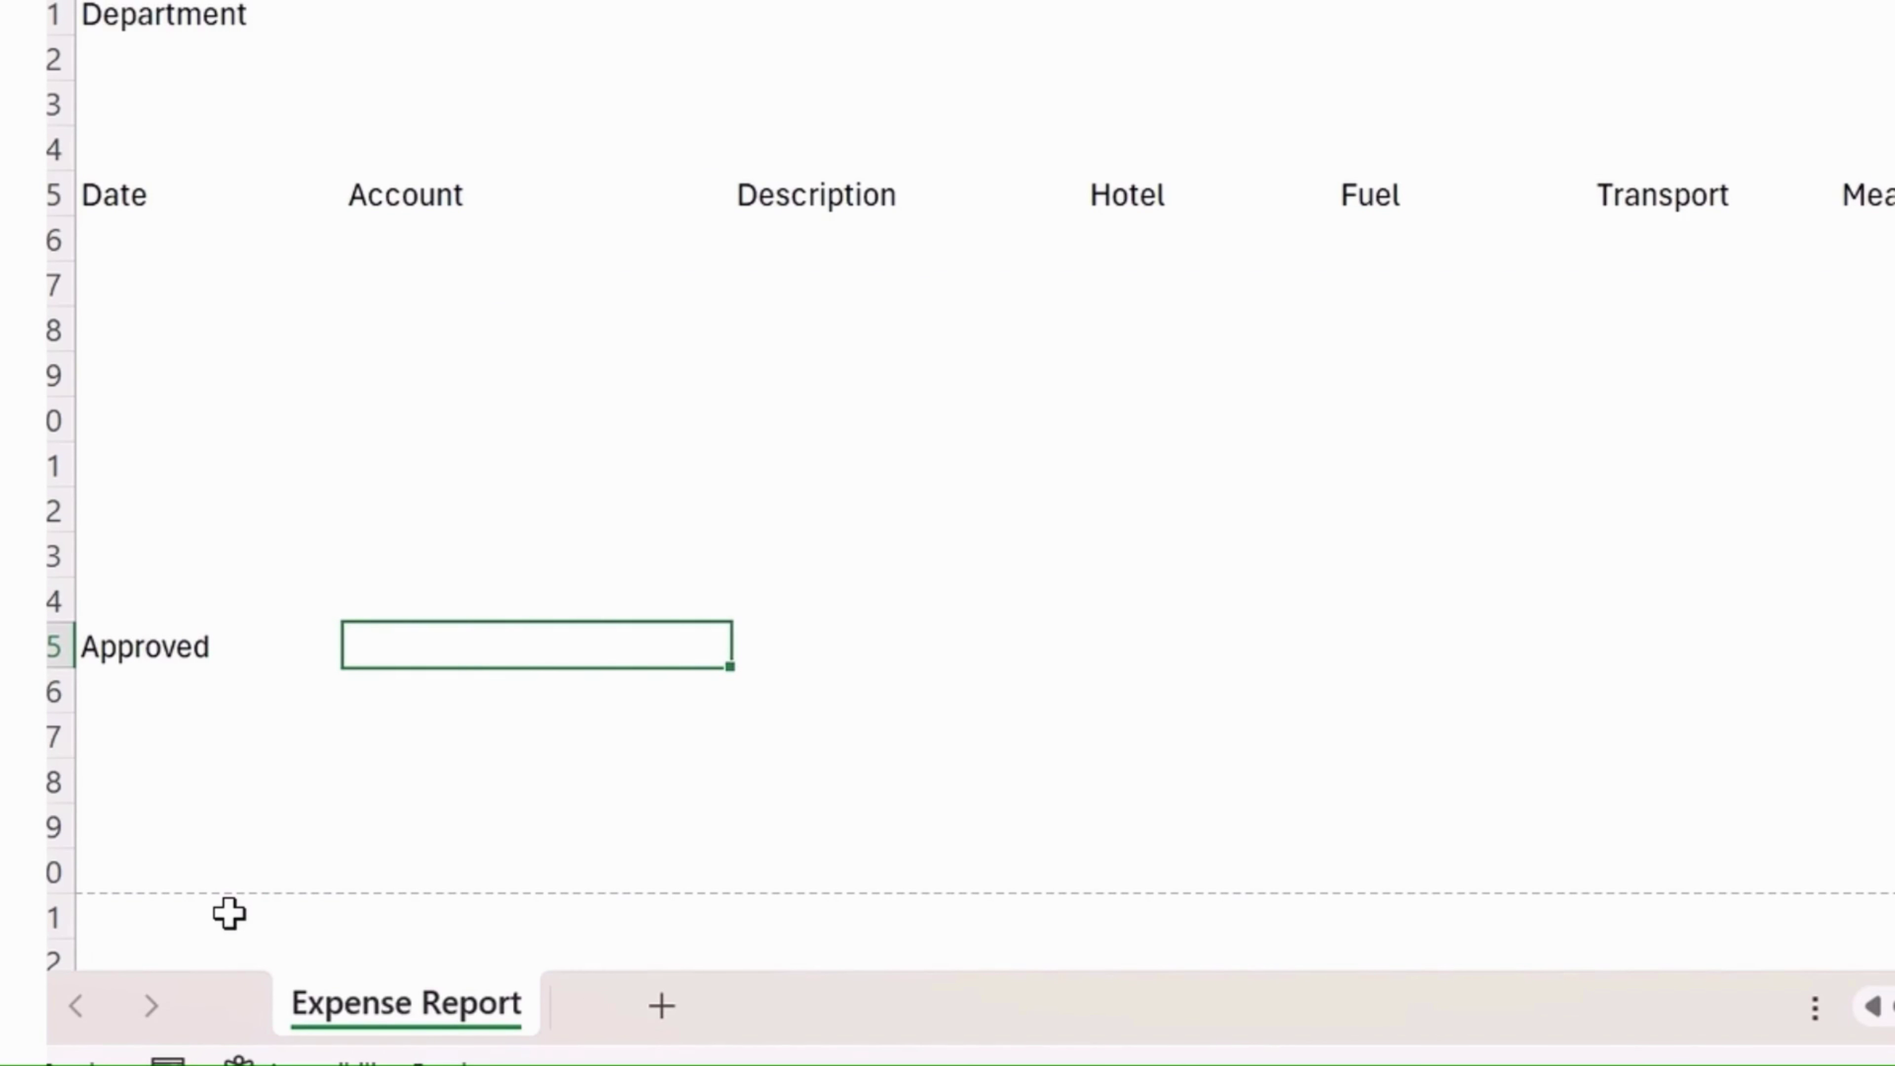
{"action": "key", "text": "Right"}
{"action": "key", "text": "Right"}
{"action": "key", "text": "Right"}
{"action": "key", "text": "Right"}
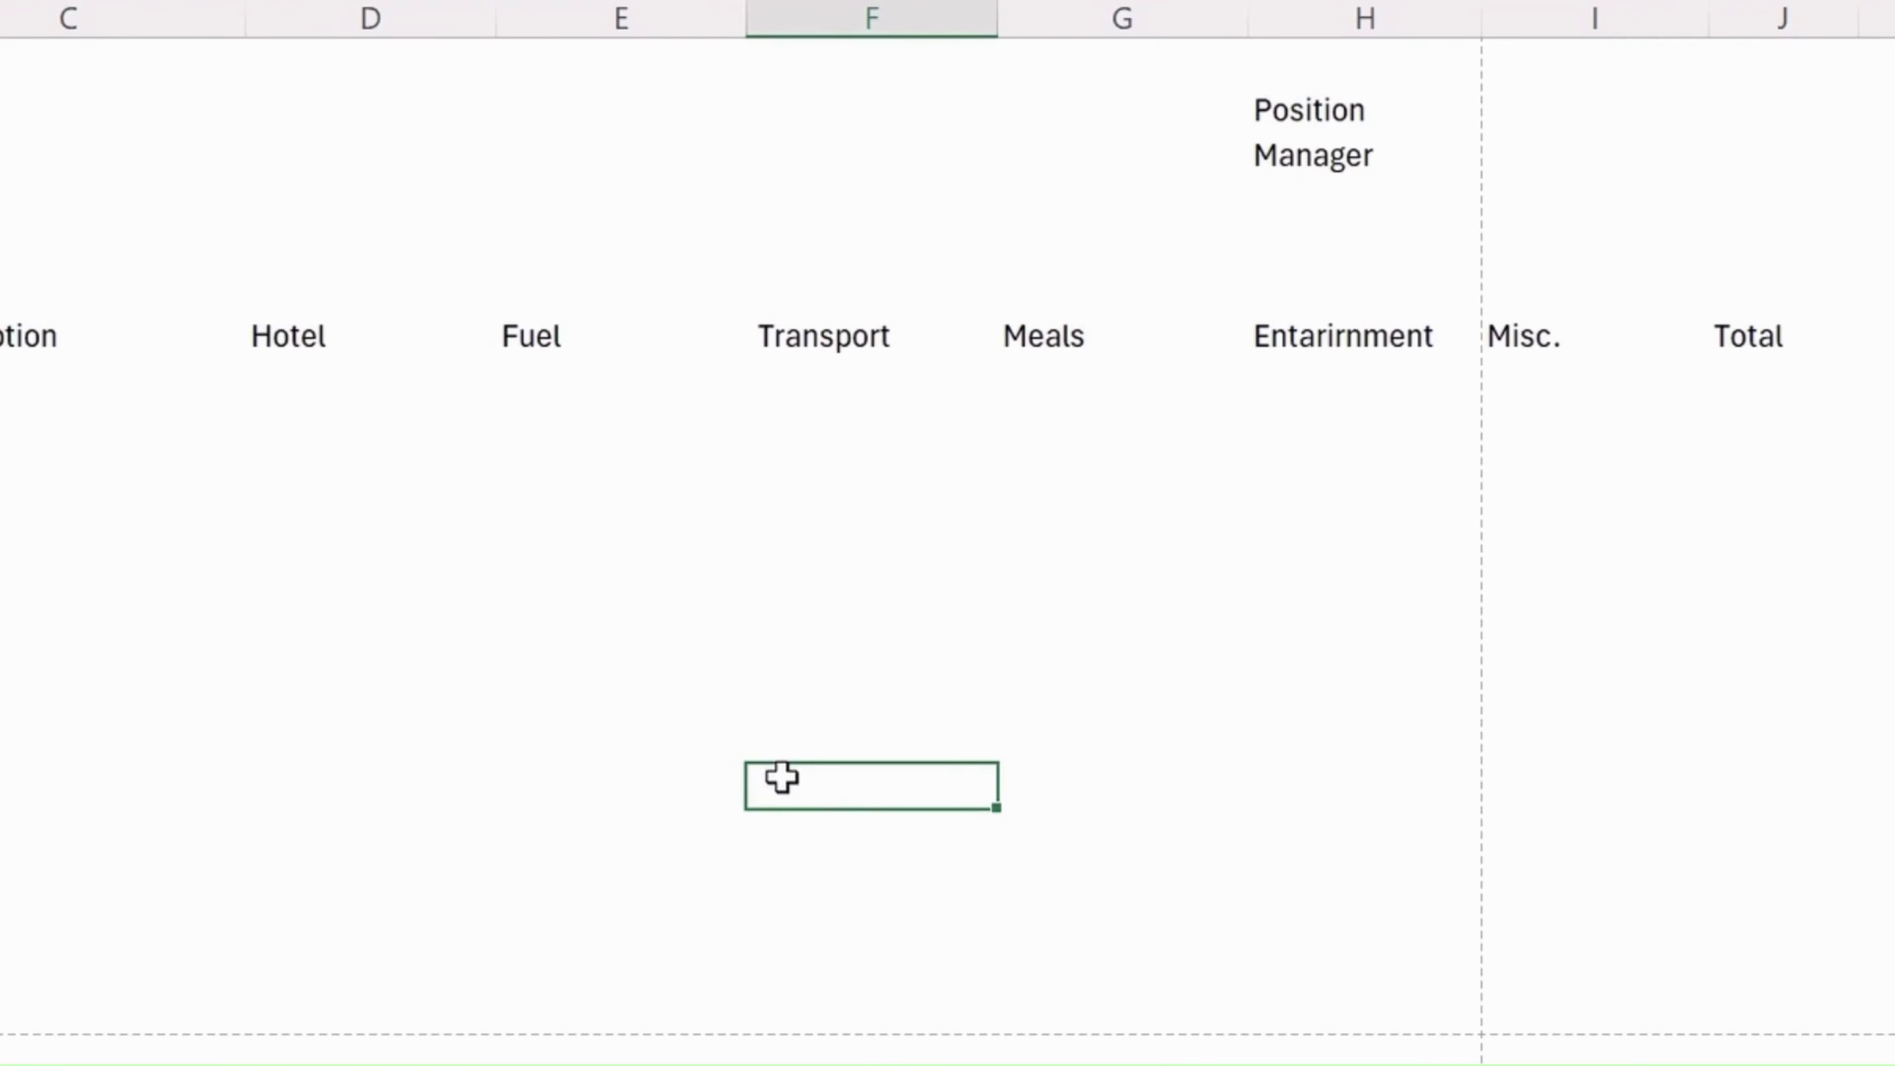
{"action": "type", "text": "Notes"}
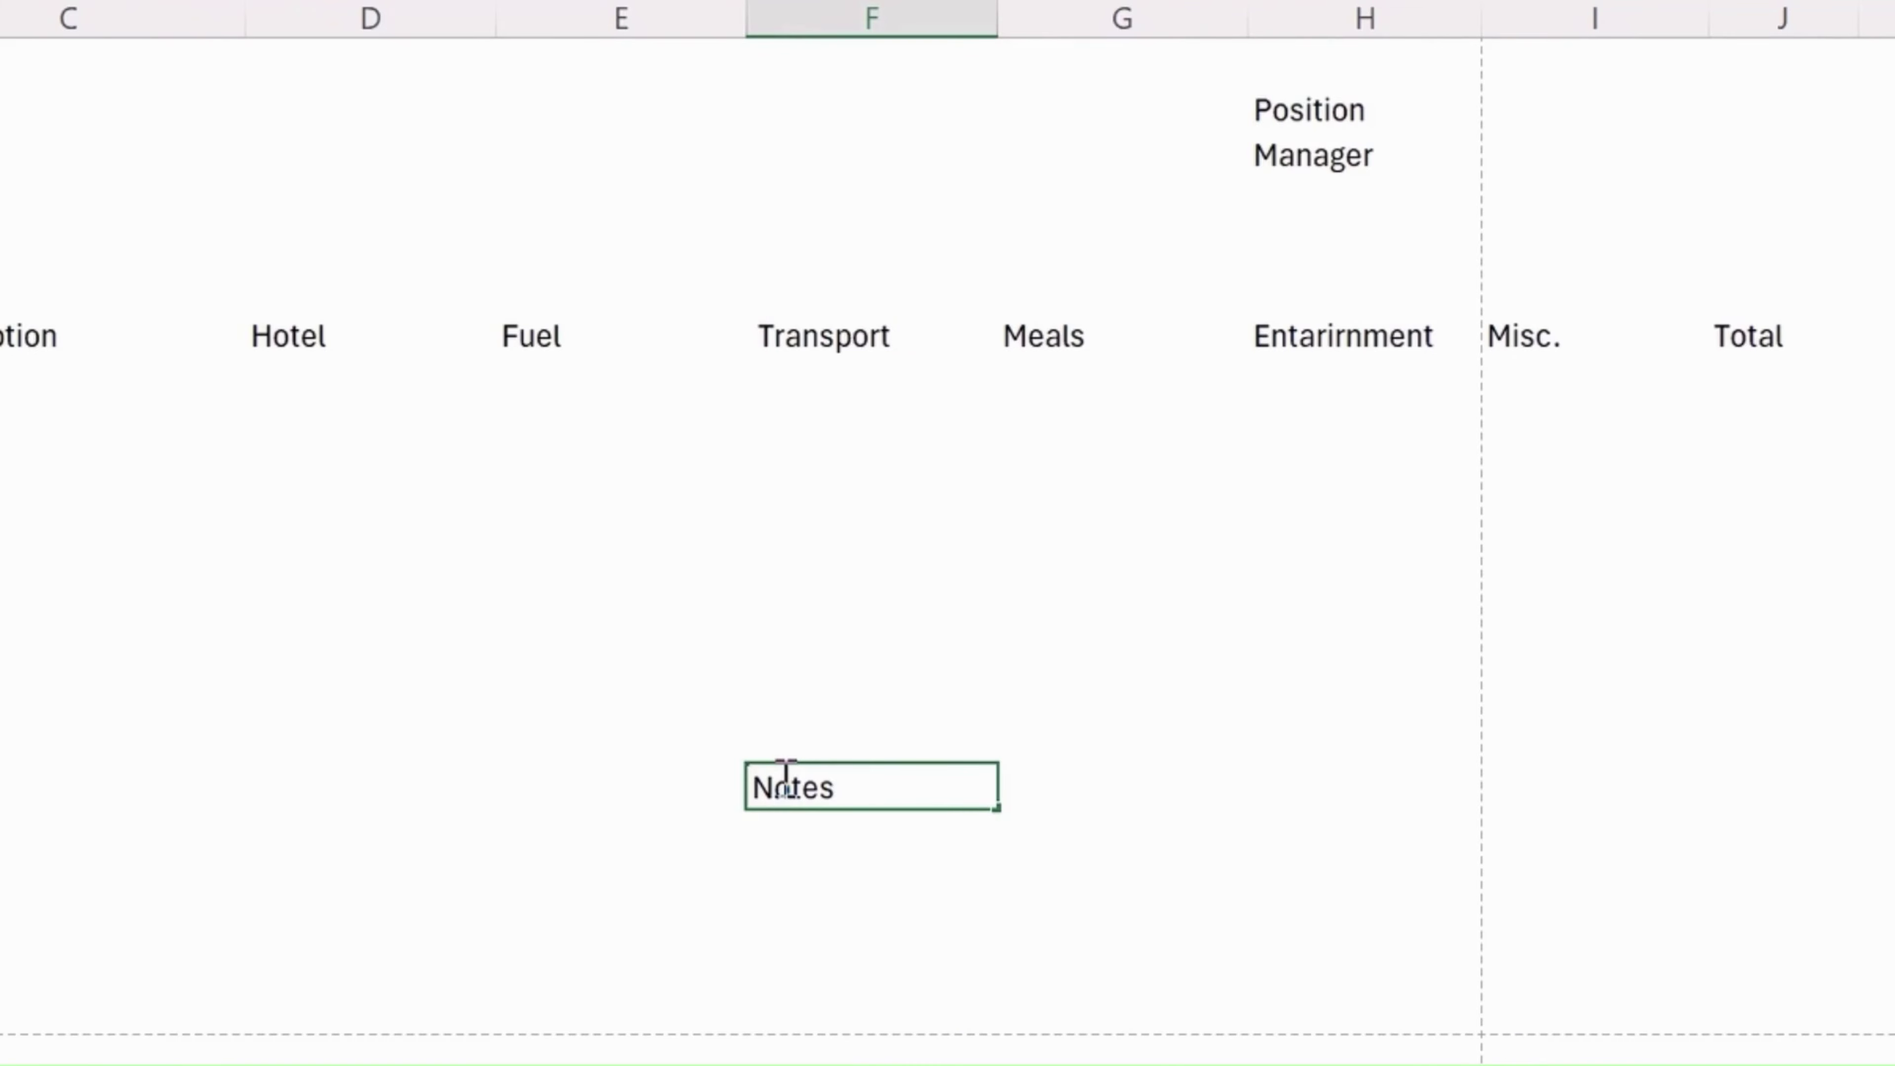
{"action": "left_click", "coordinate": [424, 637]}
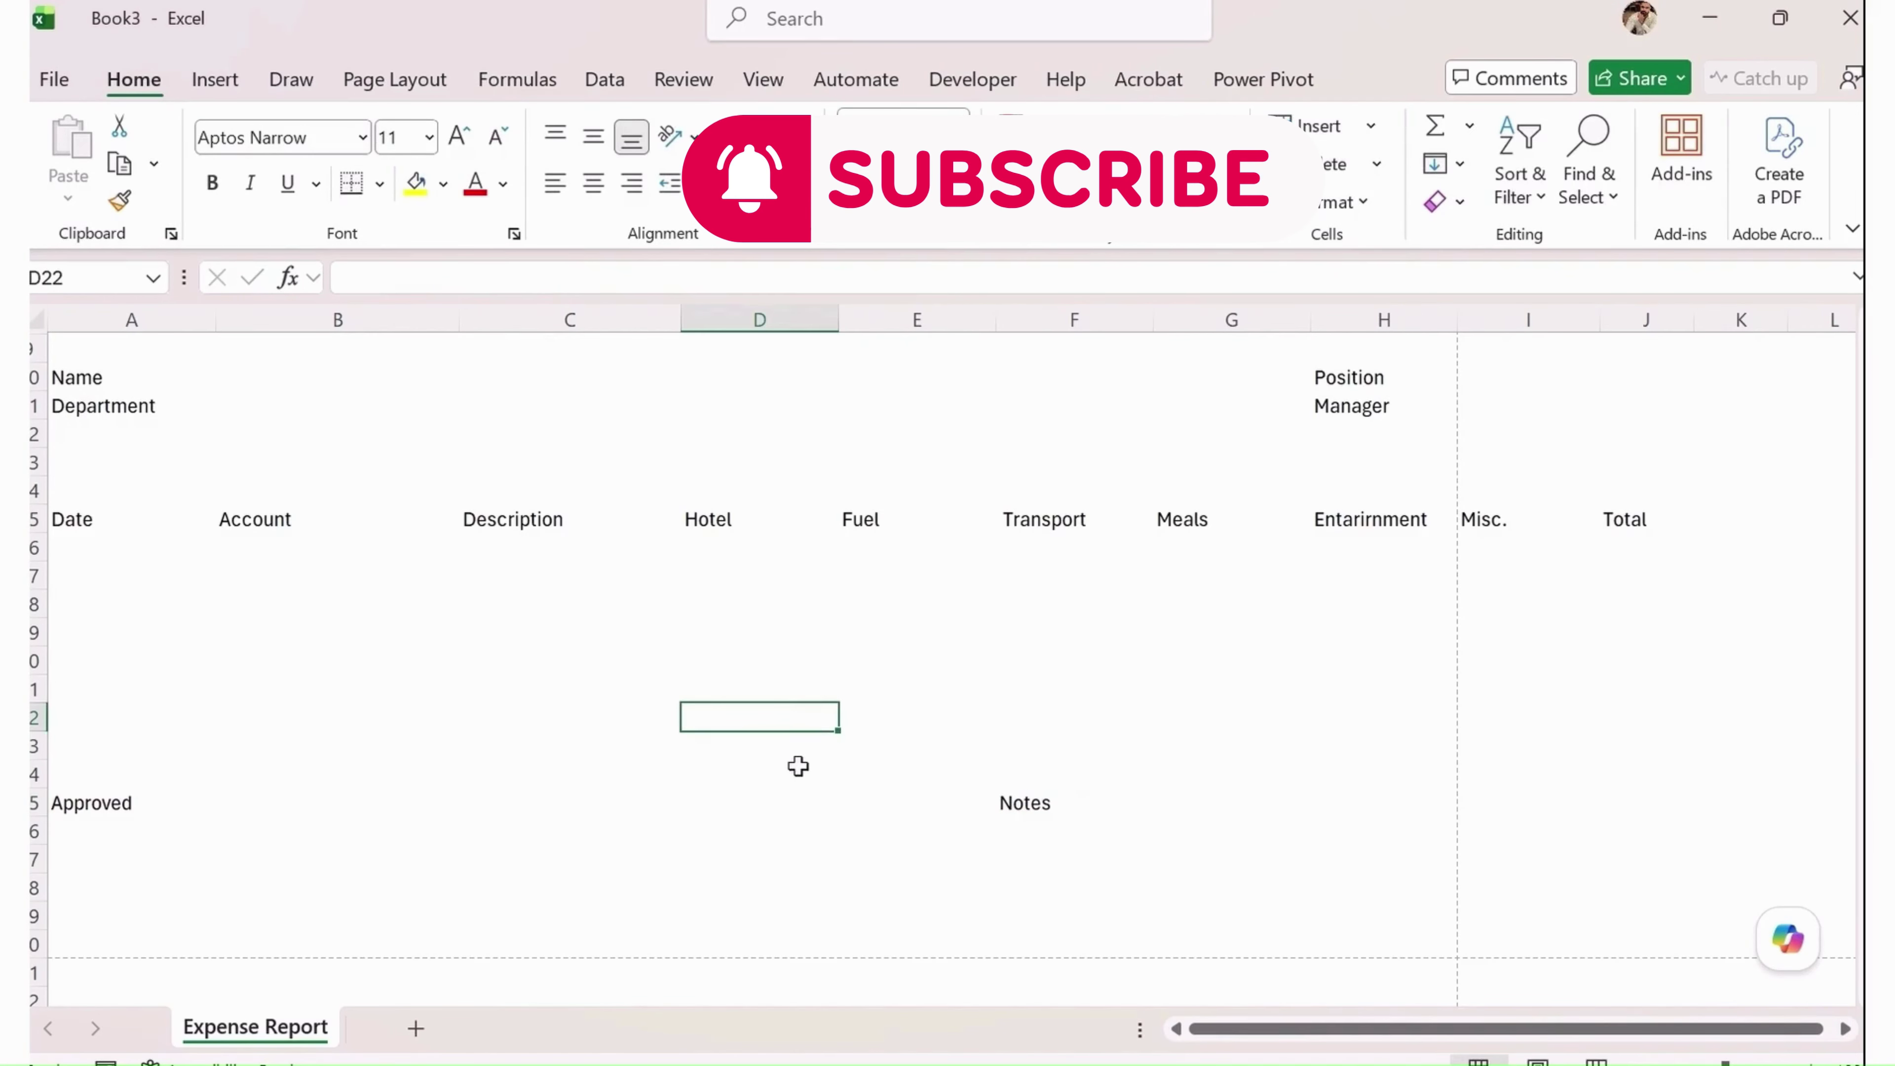
Ask Copilot to improve the formatting of the Expense Report sheet using its suggested Improve formatting action
{"action": "scroll", "coordinate": [798, 766], "scroll_direction": "up", "scroll_amount": 3}
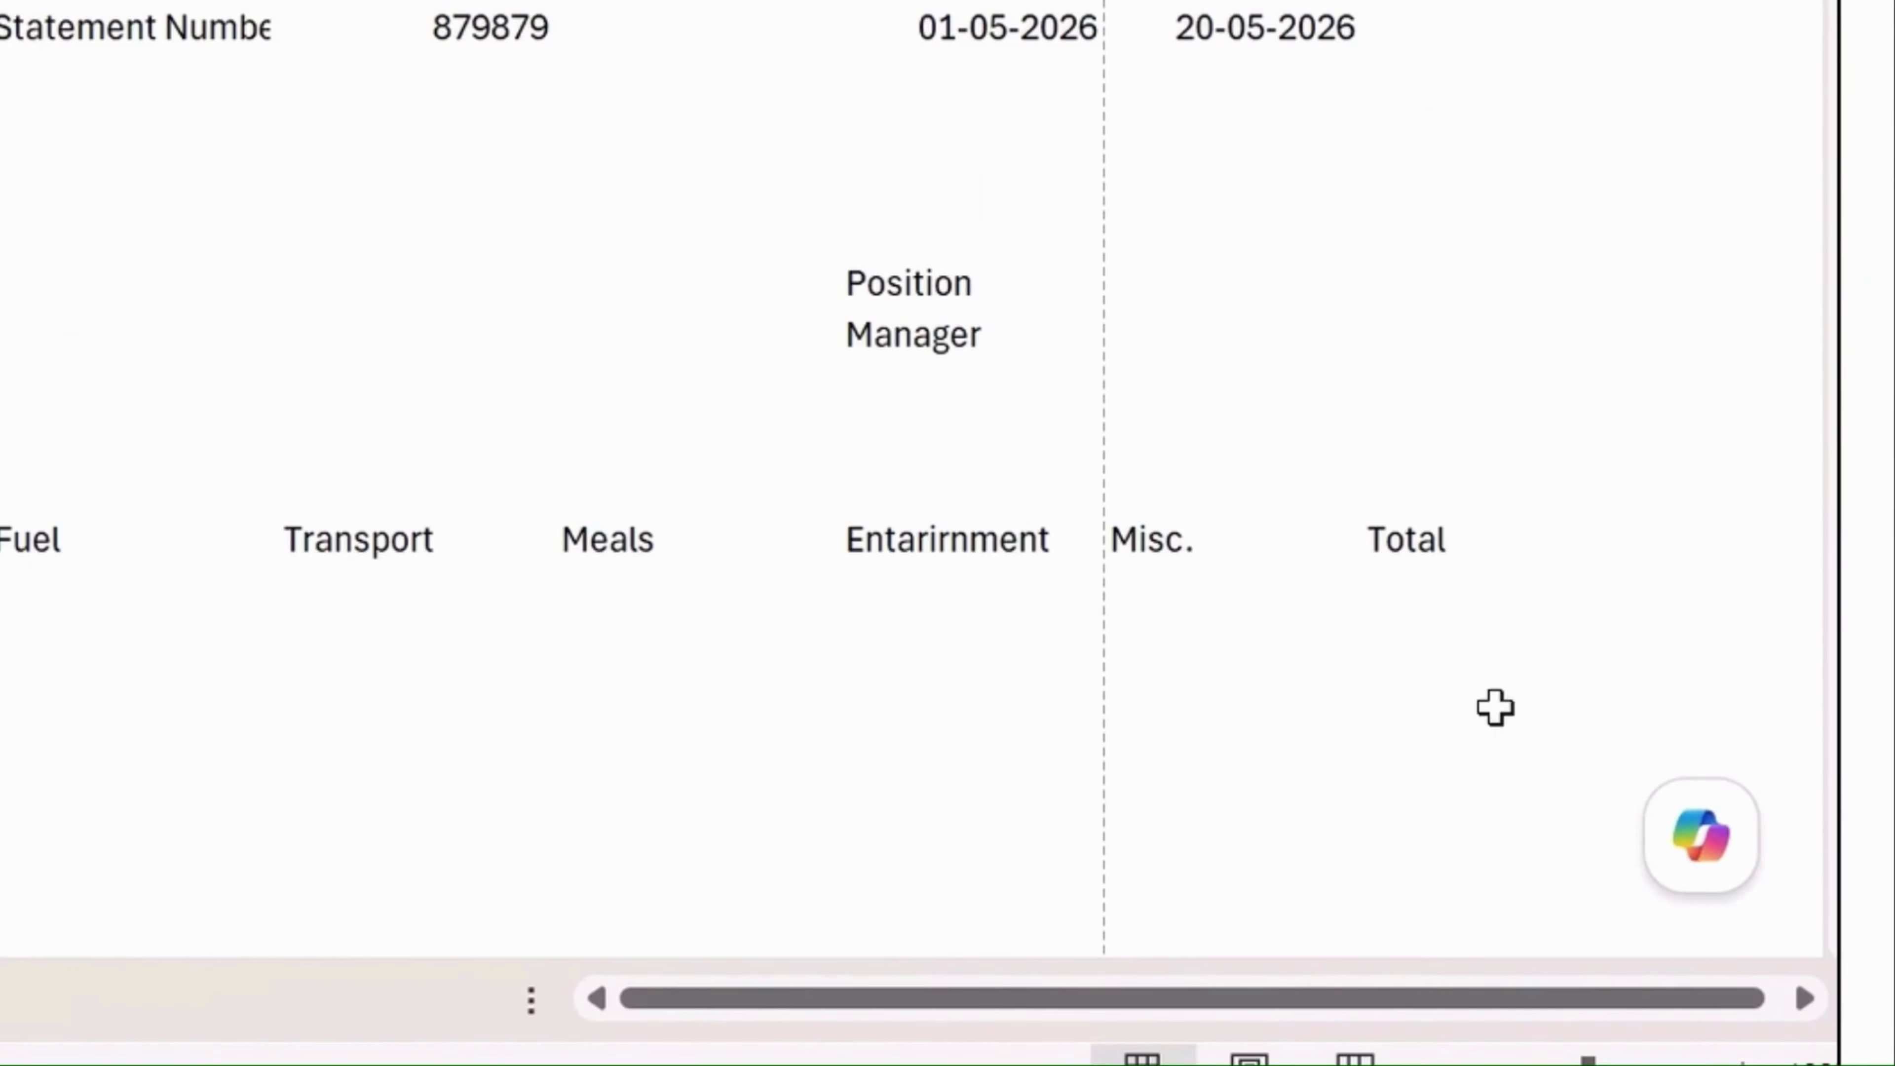
{"action": "mouse_move", "coordinate": [1697, 858]}
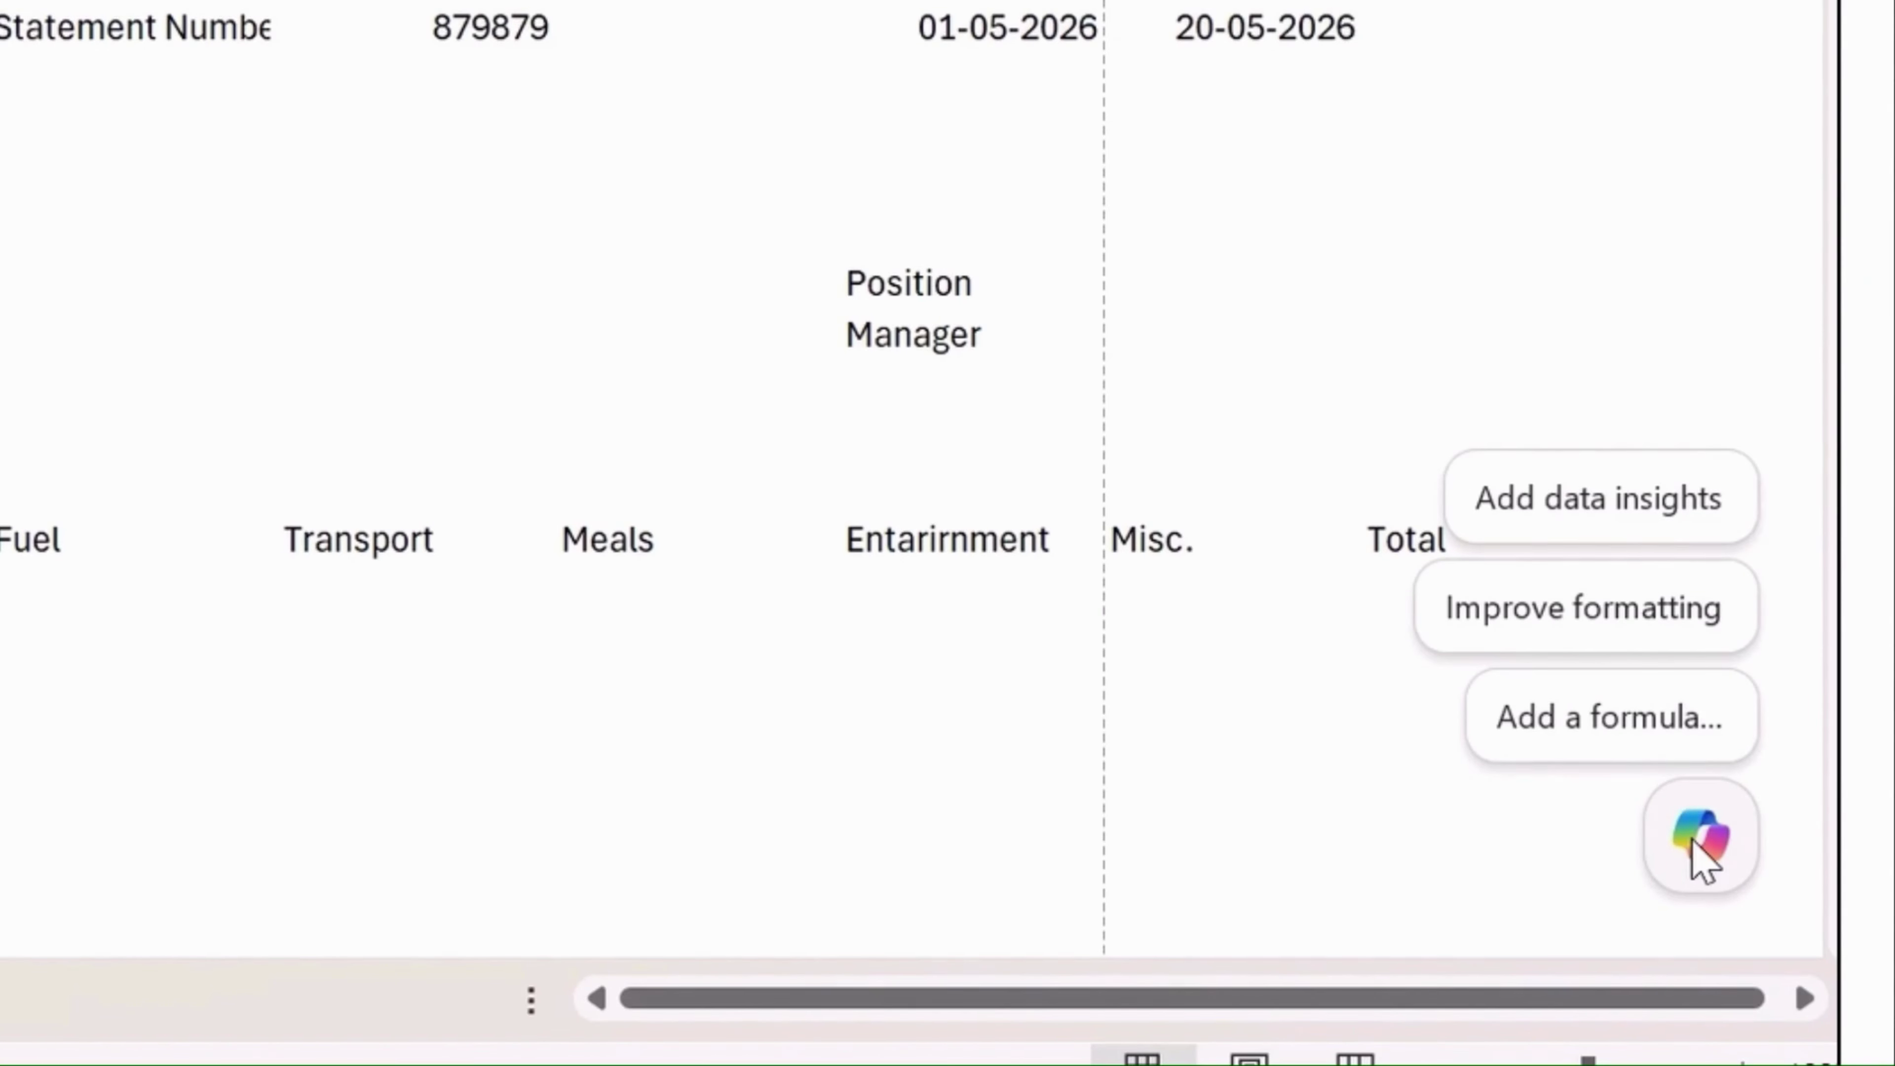
{"action": "left_click", "coordinate": [1663, 655]}
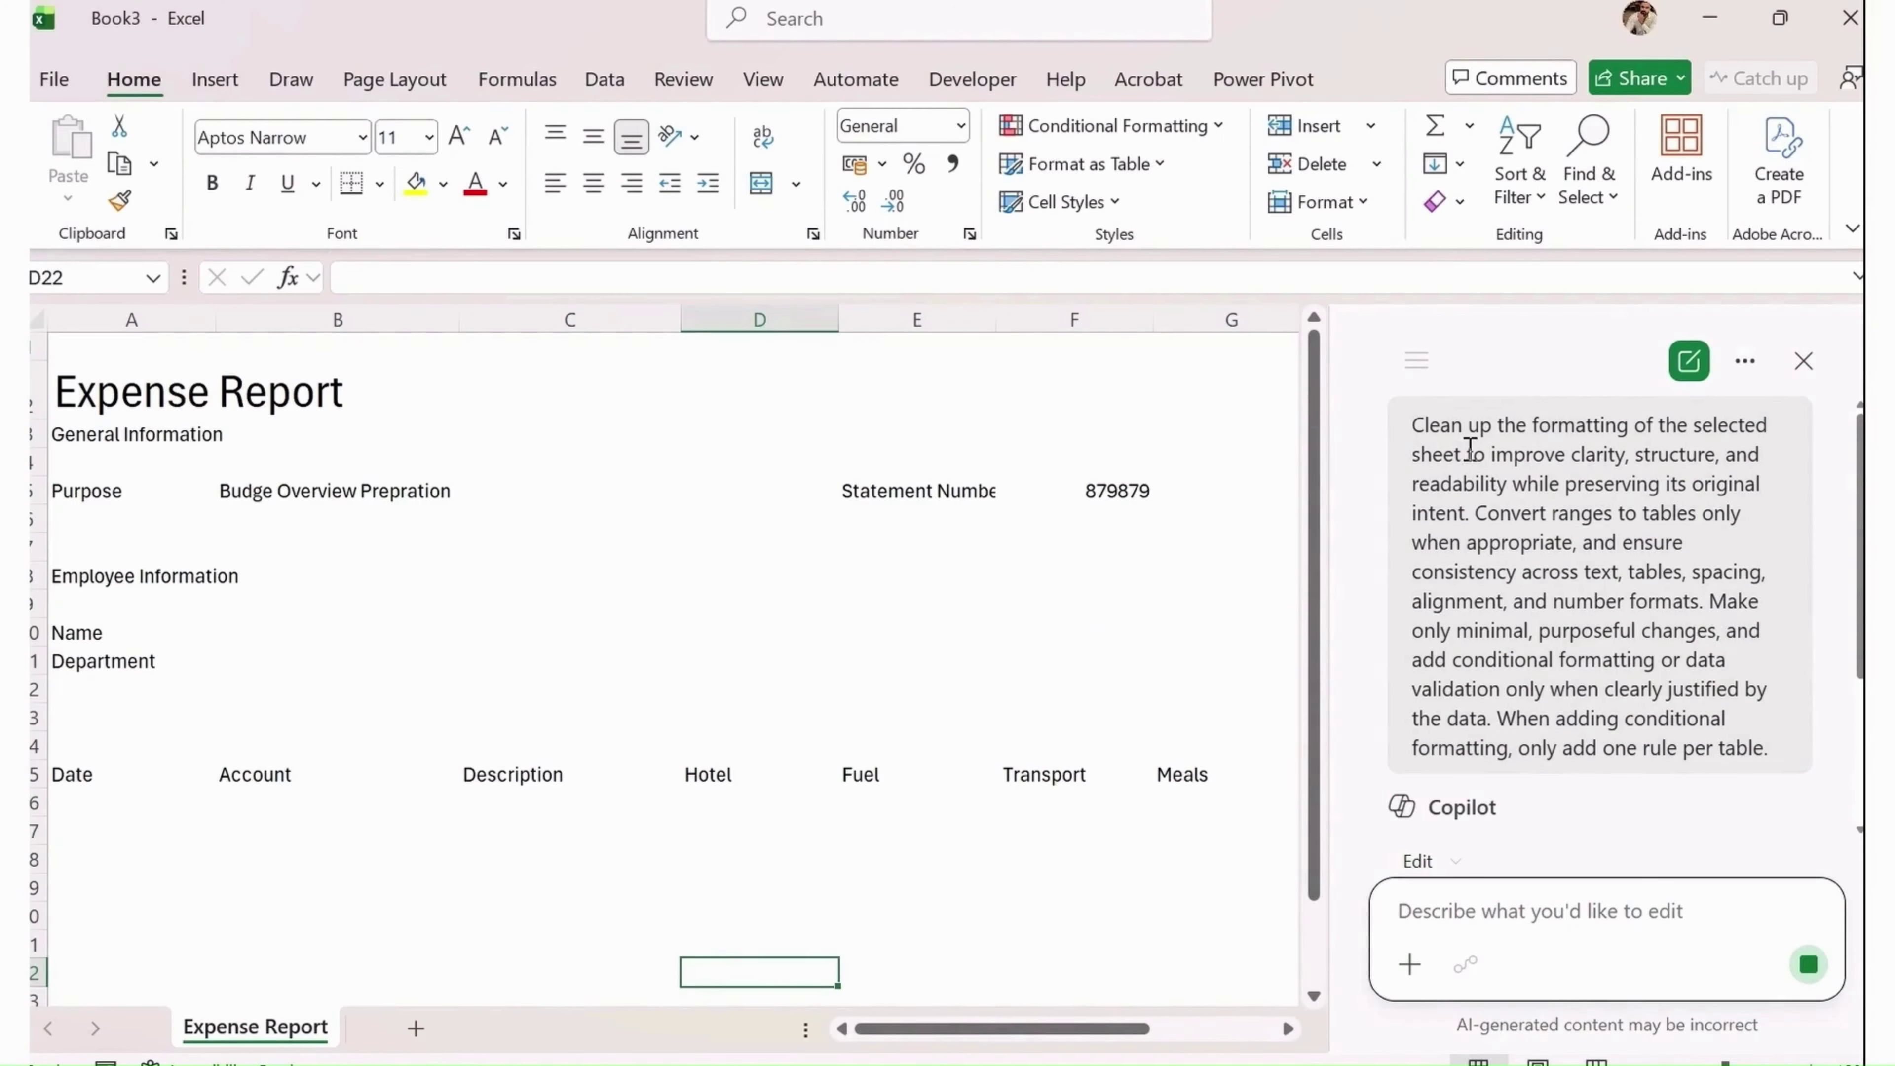
Examine Copilot's formatting changes across the Expense Report sheet and read its summary of what was adjusted
{"action": "scroll", "coordinate": [1574, 590], "scroll_direction": "down", "scroll_amount": 3}
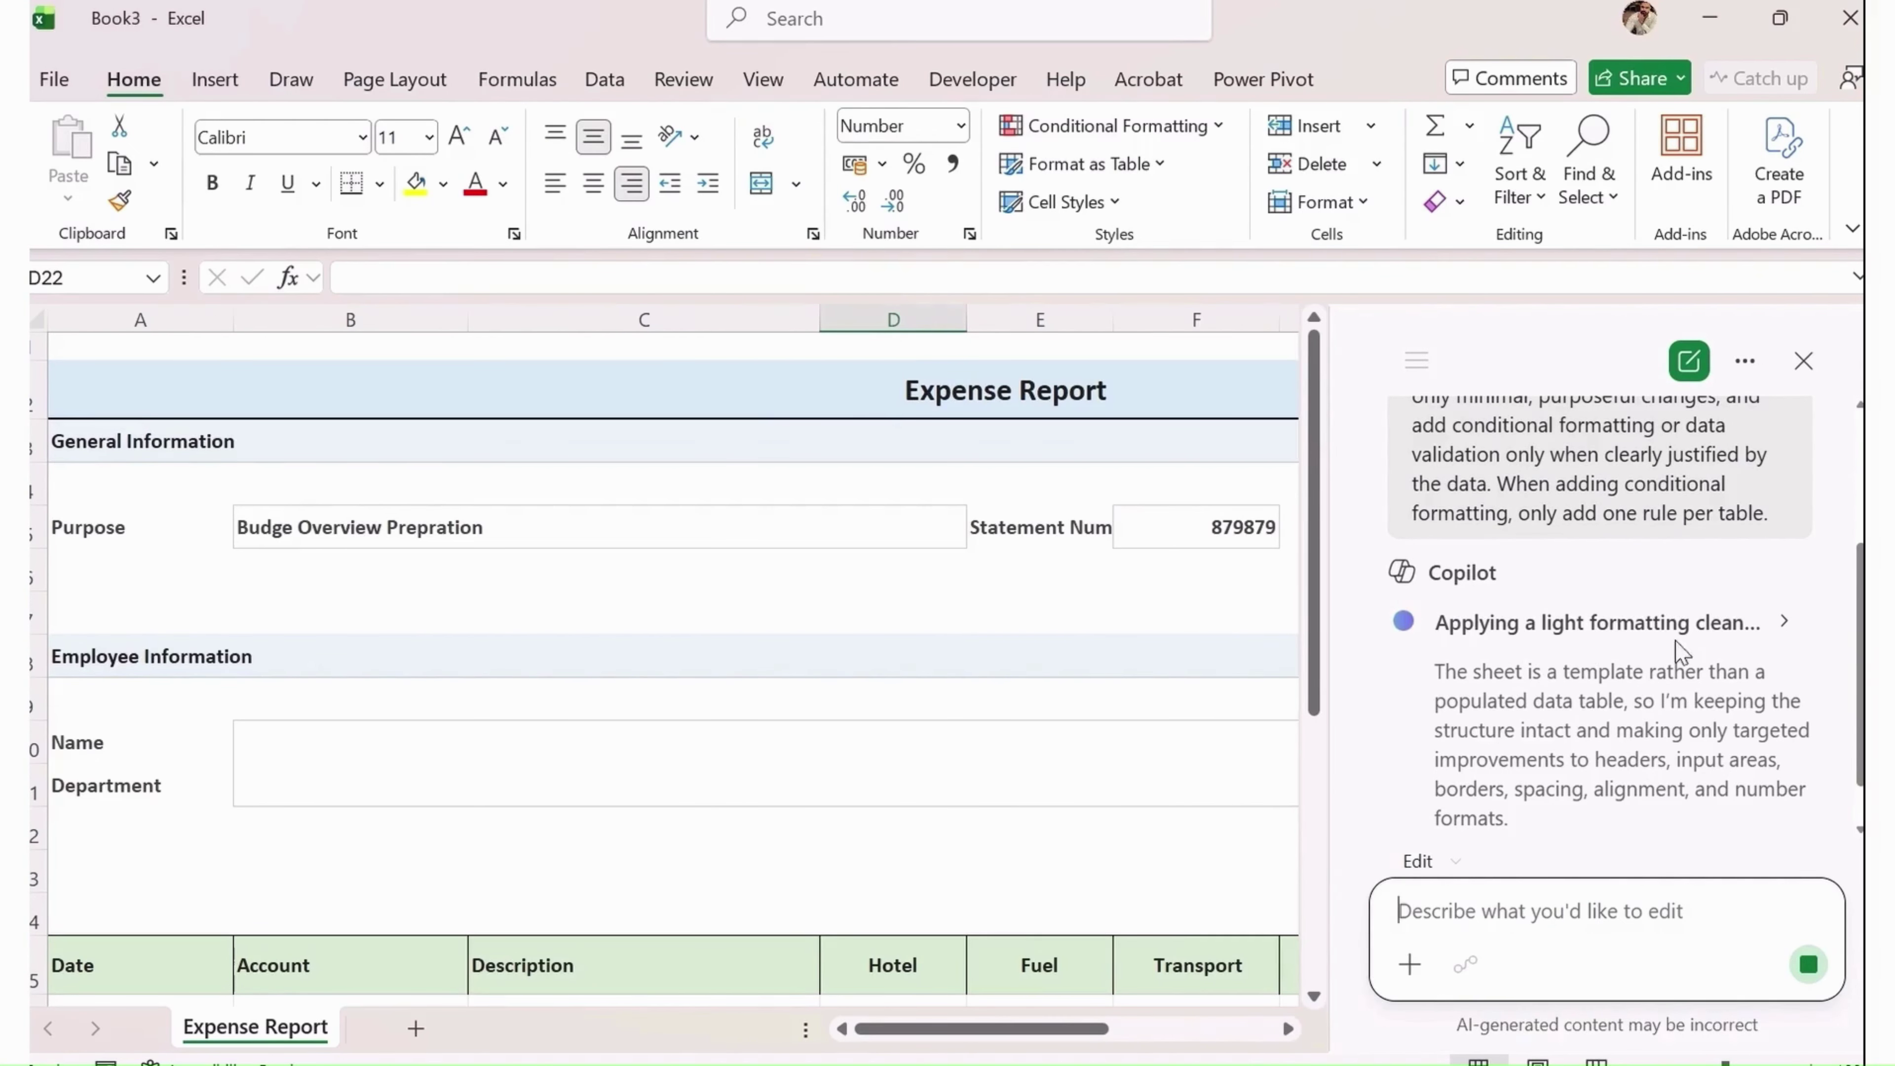
{"action": "scroll", "coordinate": [1708, 627], "scroll_direction": "up", "scroll_amount": 2}
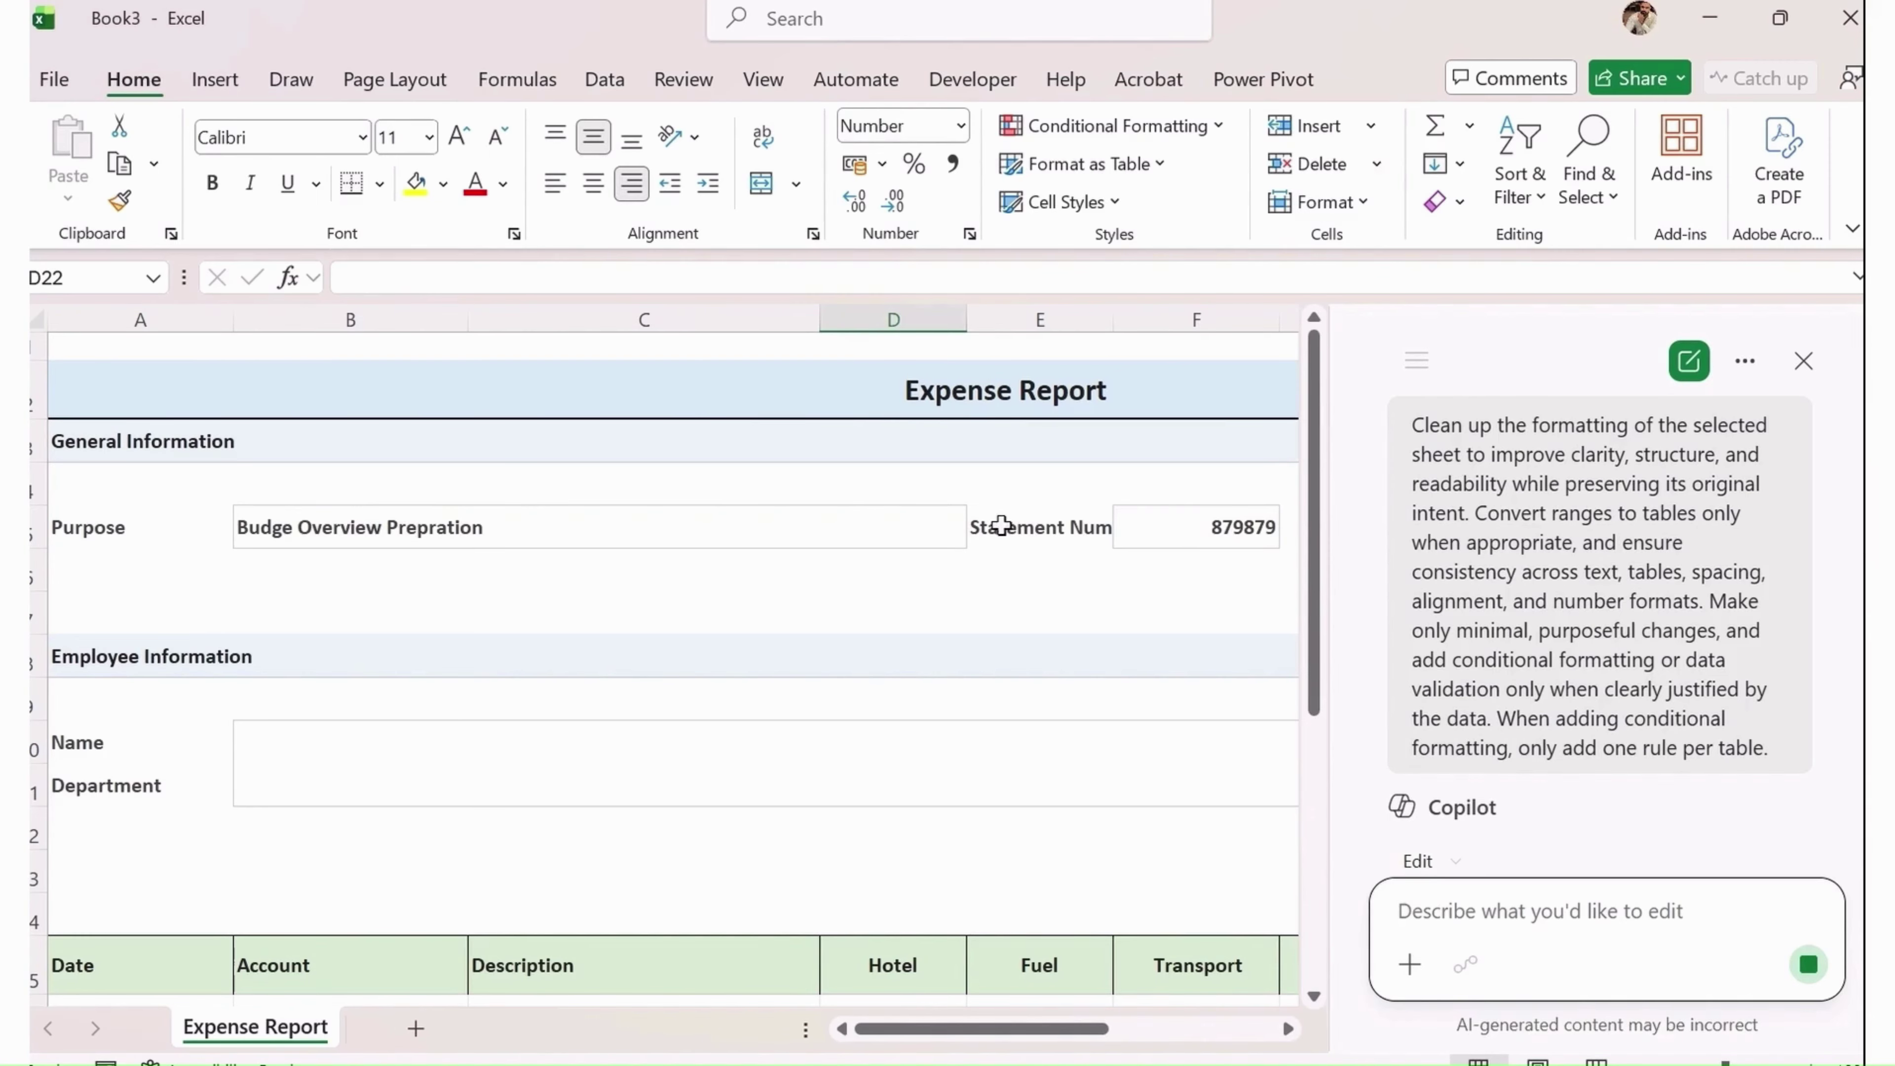
{"action": "scroll", "coordinate": [726, 589], "scroll_direction": "down", "scroll_amount": 5}
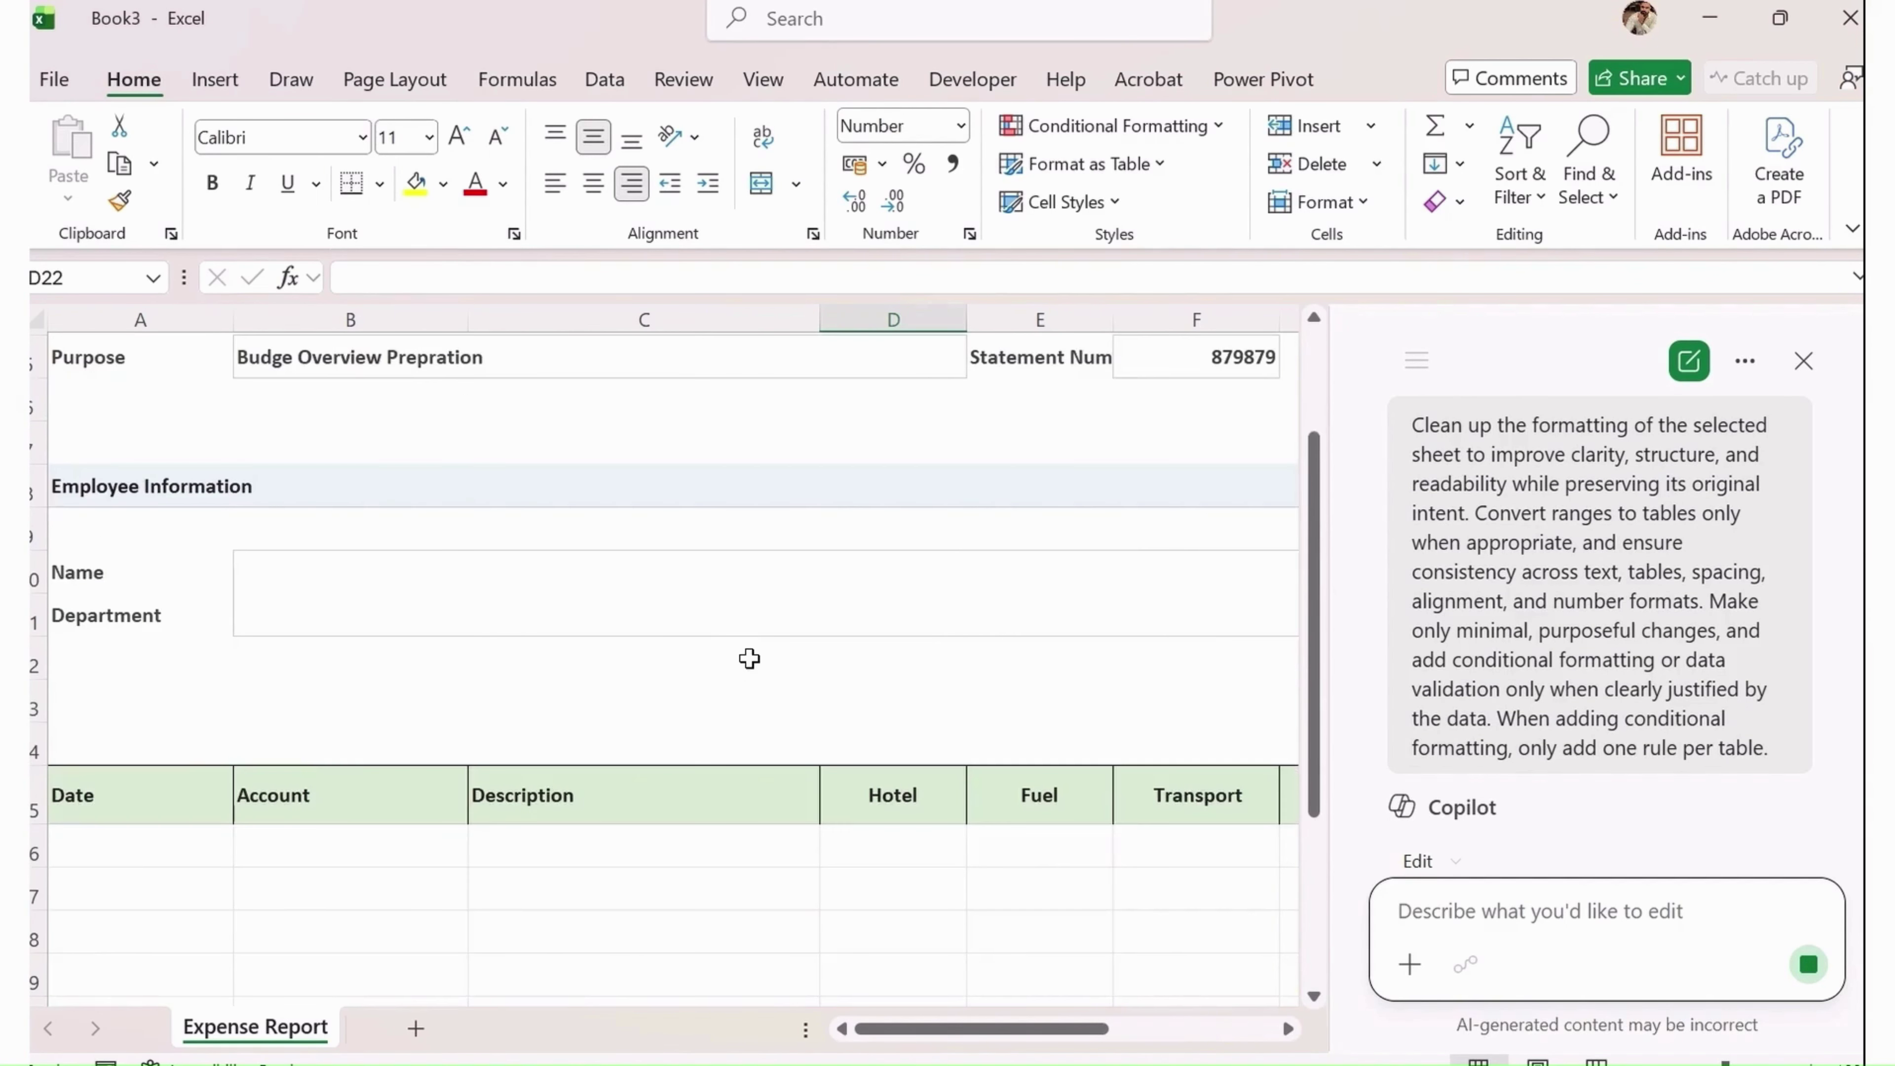
{"action": "scroll", "coordinate": [759, 679], "scroll_direction": "down", "scroll_amount": 1}
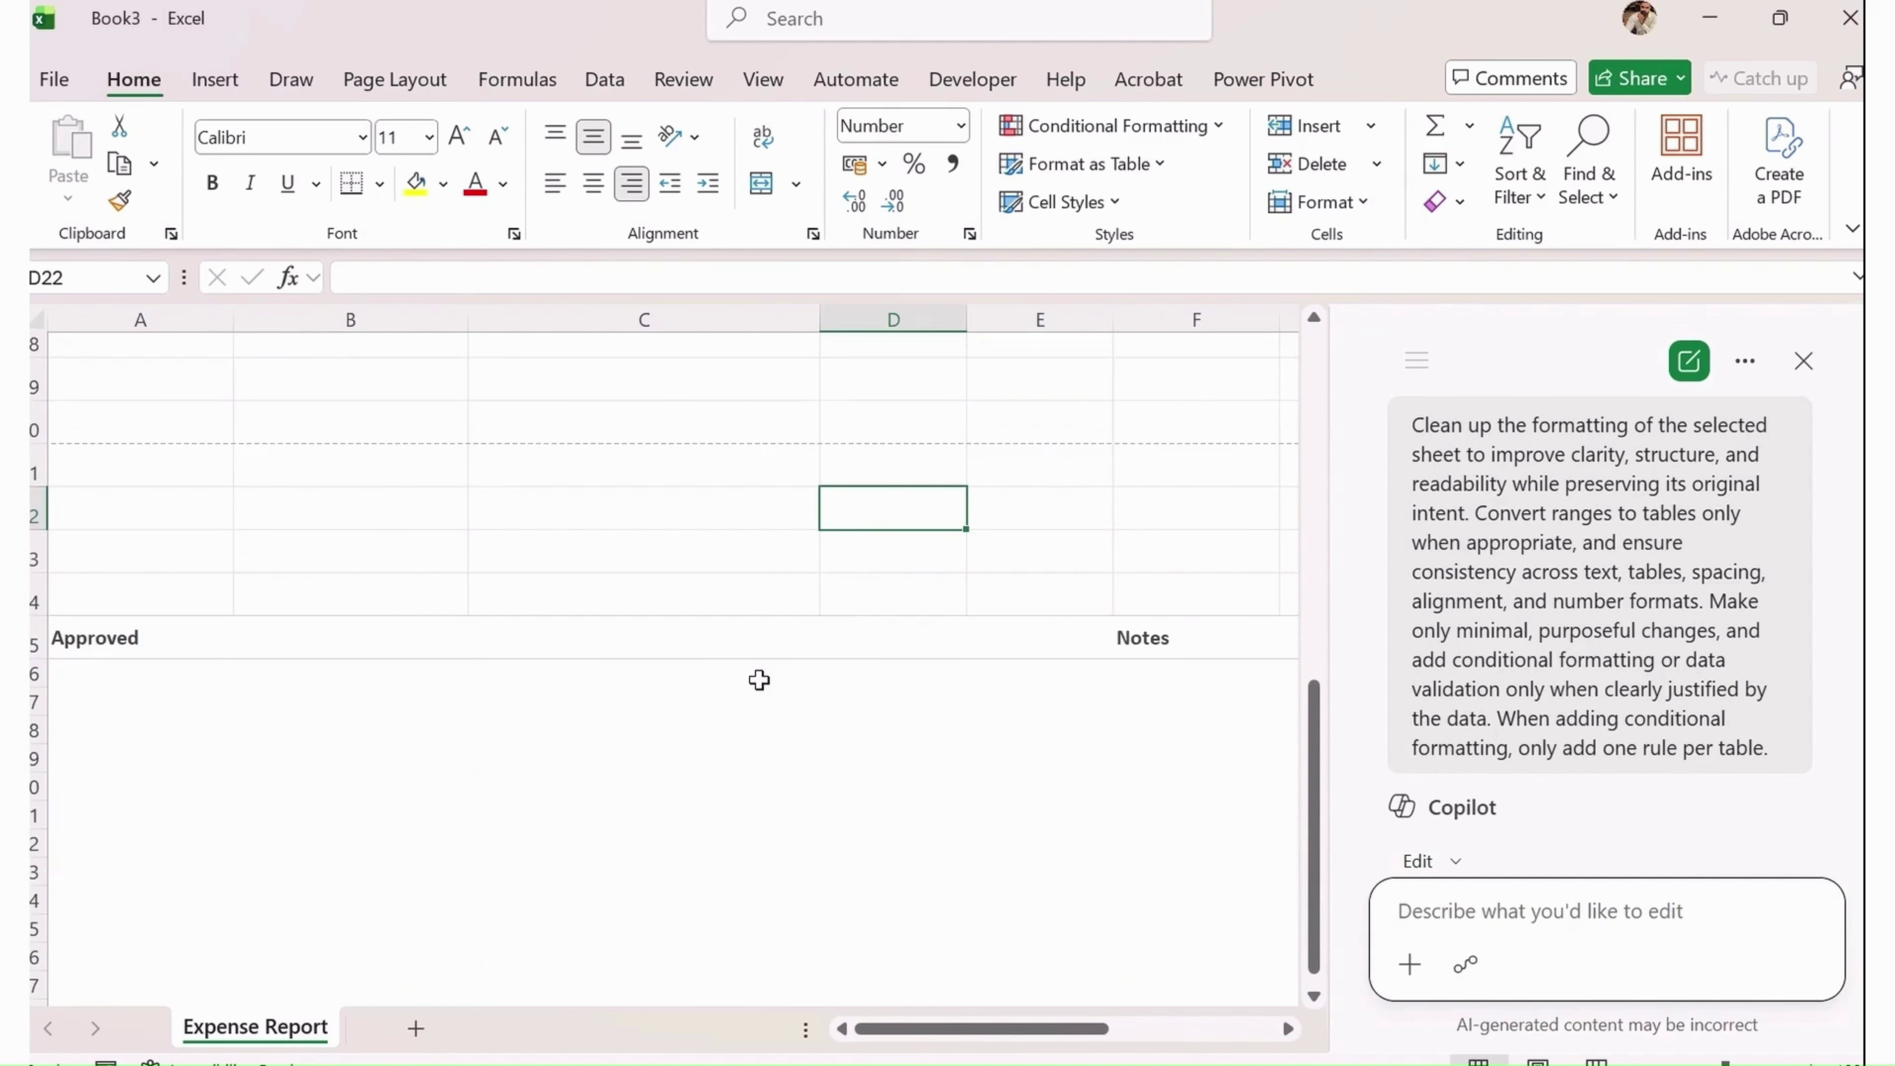
{"action": "scroll", "coordinate": [759, 679], "scroll_direction": "up", "scroll_amount": 5}
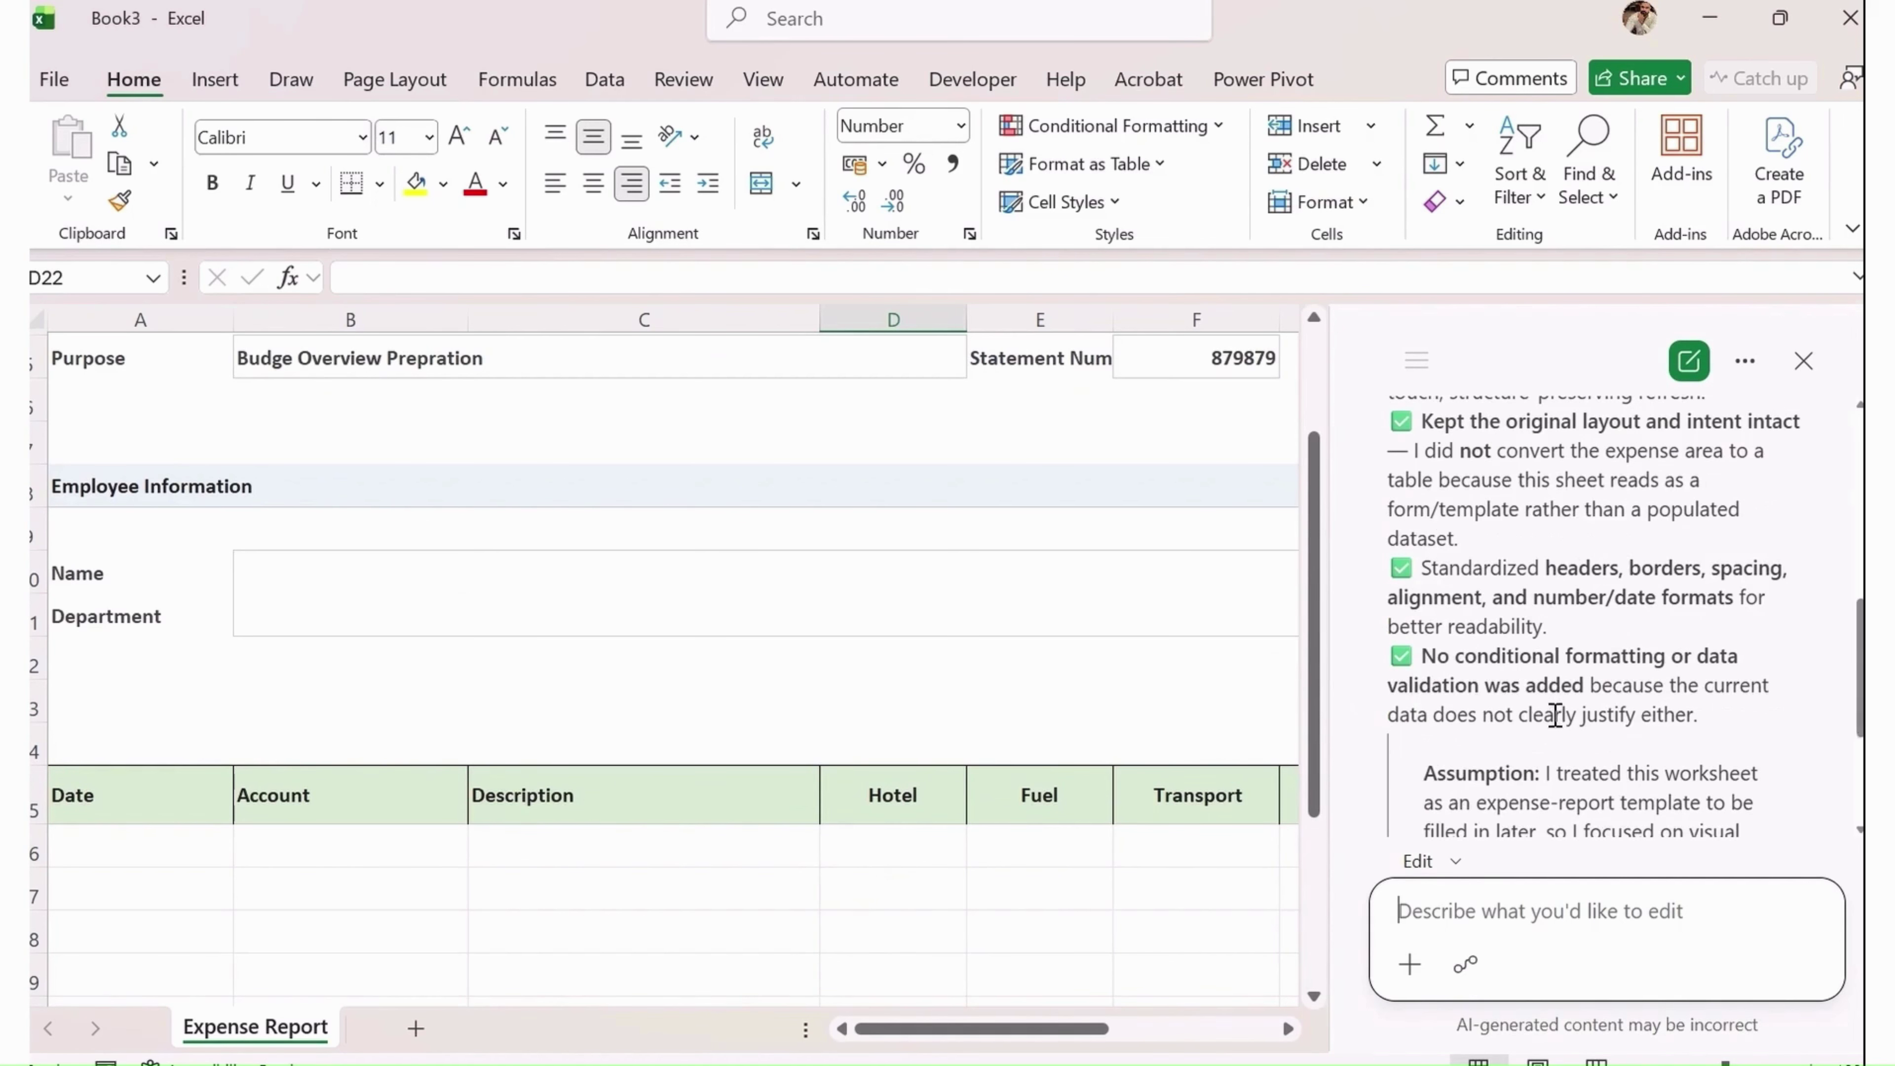
{"action": "left_click", "coordinate": [217, 81]}
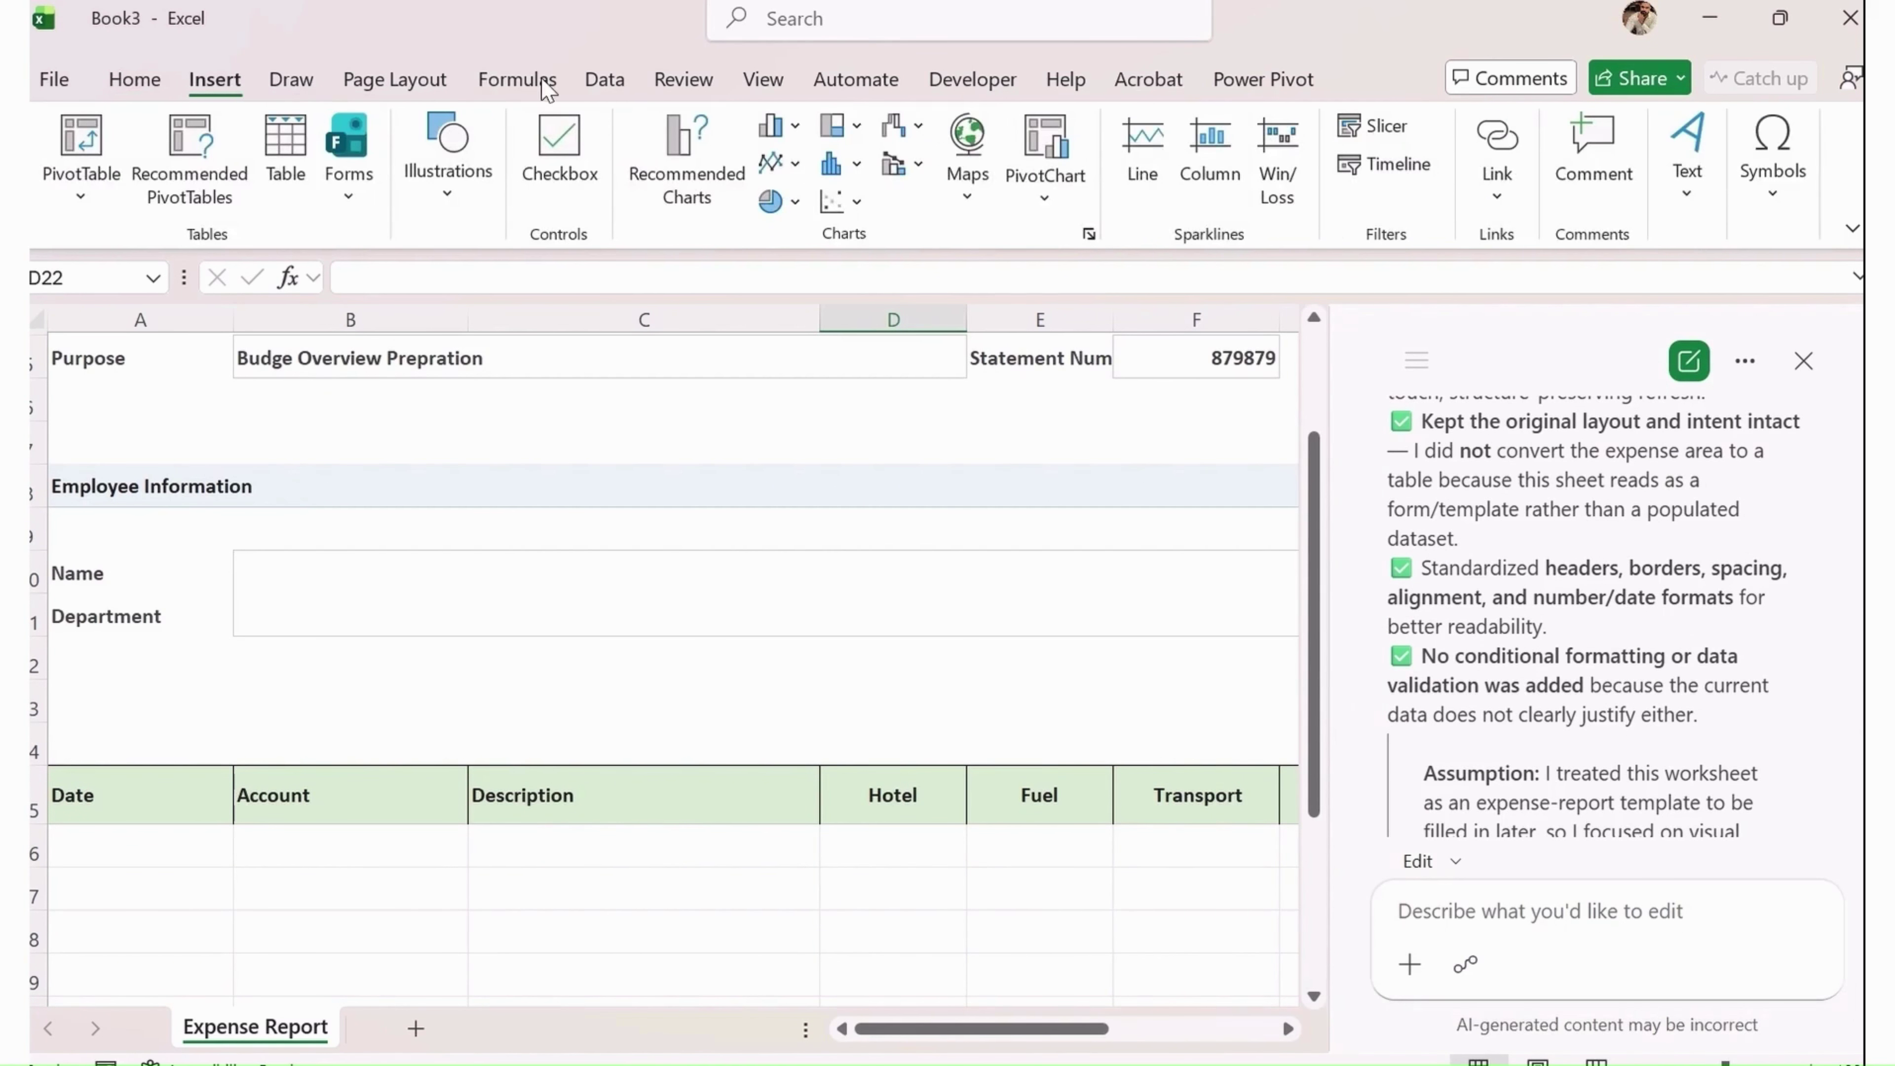
{"action": "left_click", "coordinate": [589, 82]}
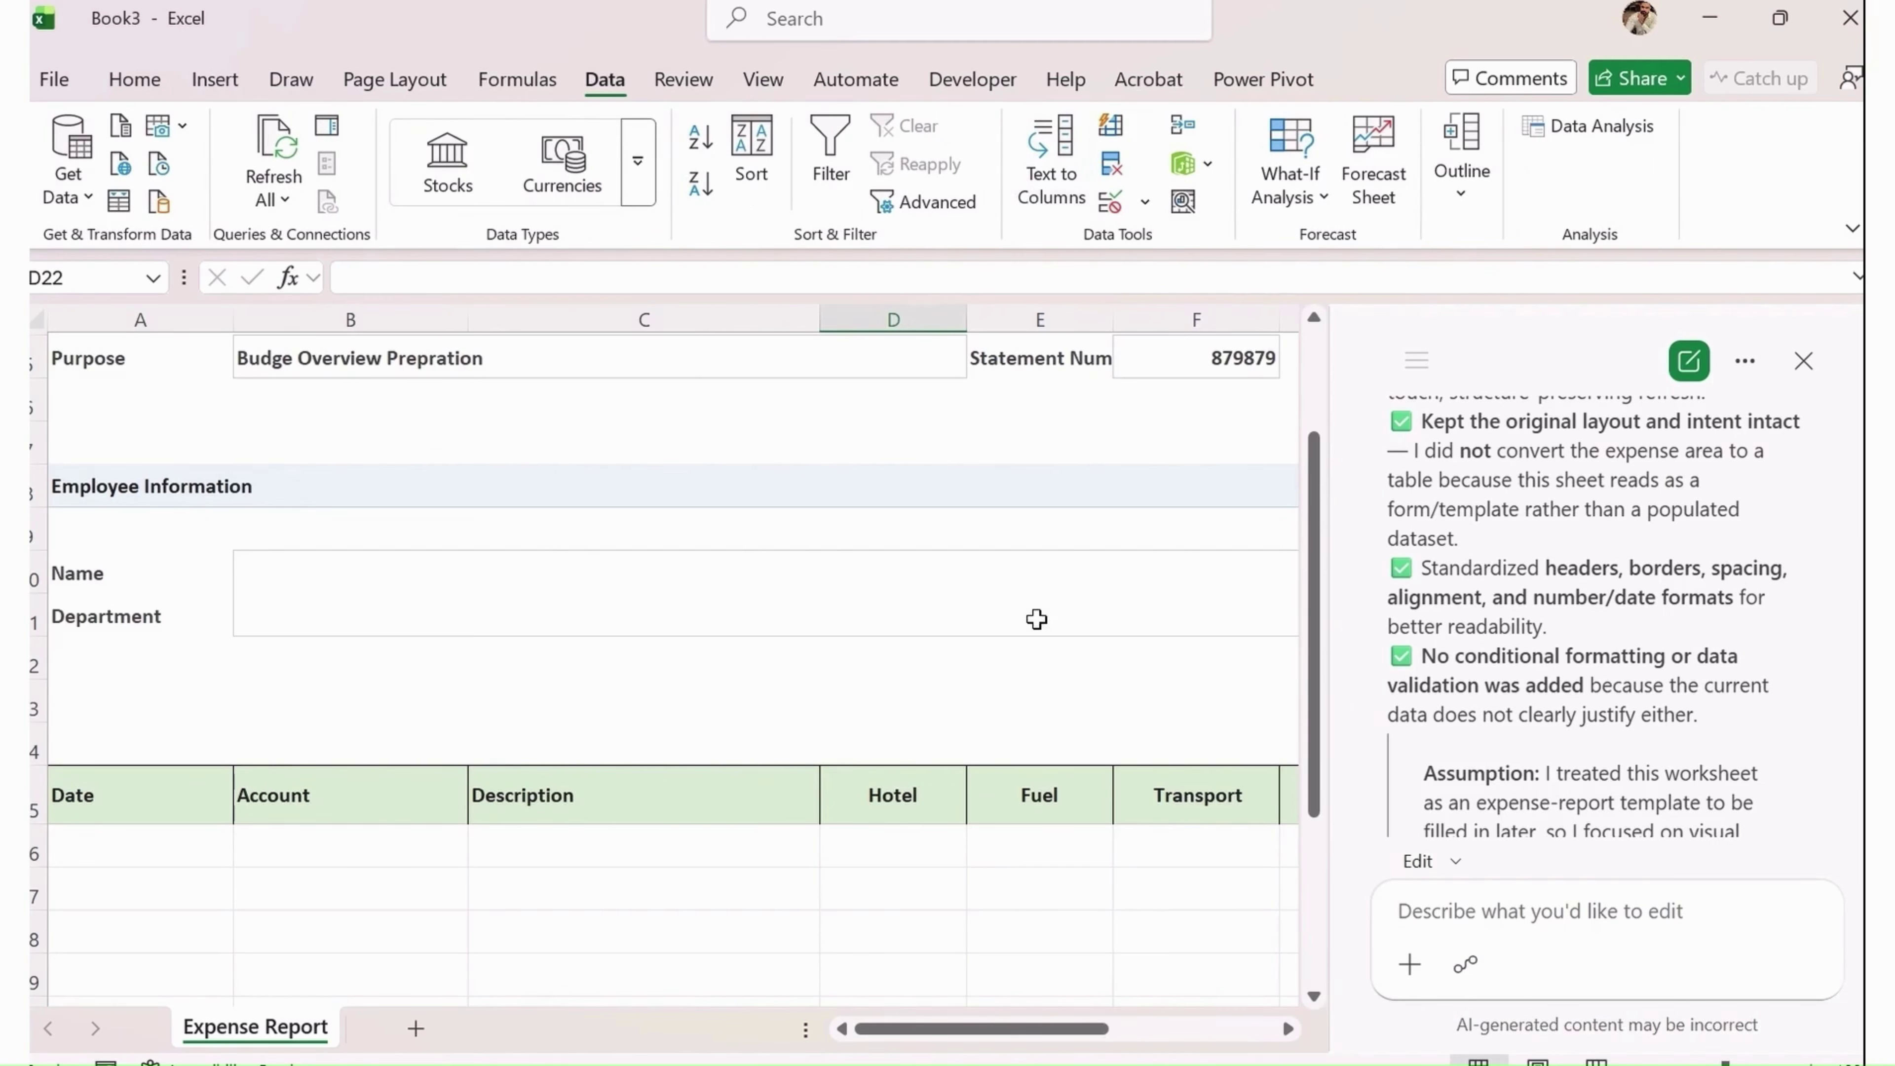
{"action": "scroll", "coordinate": [873, 595], "scroll_direction": "down", "scroll_amount": 2}
{"action": "scroll", "coordinate": [642, 612], "scroll_direction": "up", "scroll_amount": 3}
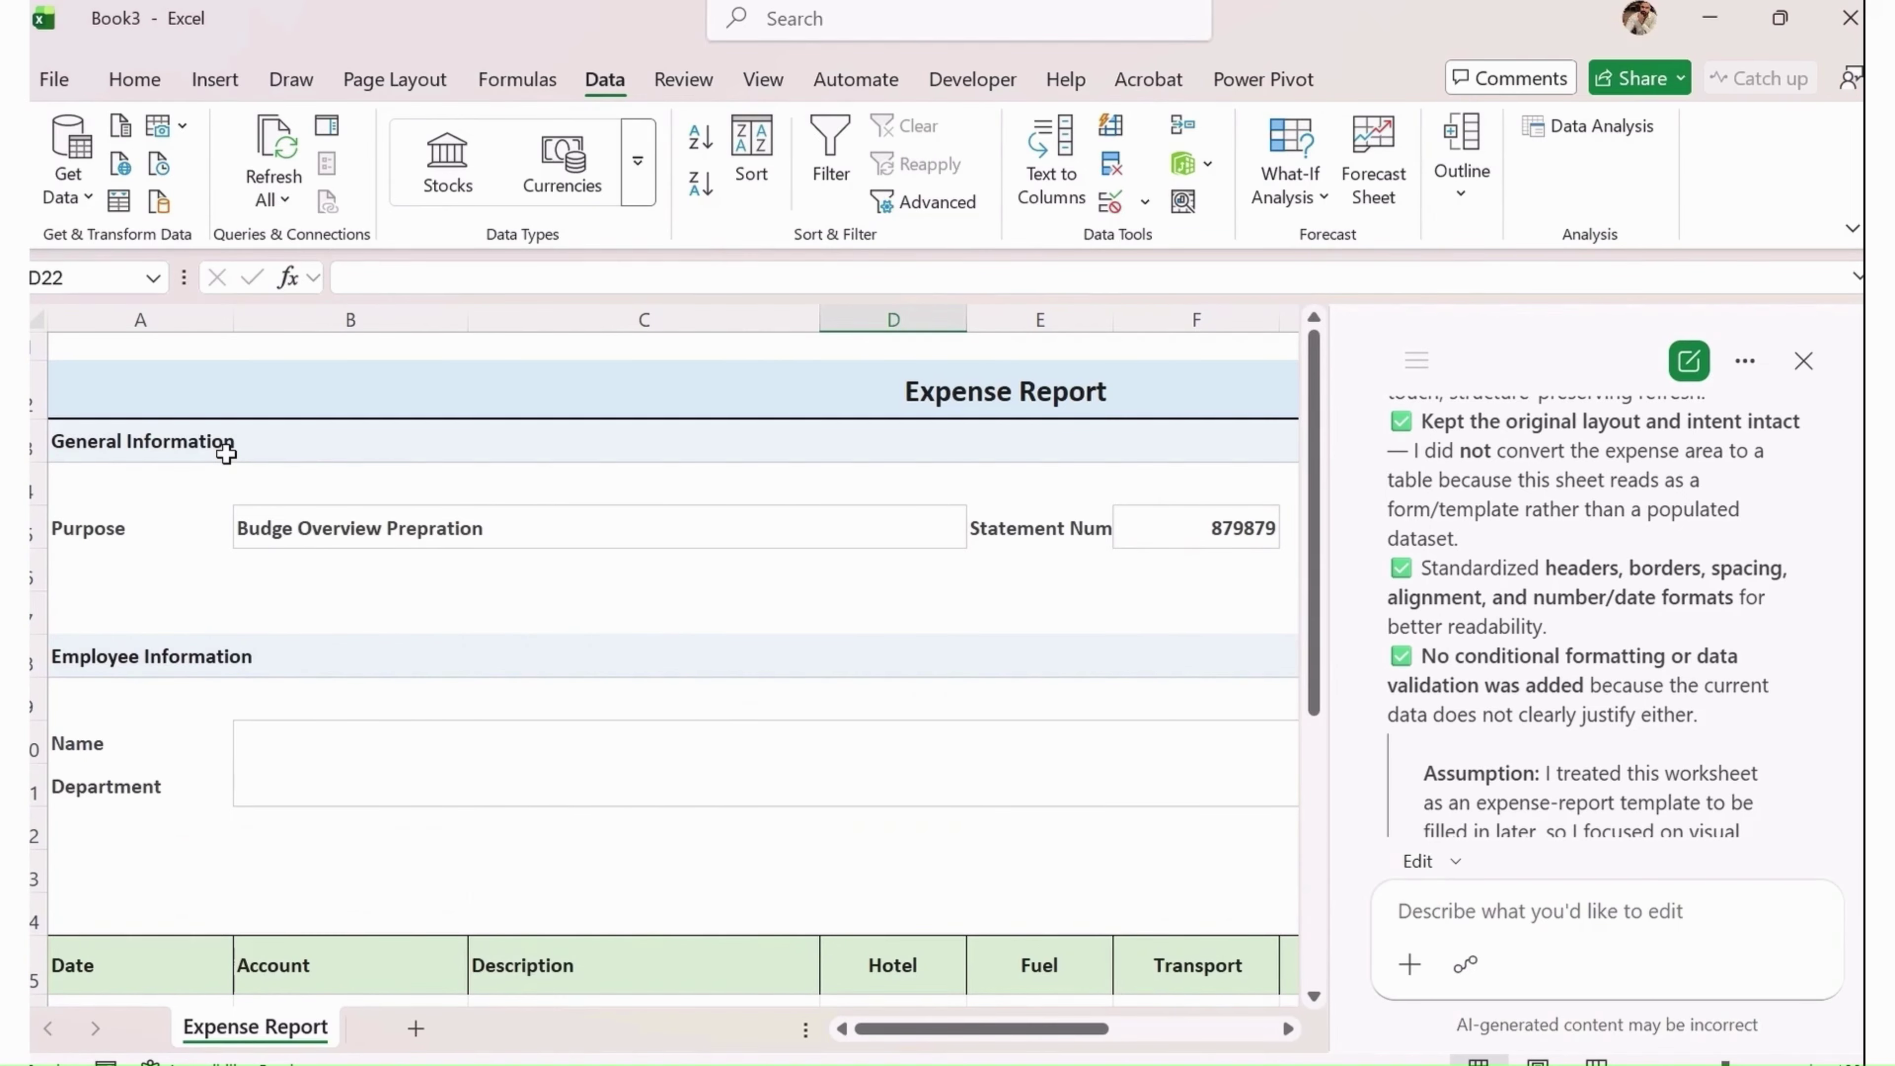
{"action": "scroll", "coordinate": [1583, 735], "scroll_direction": "down", "scroll_amount": 3}
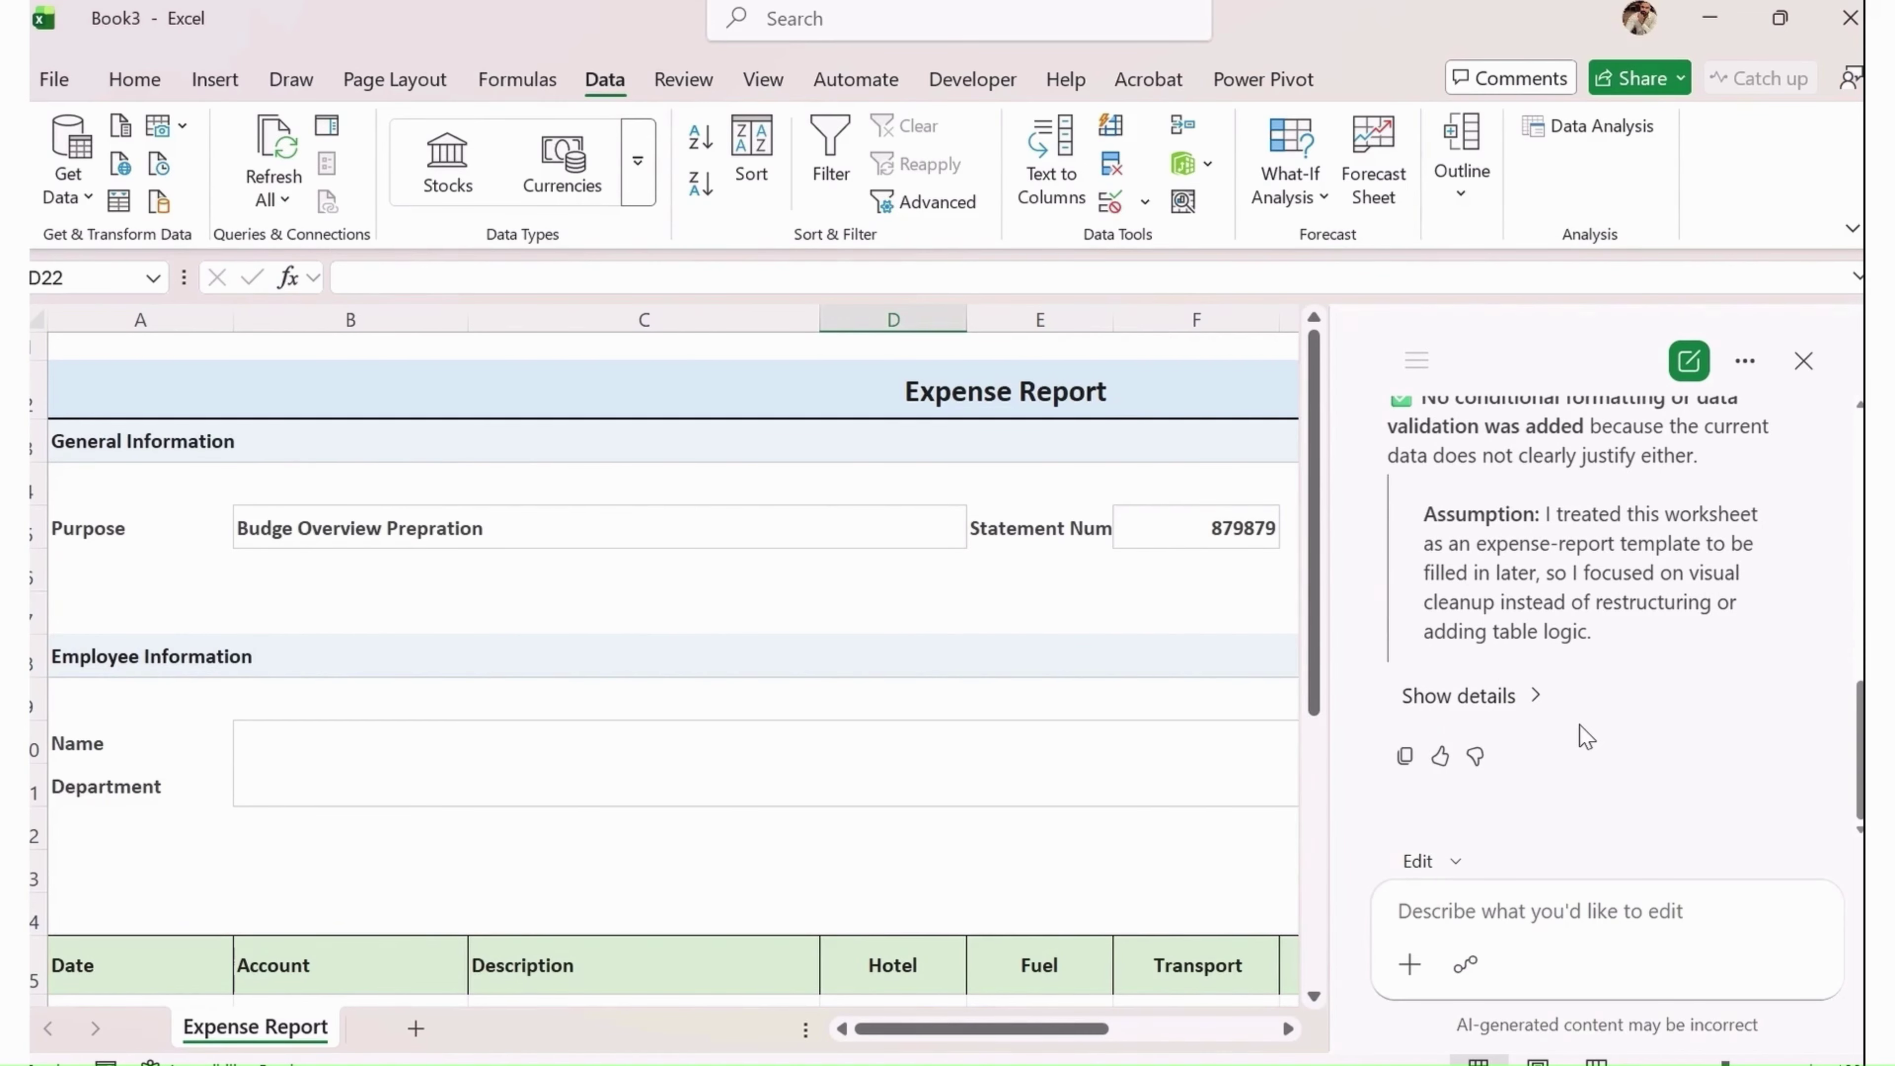
Close the Copilot pane and look over the reformatted sheet, including the pay period columns and expense table
{"action": "left_click", "coordinate": [1804, 361]}
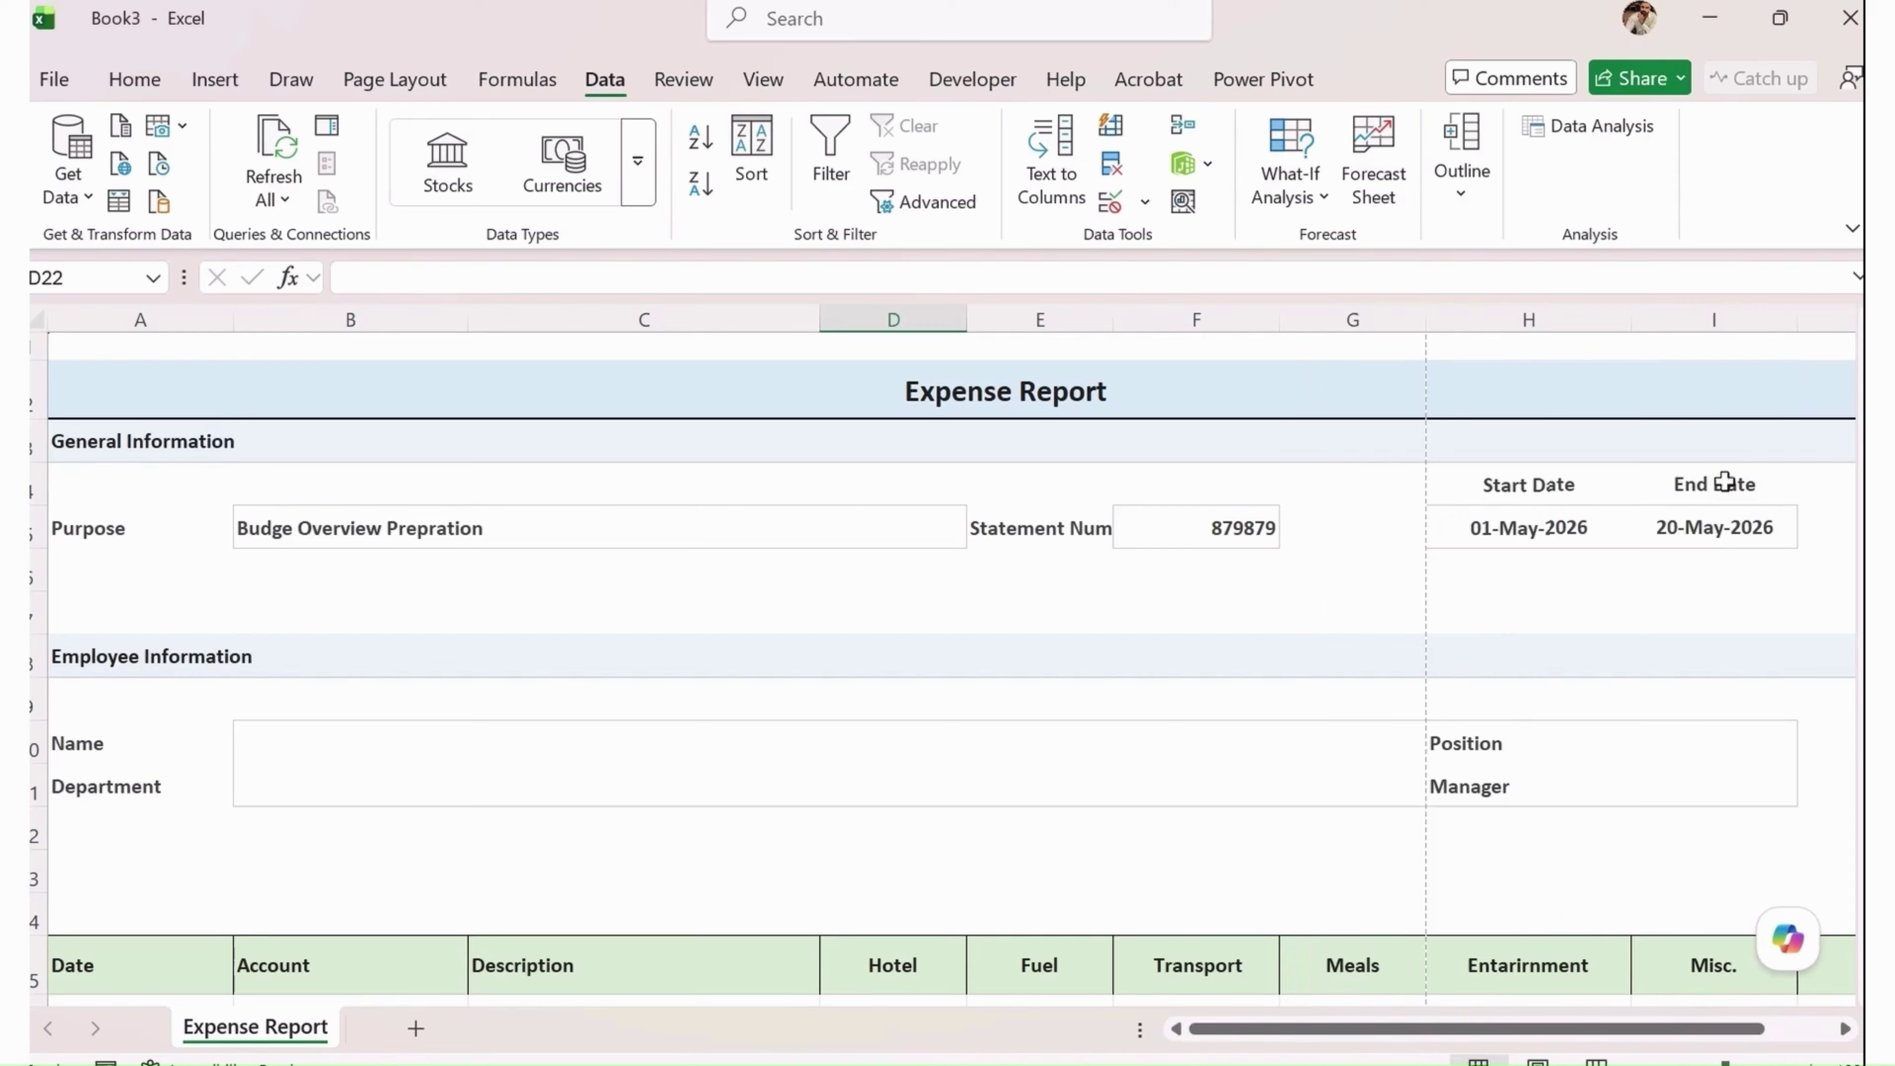
{"action": "scroll", "coordinate": [1264, 745], "scroll_direction": "down", "scroll_amount": 3}
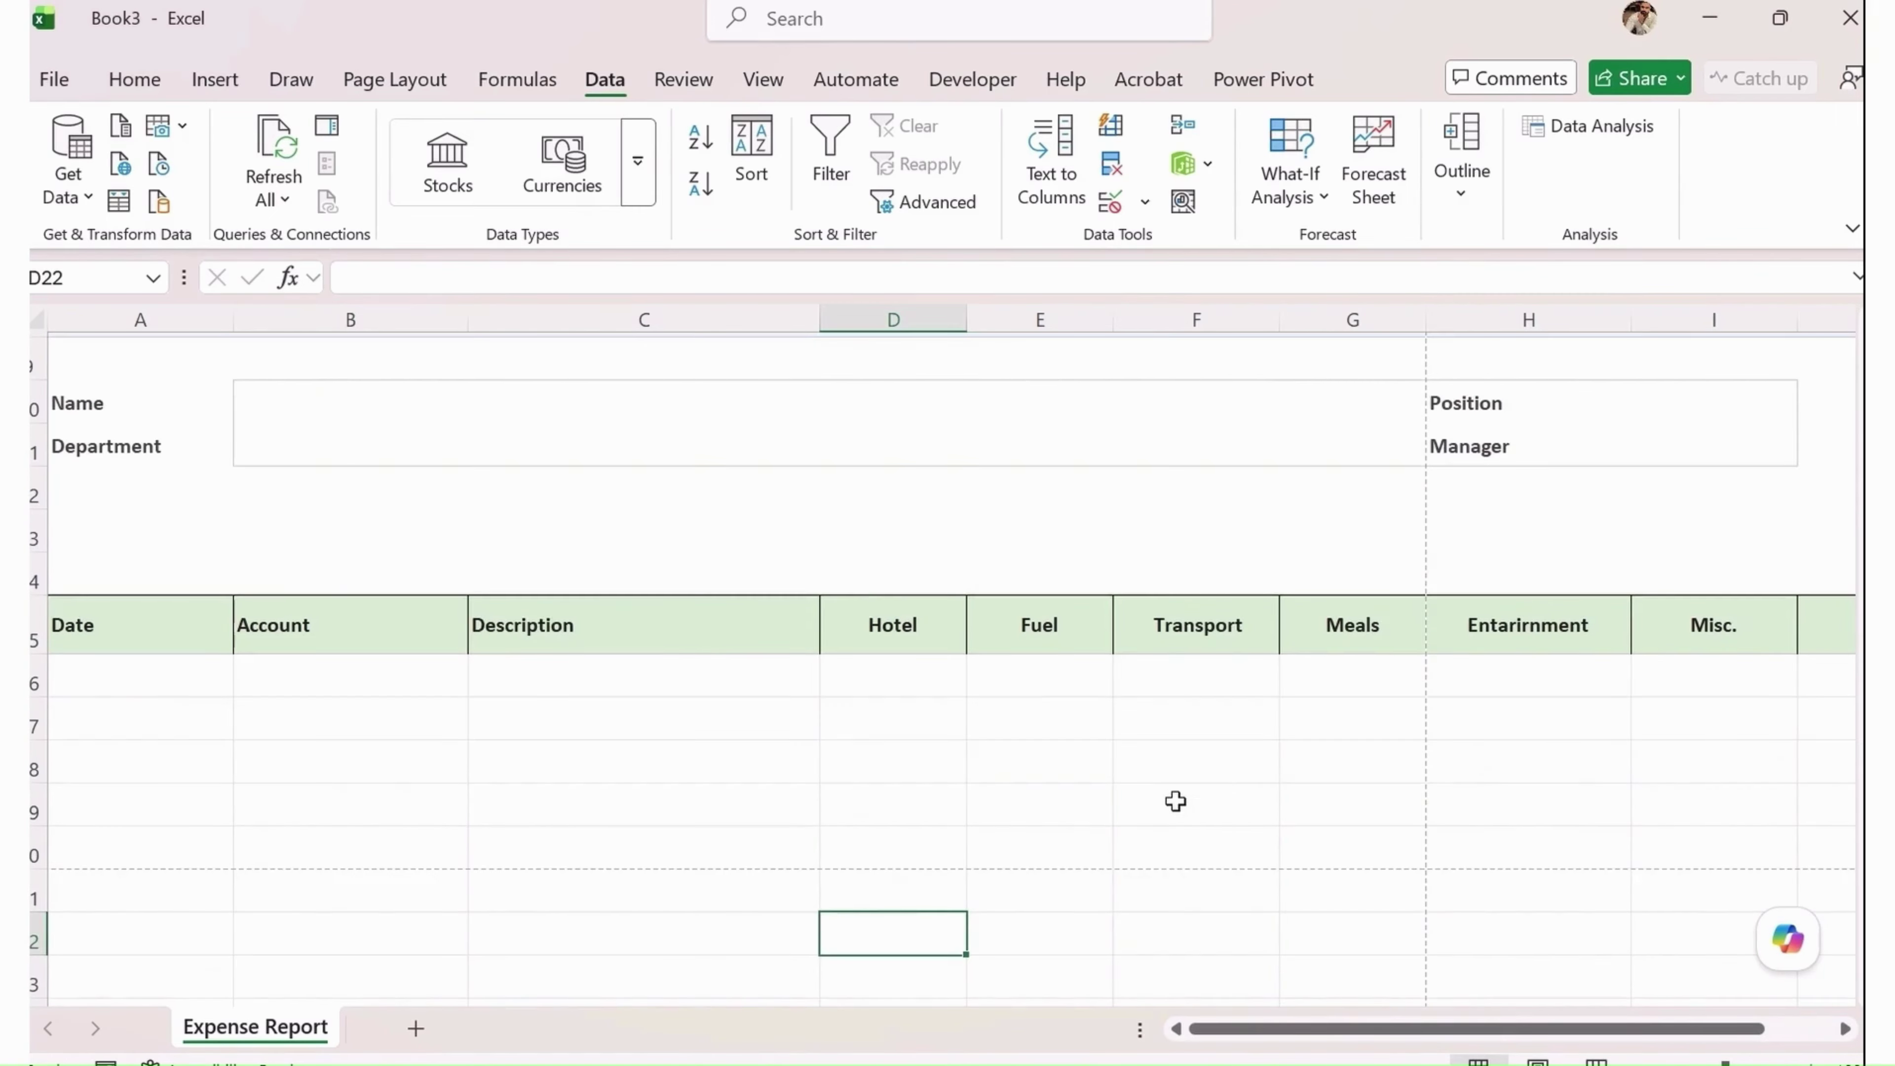
{"action": "scroll", "coordinate": [1174, 800], "scroll_direction": "up", "scroll_amount": 3}
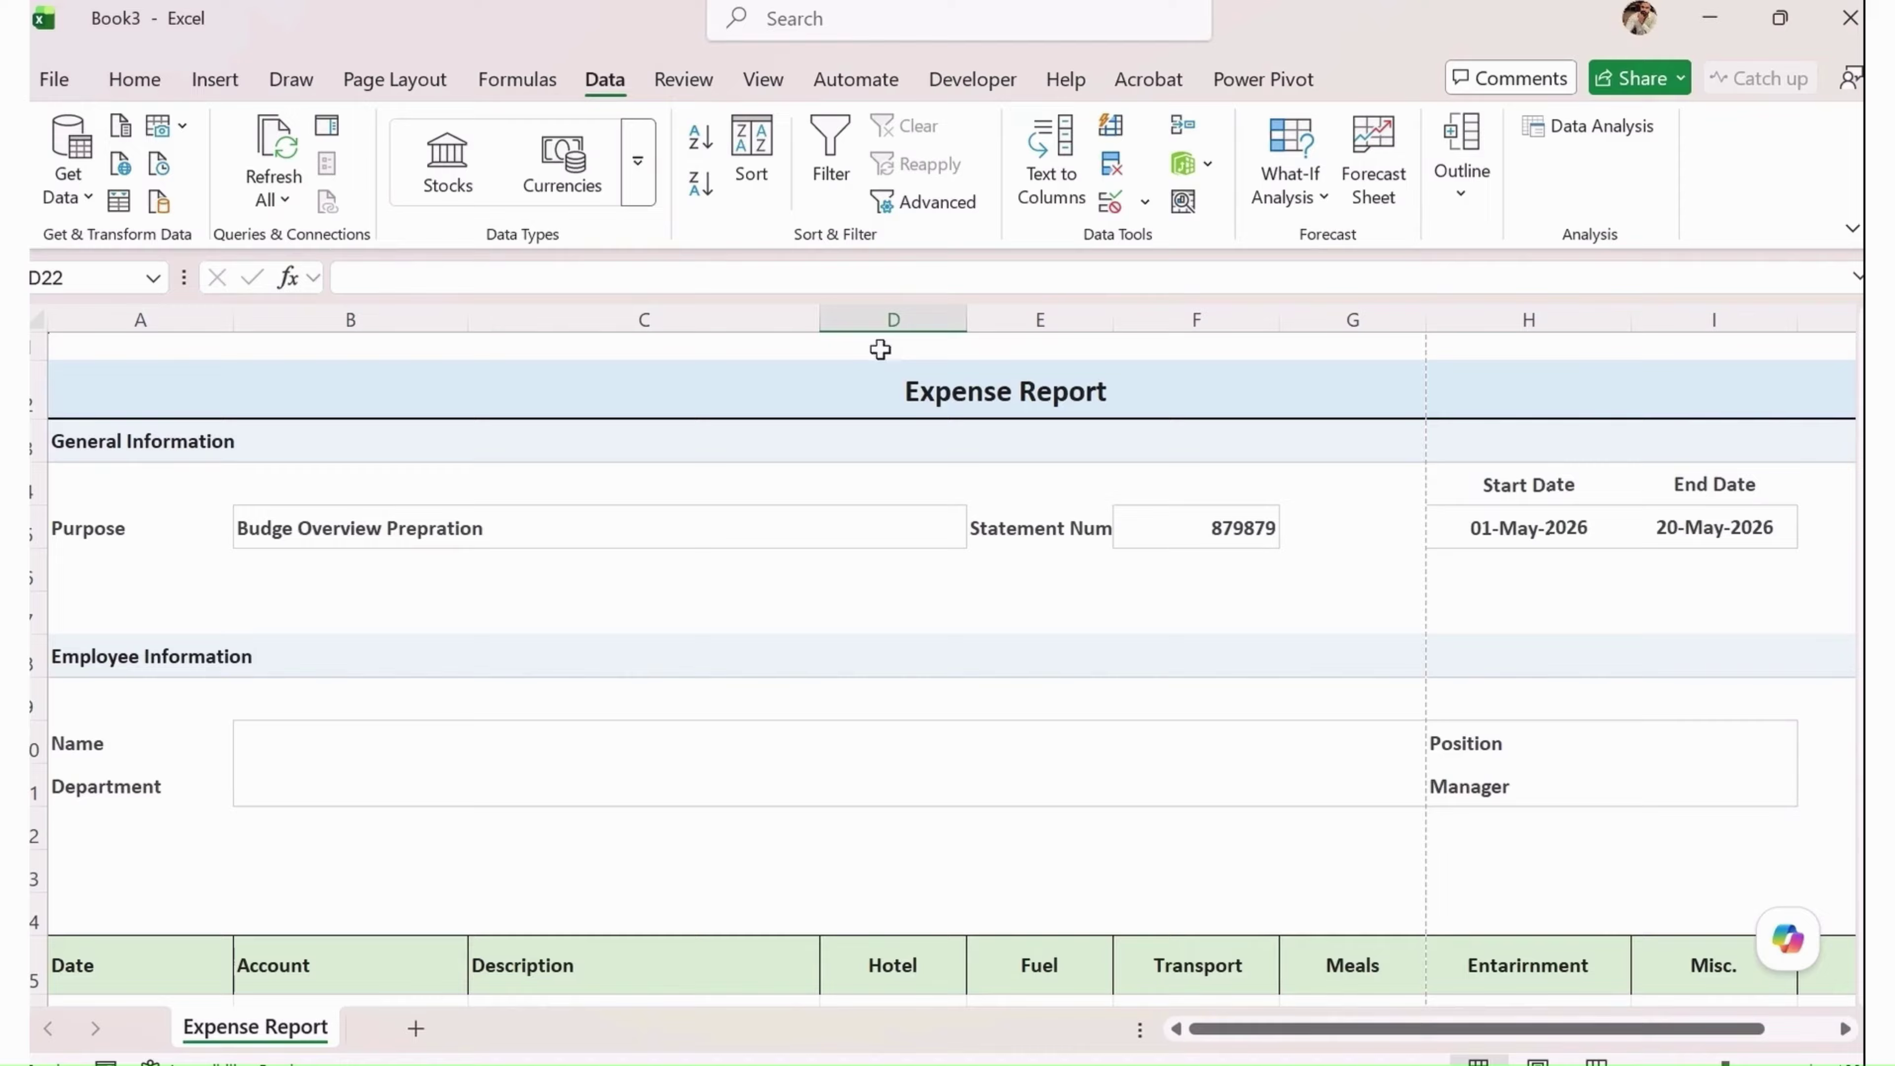
Switch the sheet to Page Break Preview and check how the report splits across pages in the print preview
{"action": "left_click", "coordinate": [762, 80]}
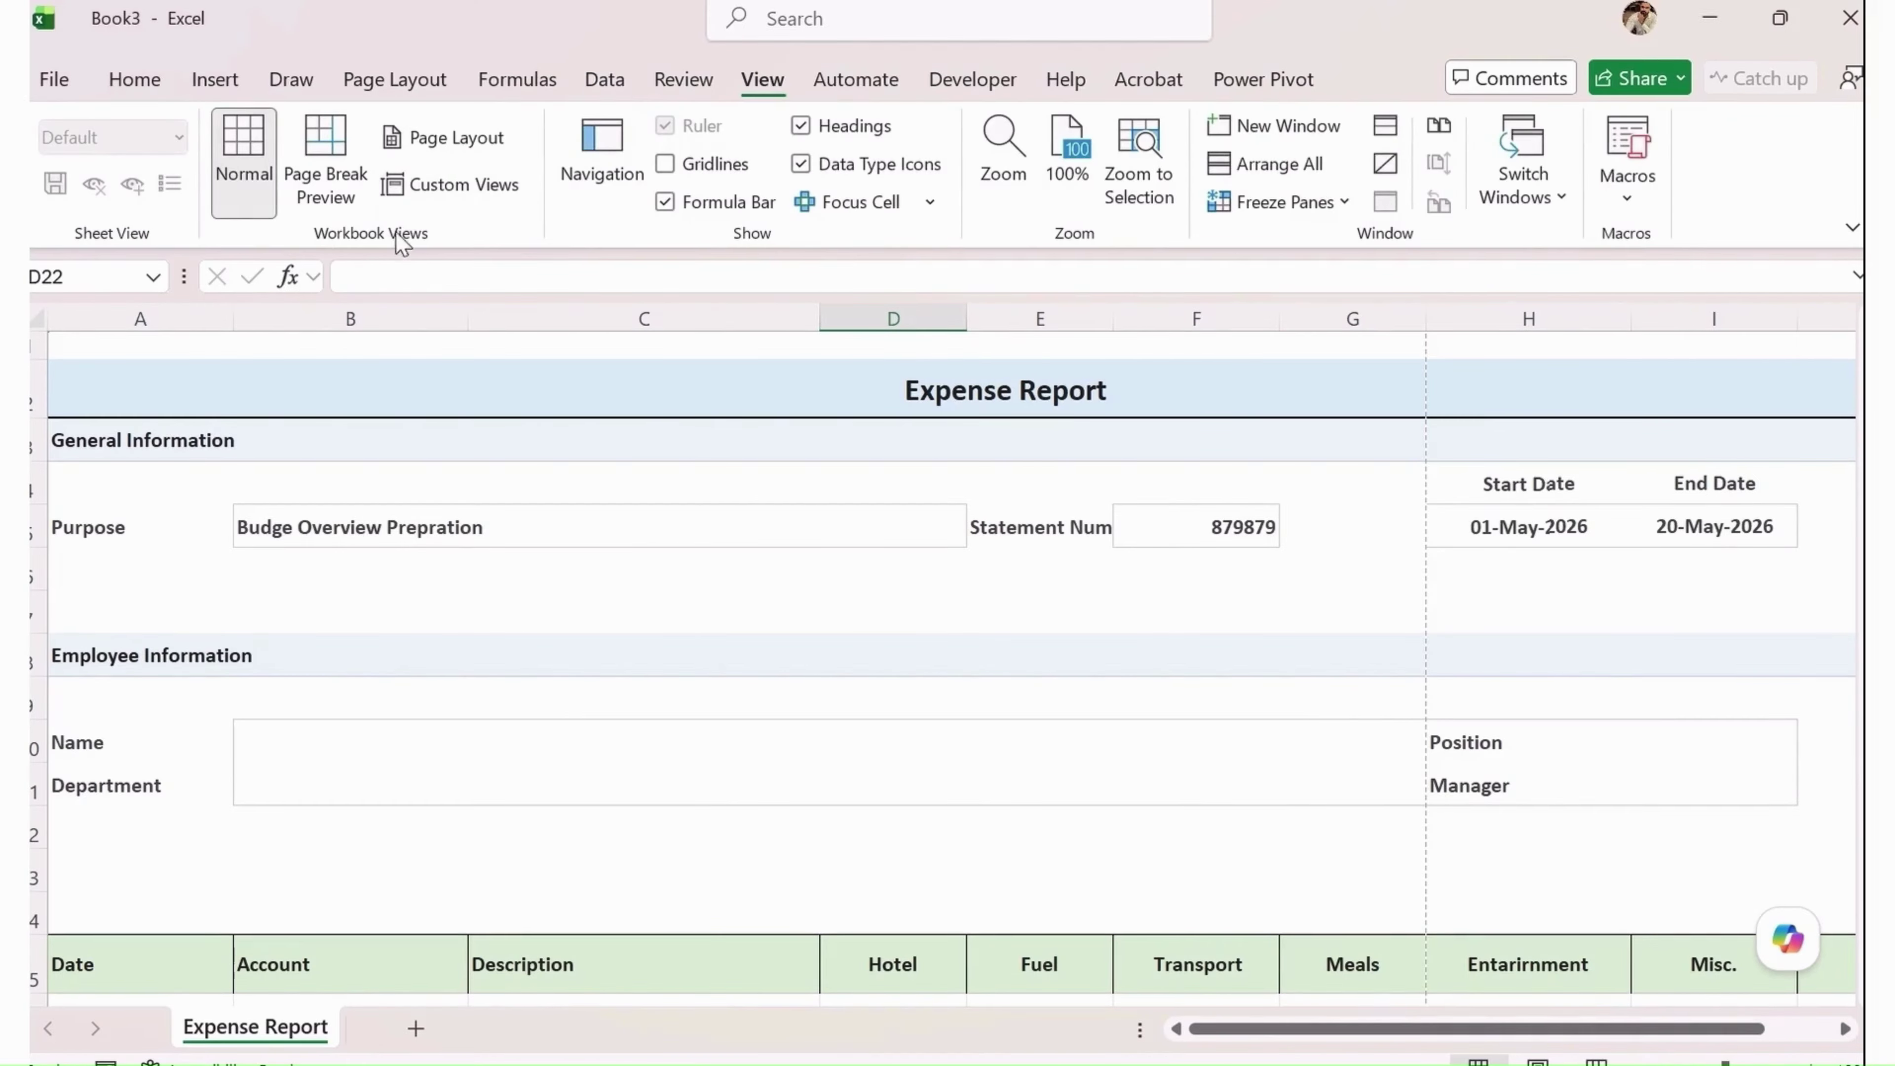
{"action": "left_click", "coordinate": [348, 196]}
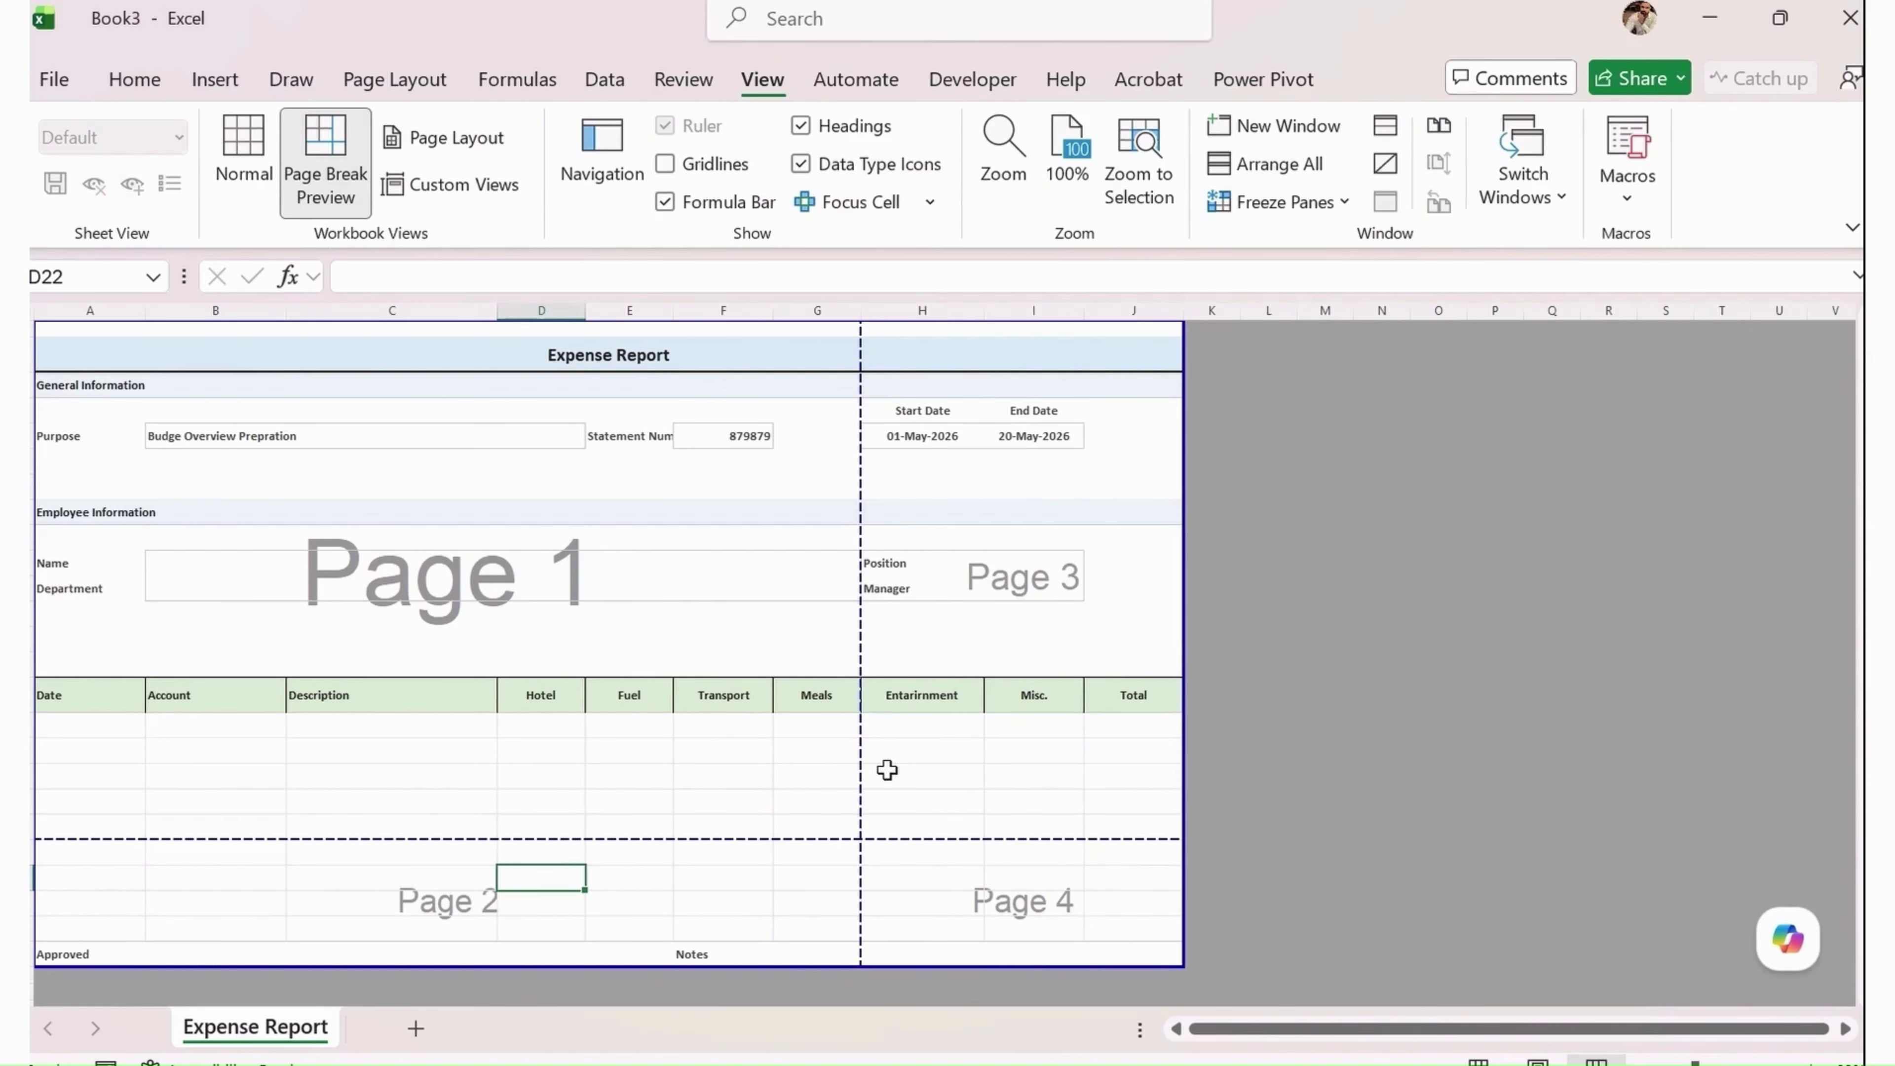
{"action": "key", "text": "ctrl+p"}
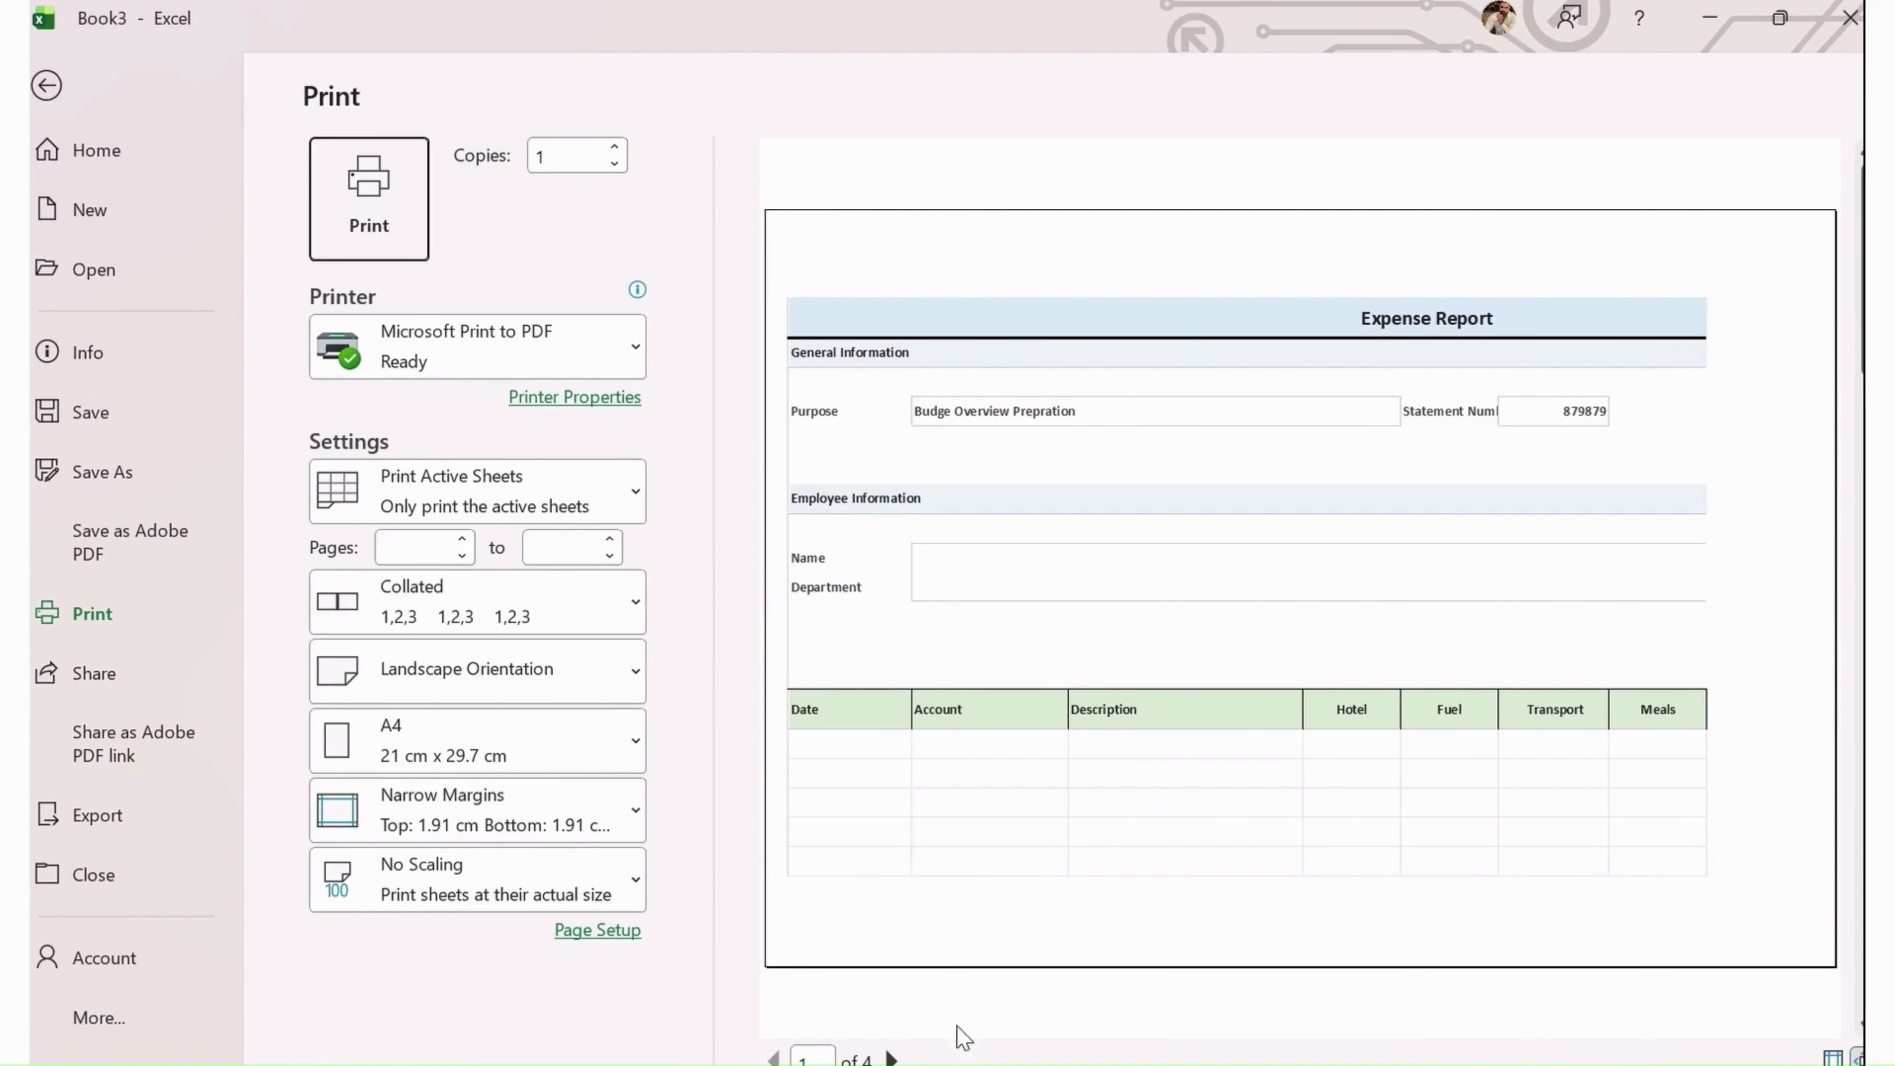
{"action": "left_click", "coordinate": [893, 1058]}
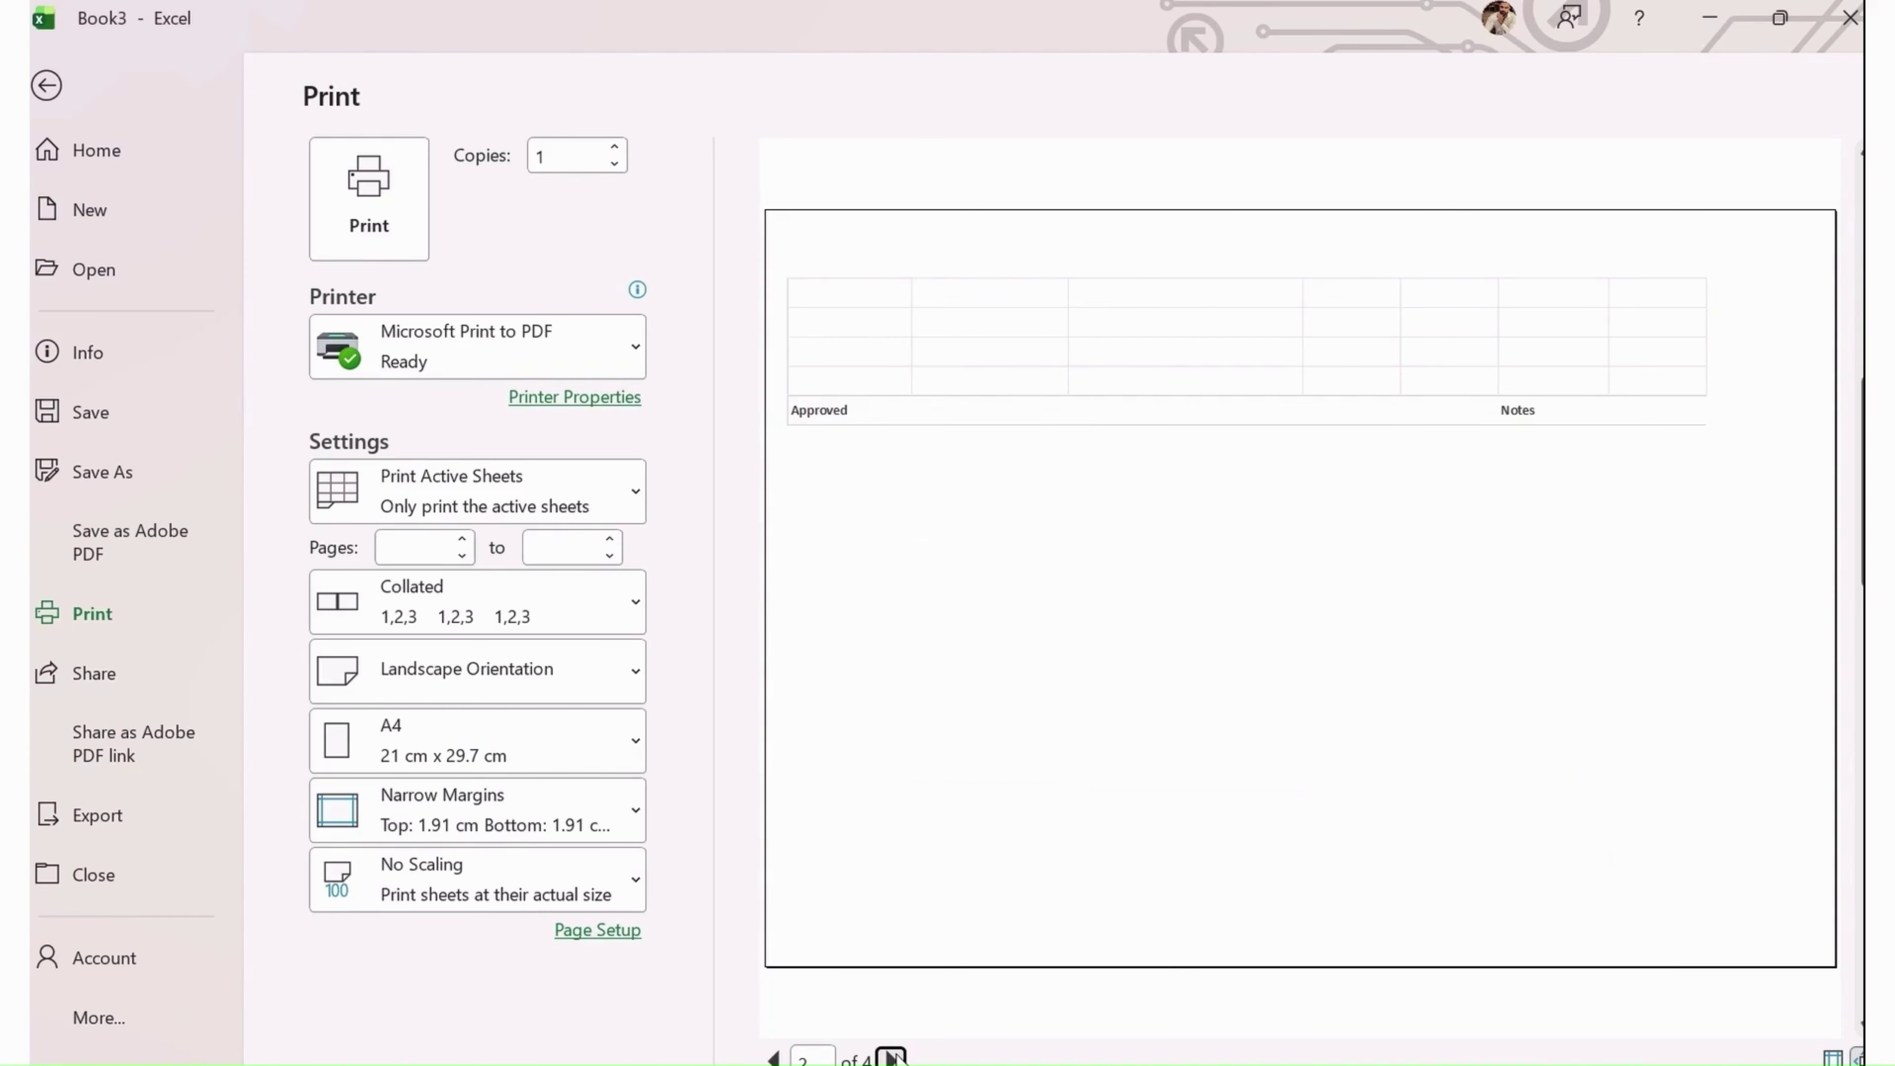
{"action": "left_click", "coordinate": [893, 1058]}
{"action": "left_click", "coordinate": [895, 1058]}
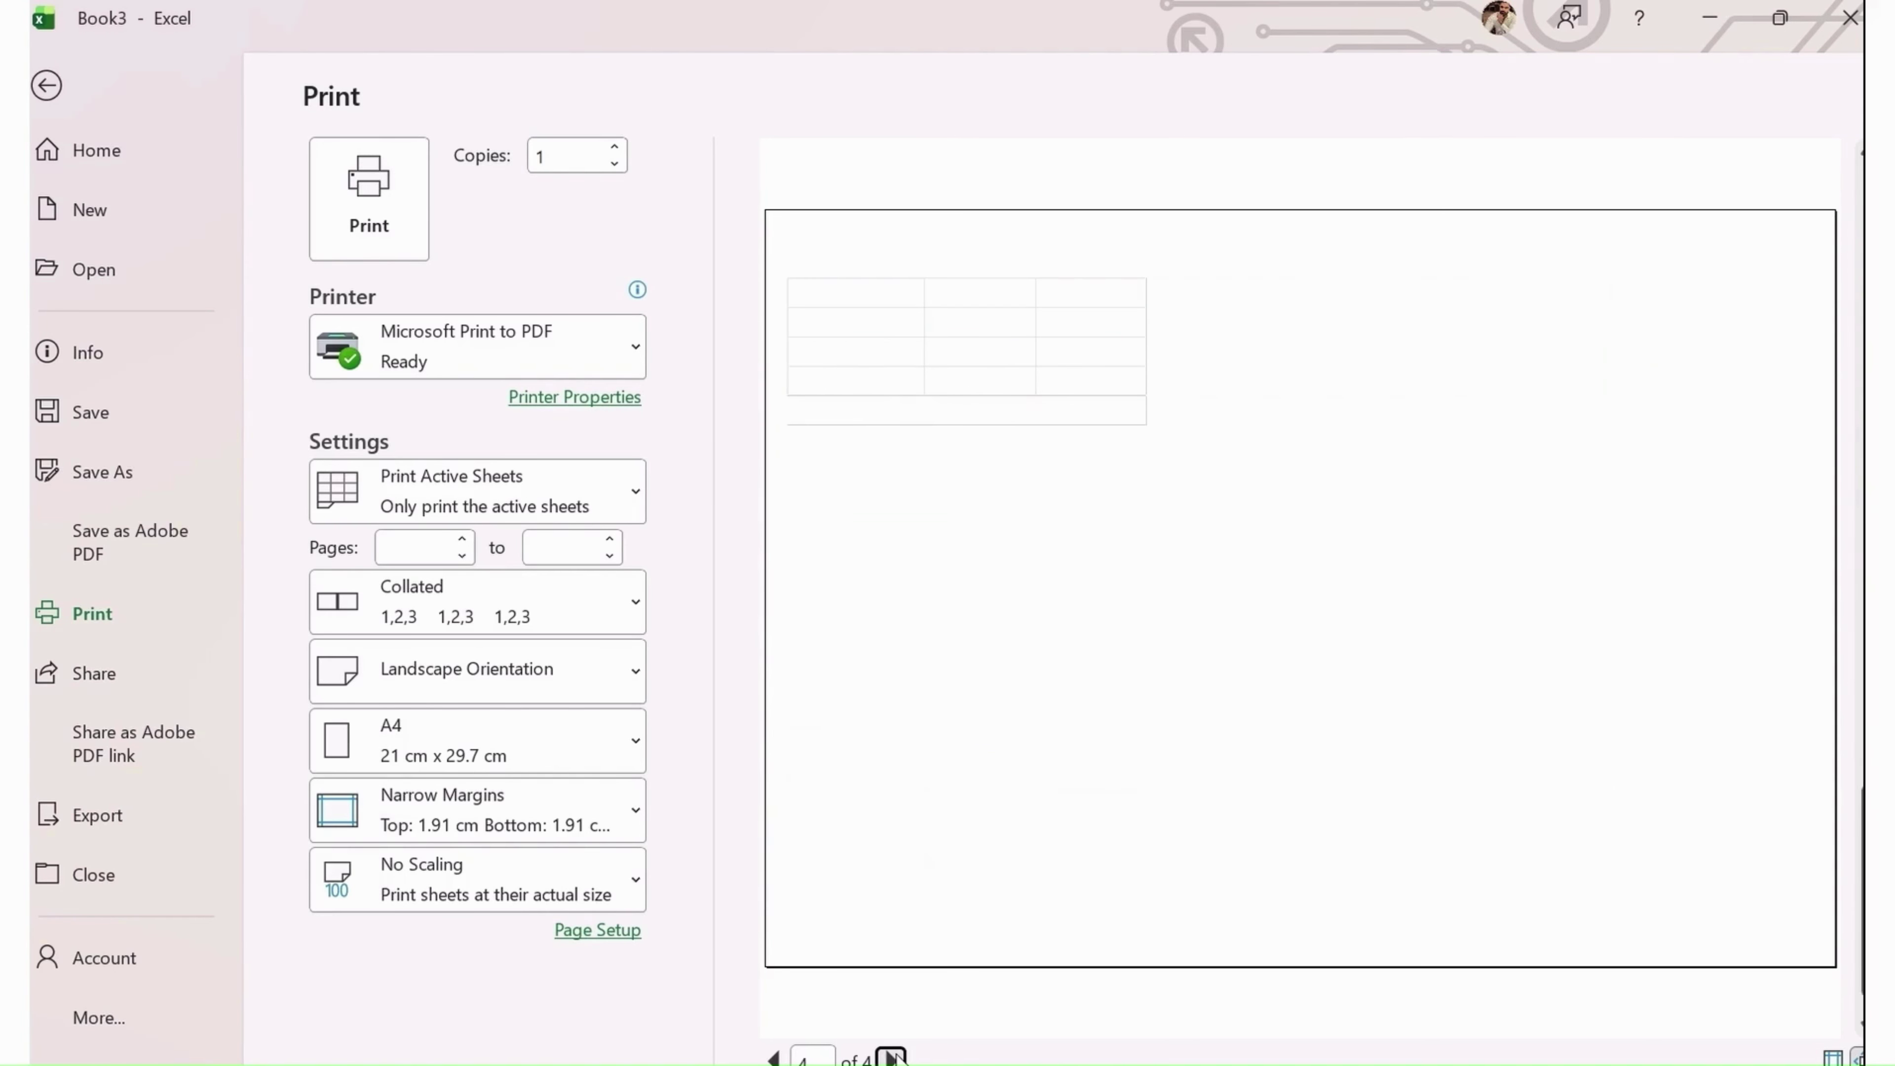
{"action": "left_click", "coordinate": [48, 87]}
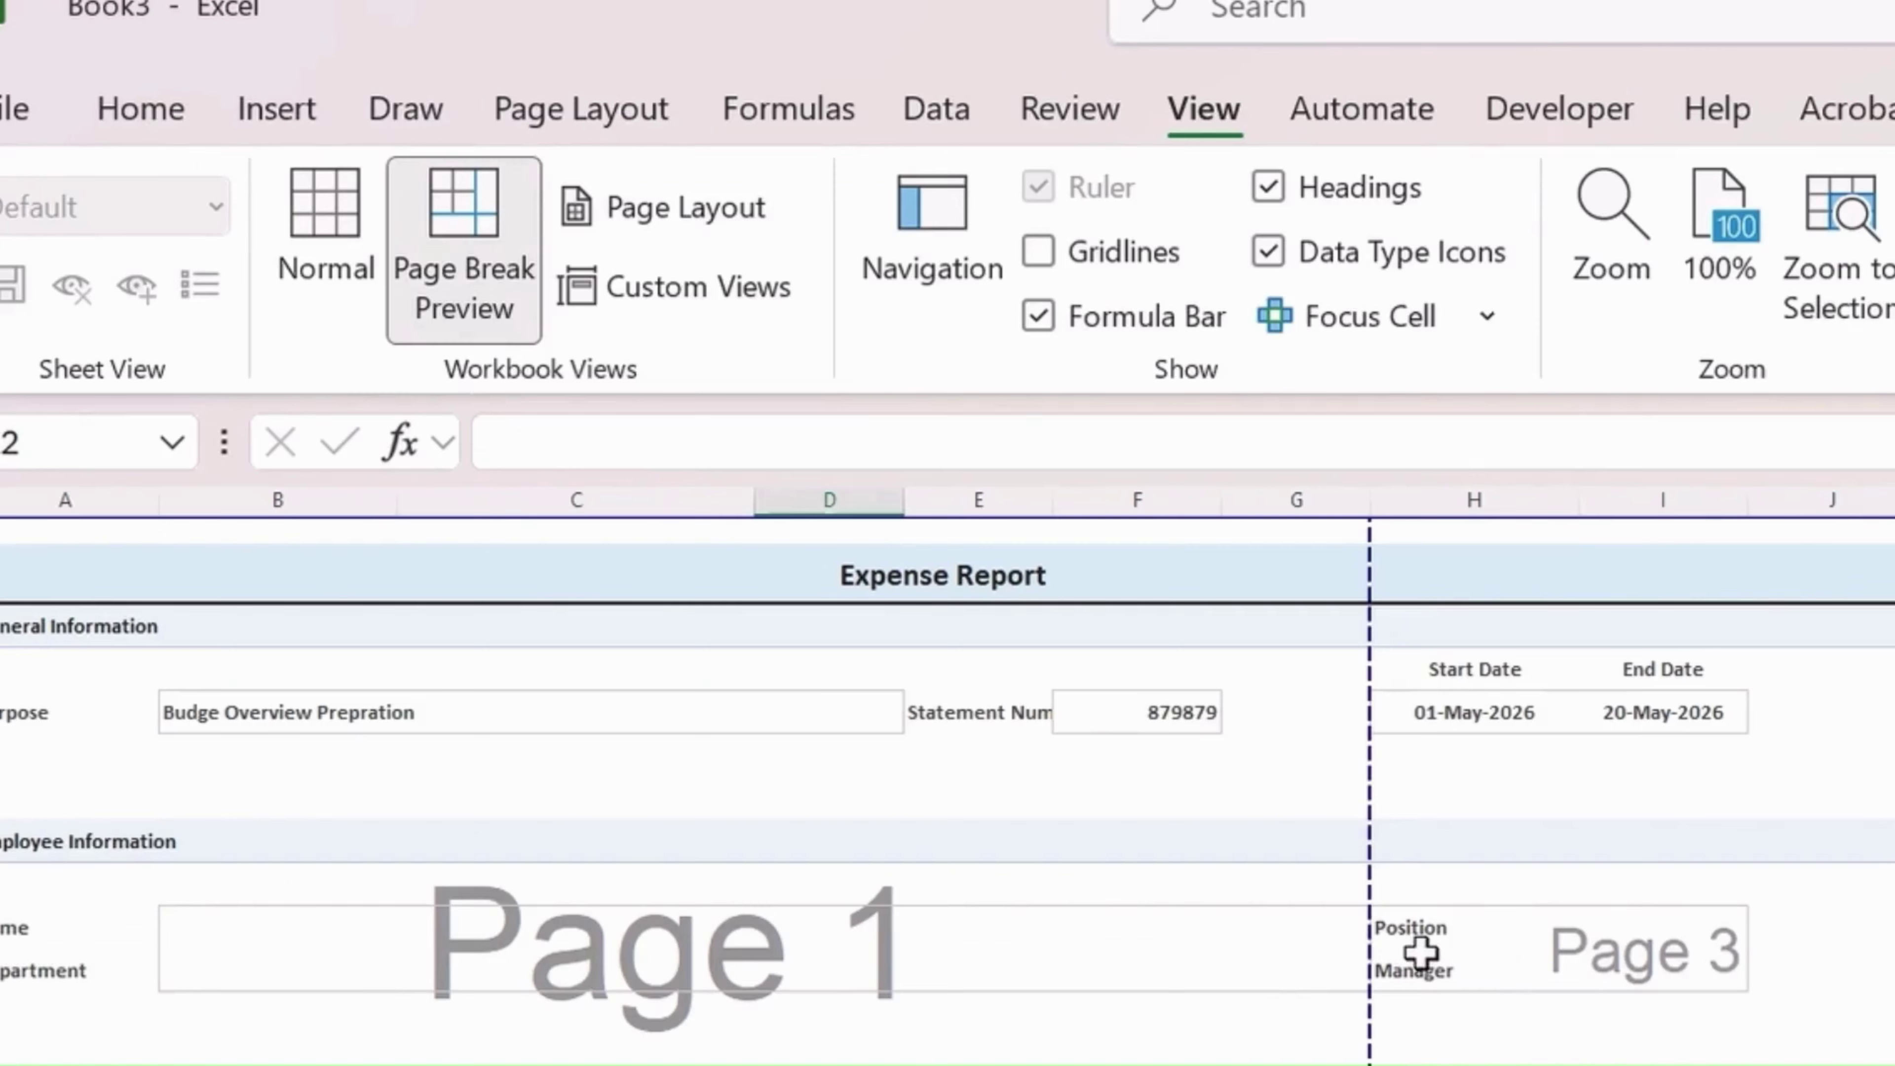
Adjust the page breaks to fit the report on one page with blank rows below Approved, and return to Normal view
{"action": "left_click_drag", "start_coordinate": [1366, 948], "coordinate": [1245, 596]}
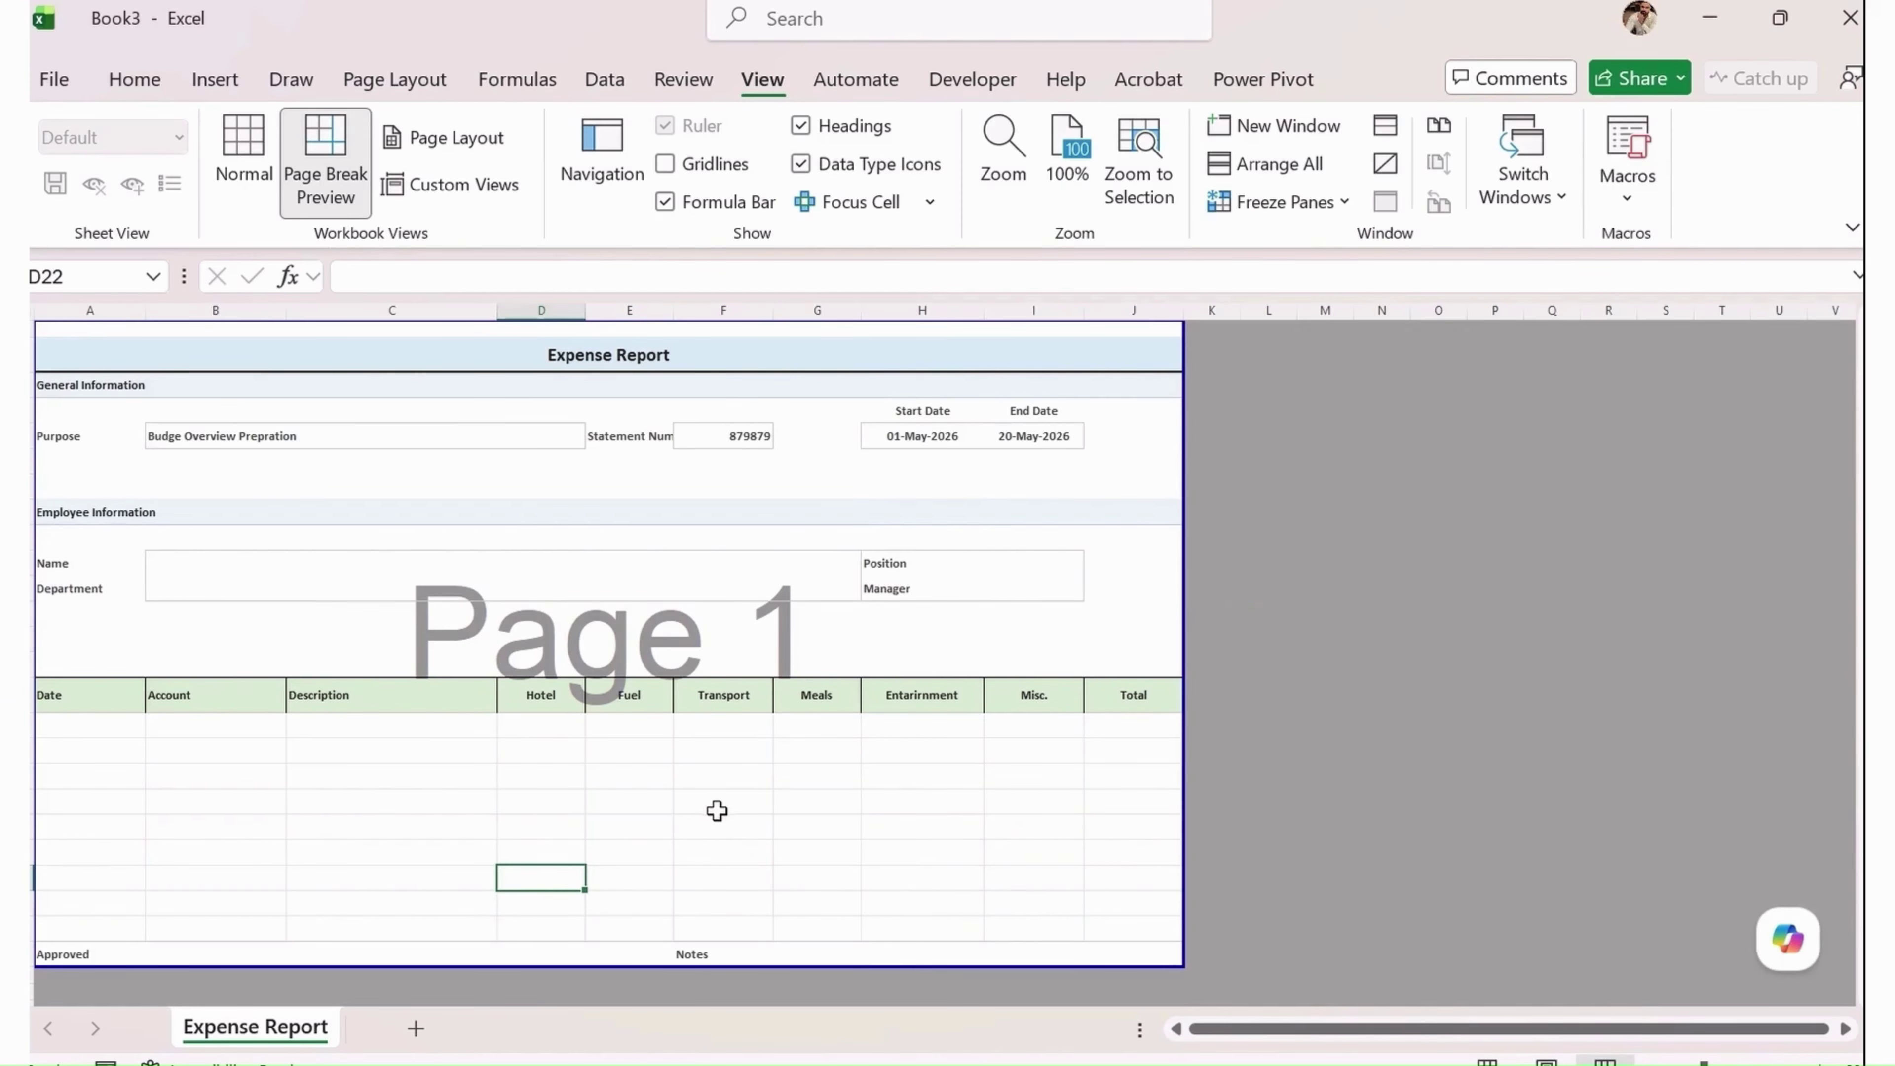
{"action": "scroll", "coordinate": [612, 720], "scroll_direction": "down", "scroll_amount": 1}
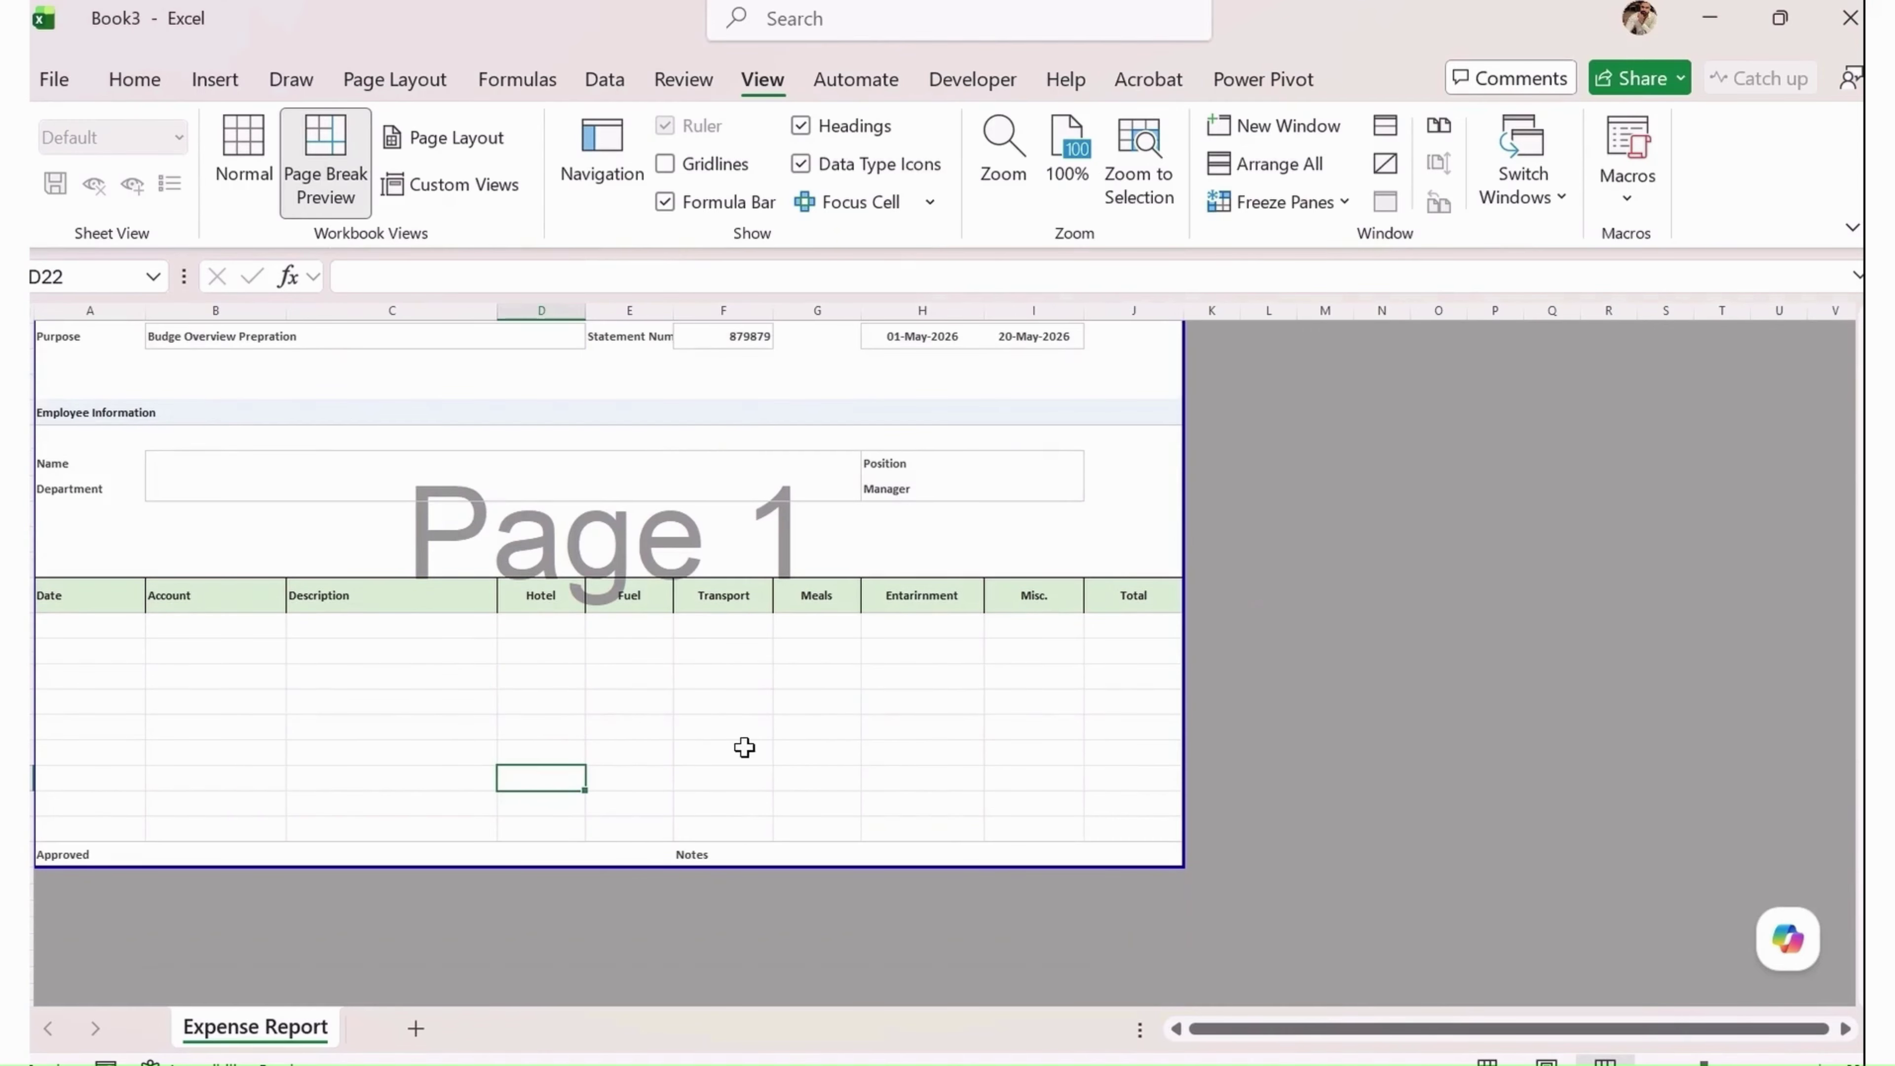
{"action": "left_click_drag", "start_coordinate": [619, 866], "coordinate": [635, 953]}
{"action": "left_click_drag", "start_coordinate": [635, 882], "coordinate": [639, 950]}
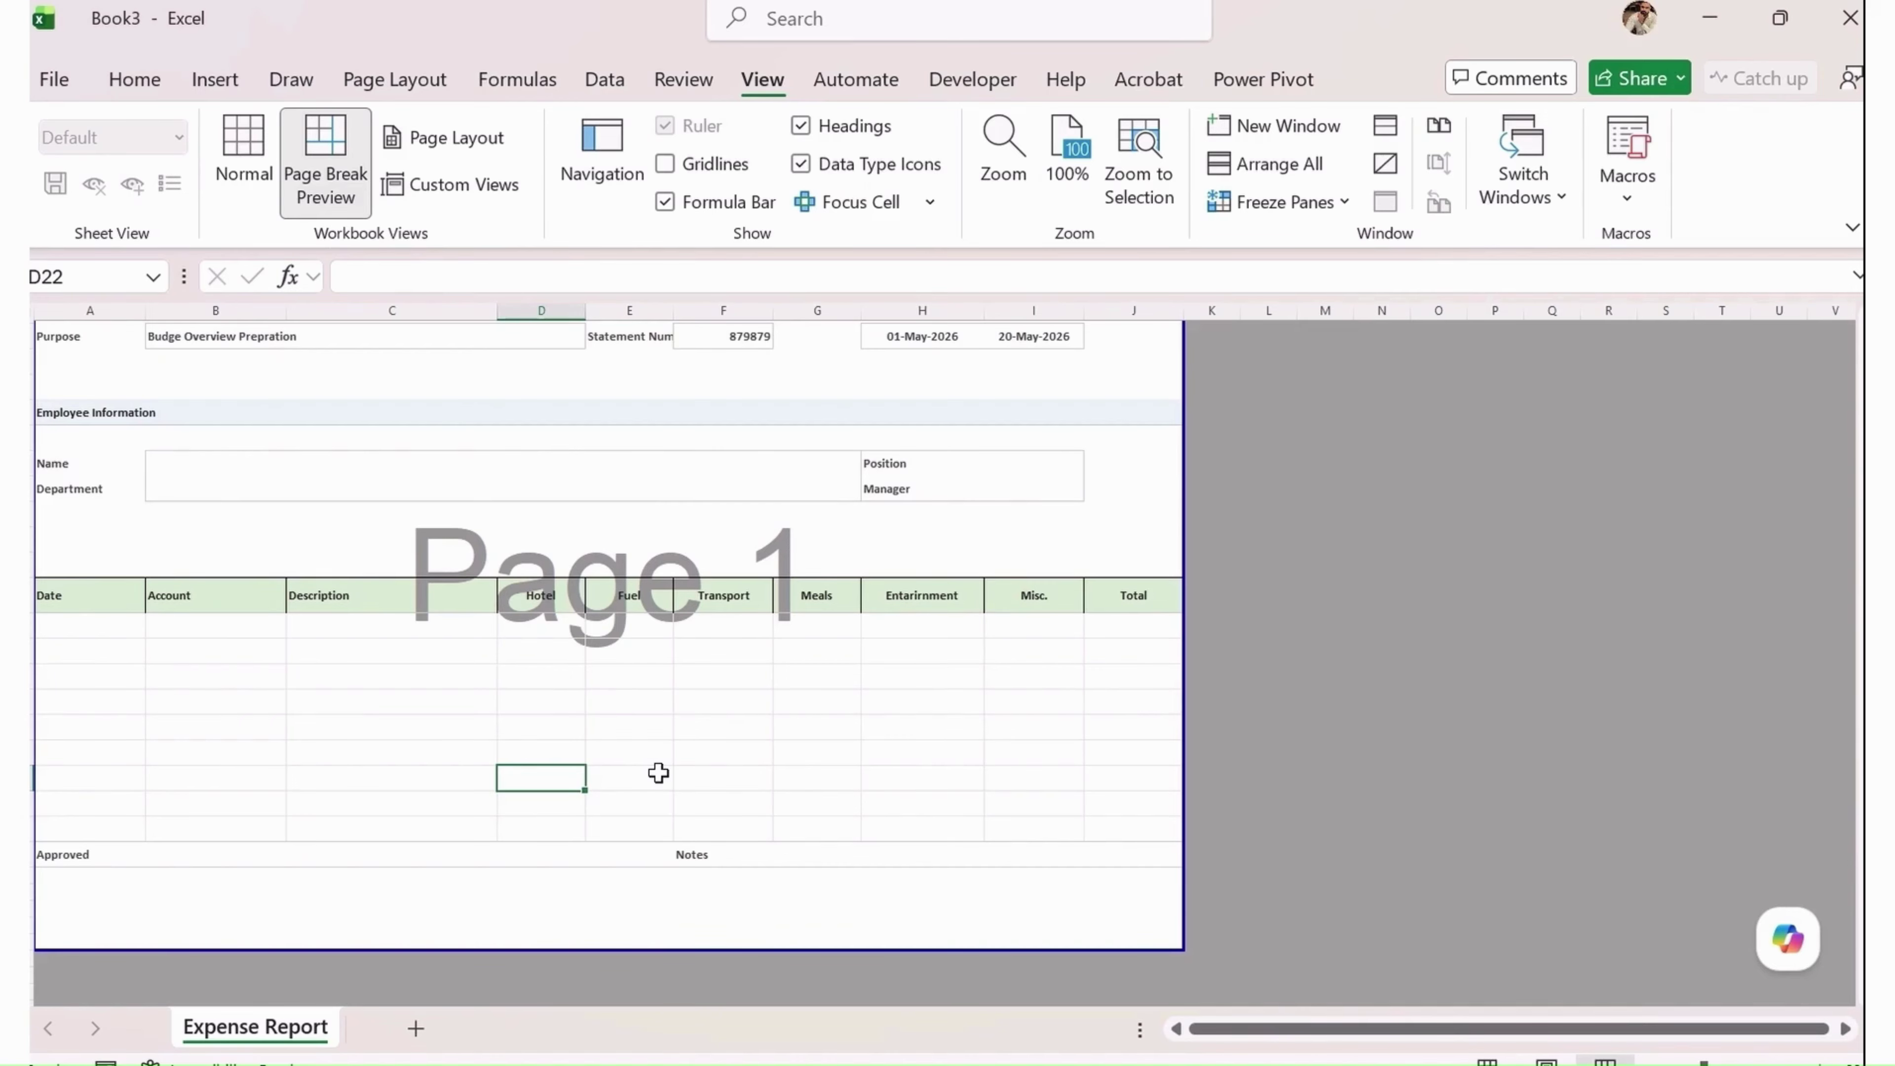
{"action": "left_click", "coordinate": [246, 175]}
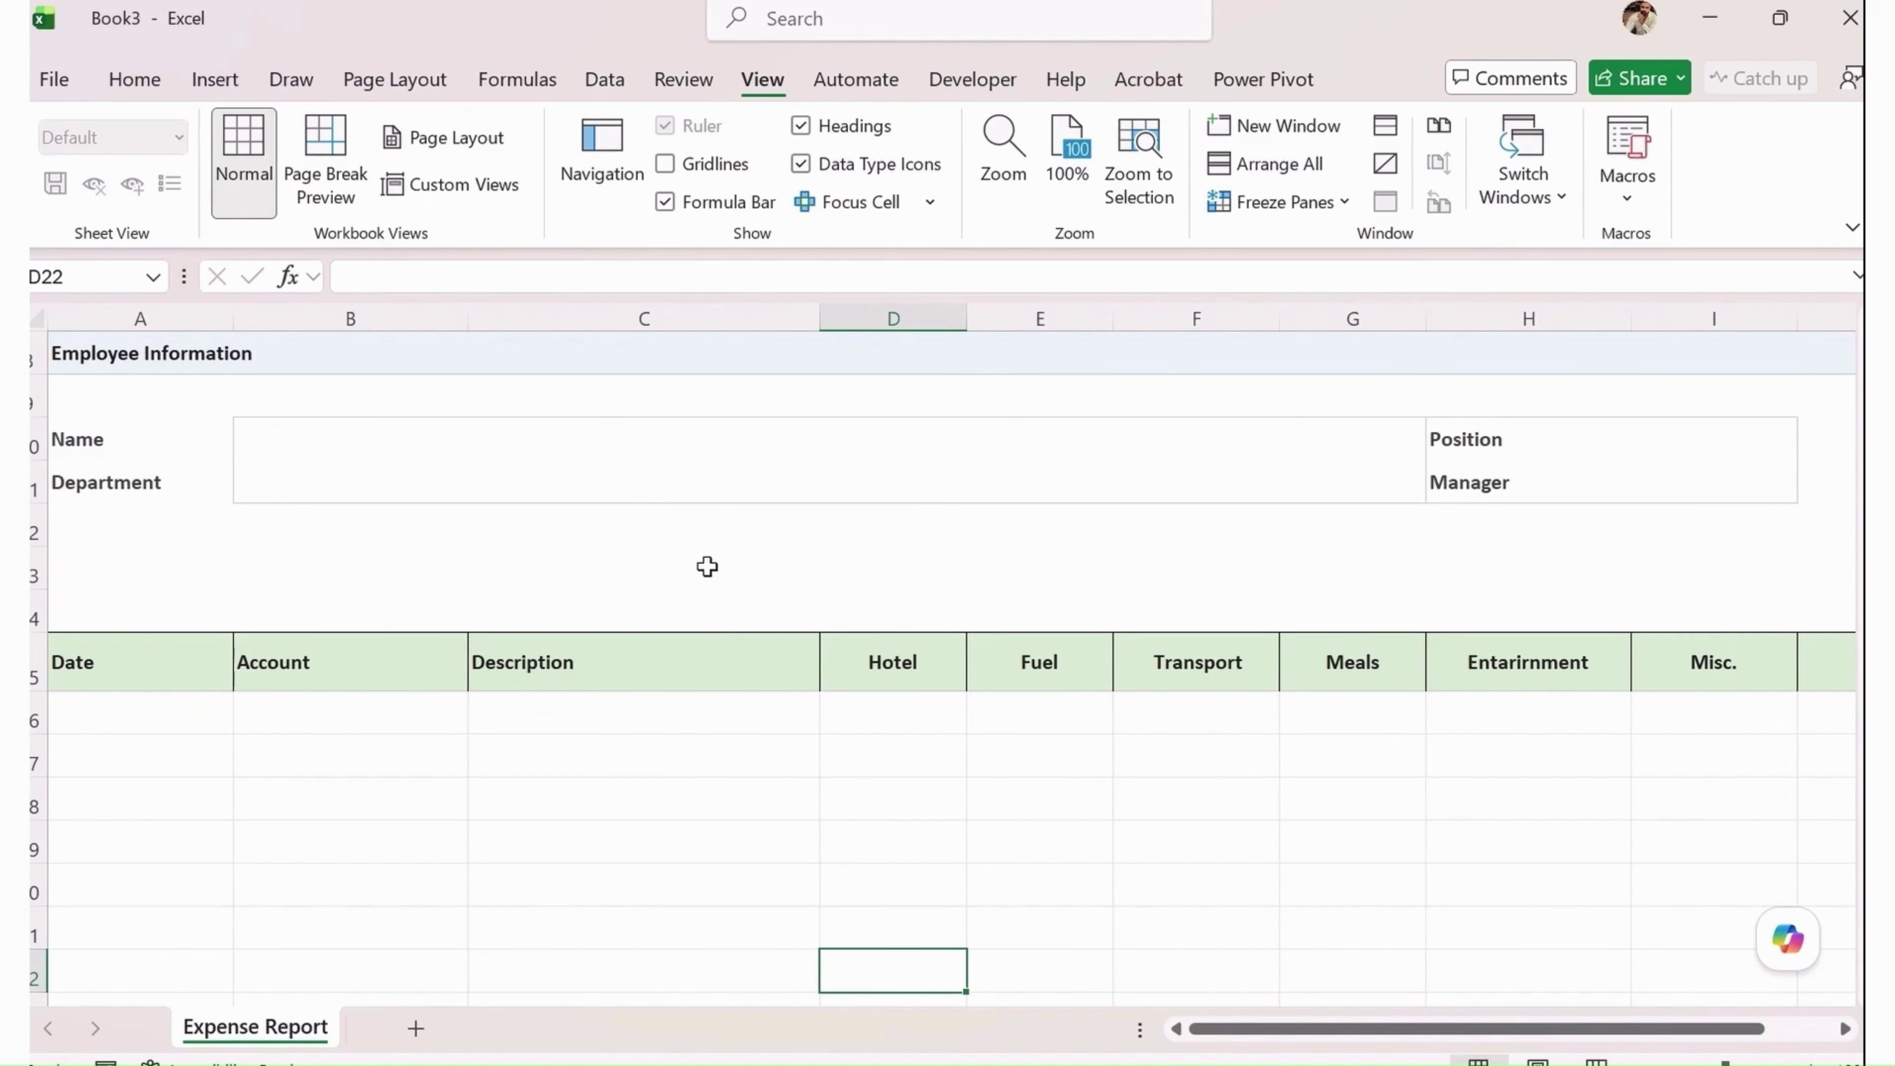
{"action": "scroll", "coordinate": [708, 583], "scroll_direction": "down", "scroll_amount": 4}
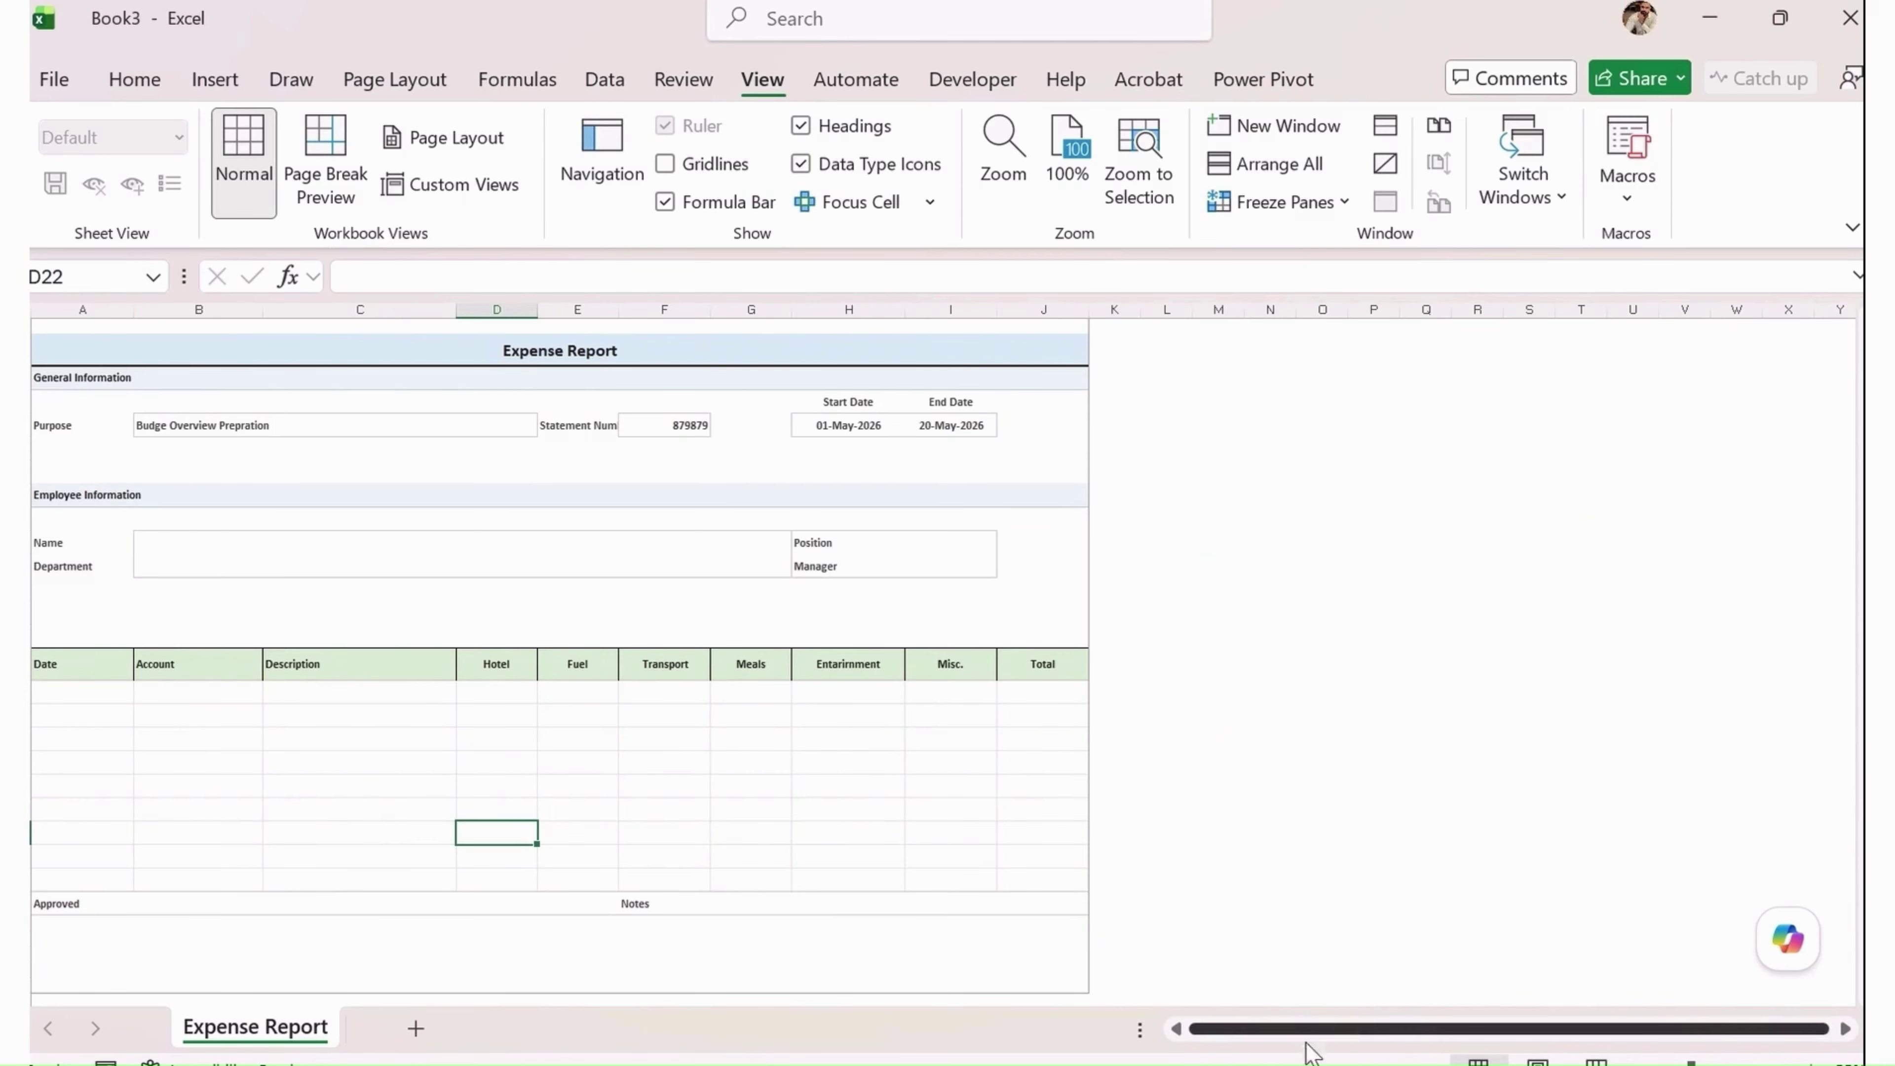
Apply All Borders to the expense table from the Date header in A15 to the last blank row under Total
{"action": "left_click", "coordinate": [848, 663]}
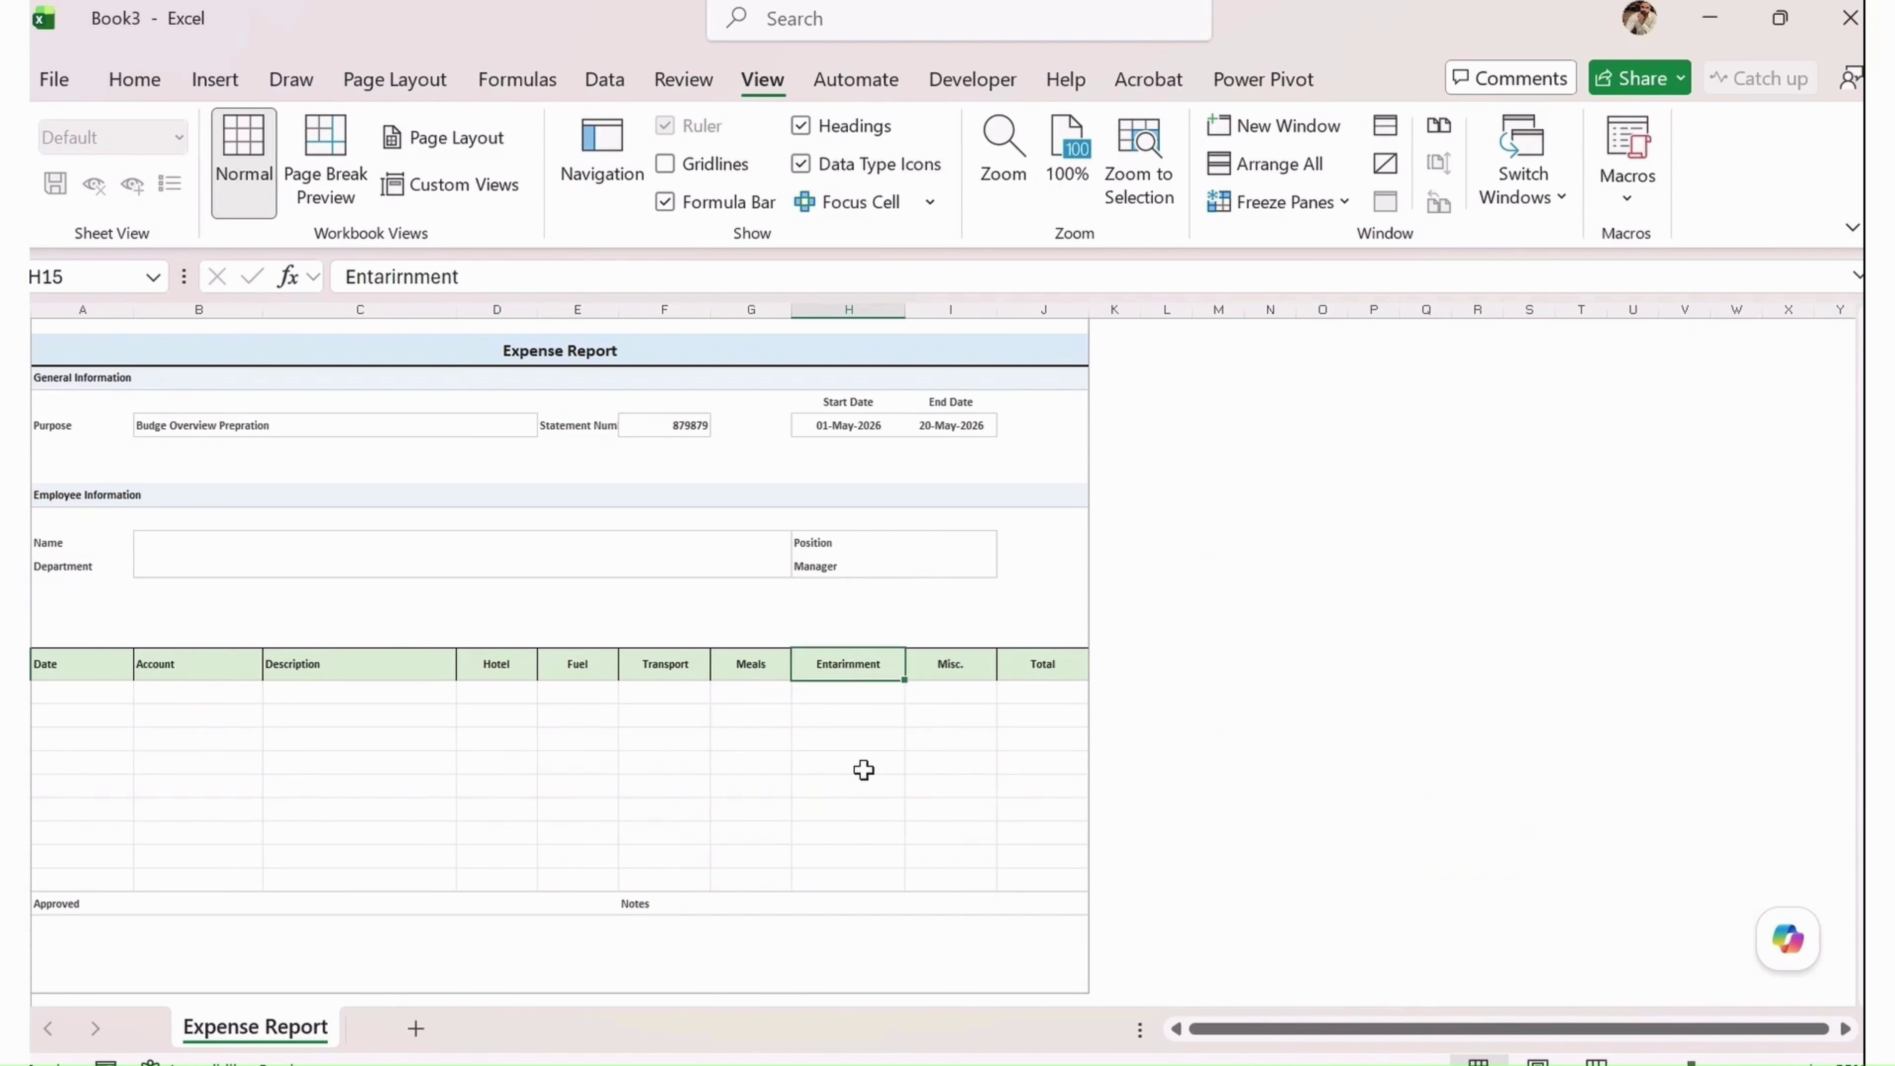
{"action": "key", "text": "Left"}
{"action": "key", "text": "Left"}
{"action": "key", "text": "Left"}
{"action": "key", "text": "Left"}
{"action": "key", "text": "Left"}
{"action": "key", "text": "Left"}
{"action": "key", "text": "Left"}
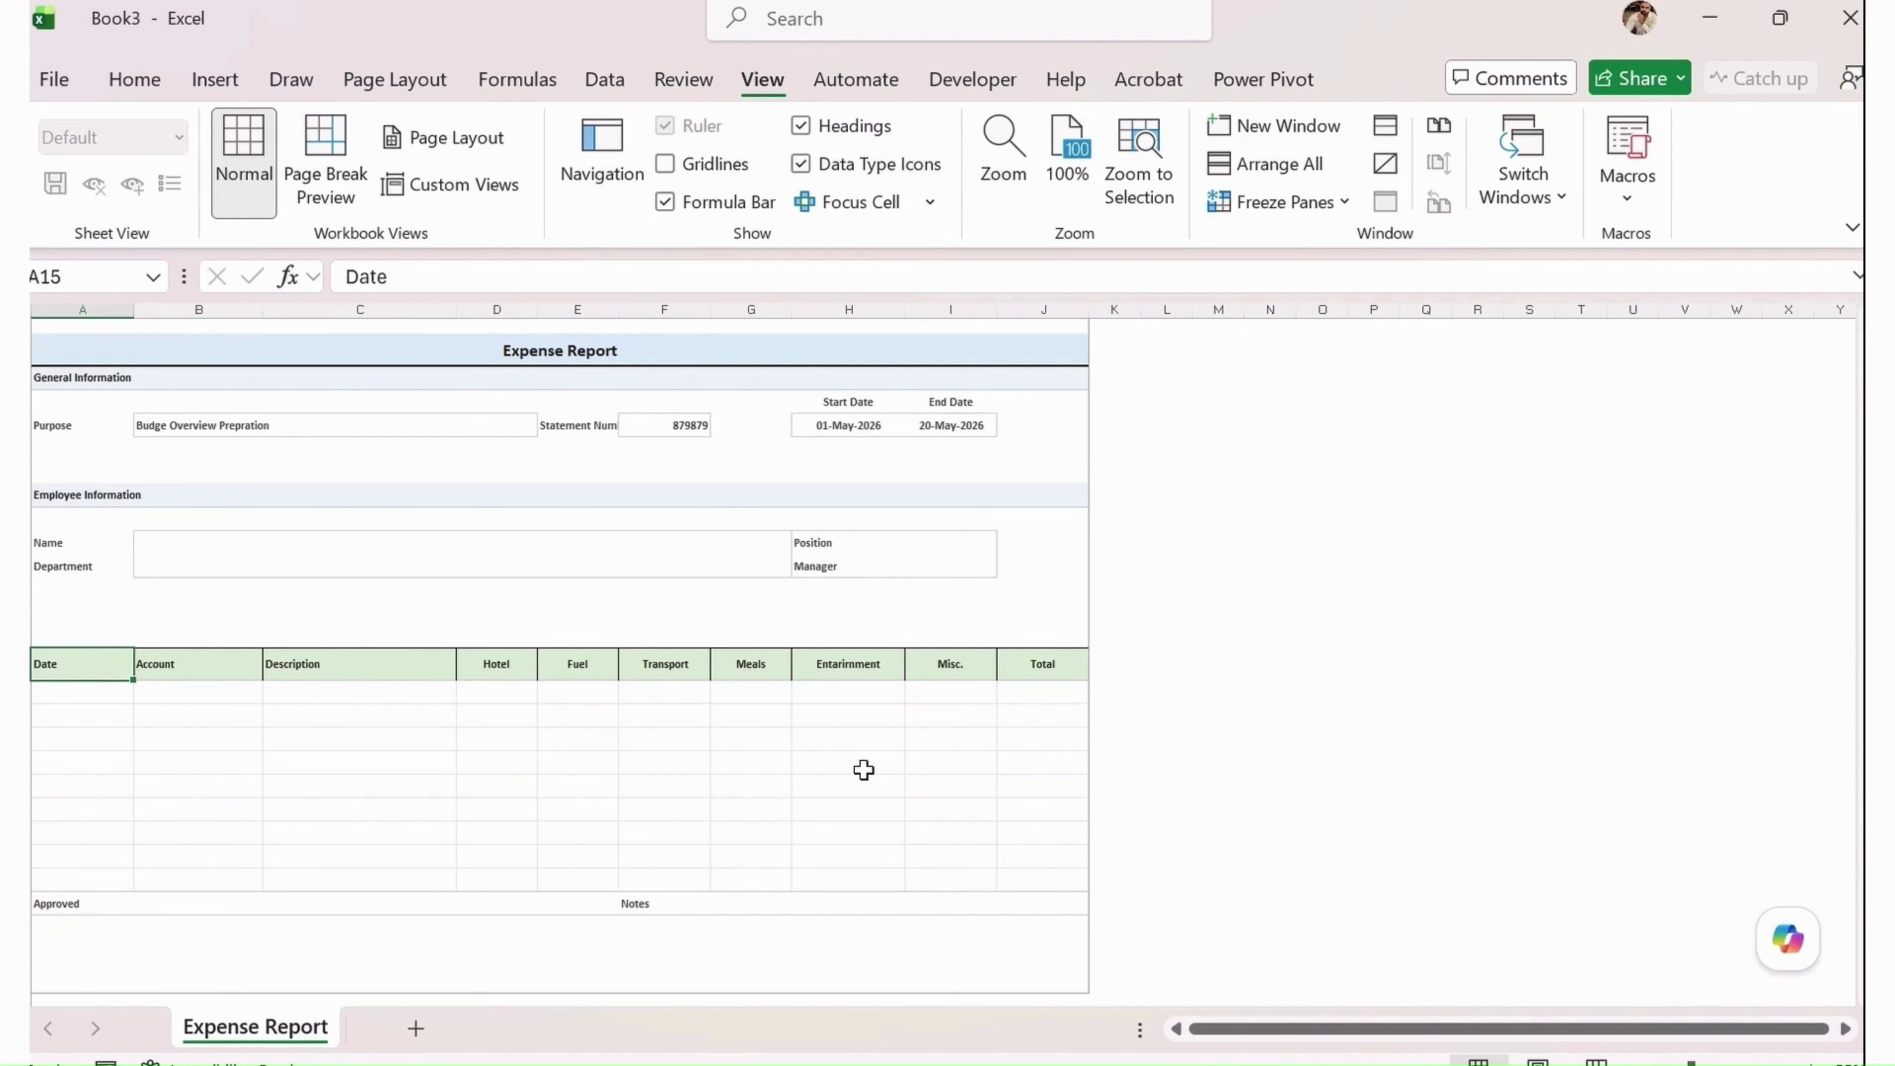
{"action": "left_click_drag", "start_coordinate": [101, 664], "coordinate": [1033, 889]}
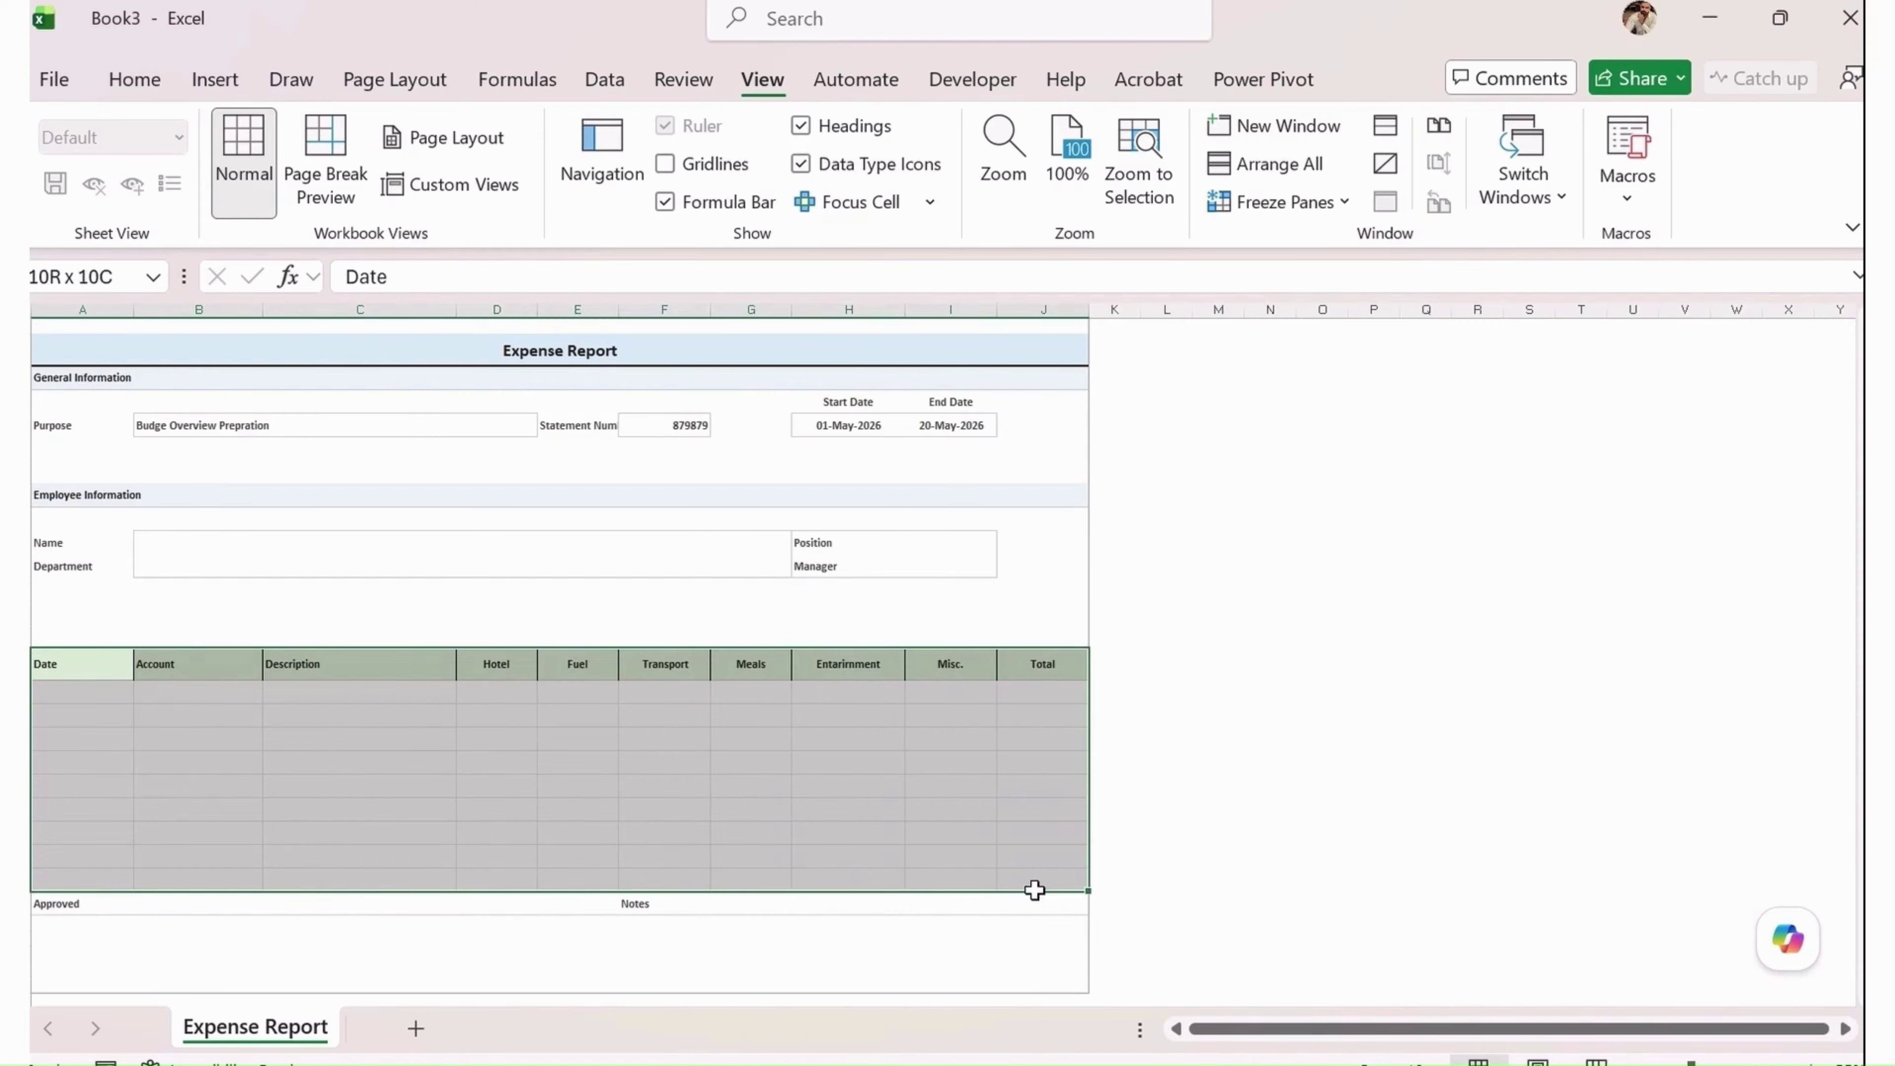
{"action": "left_click", "coordinate": [132, 79]}
{"action": "left_click", "coordinate": [379, 183]}
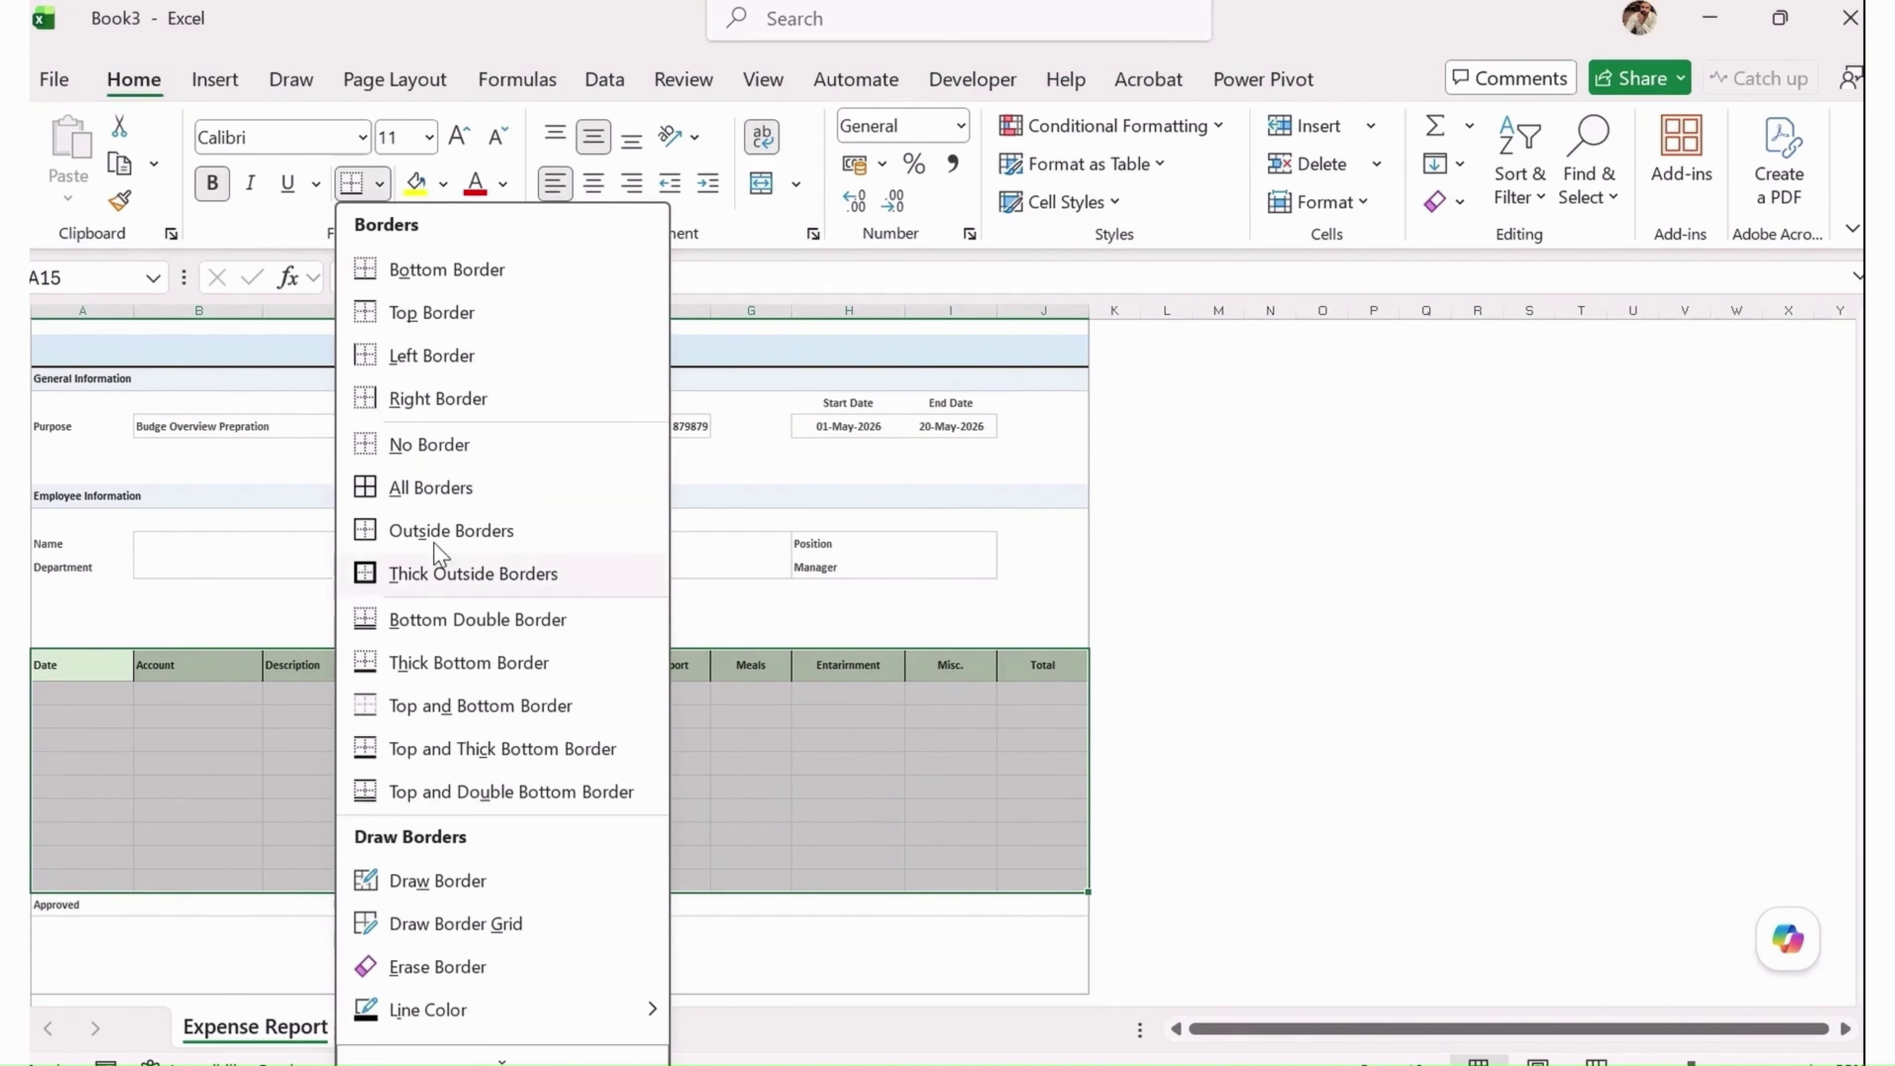
{"action": "left_click", "coordinate": [450, 498]}
{"action": "left_click", "coordinate": [512, 787]}
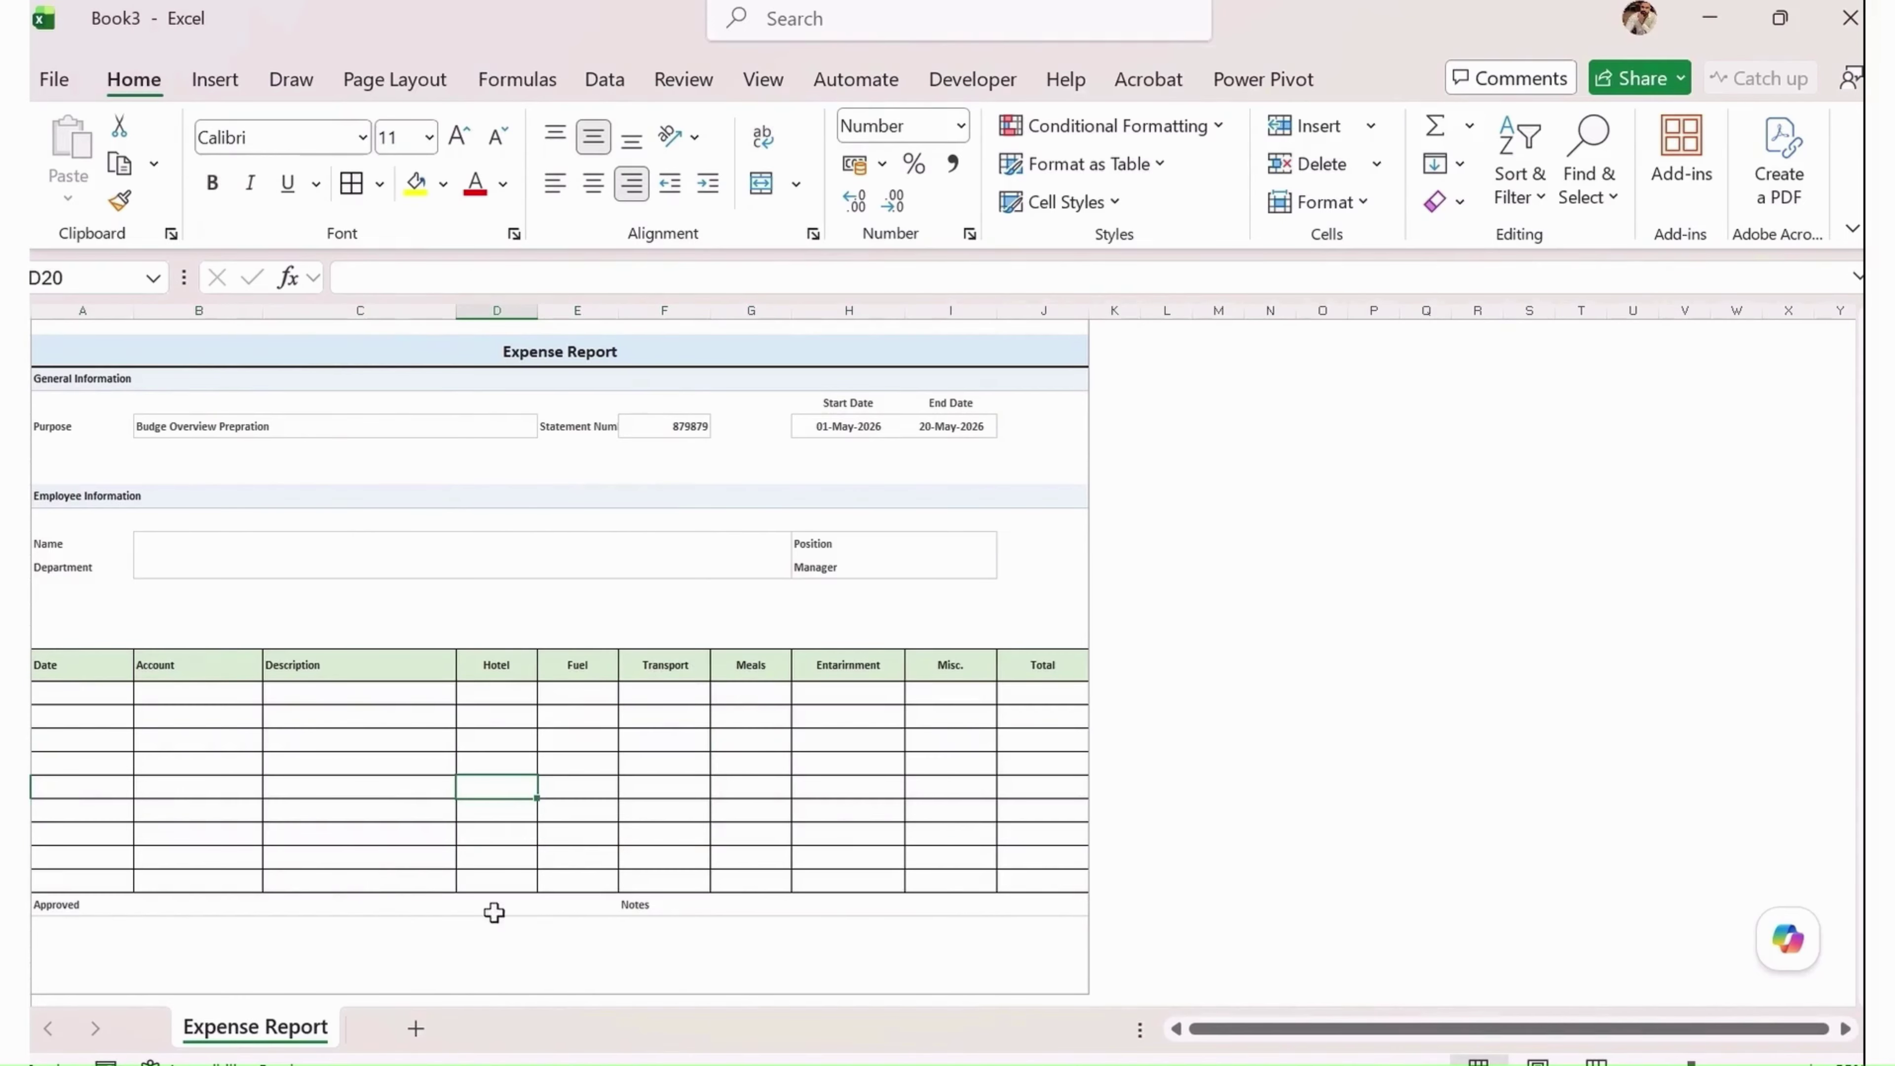
Copy the Expense Report title's formatting onto row 29 with Format Painter to make a footer band below the Approved and Notes row
{"action": "left_click", "coordinate": [101, 903]}
{"action": "left_click", "coordinate": [158, 961]}
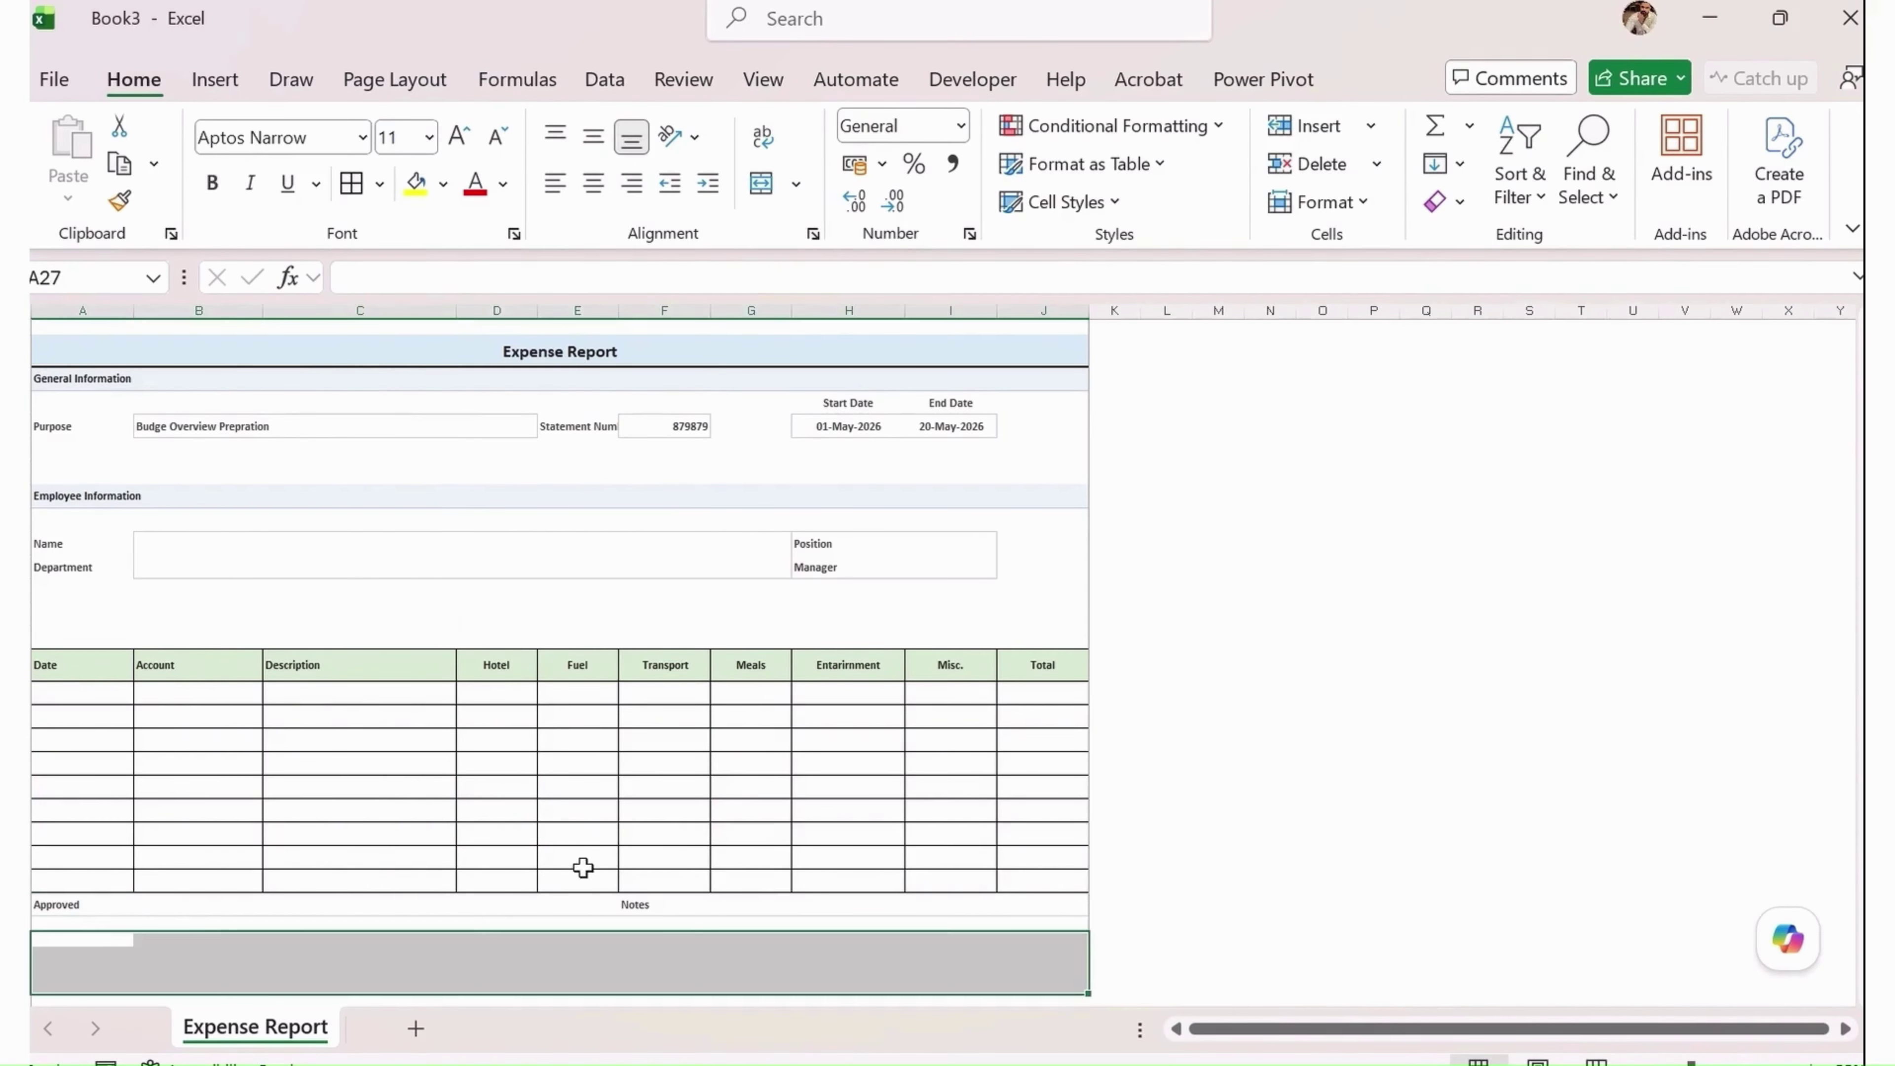
{"action": "left_click", "coordinate": [721, 350]}
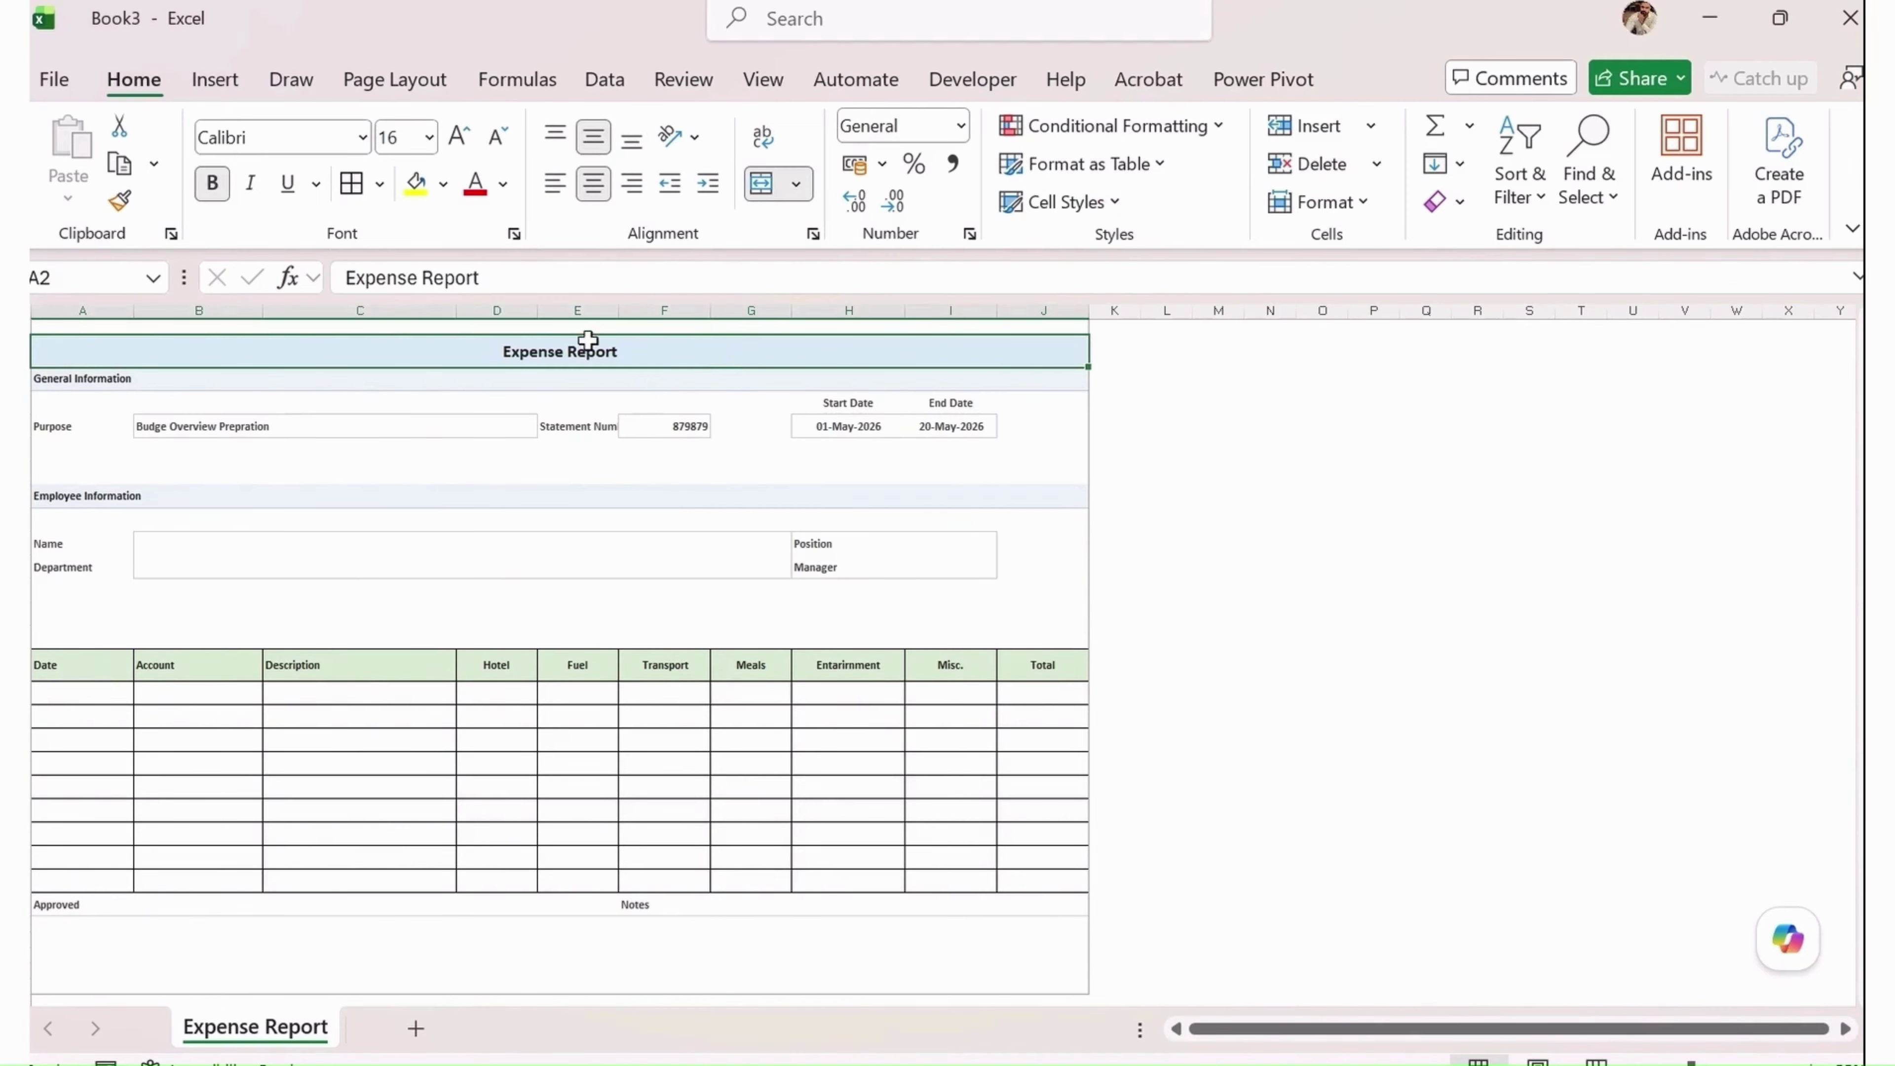
{"action": "left_click", "coordinate": [120, 163]}
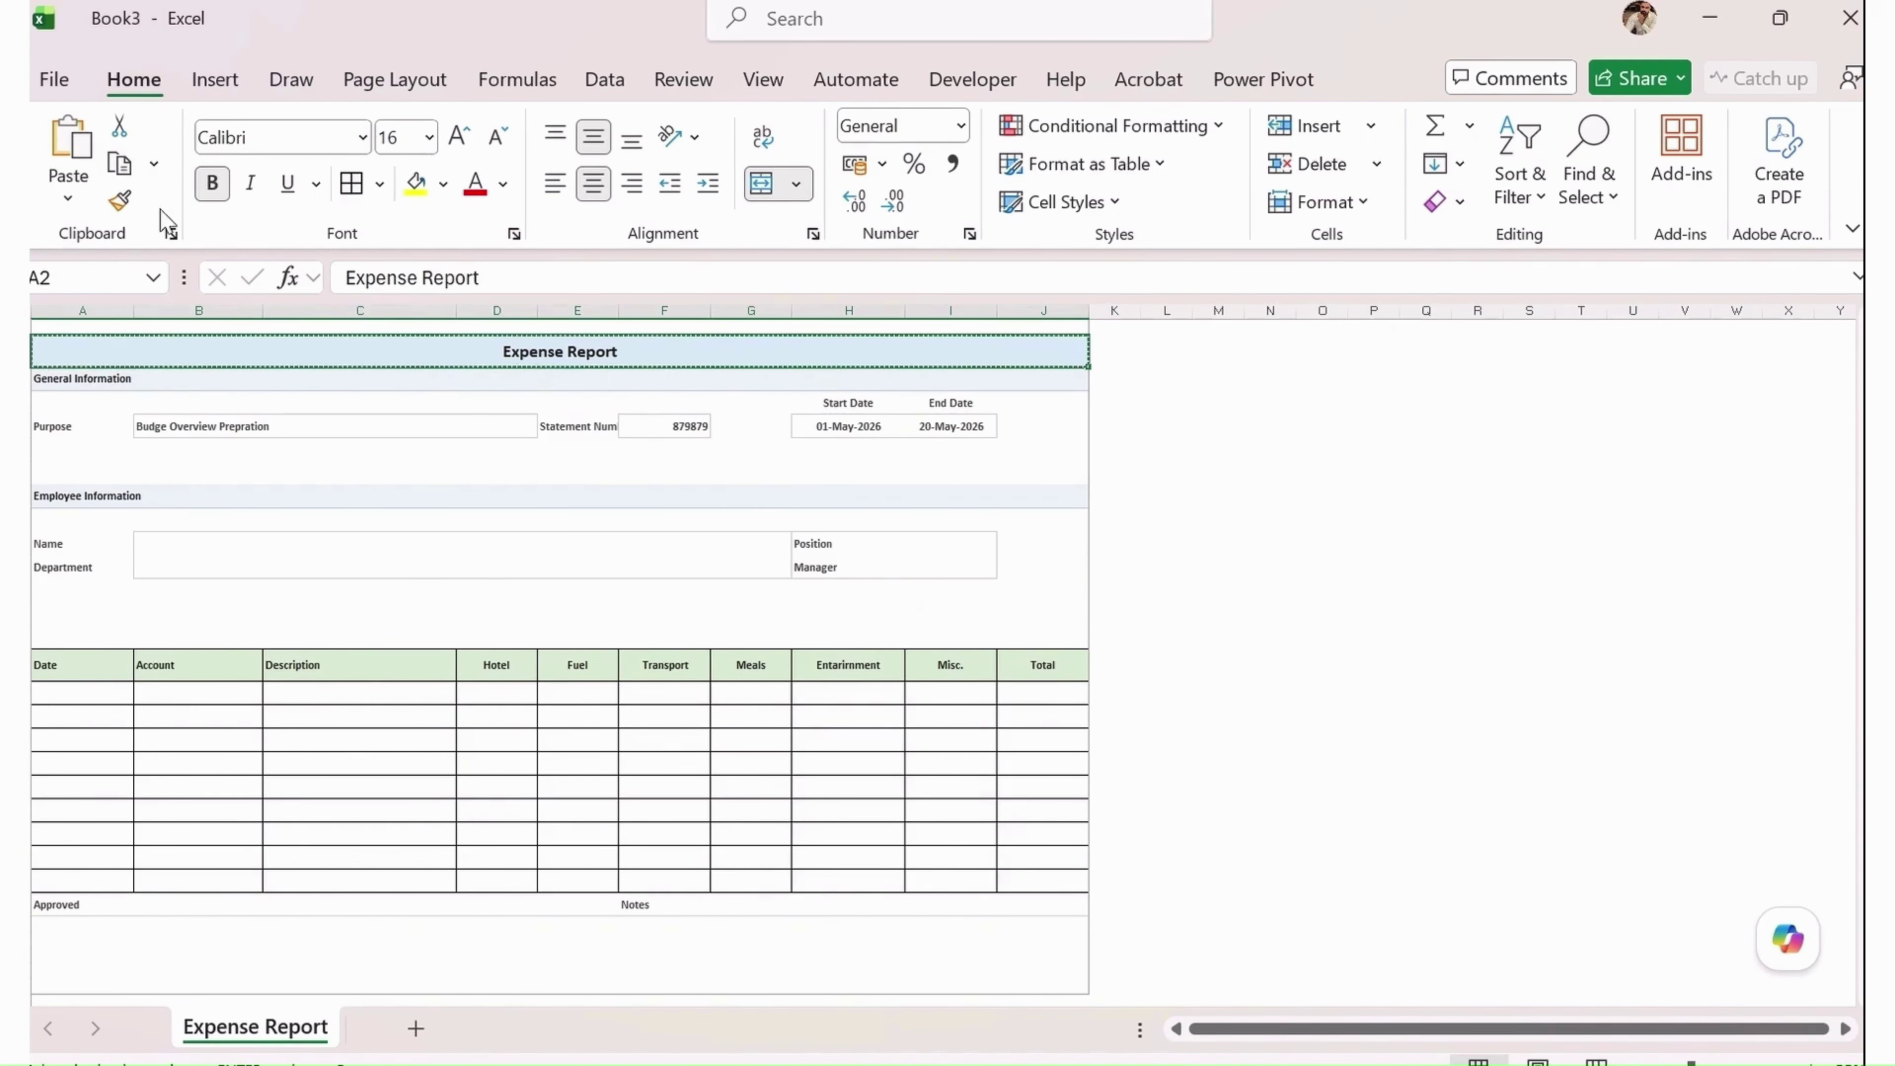
{"action": "left_click", "coordinate": [123, 201]}
{"action": "scroll", "coordinate": [592, 897], "scroll_direction": "down", "scroll_amount": 2}
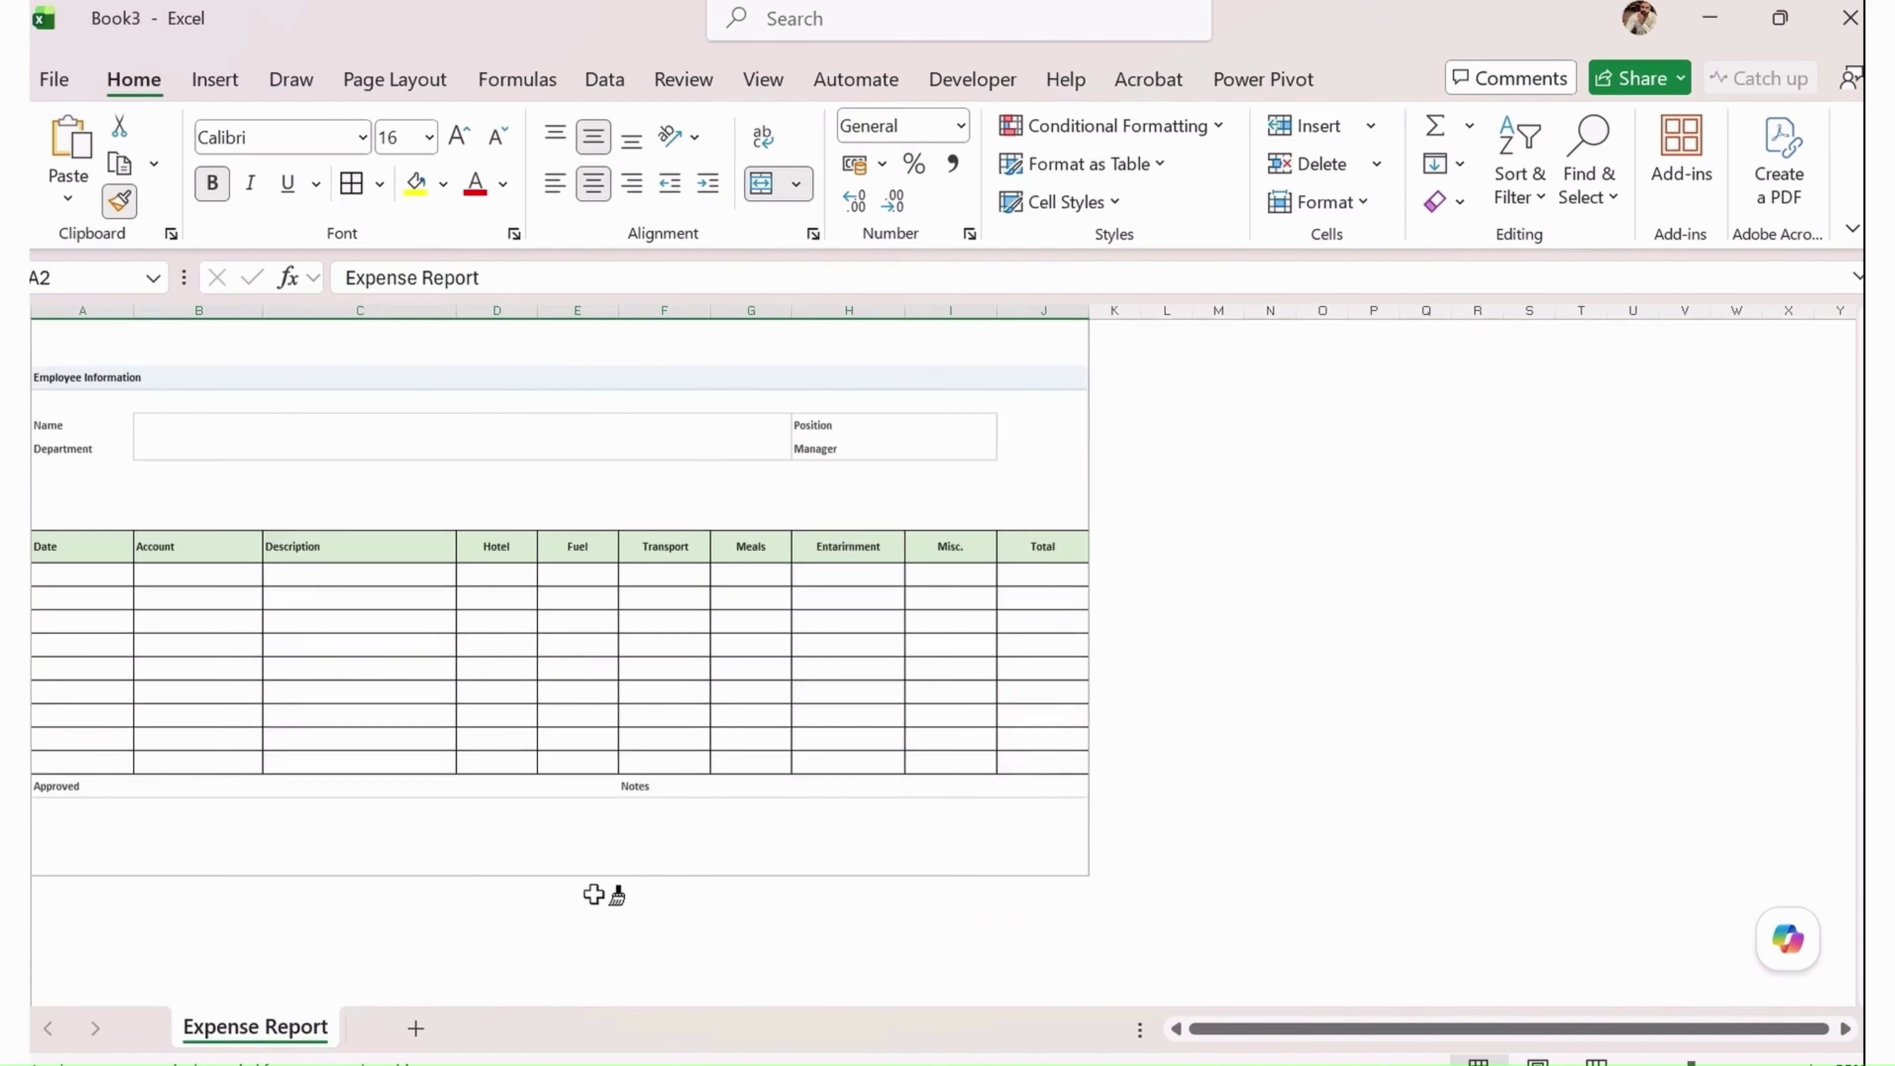
{"action": "left_click", "coordinate": [60, 832]}
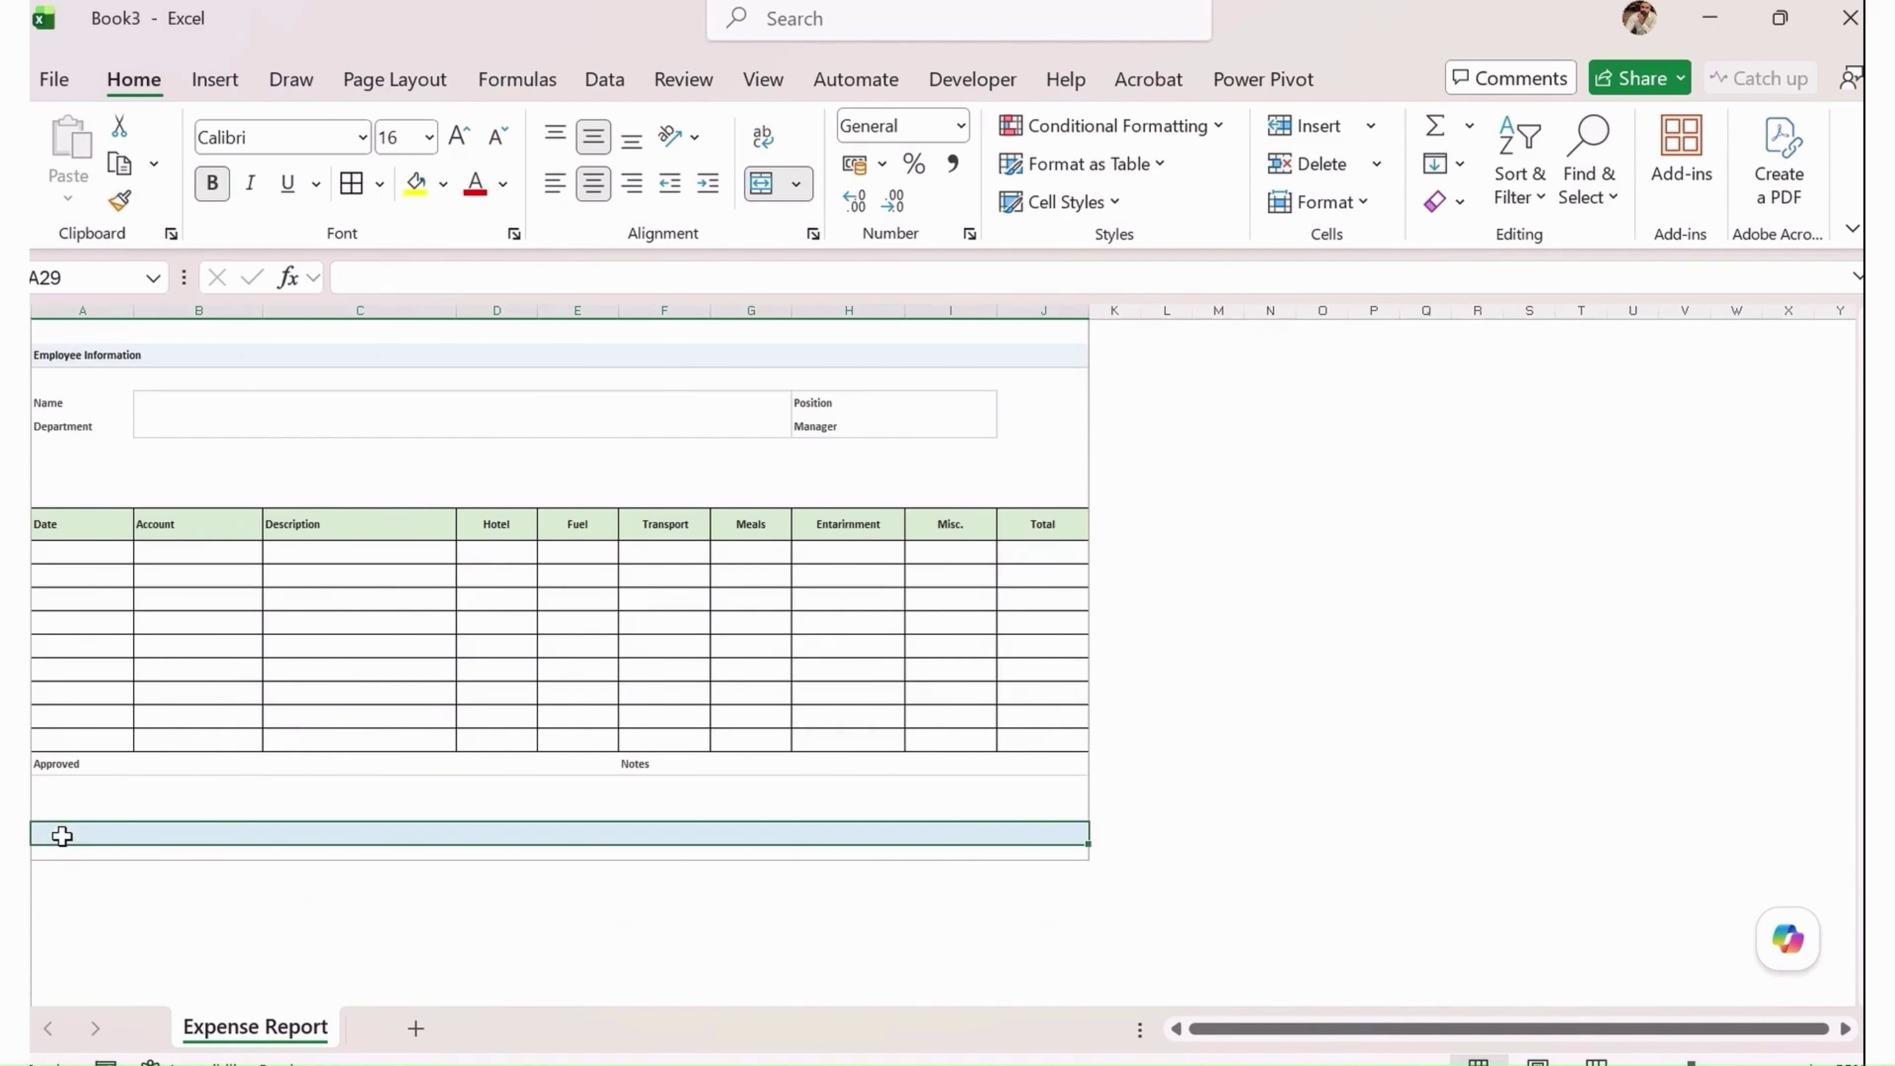
{"action": "left_click", "coordinate": [666, 766]}
{"action": "scroll", "coordinate": [880, 881], "scroll_direction": "up", "scroll_amount": 2}
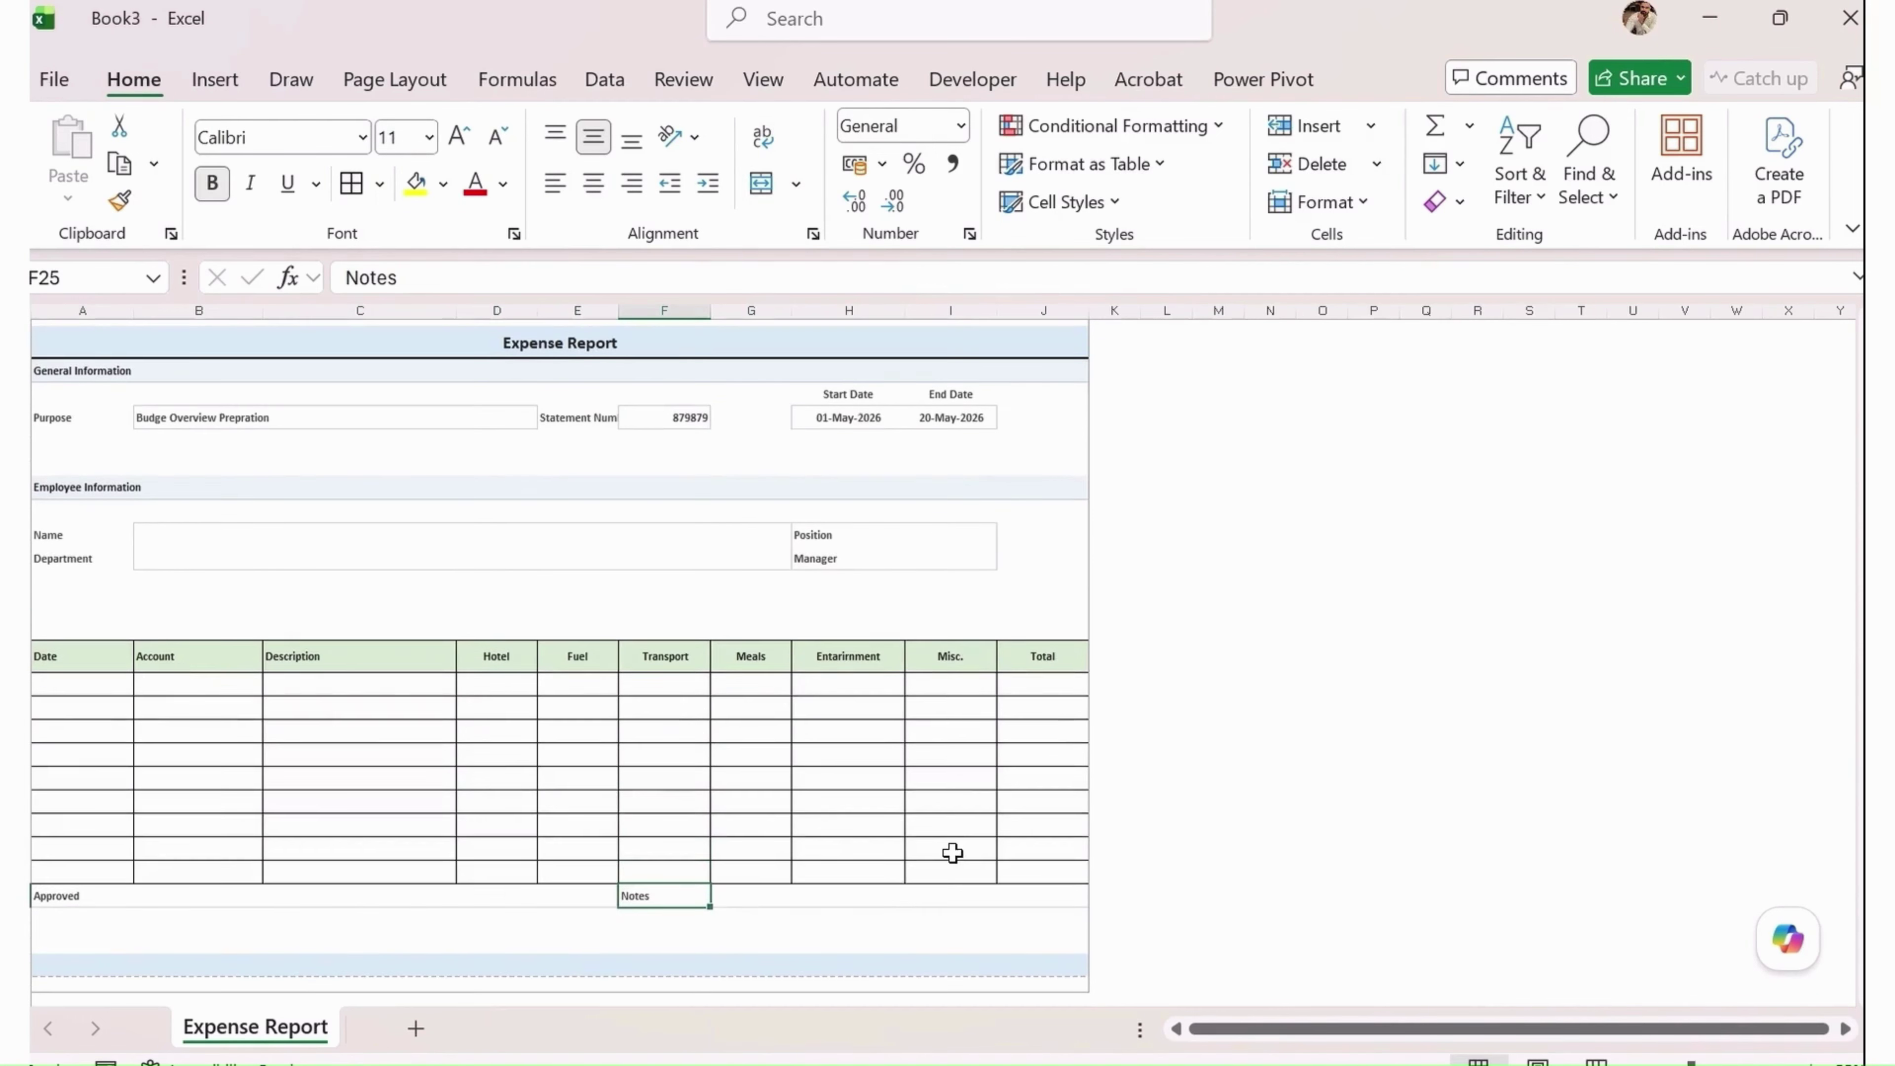
{"action": "left_click", "coordinate": [1209, 741]}
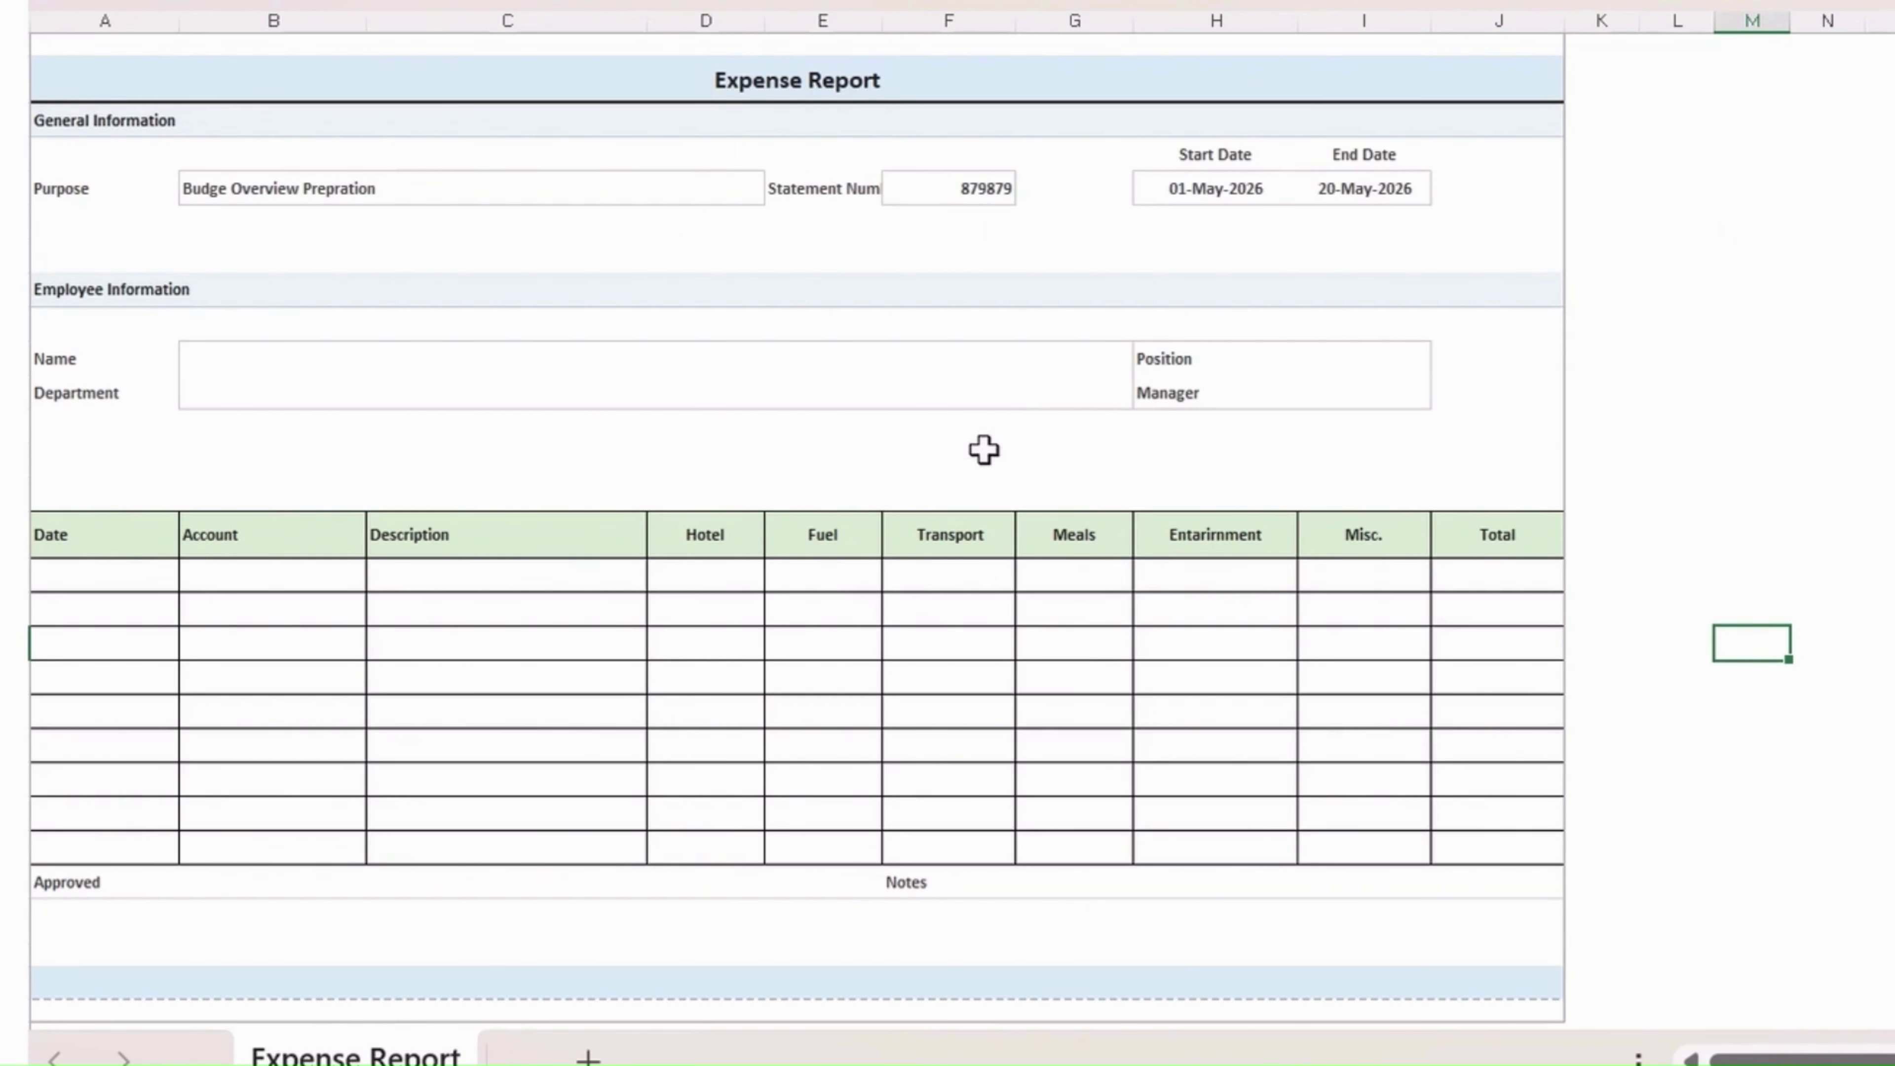
Review both pages in the print preview and set the scaling to Fit Sheet on One Page
{"action": "key", "text": "ctrl+p"}
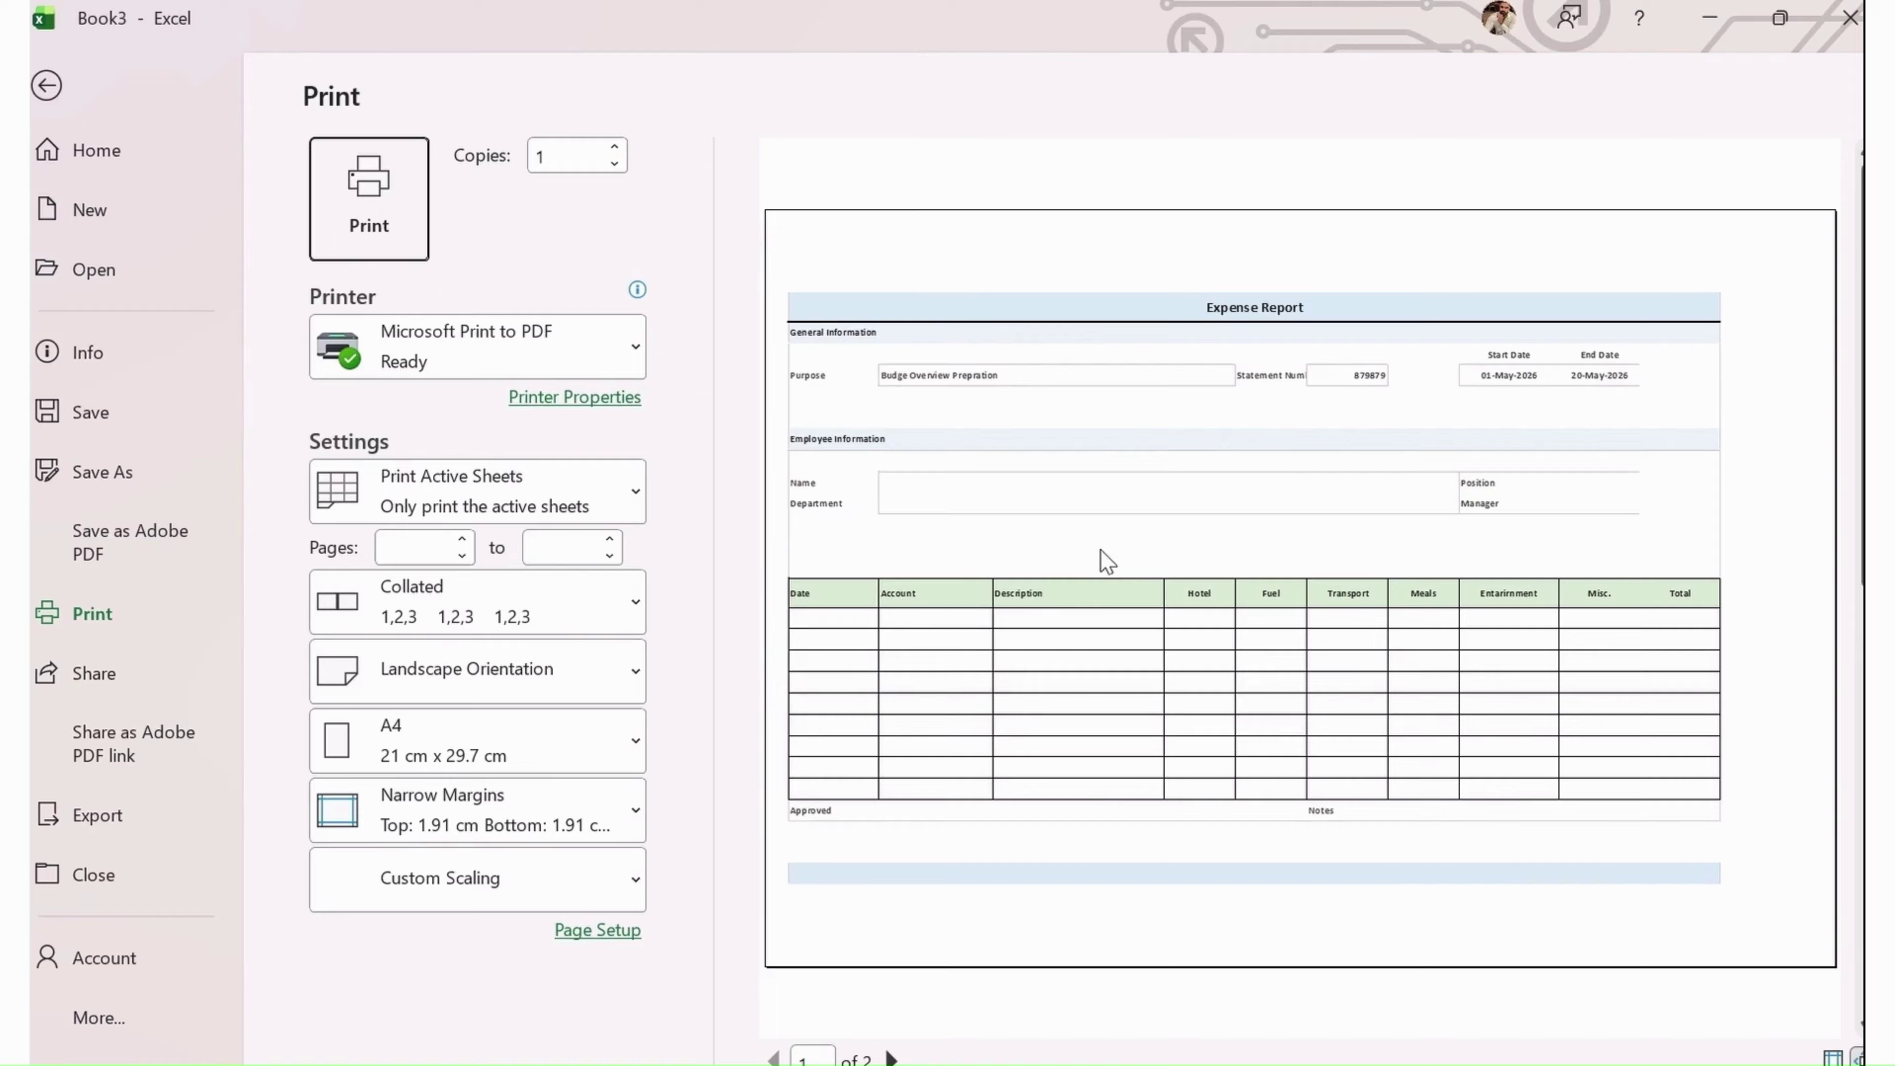
{"action": "left_click", "coordinate": [892, 1057]}
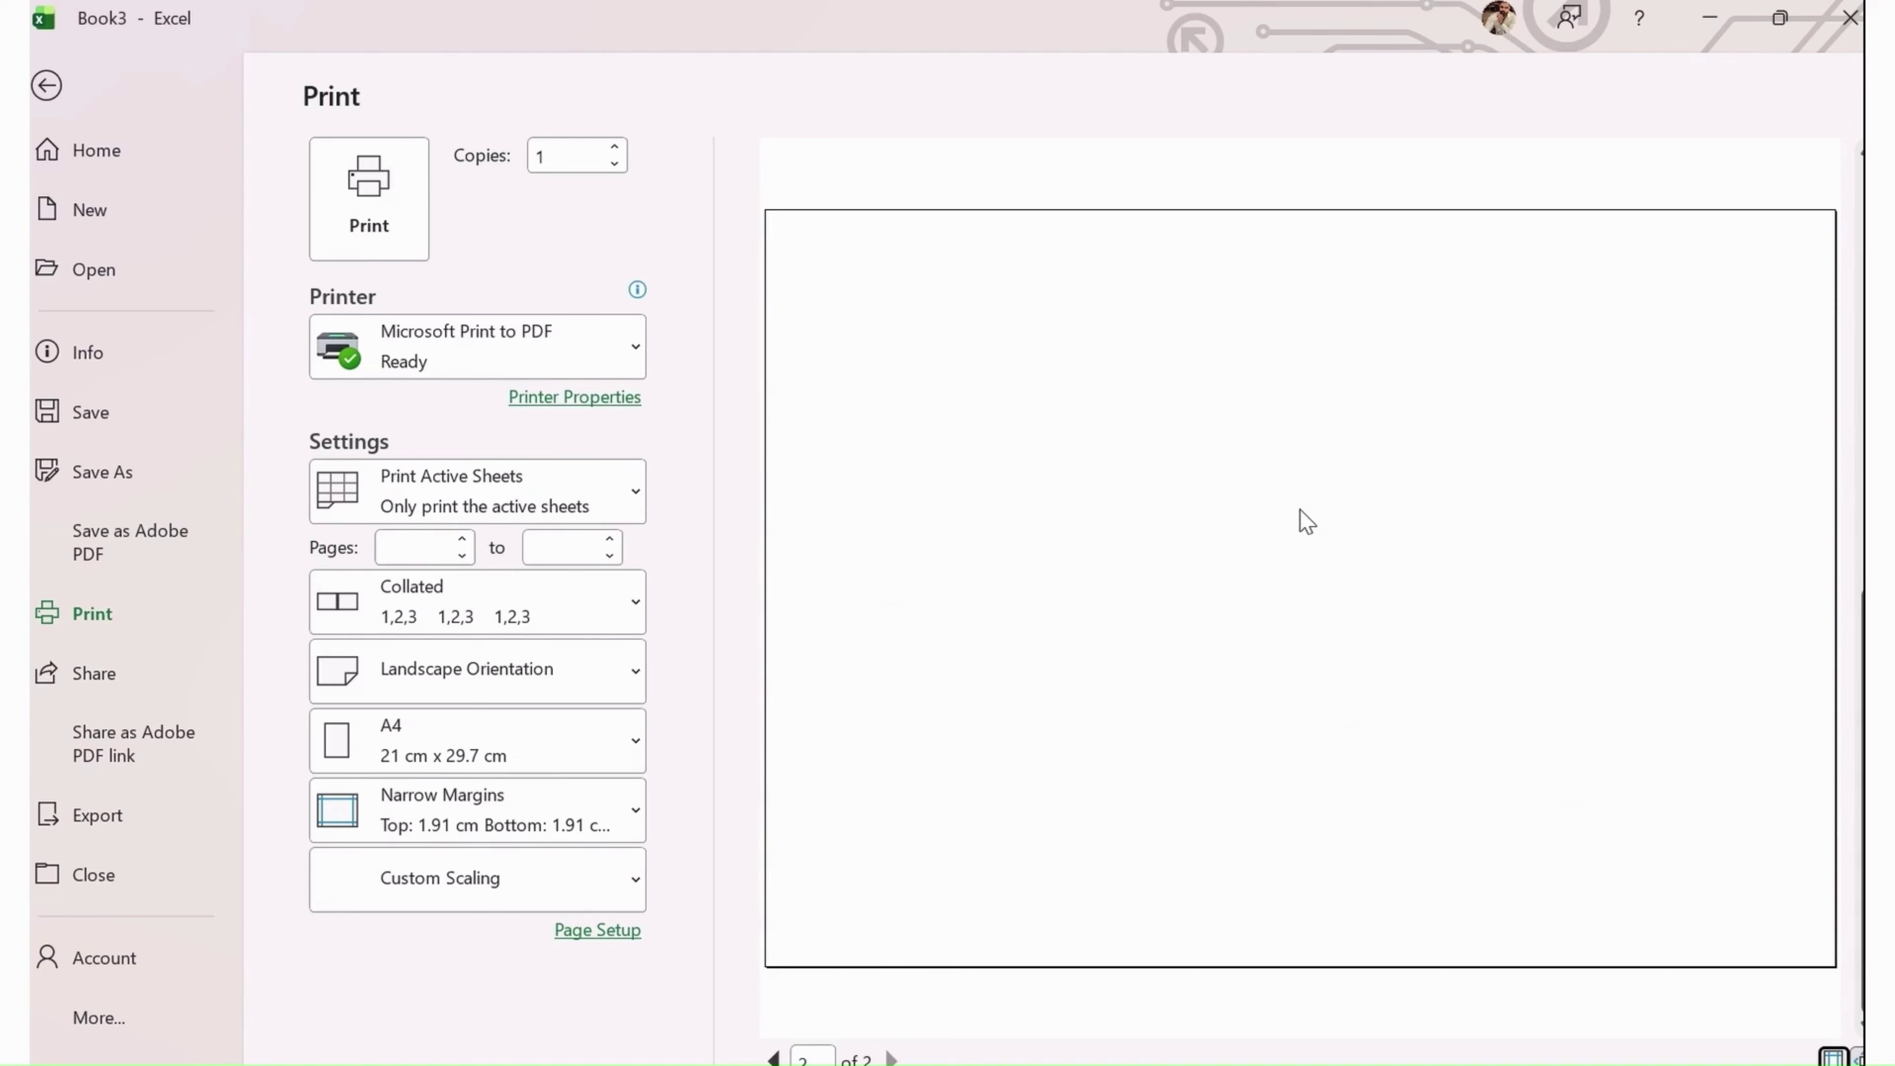
{"action": "left_click", "coordinate": [772, 1057]}
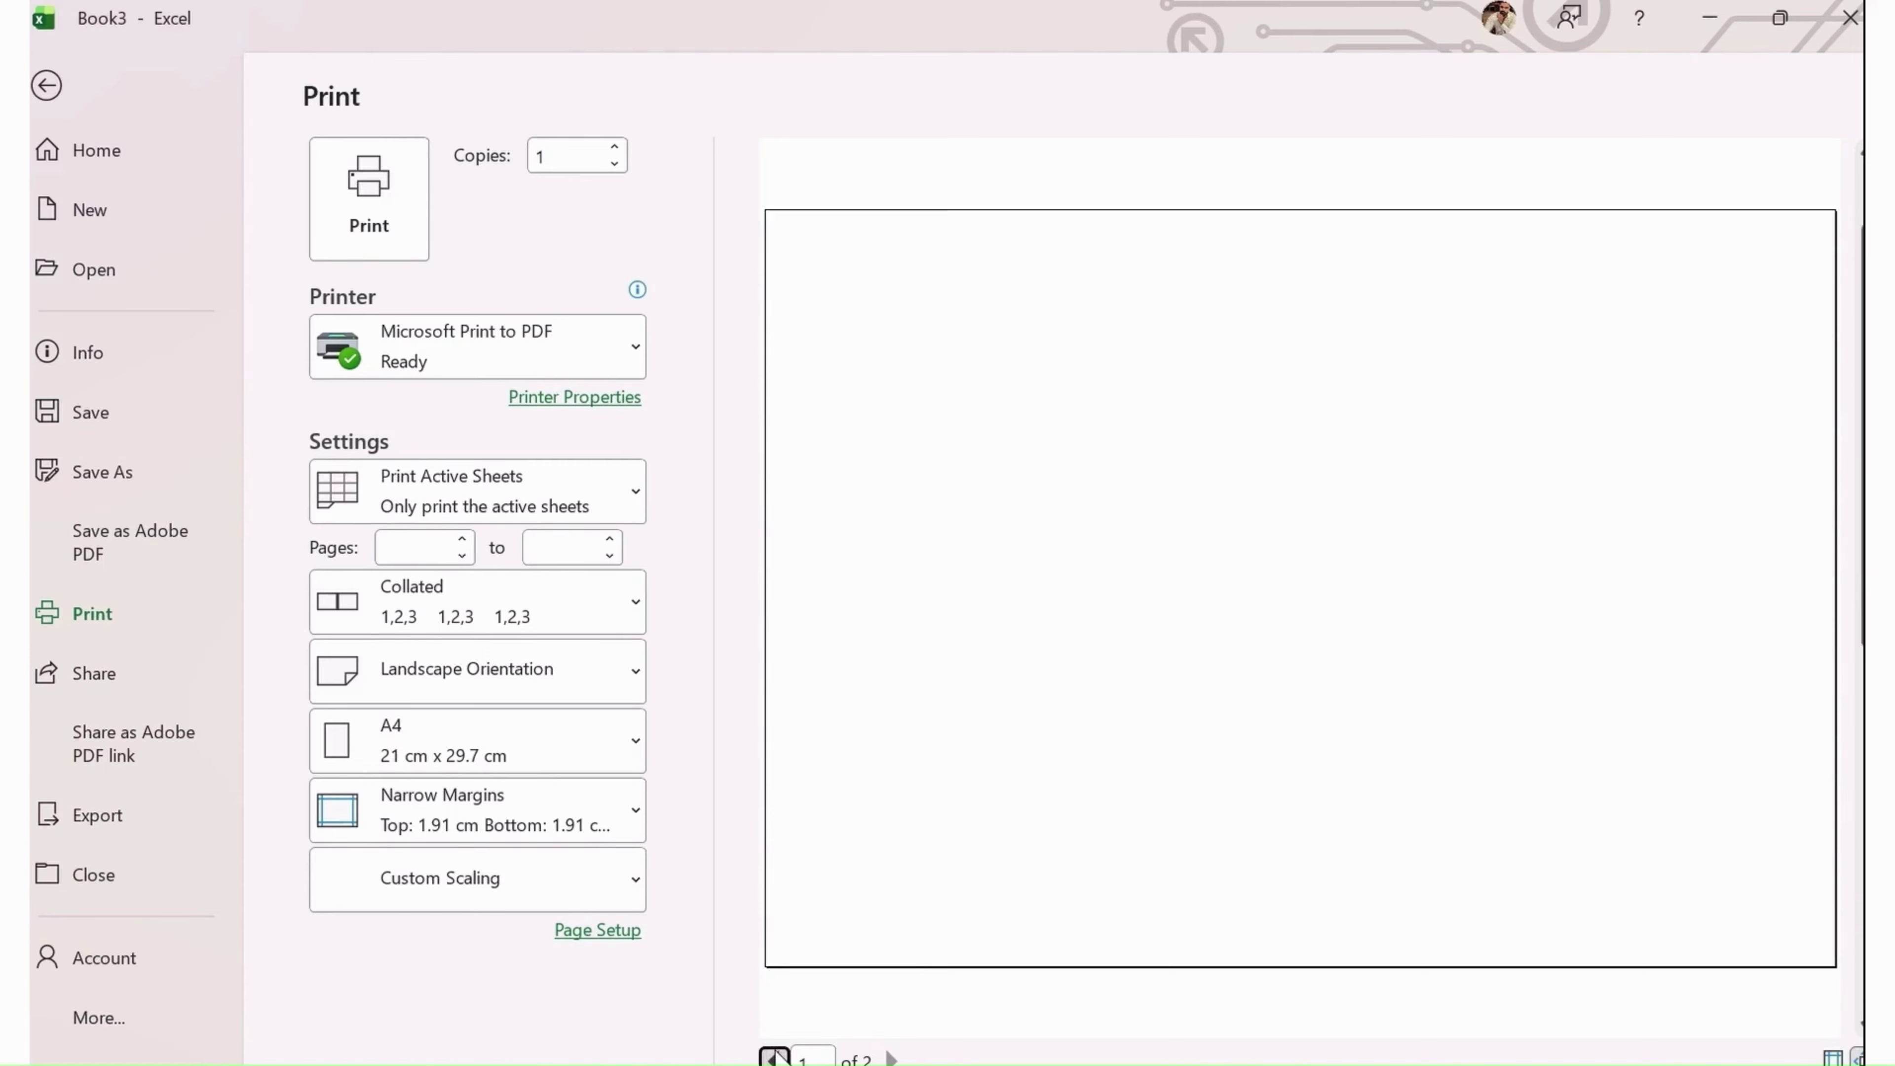
{"action": "left_click", "coordinate": [521, 904]}
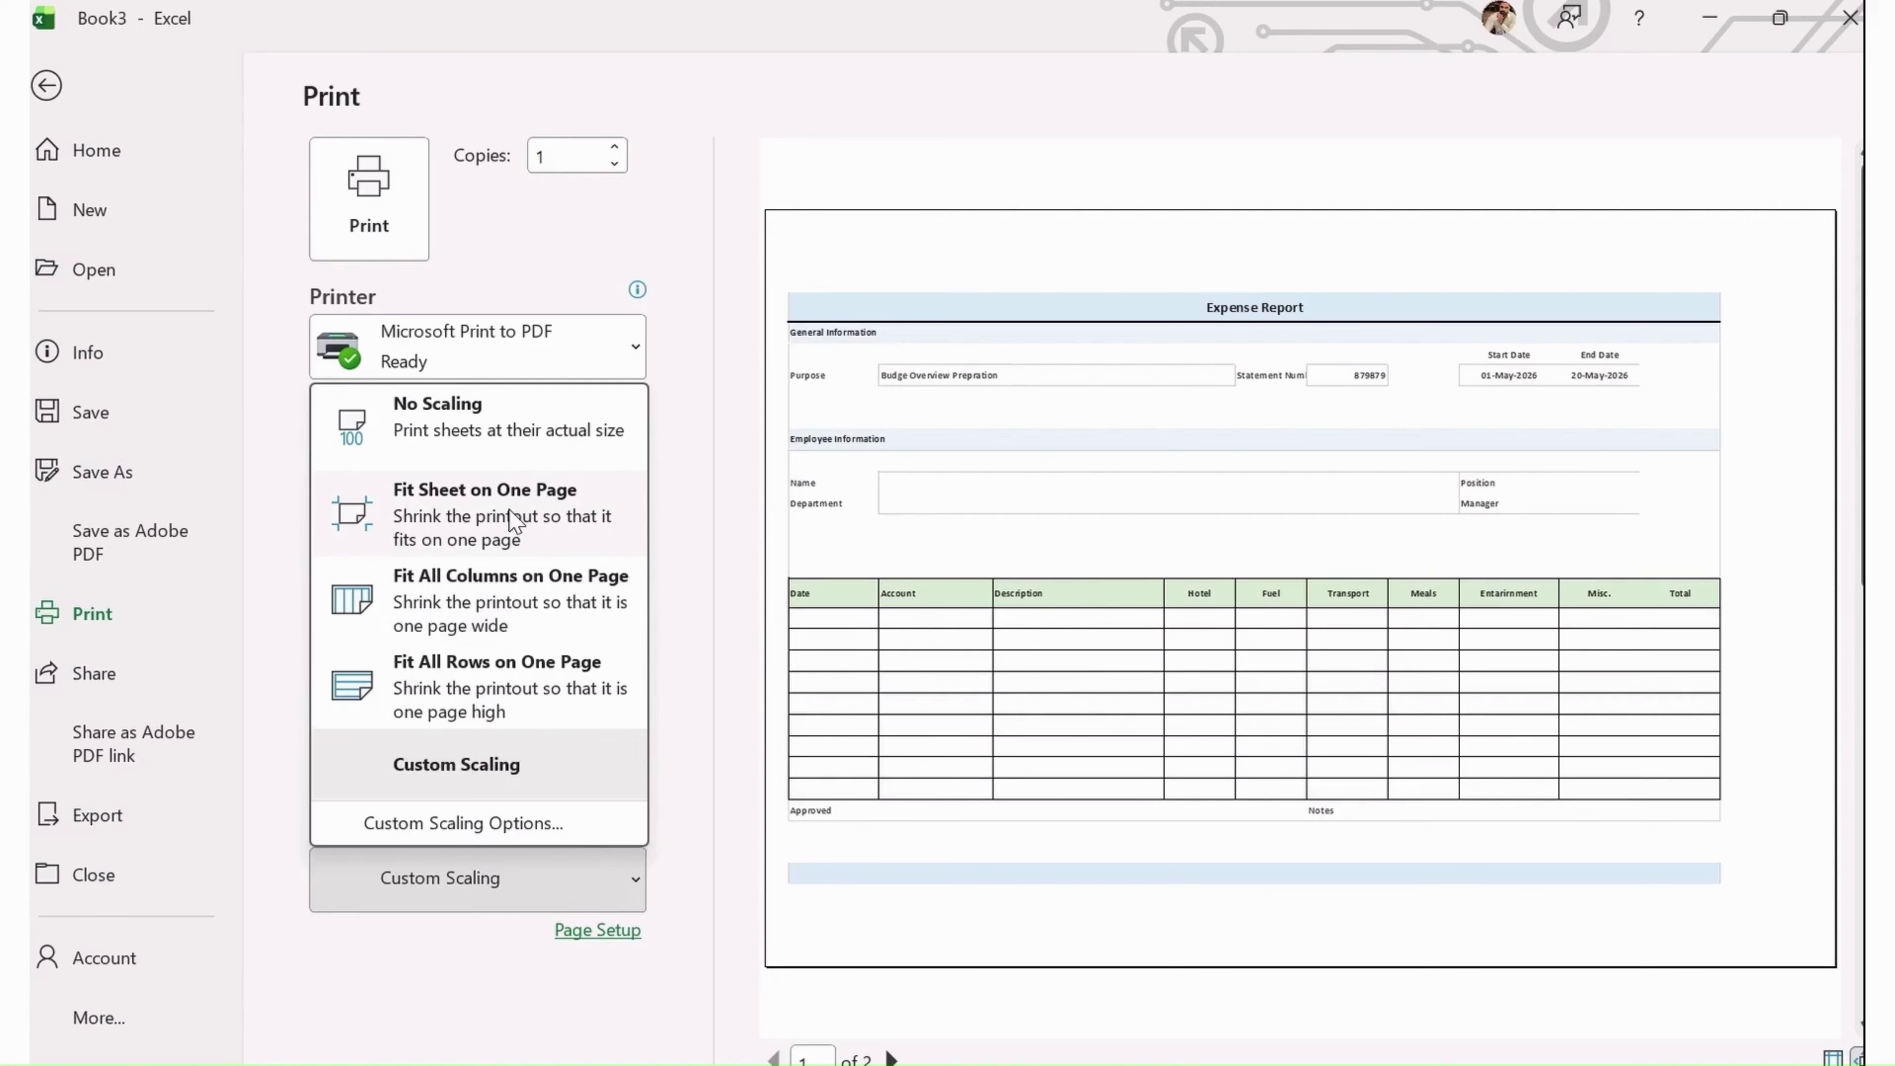
{"action": "left_click", "coordinate": [514, 520]}
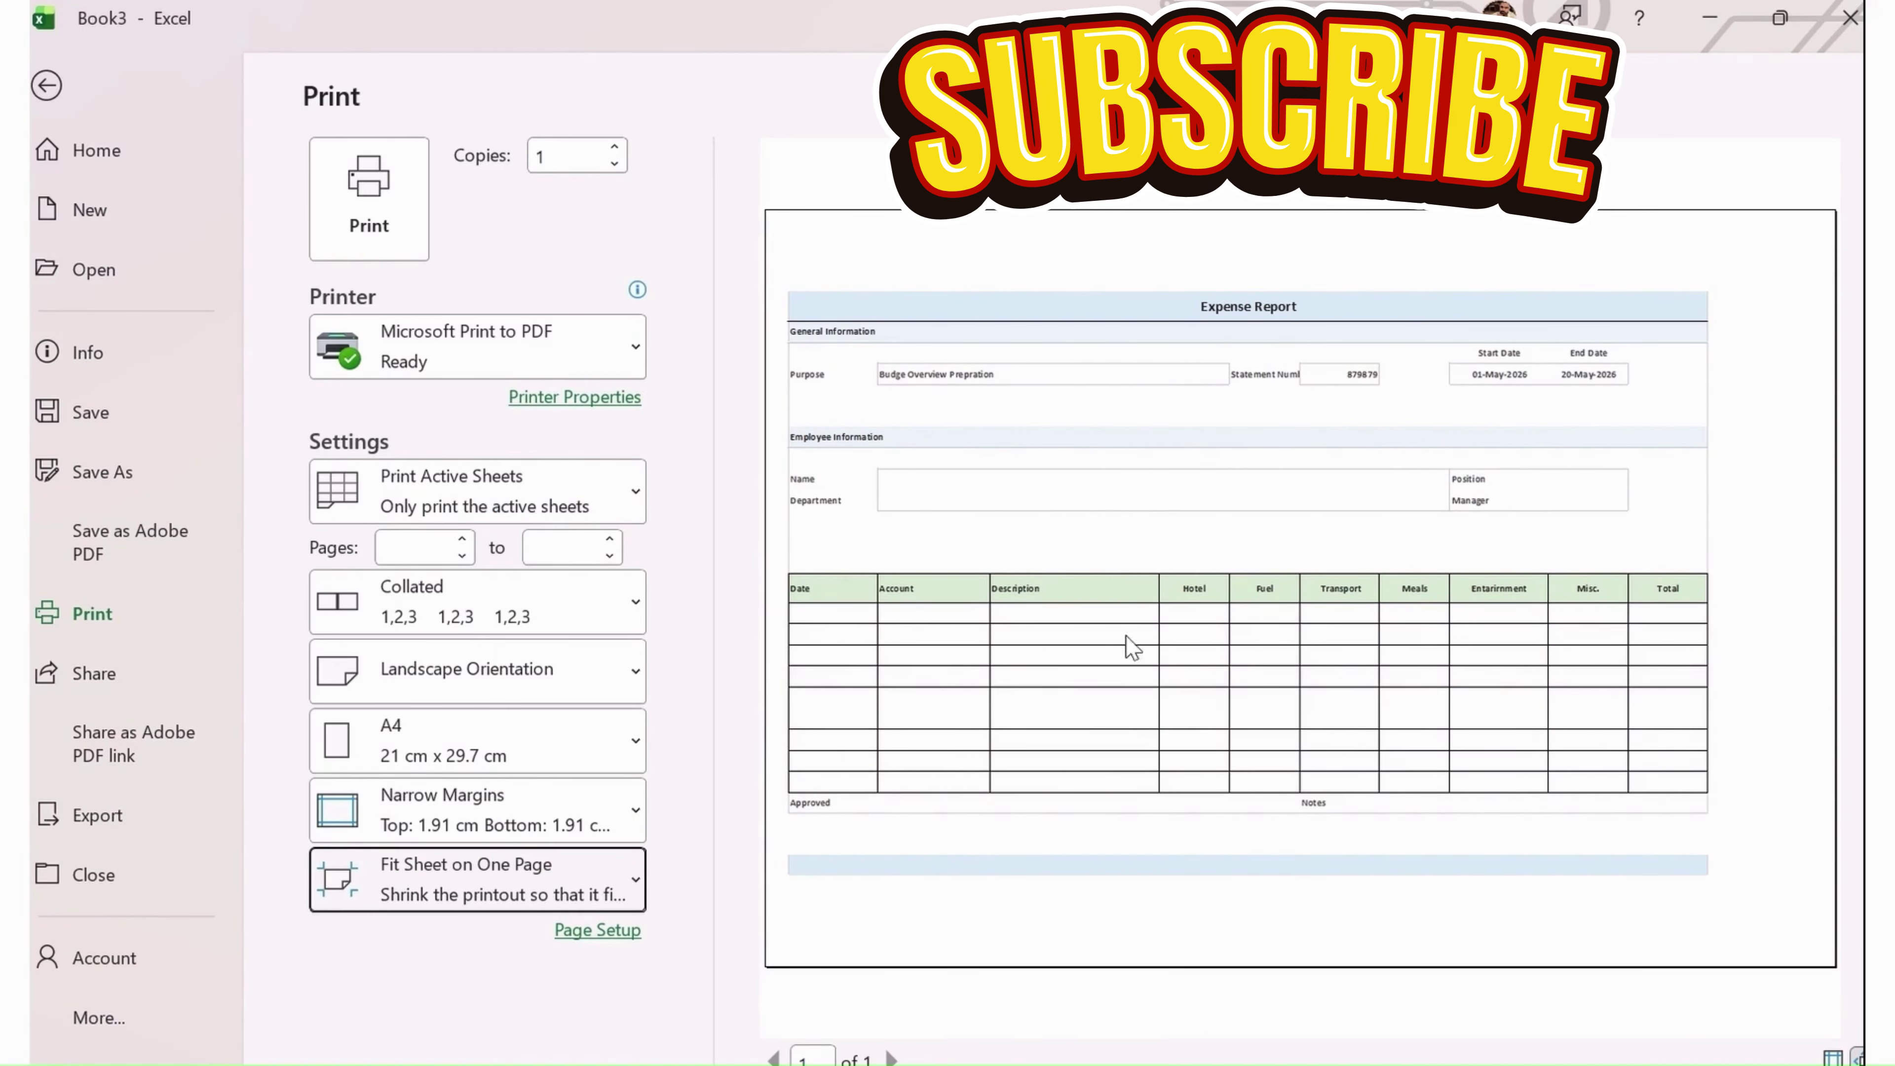
Print the sheet with Microsoft Print to PDF and save the output as "expense report" in the Documents folder
{"action": "left_click", "coordinate": [358, 214]}
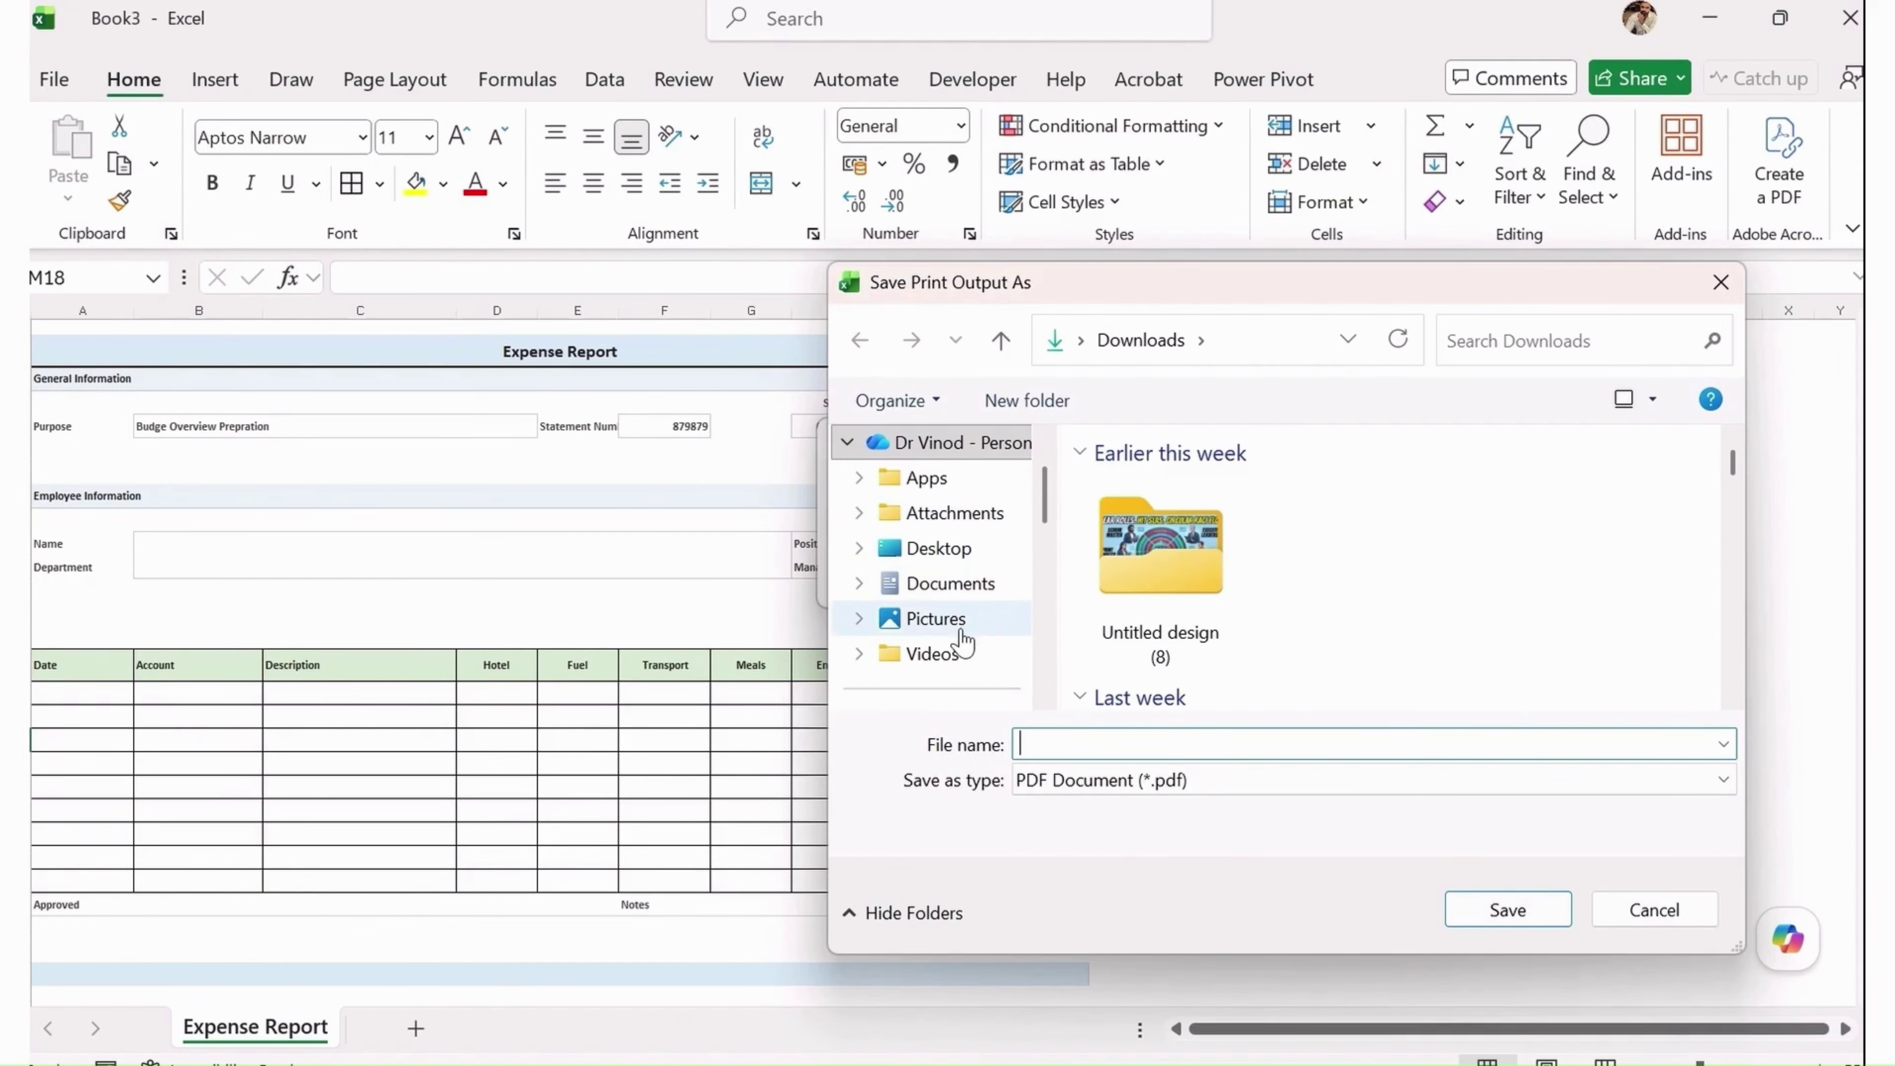
{"action": "left_click", "coordinate": [966, 586]}
{"action": "left_click", "coordinate": [1071, 789]}
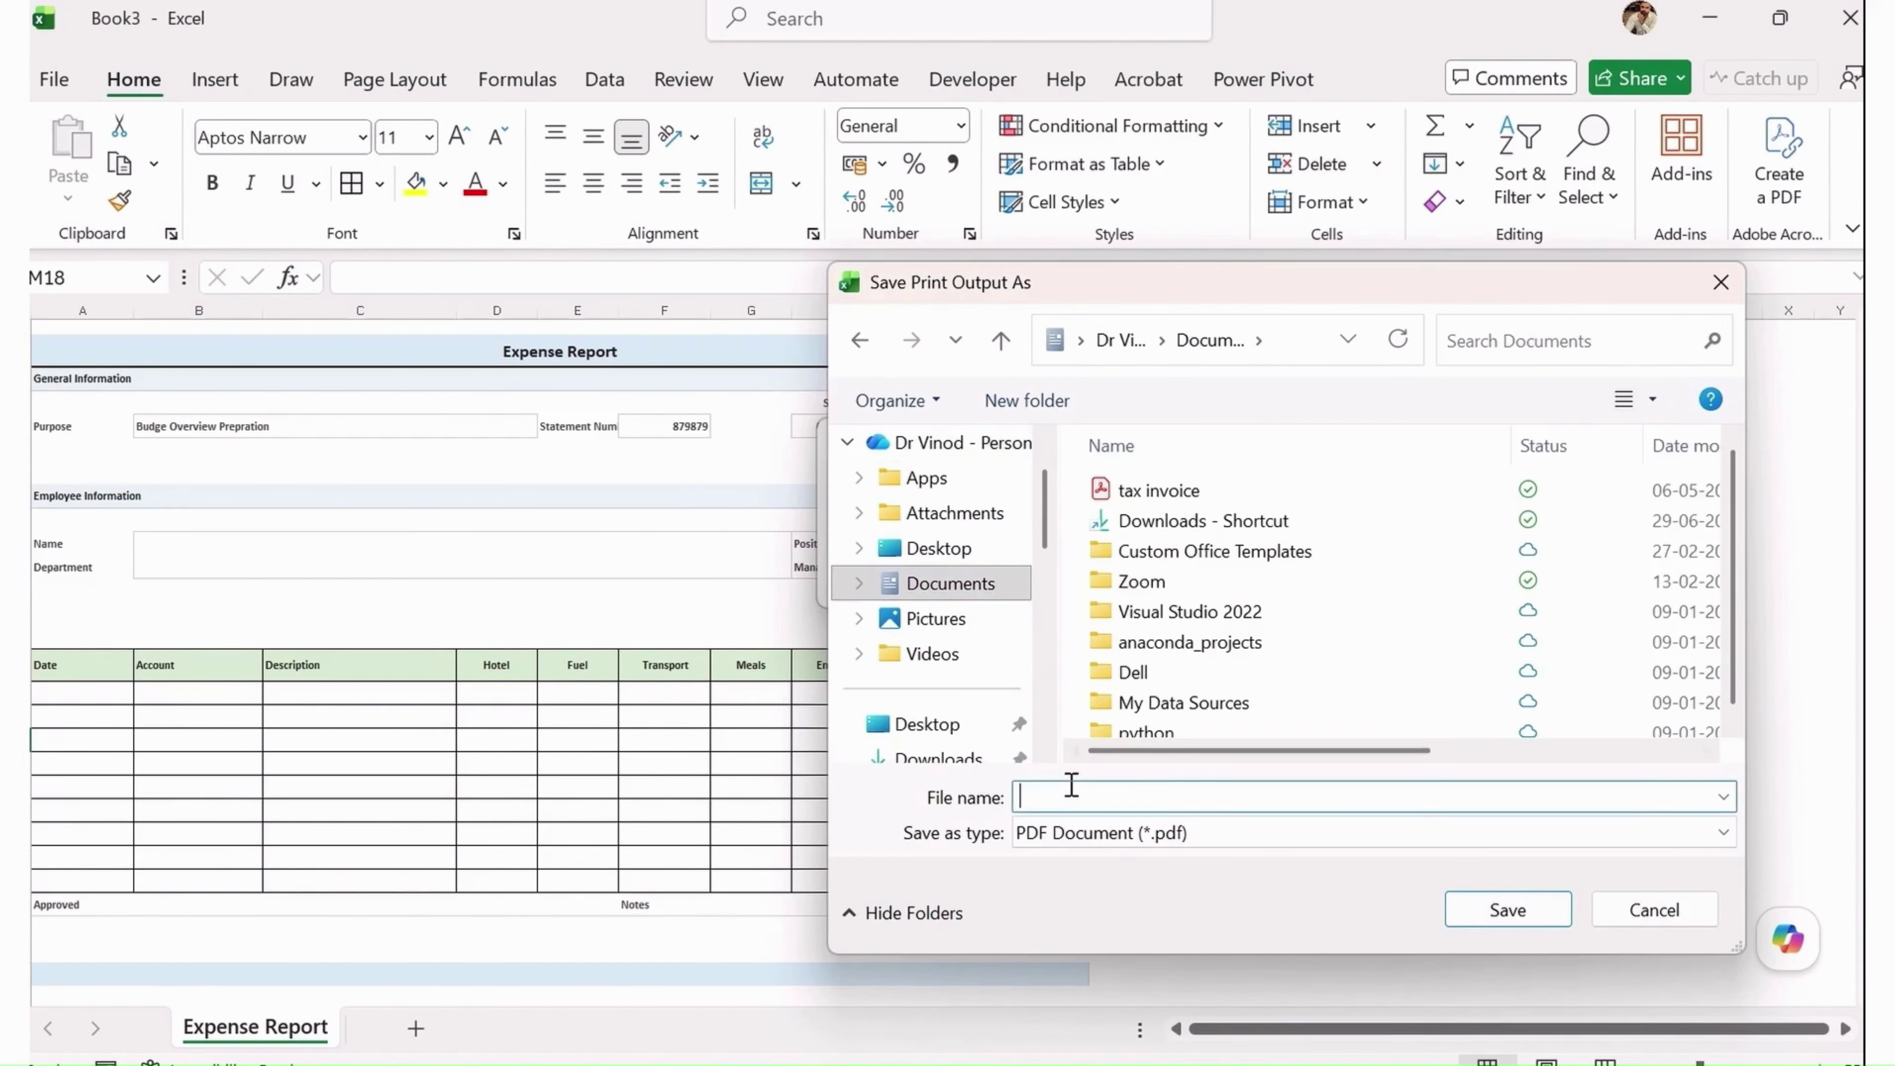
{"action": "type", "text": "expense report"}
{"action": "key", "text": "Return"}
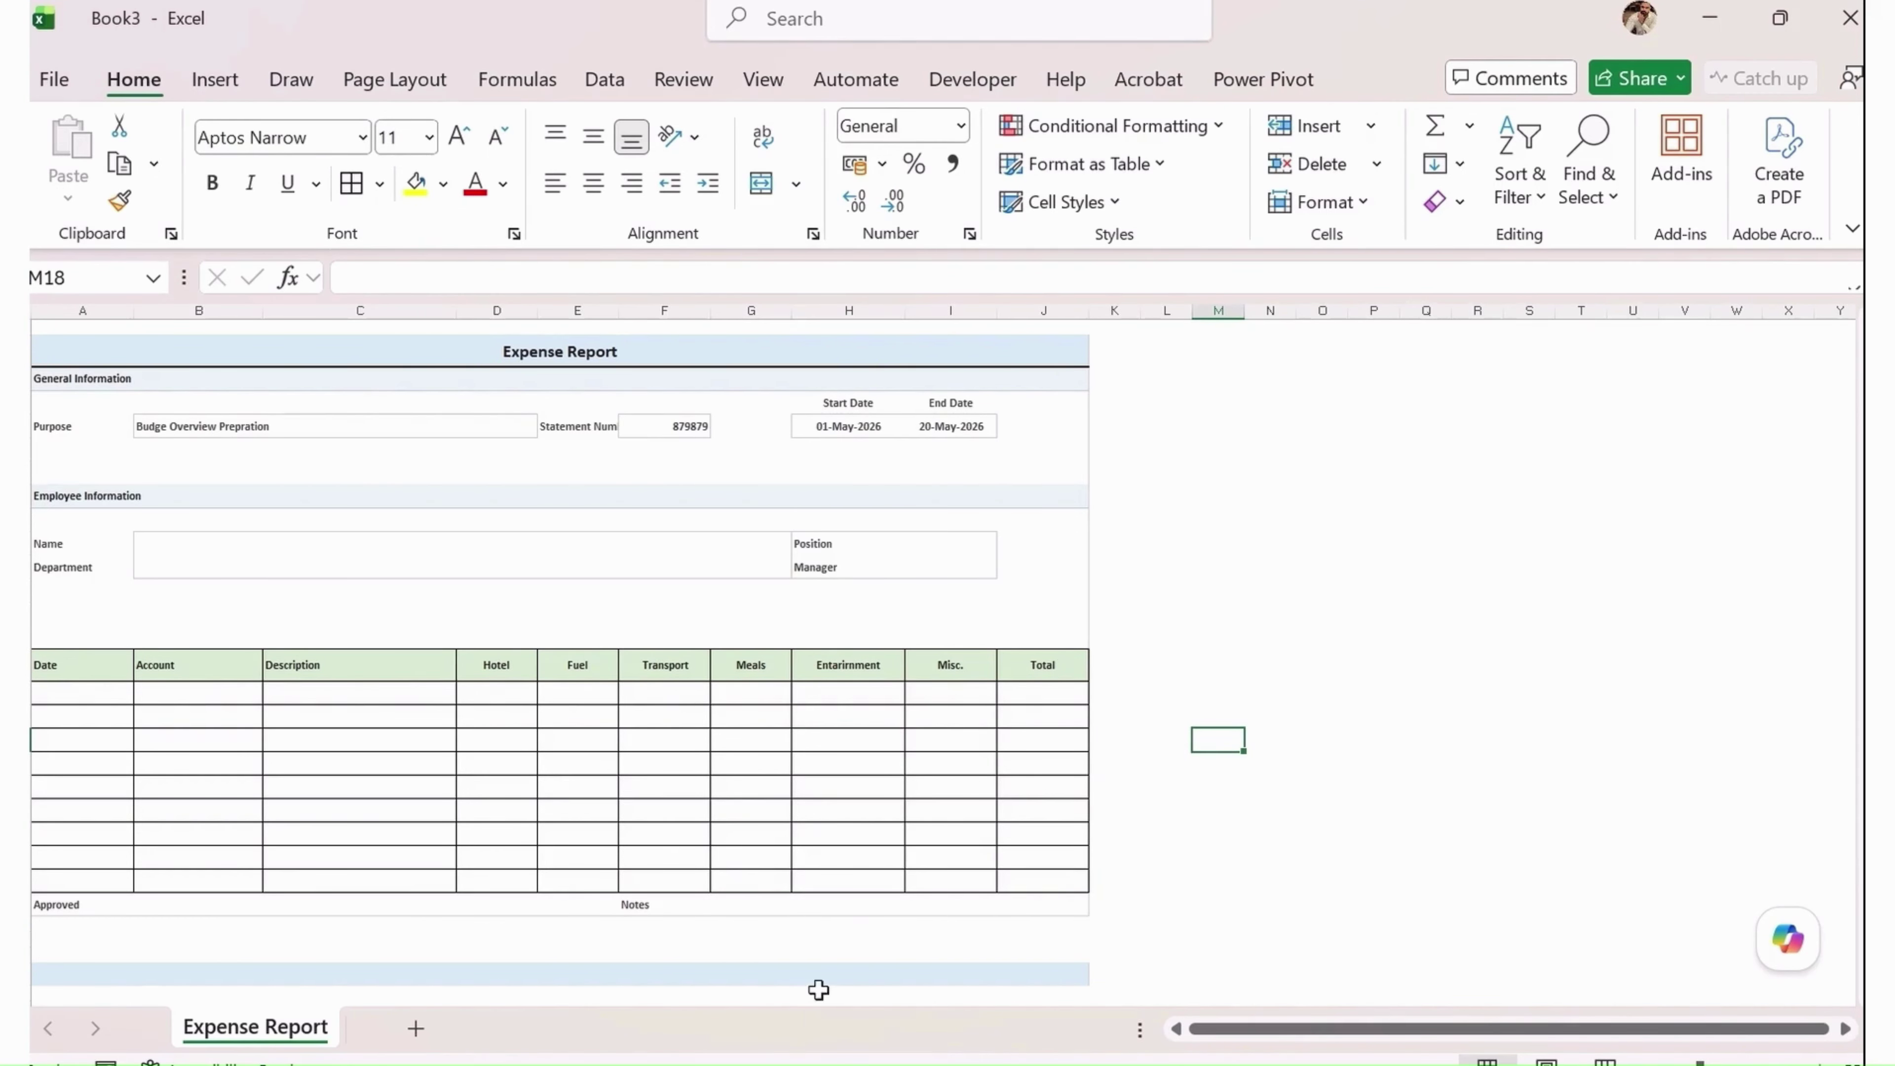
Find the expense report PDF in Documents in File Explorer, sorted by date modified, view it in Acrobat, and return to the Book3 workbook
{"action": "key", "text": "super+e"}
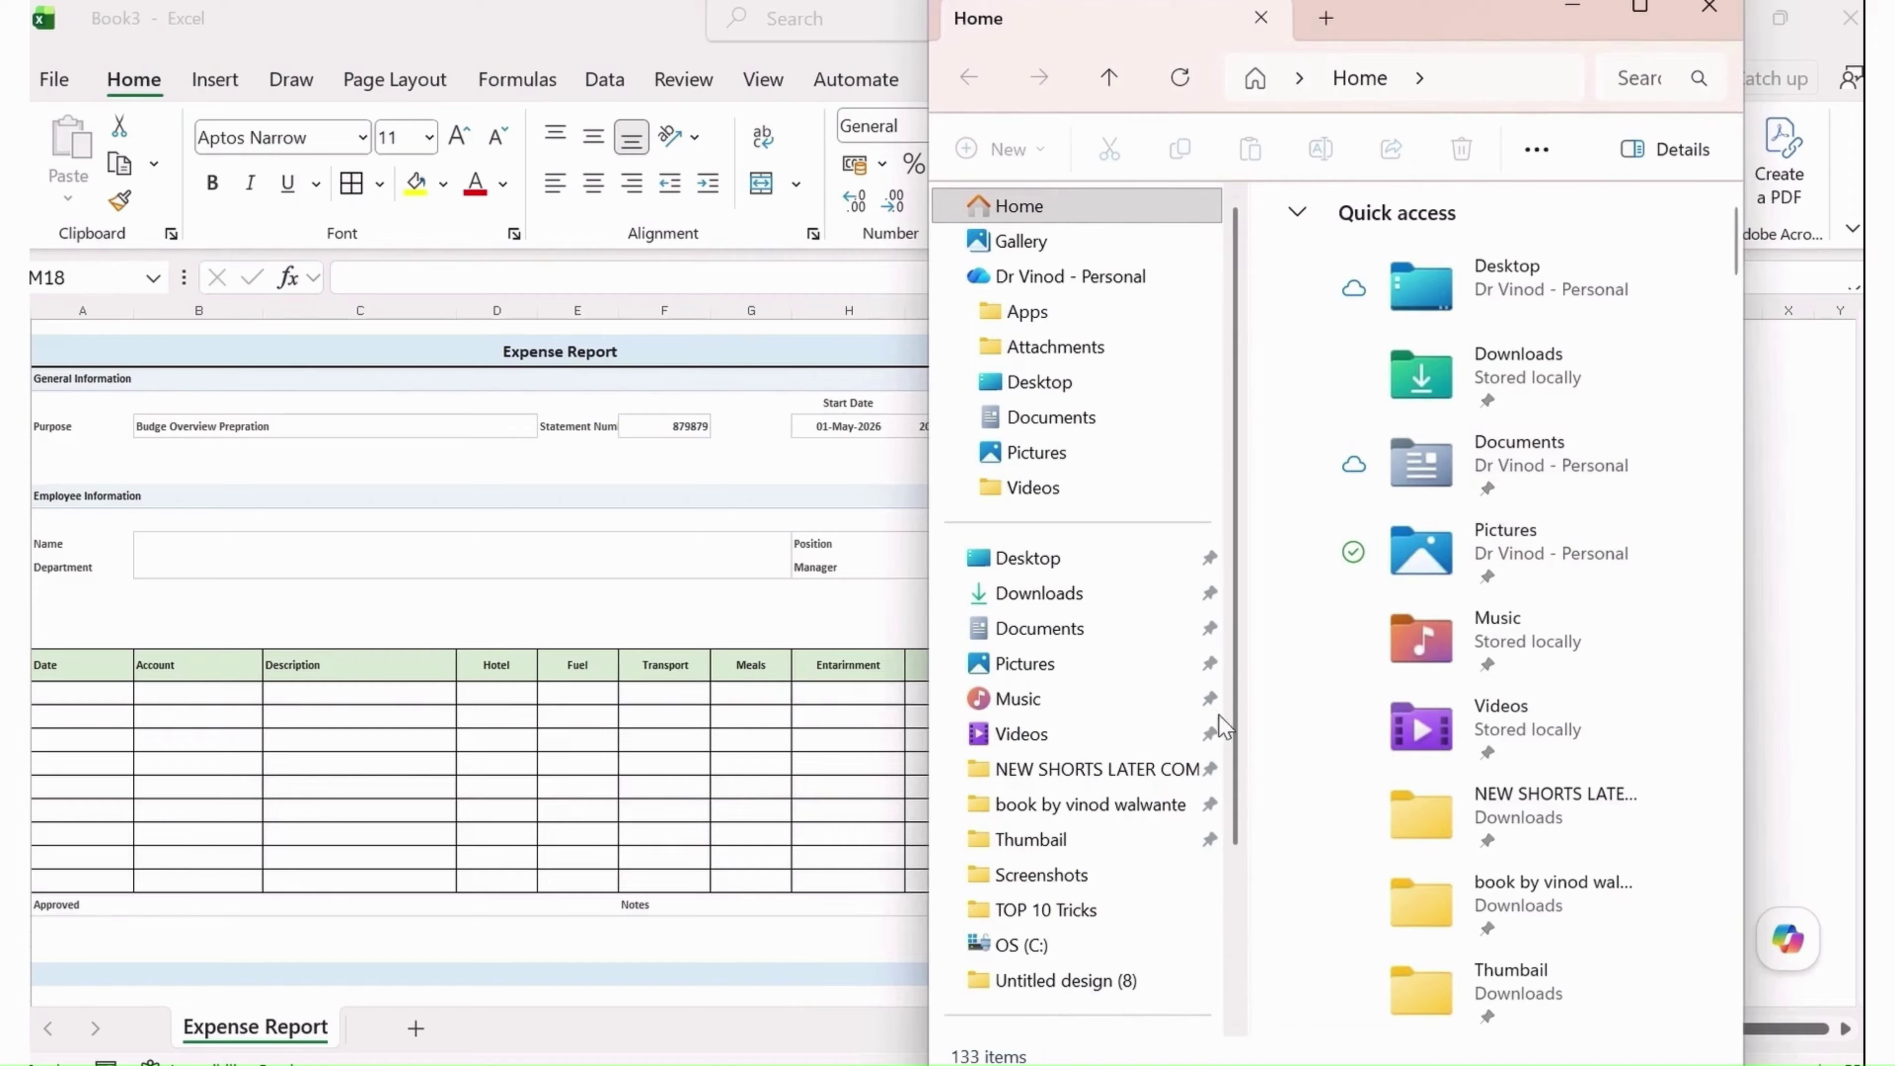
{"action": "left_click", "coordinate": [1052, 595]}
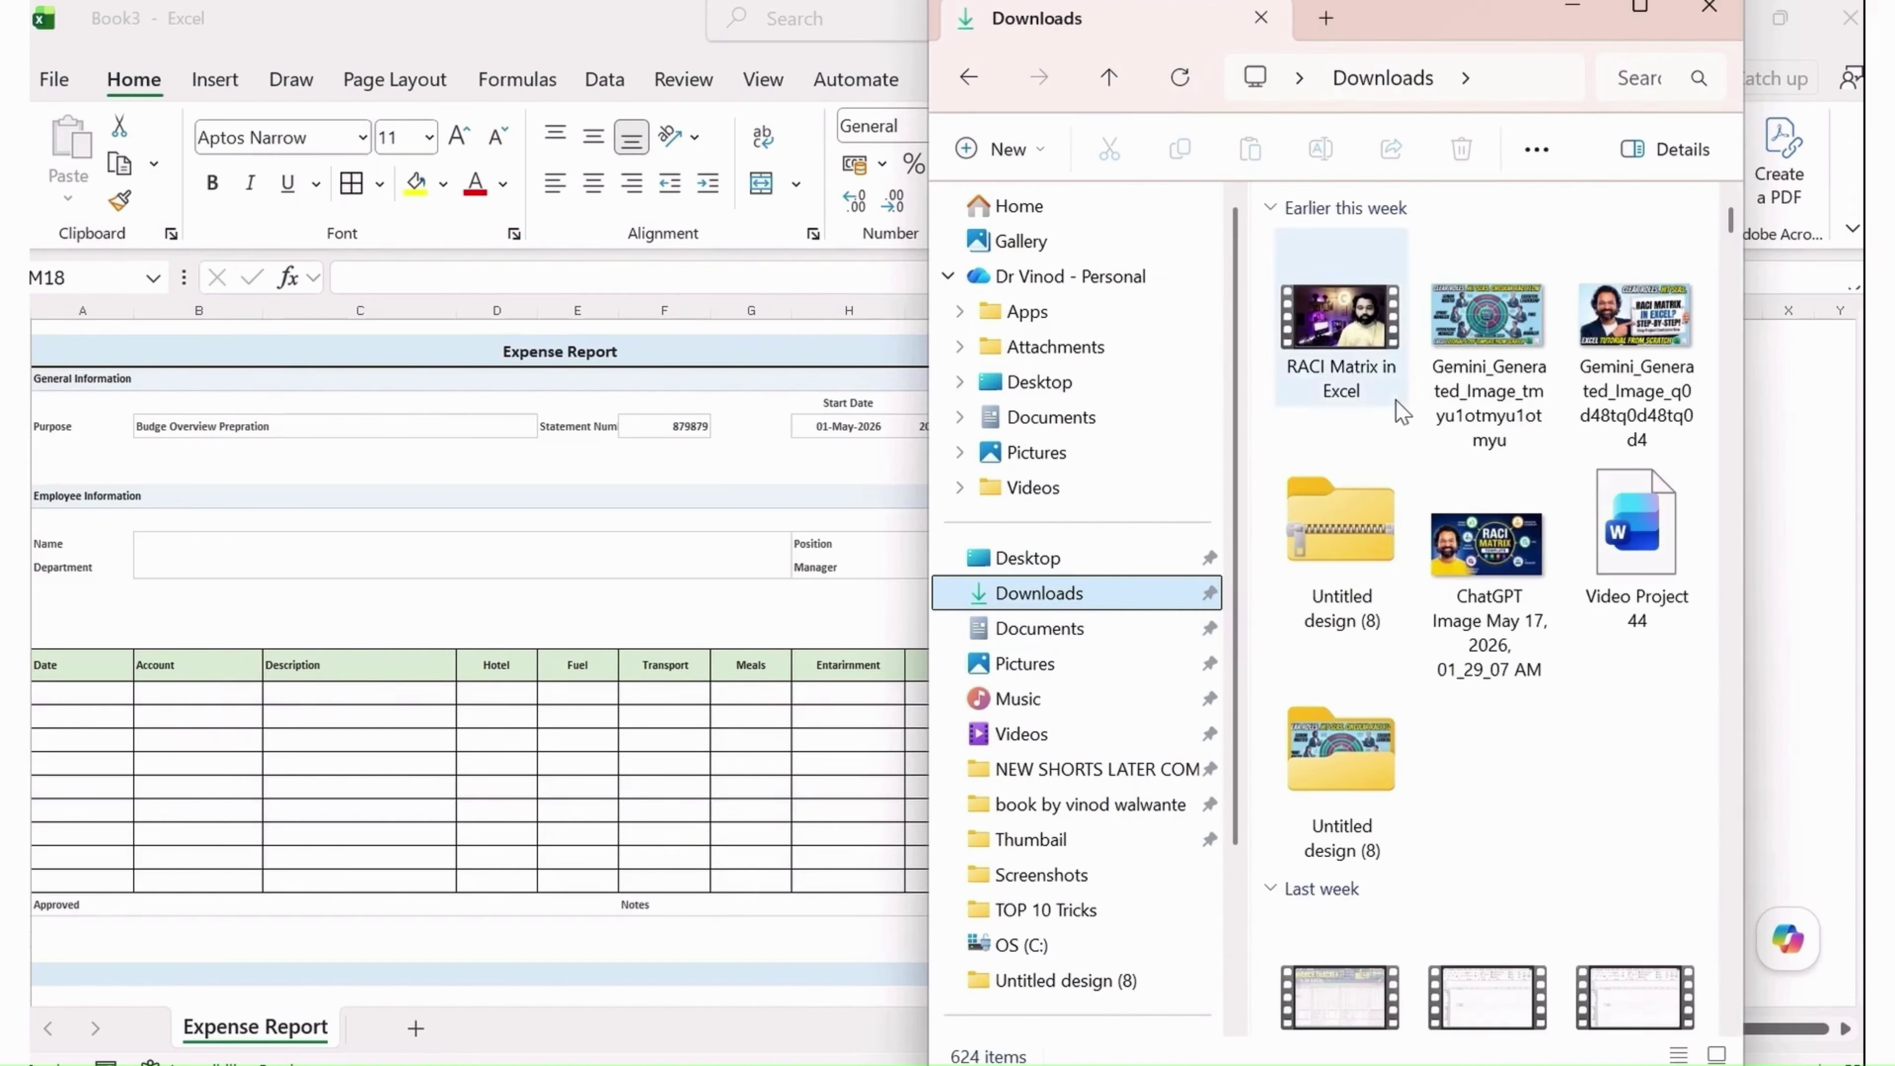
{"action": "left_click", "coordinate": [1096, 635]}
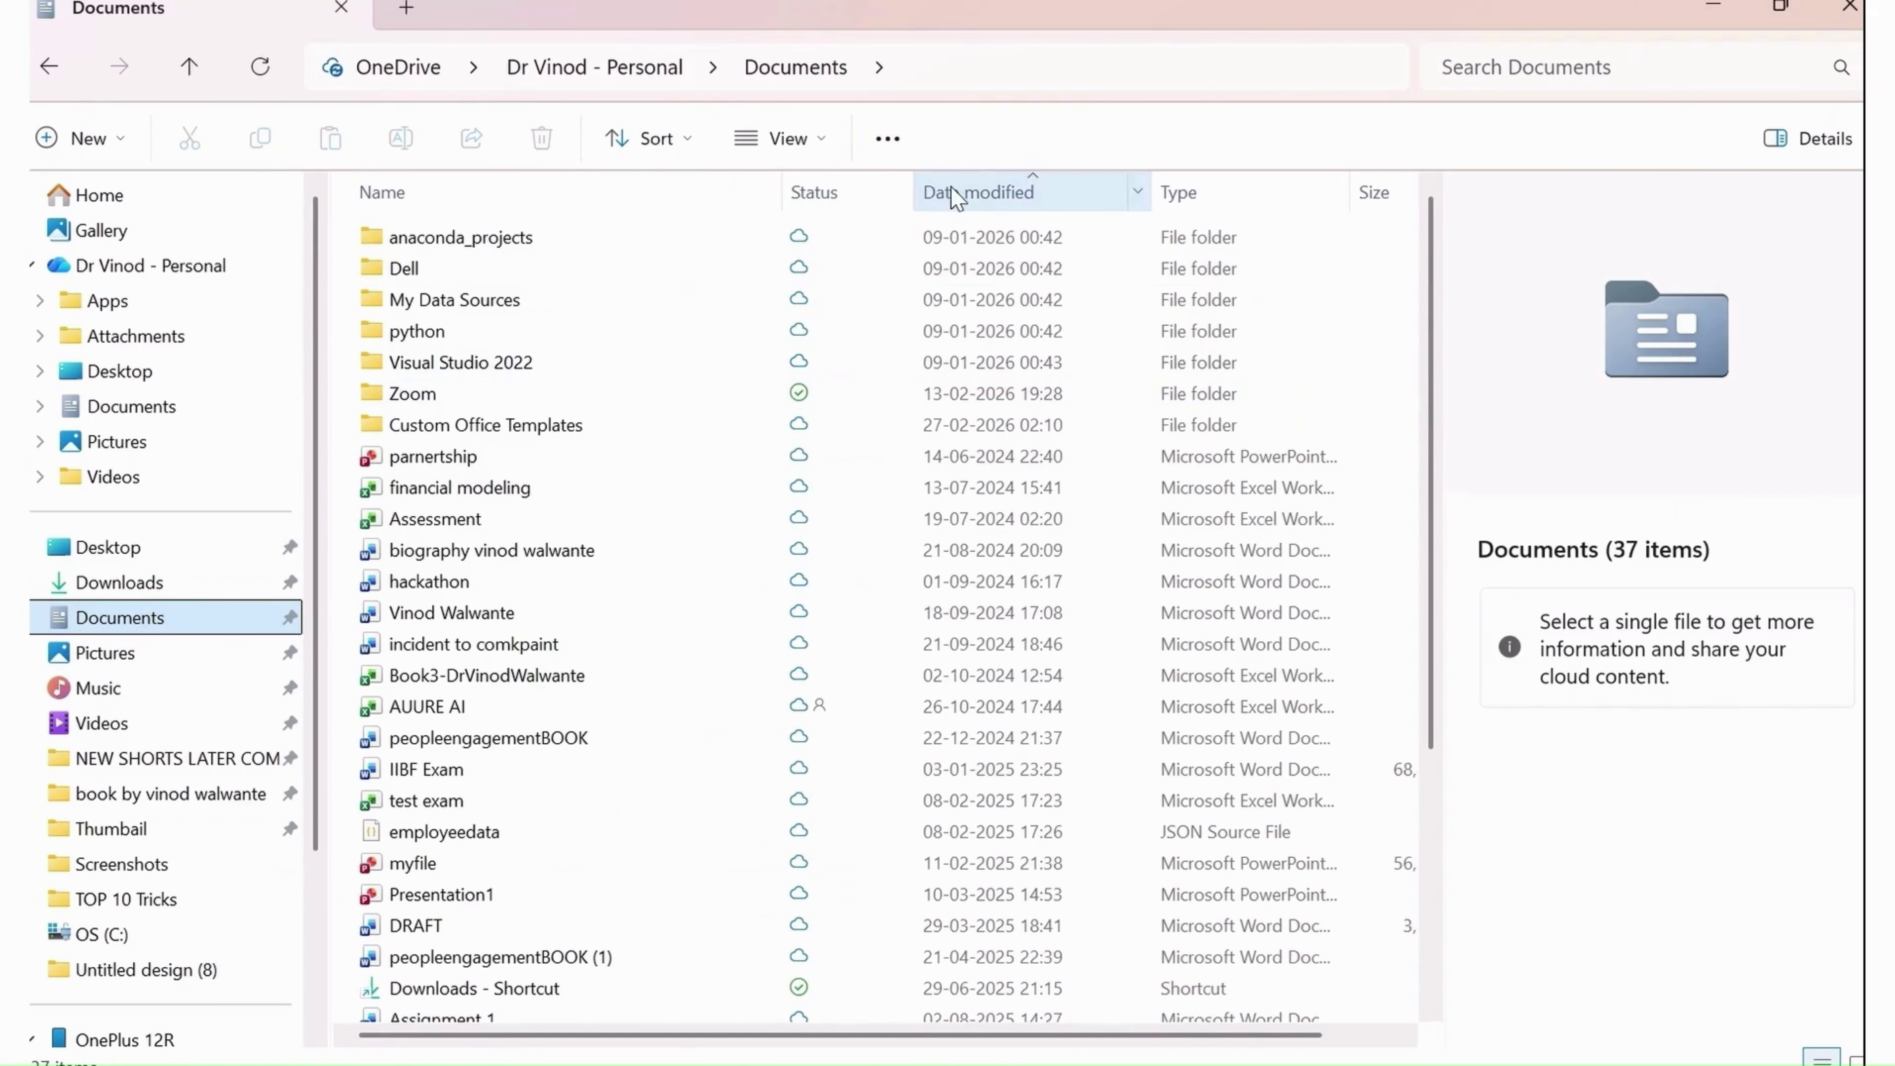
{"action": "left_click", "coordinate": [979, 192]}
{"action": "double_click", "coordinate": [464, 233]}
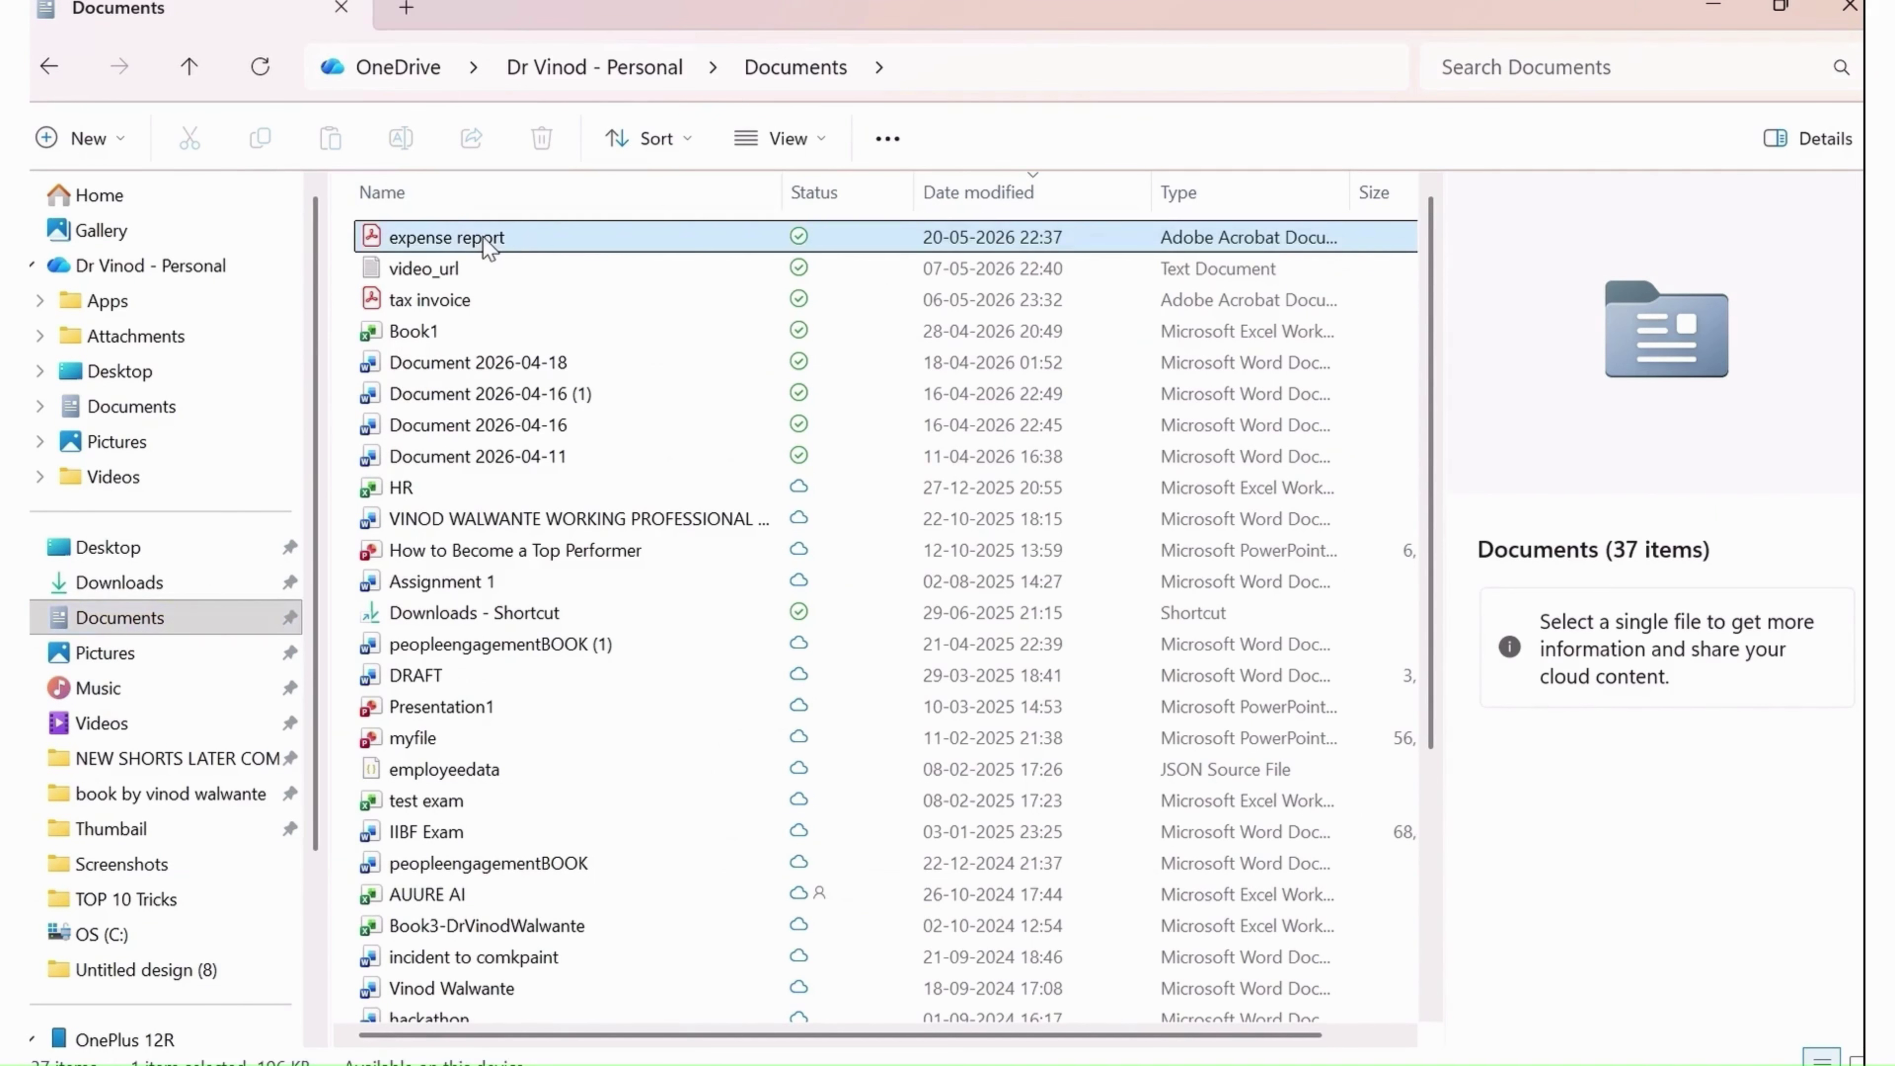
{"action": "left_click", "coordinate": [393, 139]}
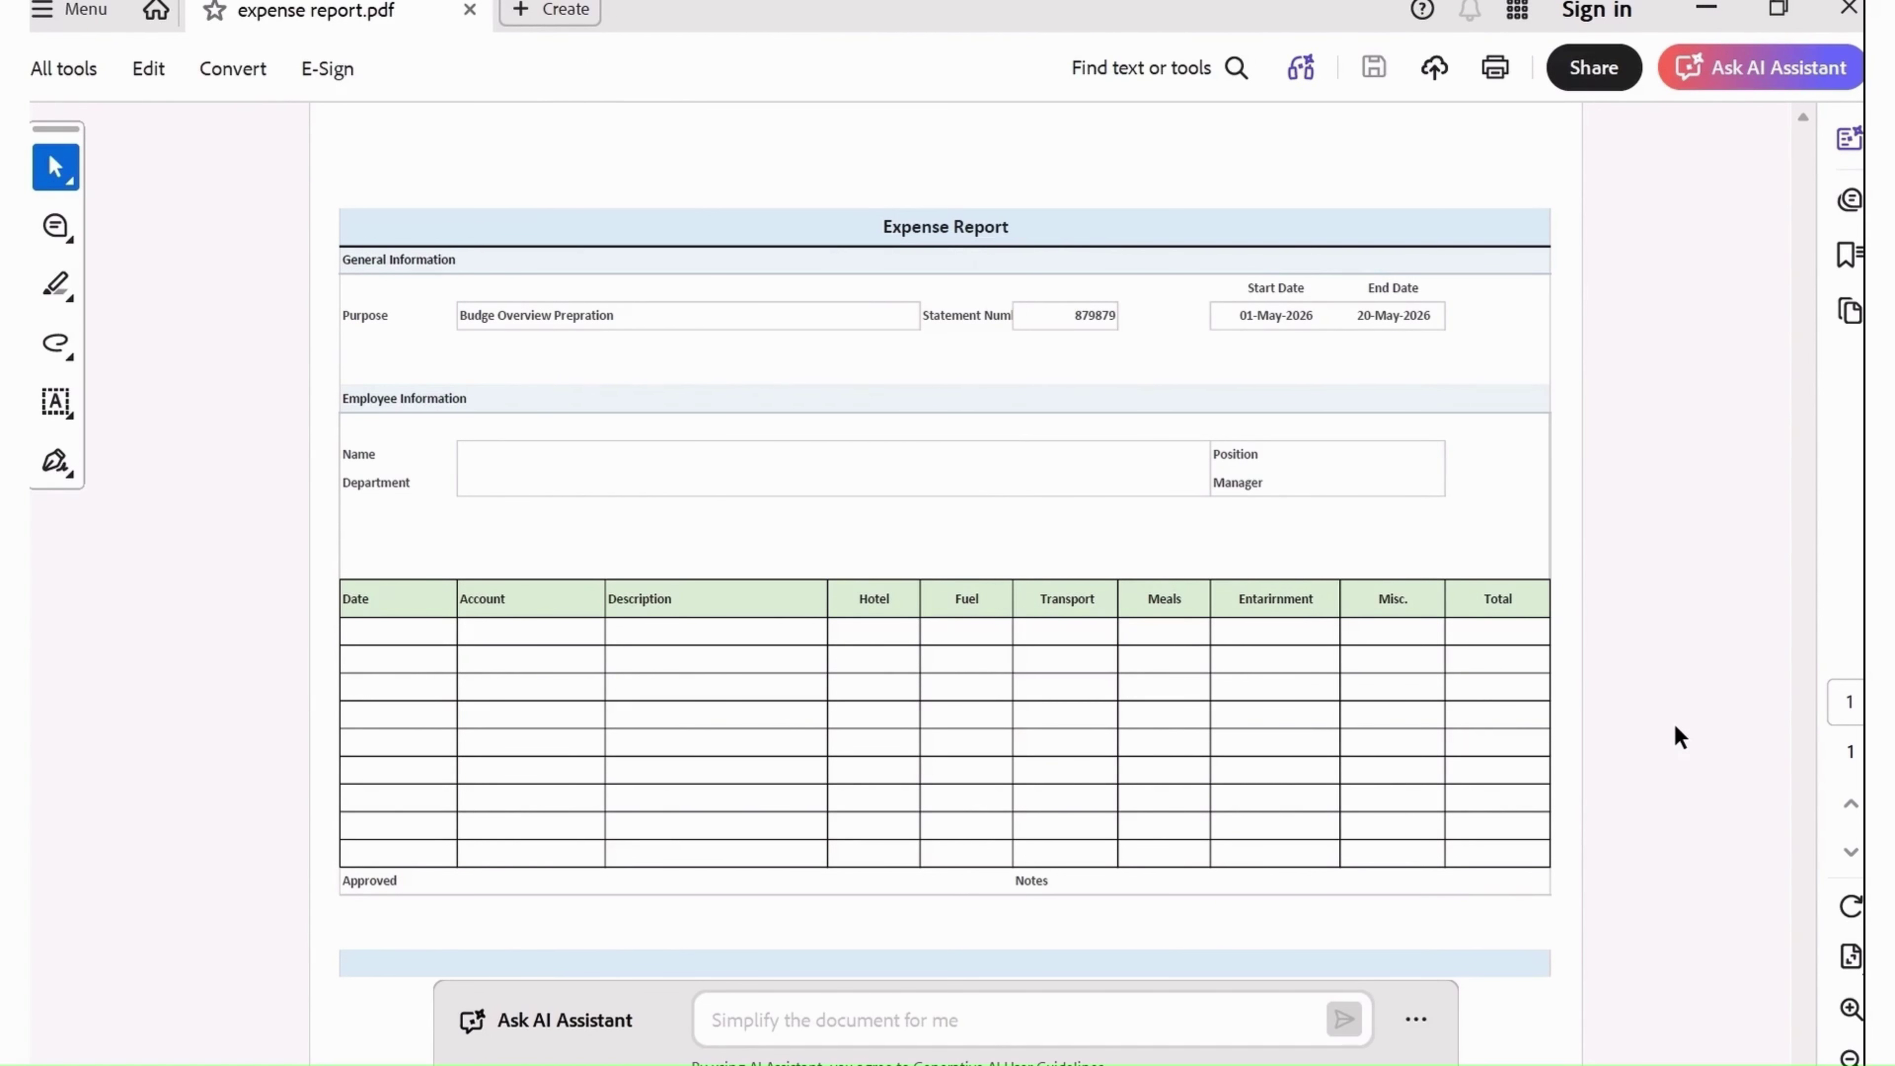
{"action": "left_click", "coordinate": [1848, 8]}
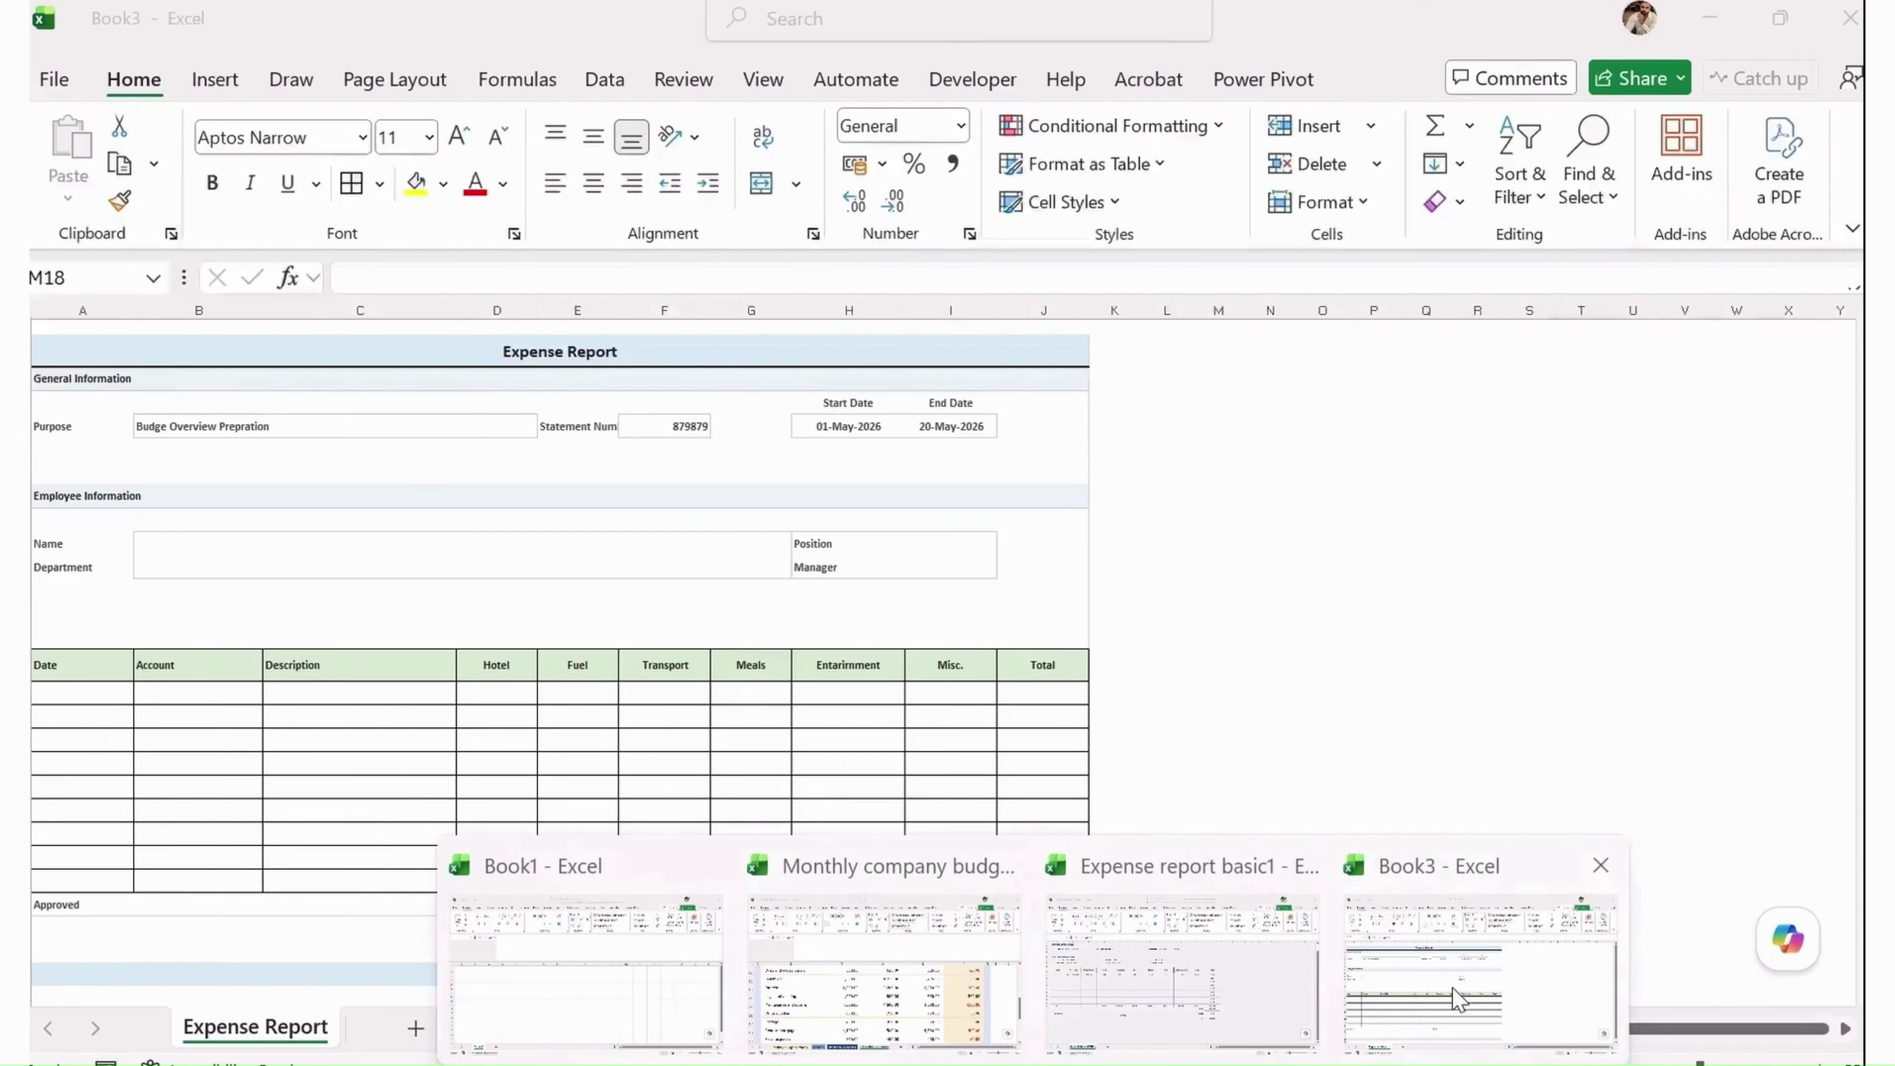
{"action": "left_click", "coordinate": [1485, 925]}
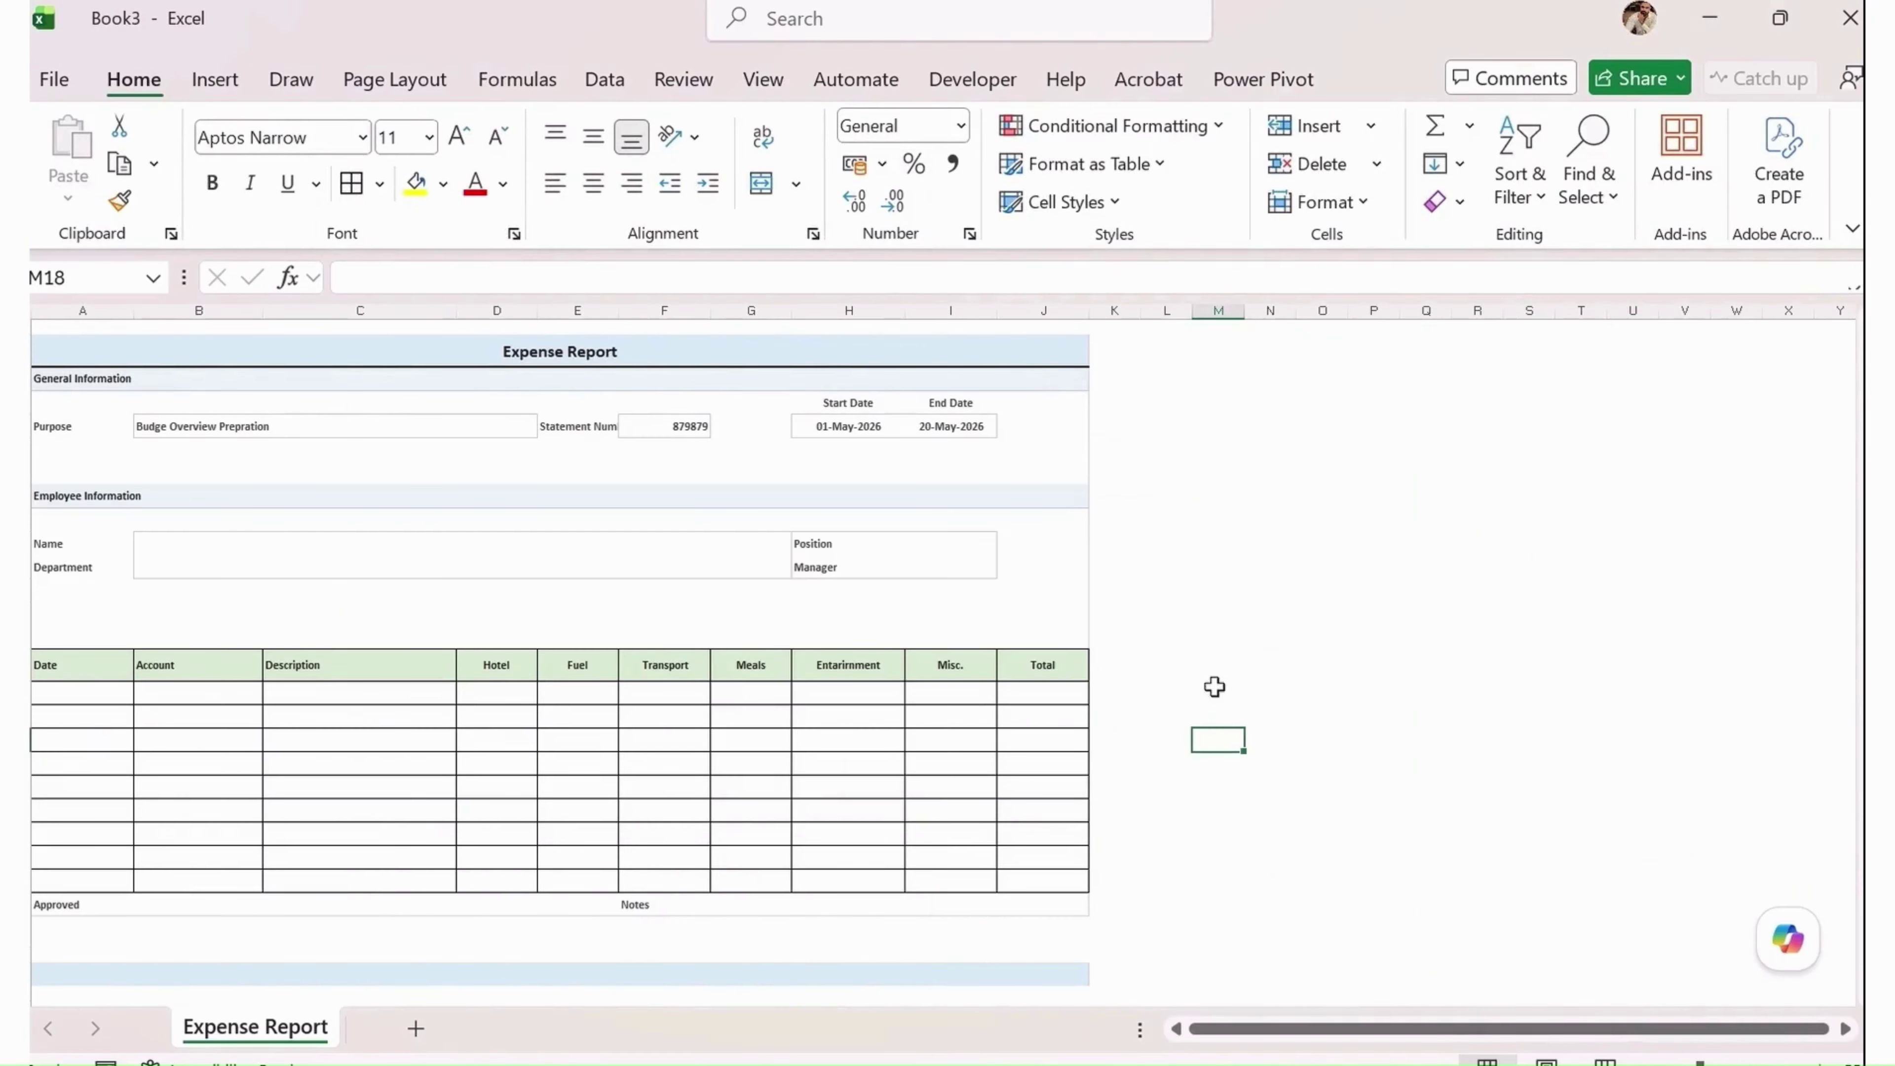